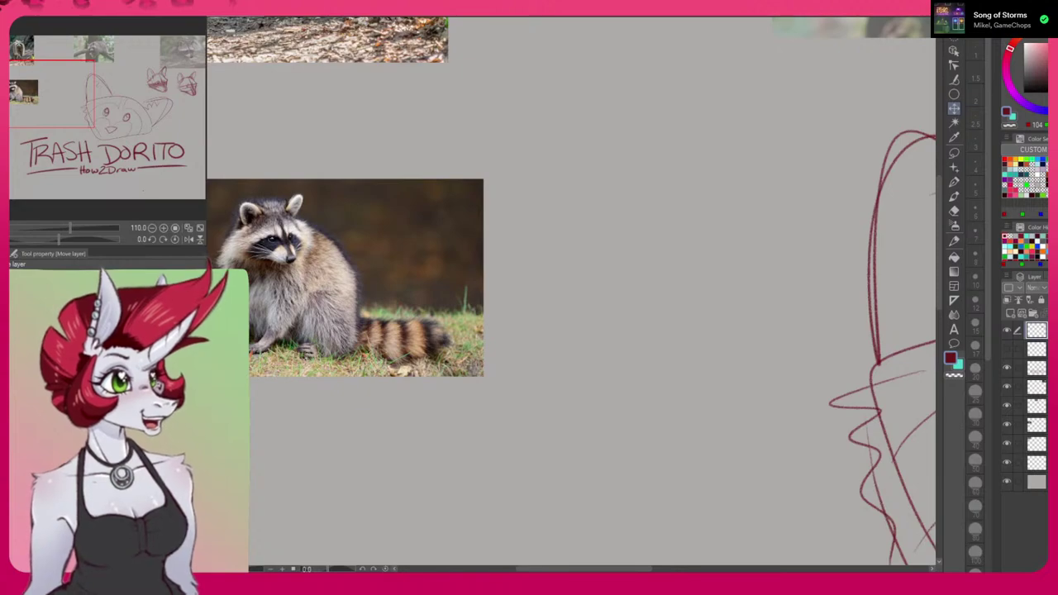
# Compare the traced sketch with the branch raccoon photo by restoring the photo's opacity and toggling the sketch, then fade the photo again.
pyautogui.moveTo(378, 431); pyautogui.dragTo(562, 470)
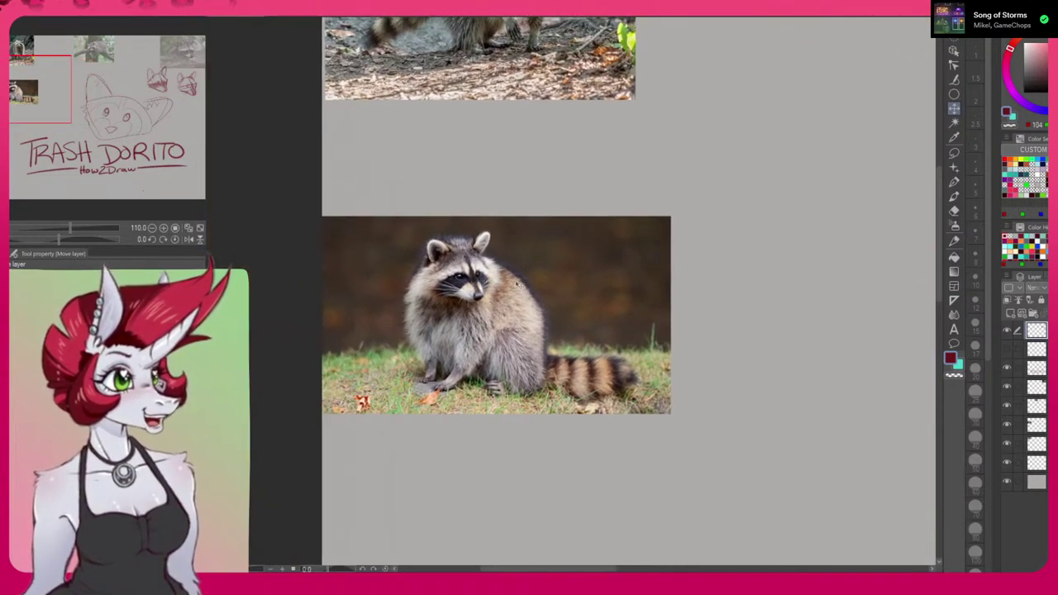
pyautogui.moveTo(715, 196); pyautogui.dragTo(673, 394)
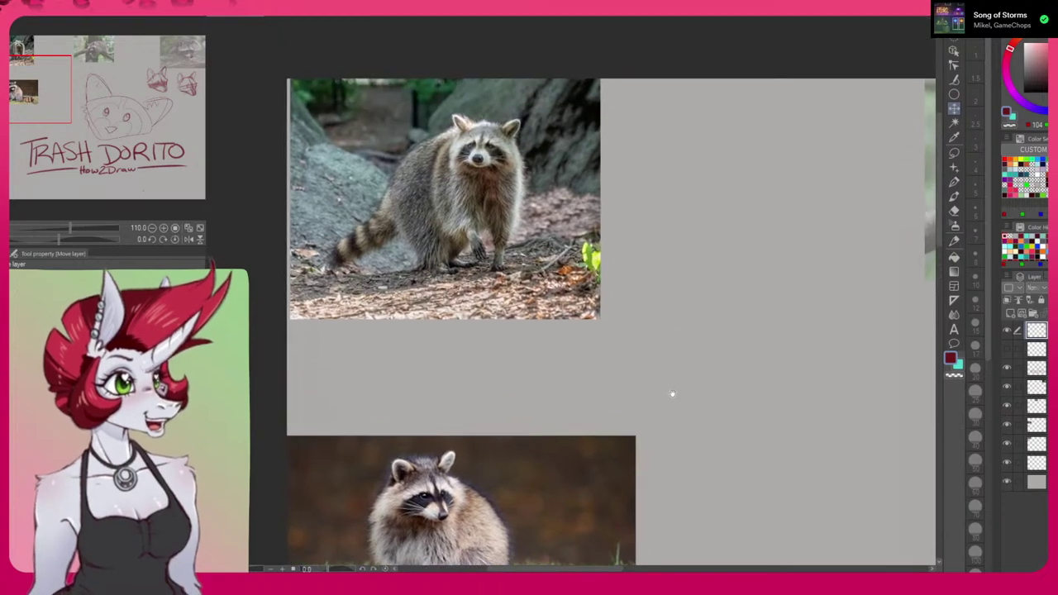
pyautogui.moveTo(685, 304); pyautogui.dragTo(656, 325)
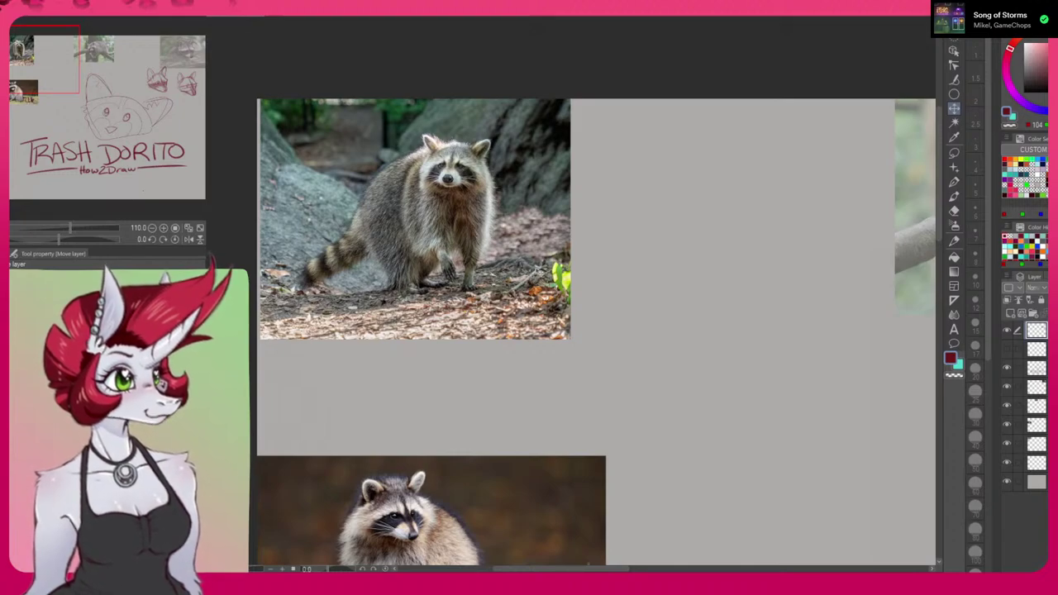
pyautogui.moveTo(603, 317); pyautogui.dragTo(353, 303)
pyautogui.moveTo(509, 328)
pyautogui.mouseDown()
pyautogui.moveTo(444, 292)
pyautogui.moveTo(337, 313)
pyautogui.mouseUp()
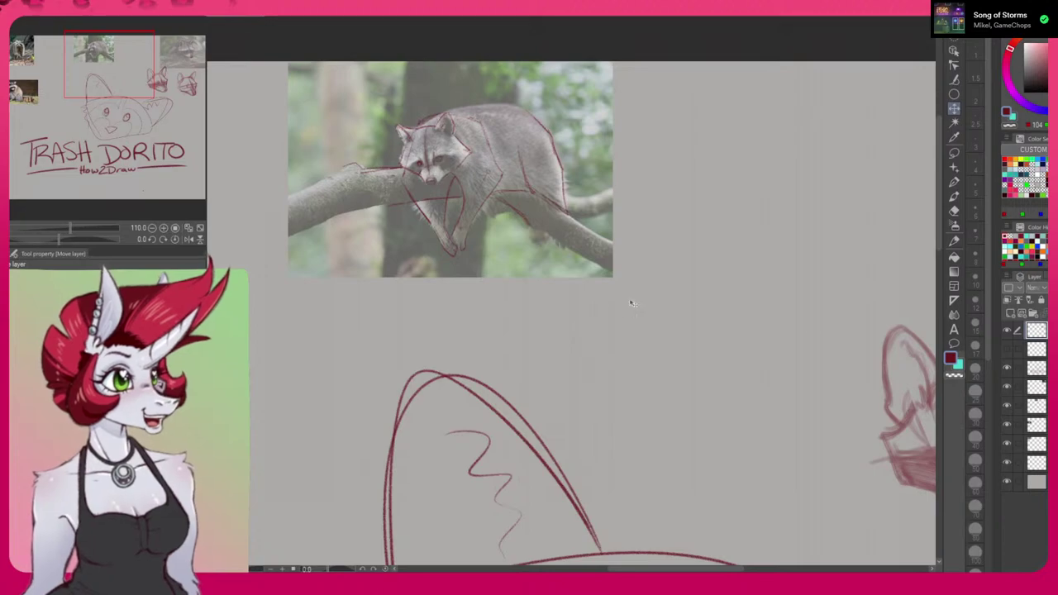
pyautogui.click(1038, 406)
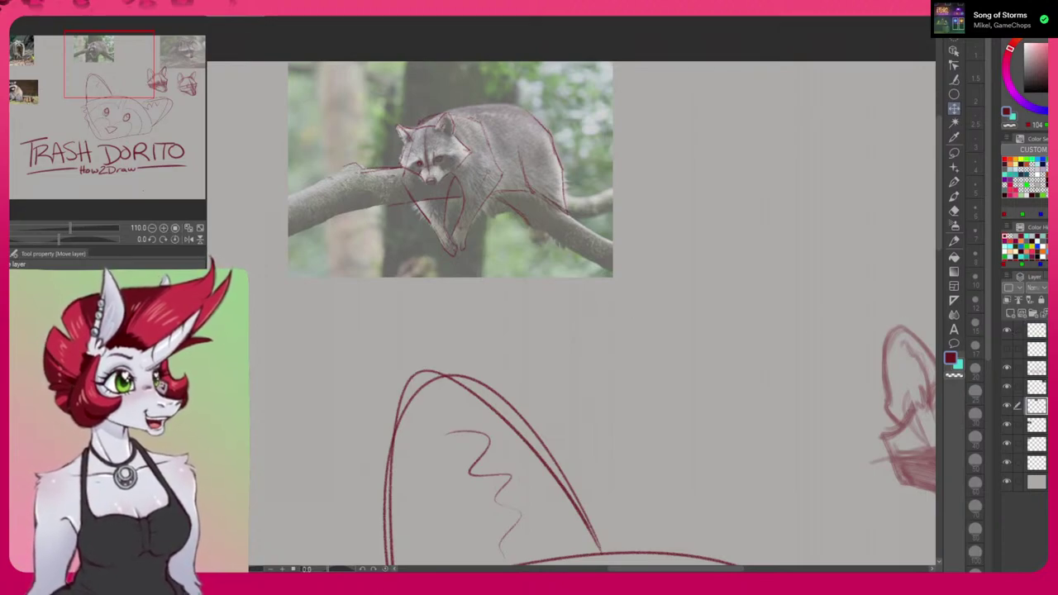
pyautogui.click(1055, 287)
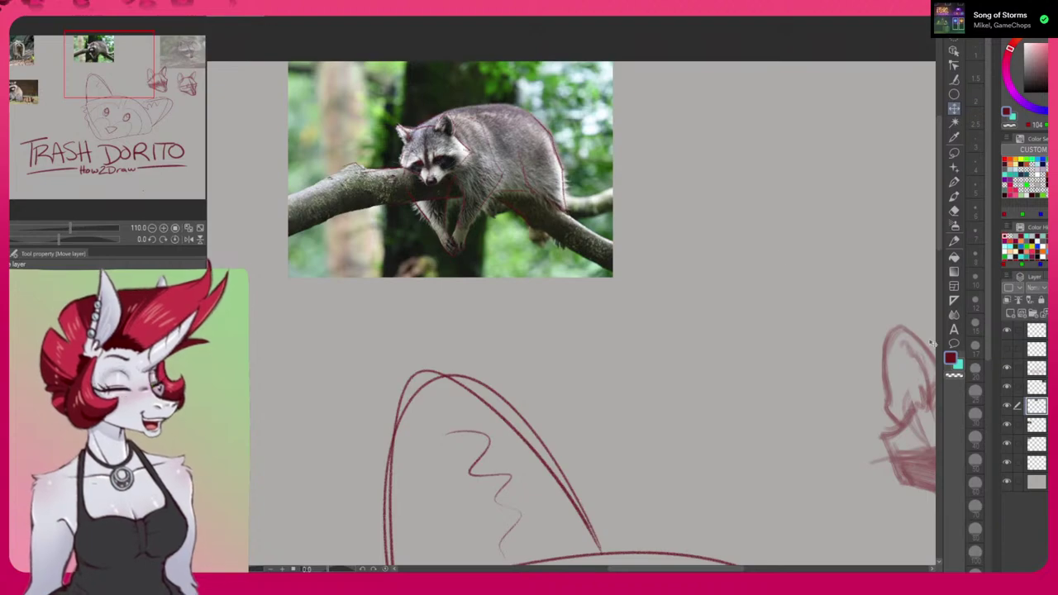
pyautogui.click(1007, 331)
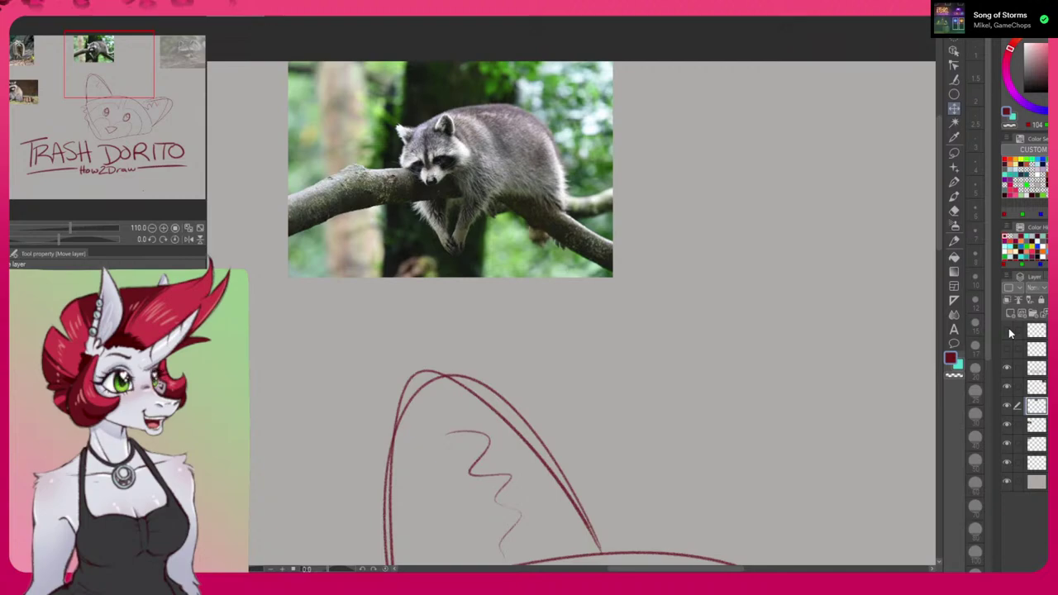
pyautogui.click(1007, 331)
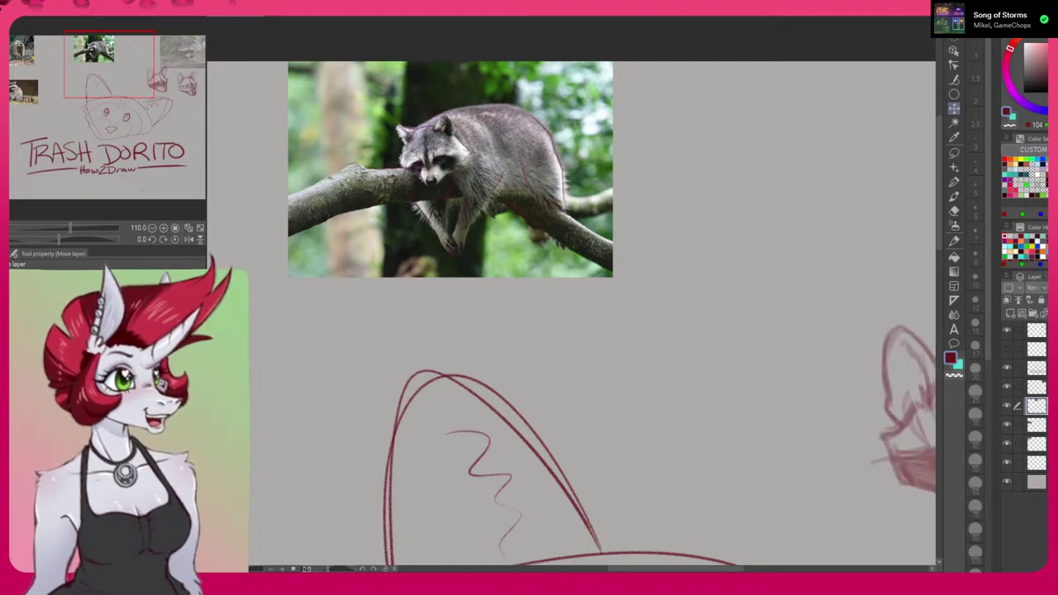
pyautogui.moveTo(1057, 287); pyautogui.dragTo(1050, 288)
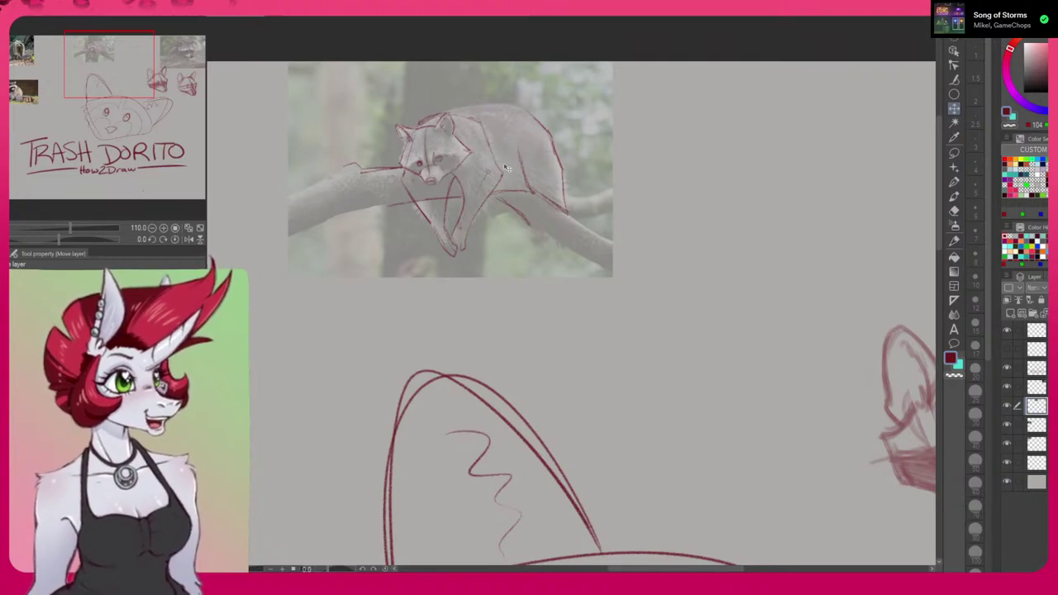
# Examine the whole raccoon sheet, including the reference photos, the head studies, the large cartoon head and the title lettering.
pyautogui.scroll(-2, 479, 227)
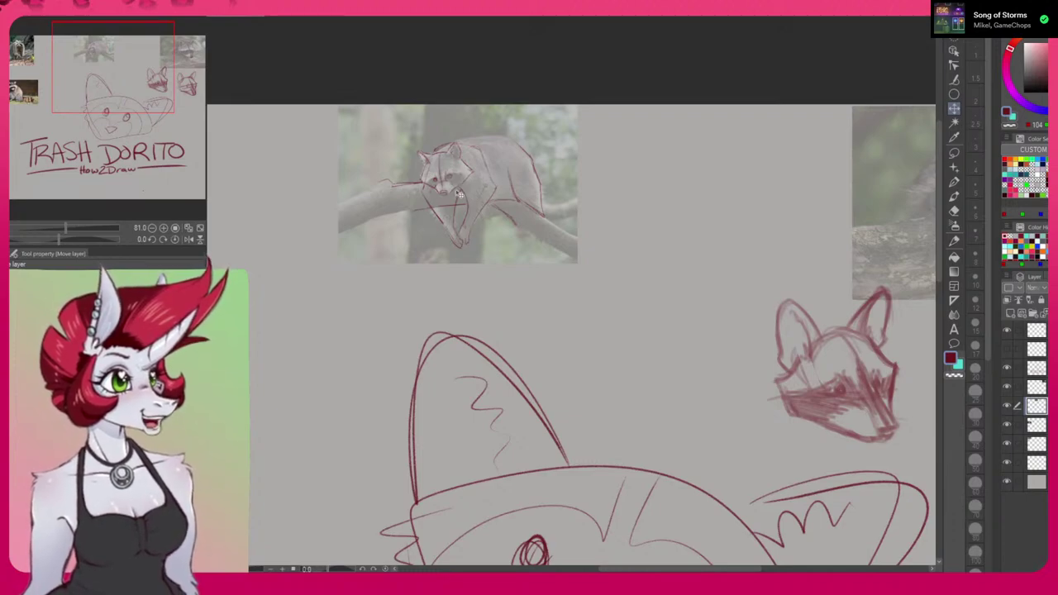
pyautogui.scroll(-5, 719, 266)
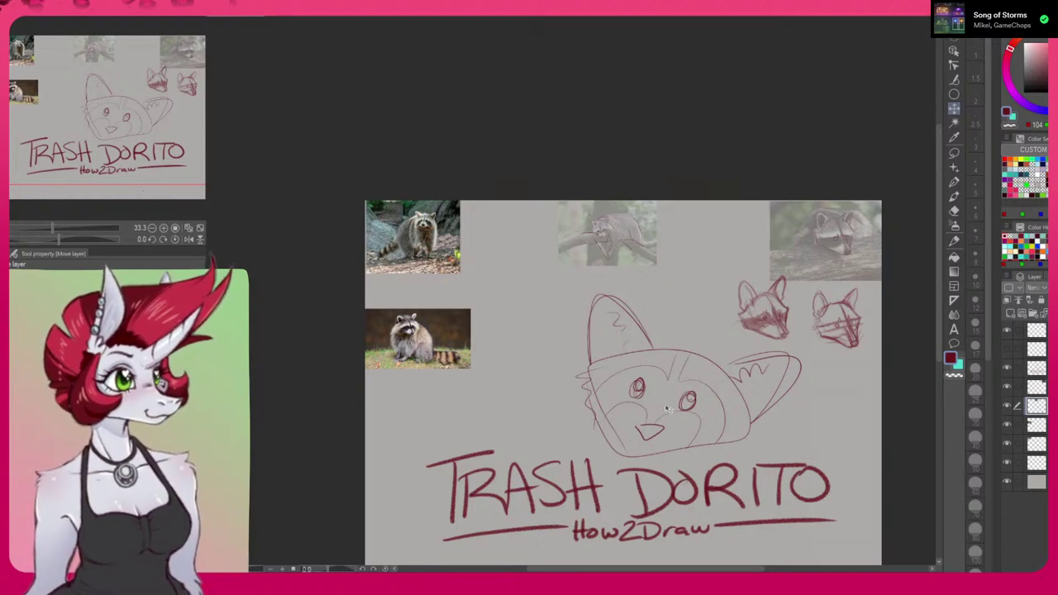
pyautogui.scroll(3, 665, 407)
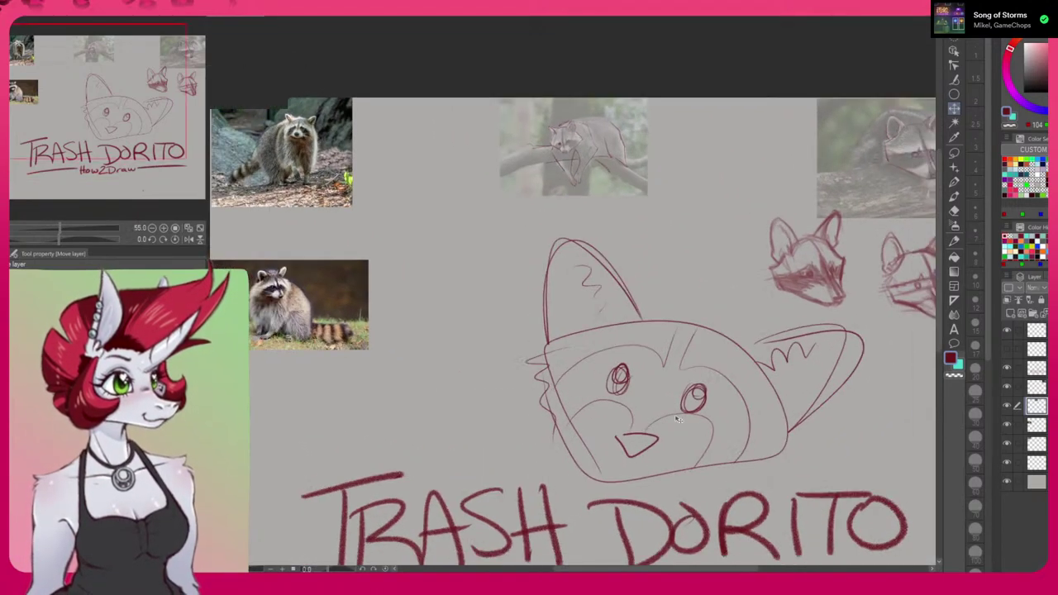
pyautogui.scroll(-1, 676, 420)
pyautogui.moveTo(699, 438); pyautogui.dragTo(638, 290)
pyautogui.scroll(4, 371, 186)
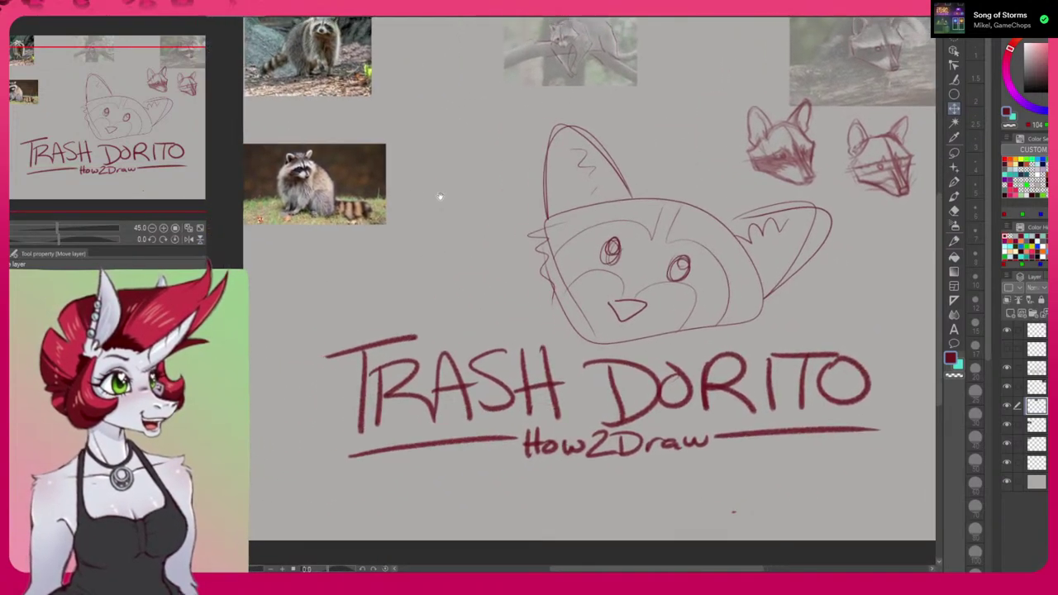
pyautogui.moveTo(470, 232); pyautogui.dragTo(515, 244)
pyautogui.scroll(-4, 631, 237)
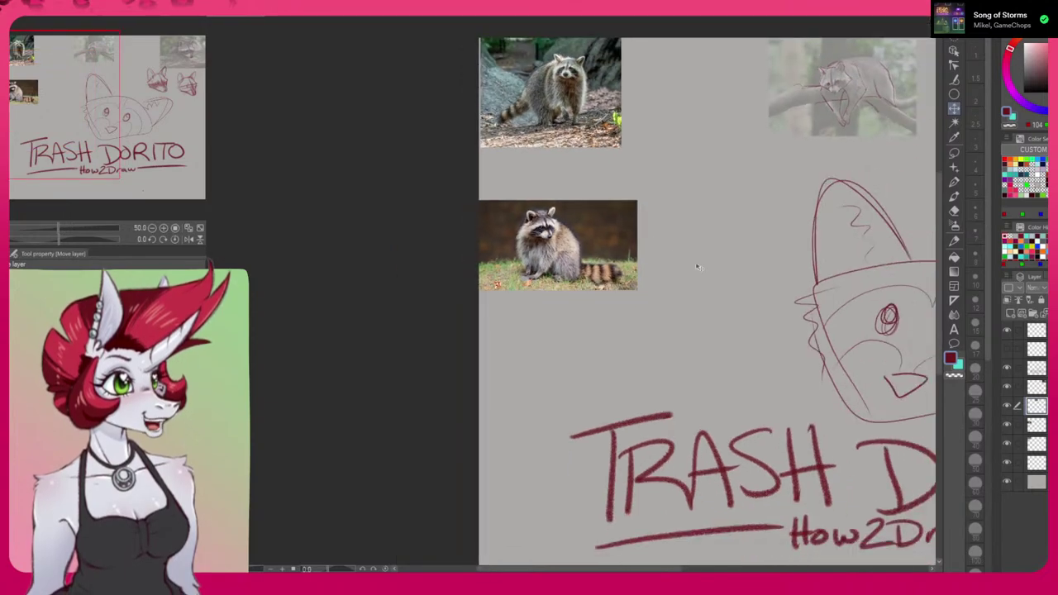
pyautogui.moveTo(732, 303); pyautogui.dragTo(508, 278)
pyautogui.scroll(-2, 674, 282)
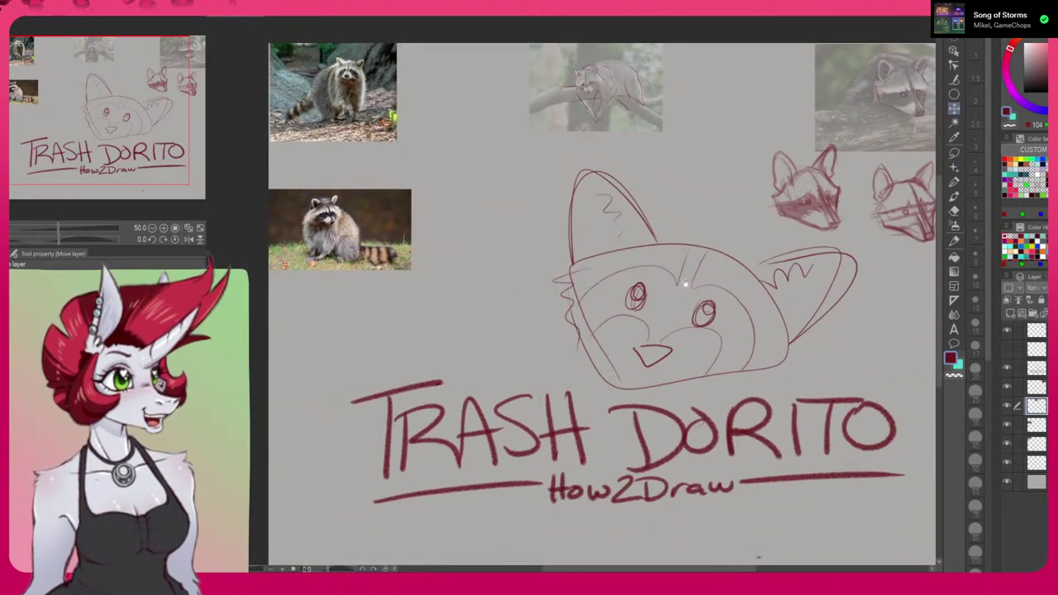
pyautogui.moveTo(762, 294); pyautogui.dragTo(711, 284)
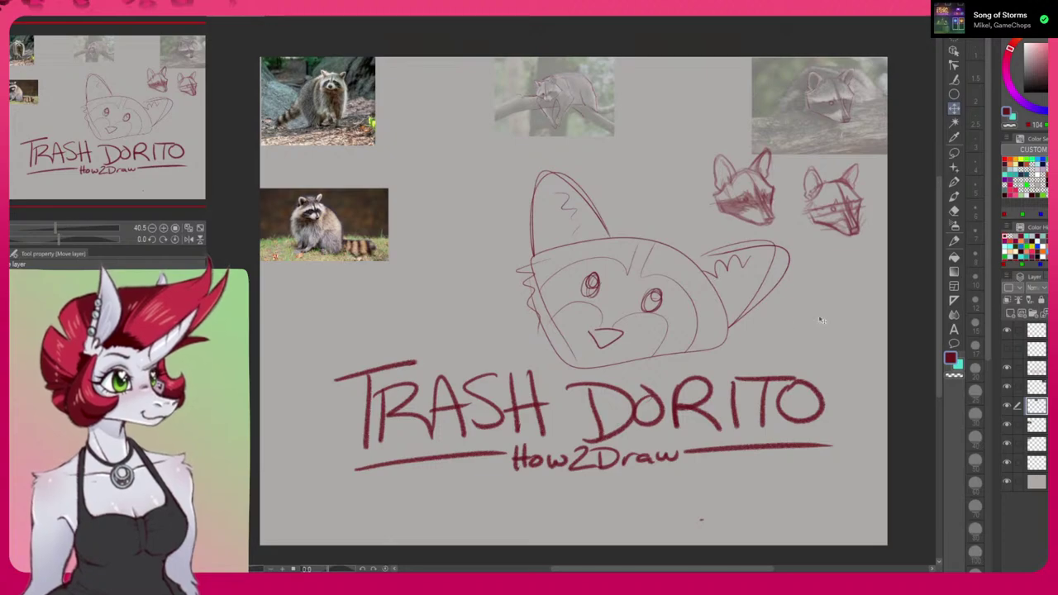
# Hide the large cartoon head and title lettering, keeping the layer with the raccoon studies and tracings visible.
pyautogui.click(1007, 331)
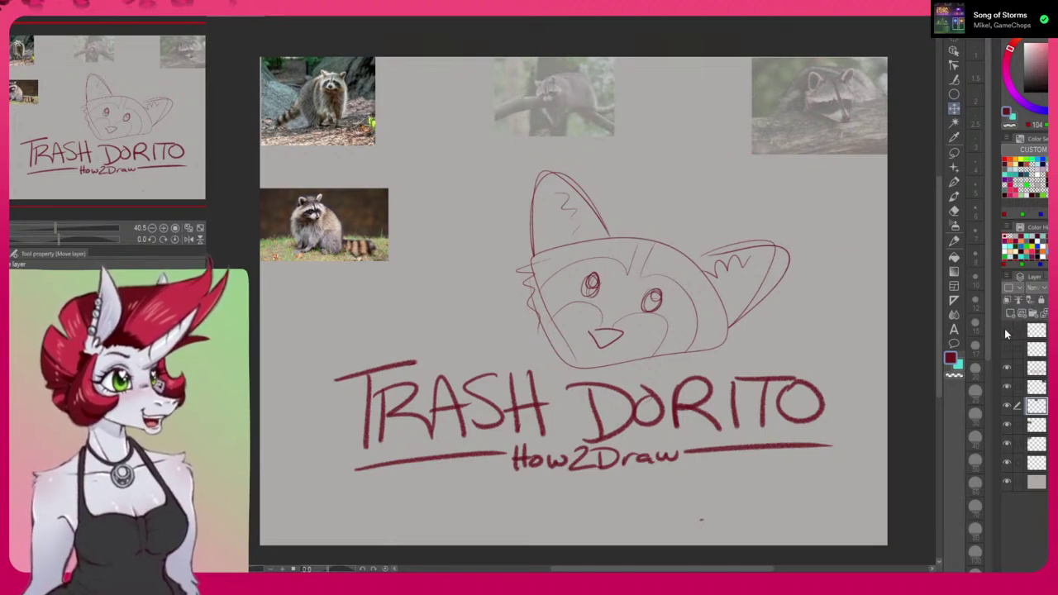
pyautogui.click(1006, 370)
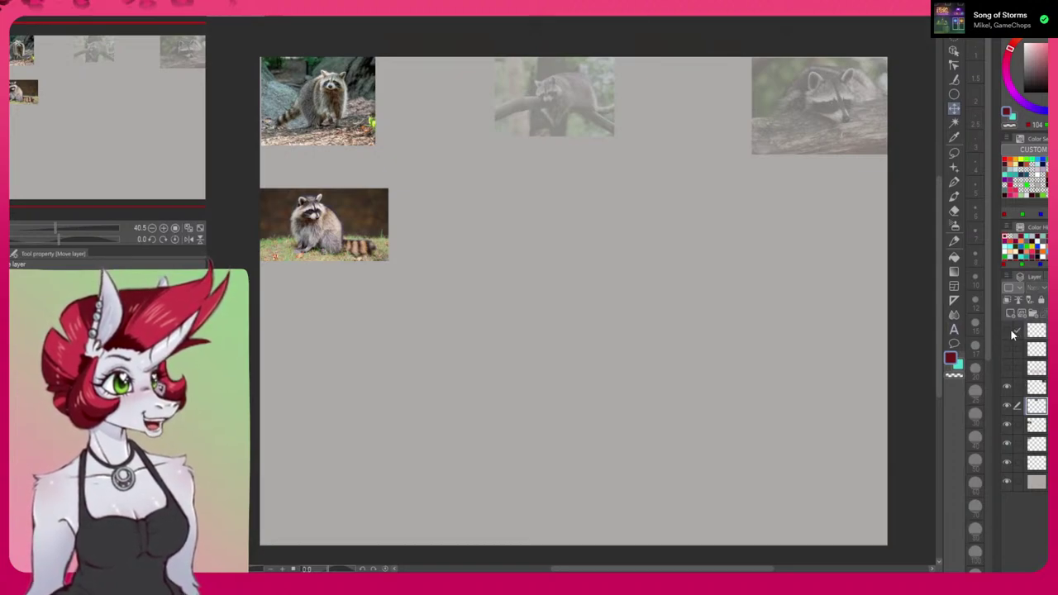
pyautogui.click(1007, 331)
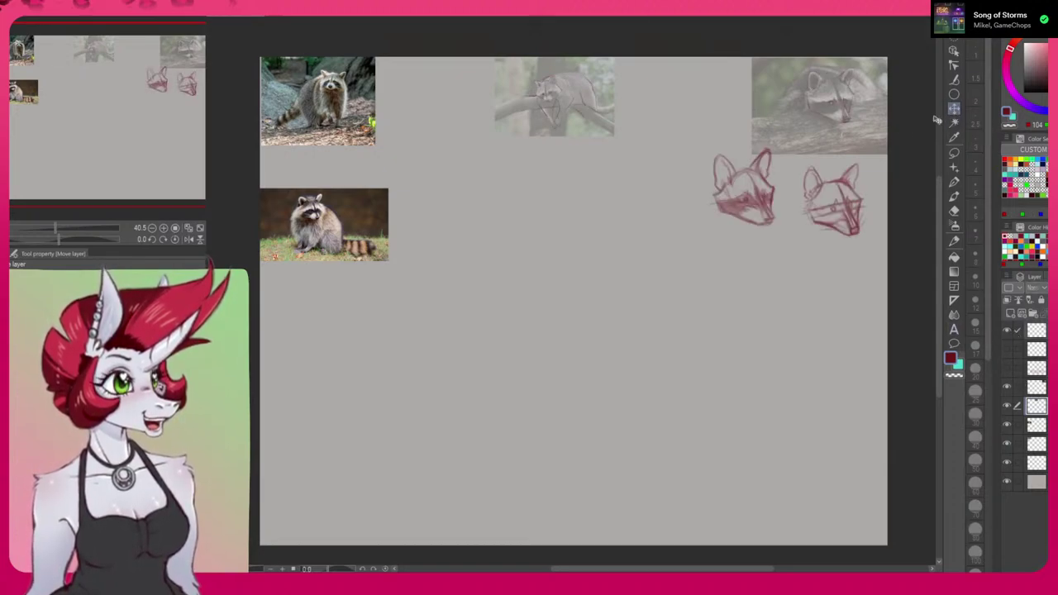
# Move only the layer of raccoon studies and tracings down into the empty area below the faded reference photos.
pyautogui.moveTo(744, 217)
pyautogui.mouseDown()
pyautogui.moveTo(708, 230)
pyautogui.moveTo(673, 376)
pyautogui.moveTo(741, 233)
pyautogui.mouseUp()
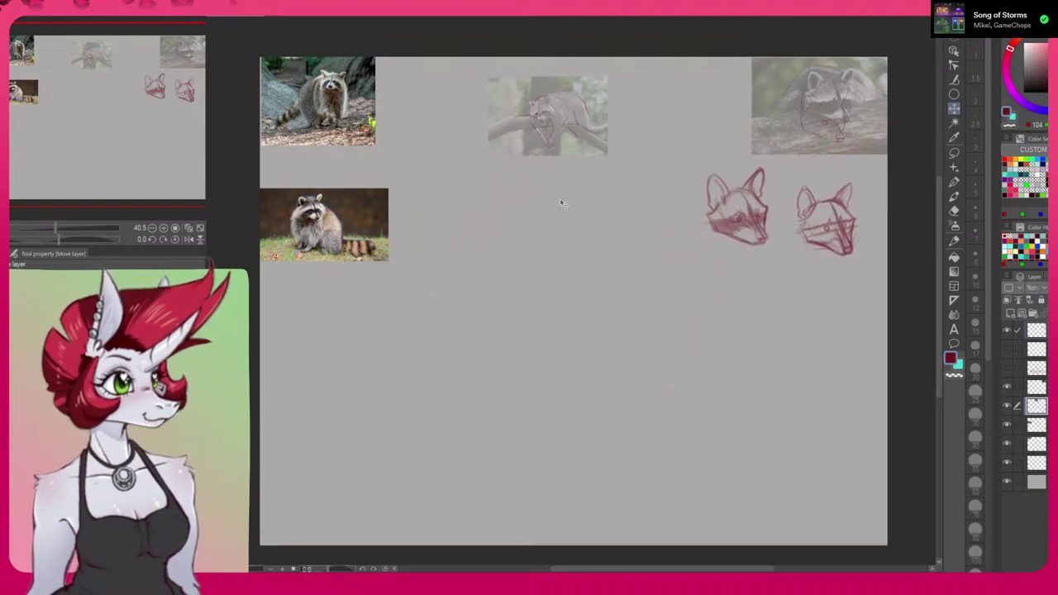
pyautogui.moveTo(557, 153); pyautogui.dragTo(564, 132)
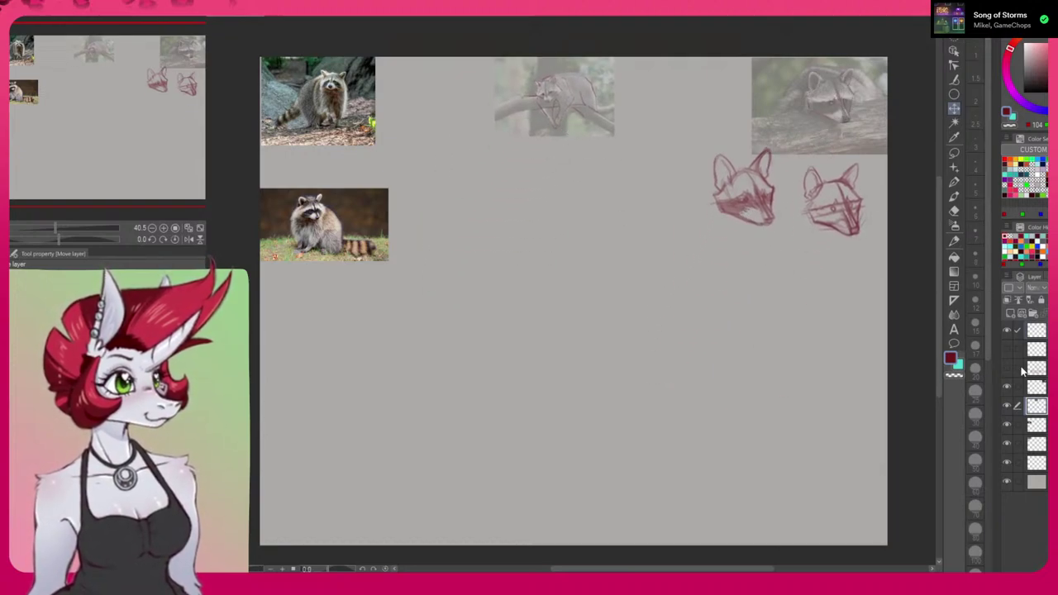
pyautogui.click(1024, 334)
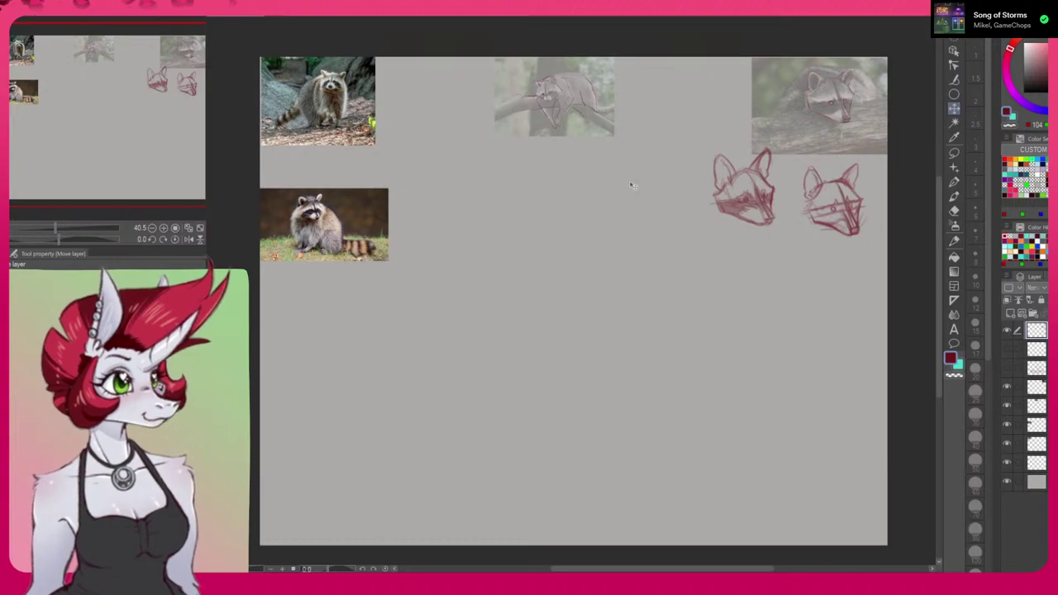
pyautogui.moveTo(638, 172)
pyautogui.mouseDown()
pyautogui.moveTo(609, 314)
pyautogui.moveTo(614, 278)
pyautogui.moveTo(621, 329)
pyautogui.mouseUp()
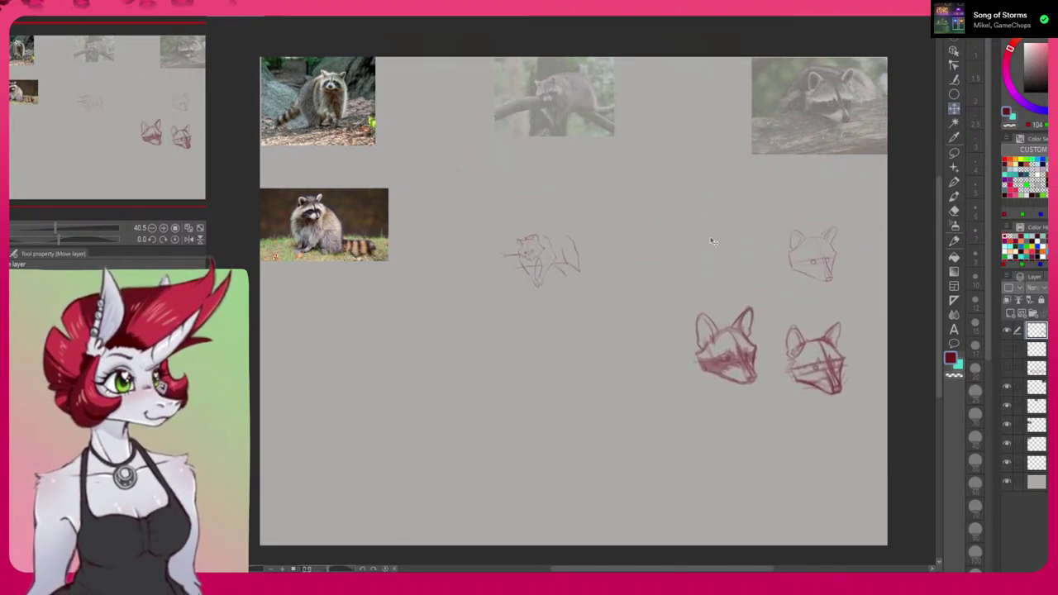
# Examine the branch raccoon and log raccoon photos up close without the tracings, viewing the log raccoon mirrored as well.
pyautogui.scroll(4, 704, 193)
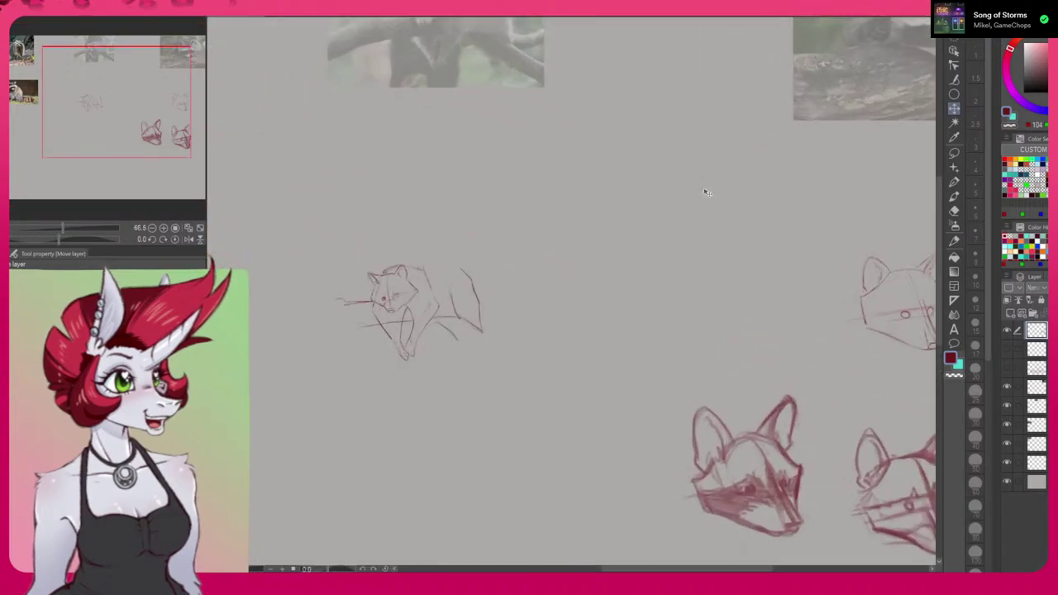
pyautogui.scroll(-2, 705, 193)
pyautogui.moveTo(650, 199); pyautogui.dragTo(745, 351)
pyautogui.scroll(4, 630, 196)
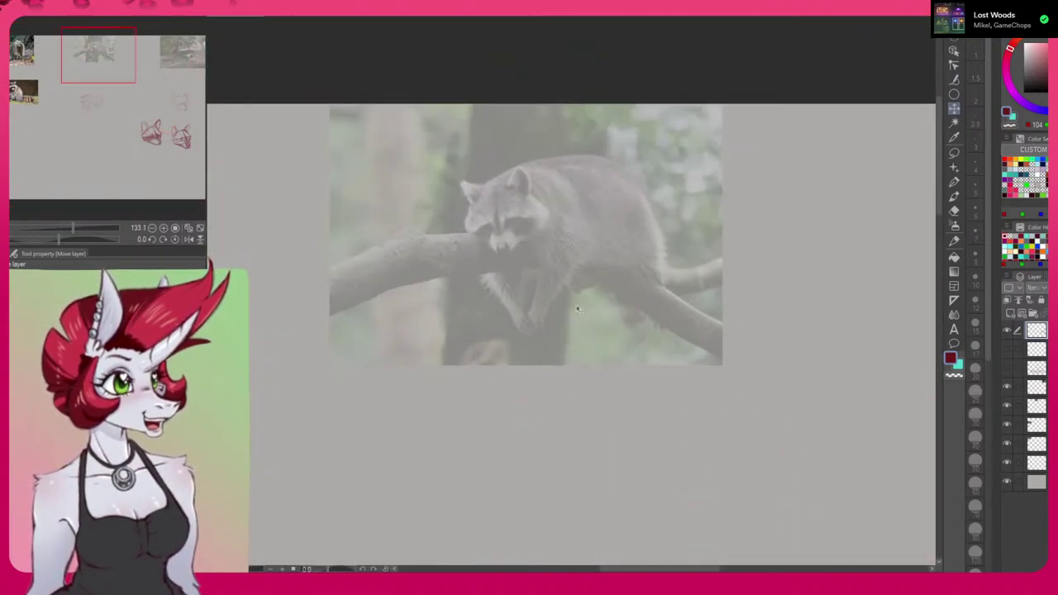
pyautogui.moveTo(586, 324); pyautogui.dragTo(717, 344)
pyautogui.moveTo(669, 399); pyautogui.dragTo(389, 331)
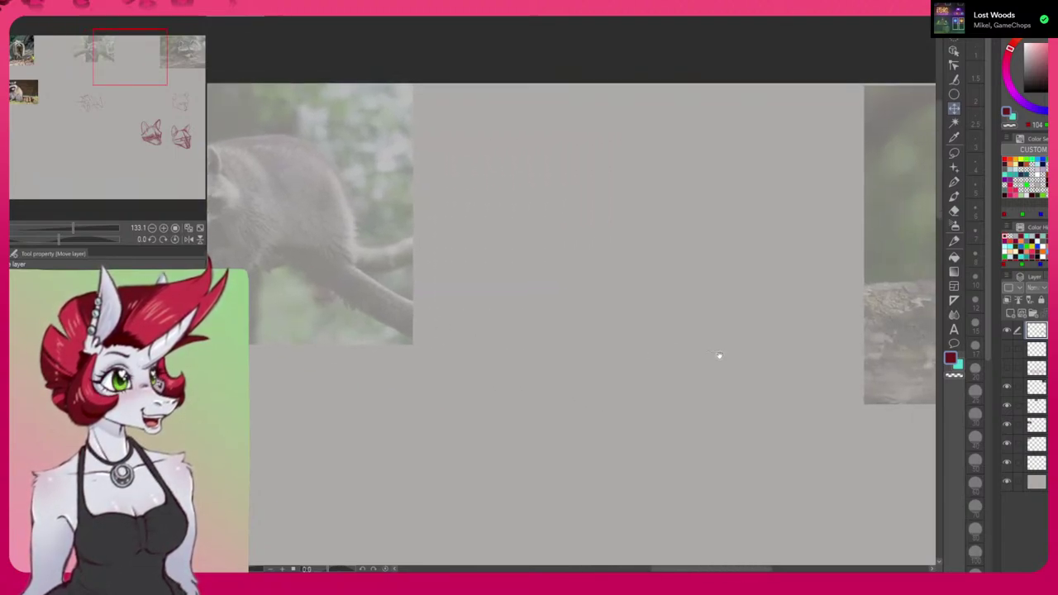
pyautogui.moveTo(713, 361); pyautogui.dragTo(382, 389)
pyautogui.moveTo(653, 442); pyautogui.dragTo(483, 330)
pyautogui.scroll(-1, 483, 330)
pyautogui.moveTo(507, 411)
pyautogui.mouseDown()
pyautogui.moveTo(574, 314)
pyautogui.moveTo(640, 394)
pyautogui.moveTo(613, 444)
pyautogui.moveTo(562, 416)
pyautogui.moveTo(506, 450)
pyautogui.moveTo(561, 463)
pyautogui.mouseUp()
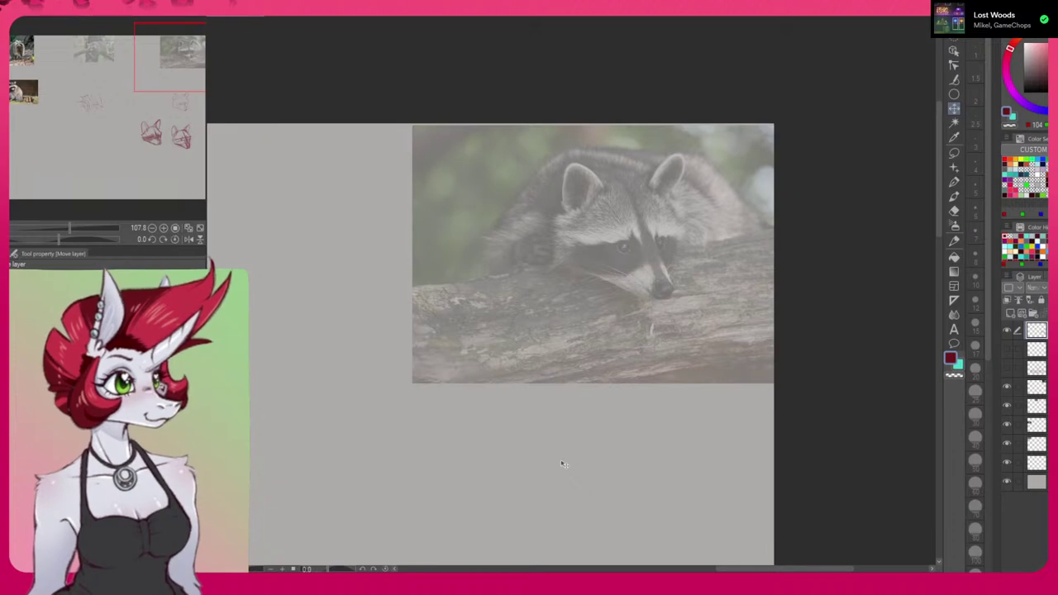
pyautogui.press('h')
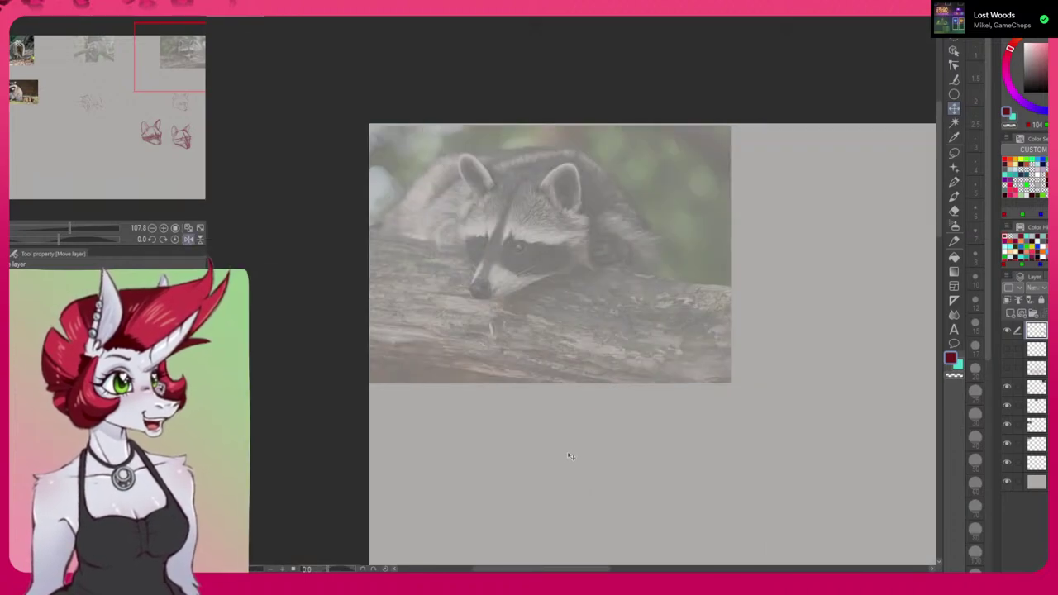
pyautogui.moveTo(579, 442)
pyautogui.mouseDown()
pyautogui.moveTo(592, 424)
pyautogui.moveTo(574, 427)
pyautogui.mouseUp()
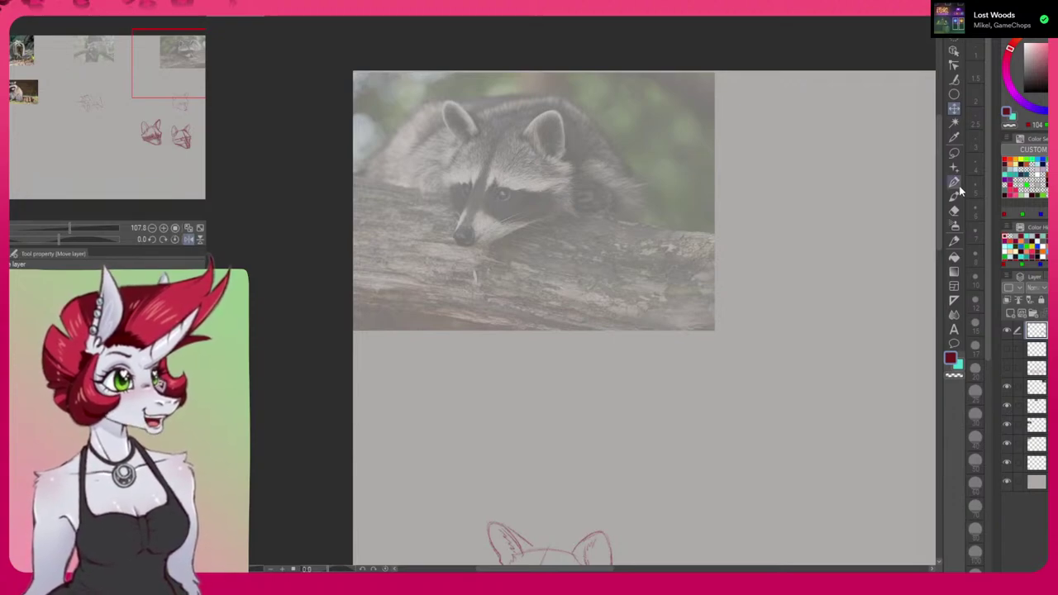
# Choose the Watercolor brush, fit the whole canvas in view and restore its unmirrored, unrotated orientation.
pyautogui.click(954, 196)
pyautogui.click(1008, 330)
pyautogui.click(1008, 330)
pyautogui.click(190, 229)
pyautogui.click(188, 240)
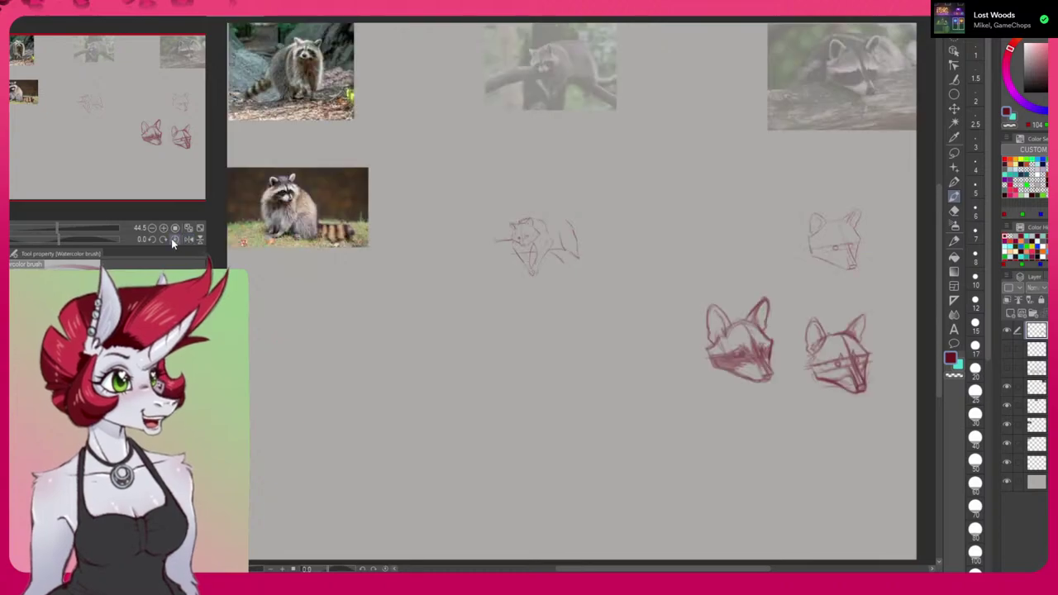
pyautogui.click(165, 240)
pyautogui.click(188, 239)
pyautogui.click(188, 239)
pyautogui.click(174, 238)
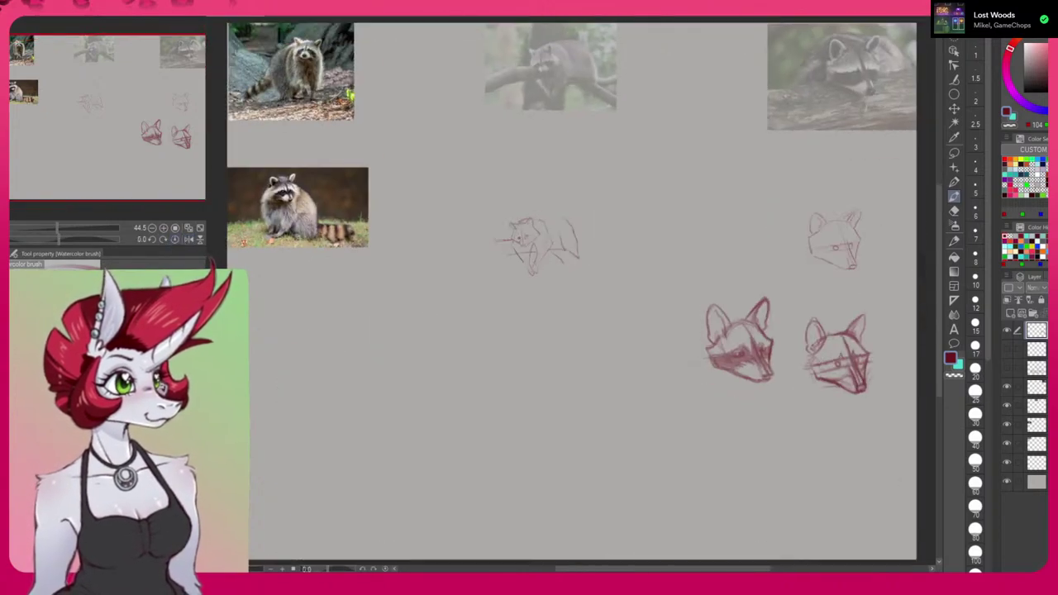
# Examine the photo of the raccoon sitting on grass up close.
pyautogui.moveTo(461, 375); pyautogui.dragTo(599, 425)
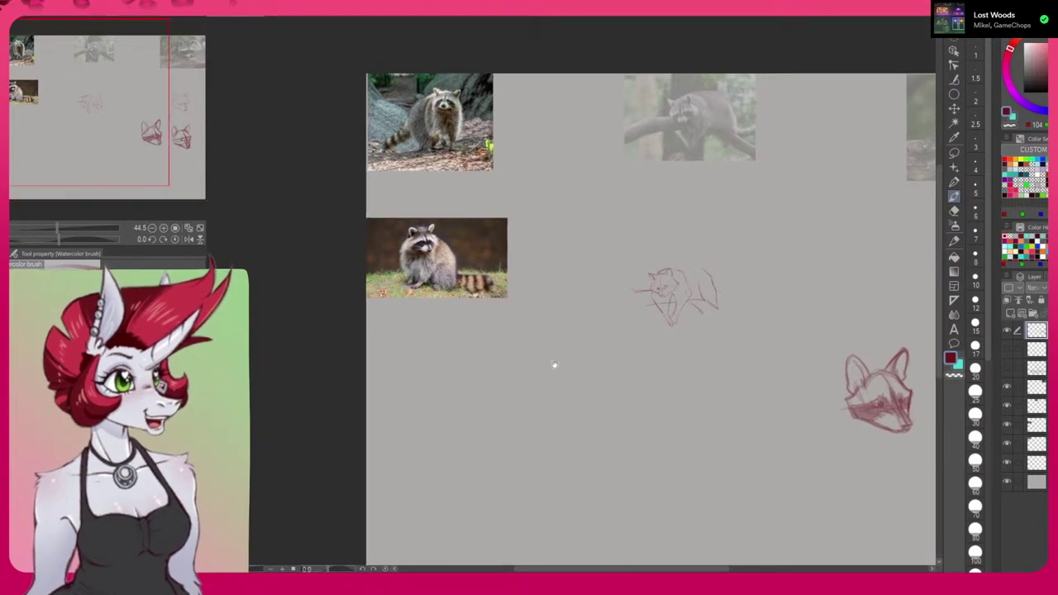
pyautogui.moveTo(452, 243); pyautogui.dragTo(440, 244)
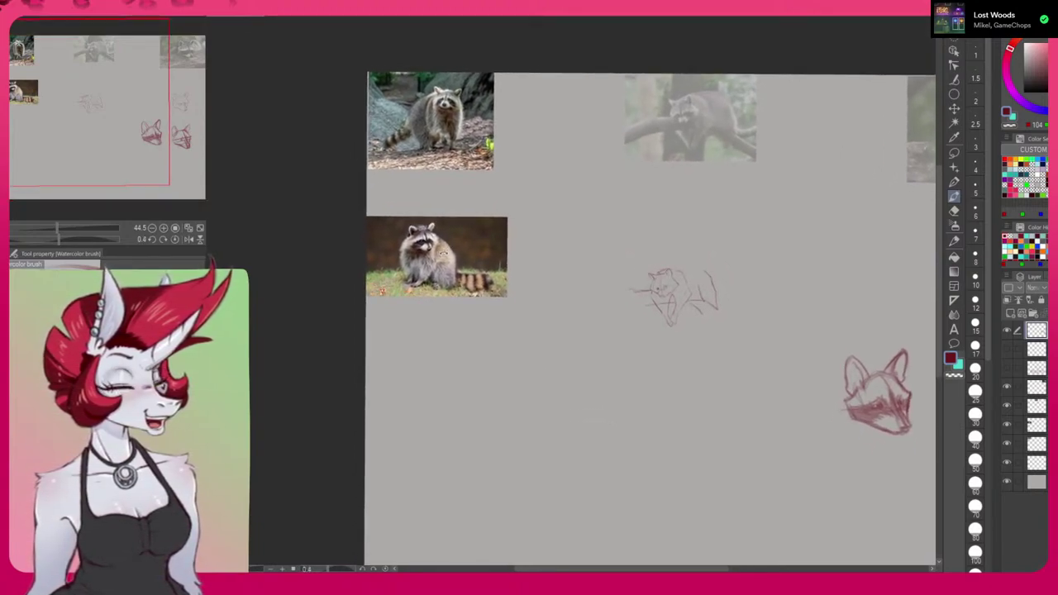
pyautogui.scroll(-2, 438, 246)
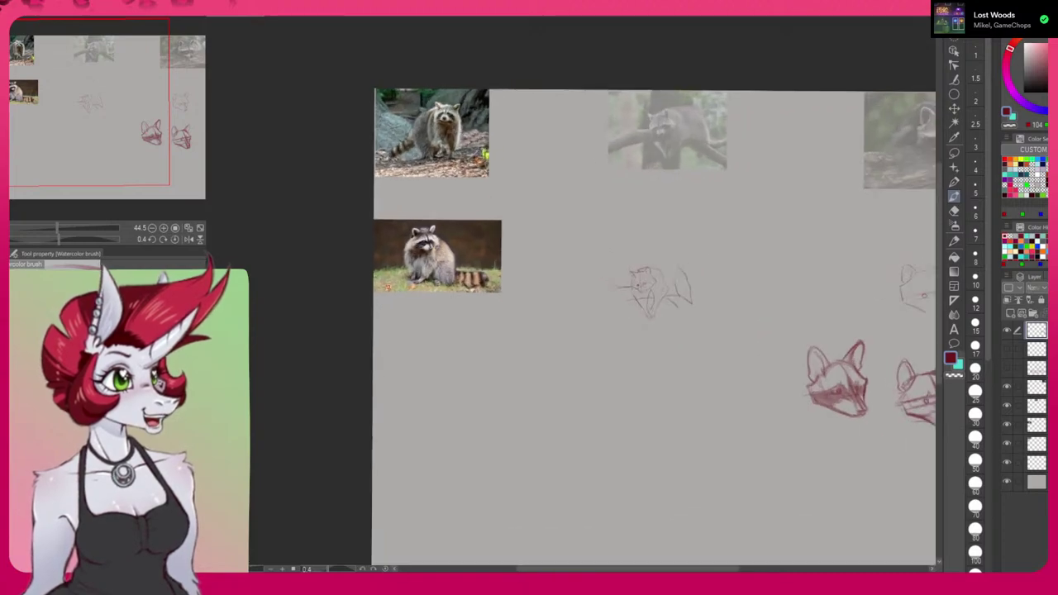
pyautogui.scroll(6, 421, 255)
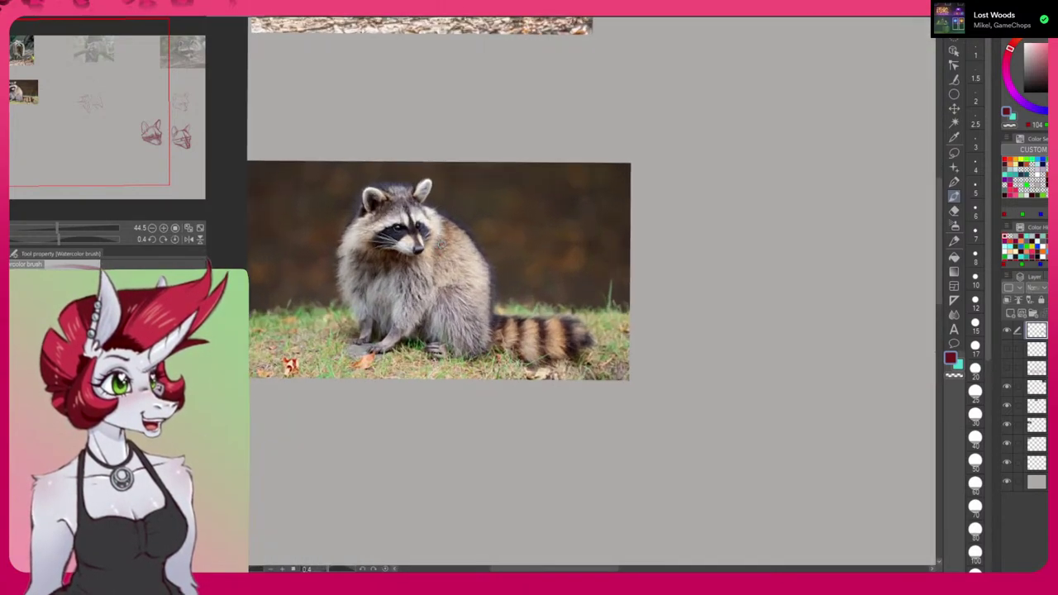
pyautogui.scroll(2, 438, 244)
pyautogui.scroll(-4, 438, 245)
pyautogui.scroll(1, 438, 244)
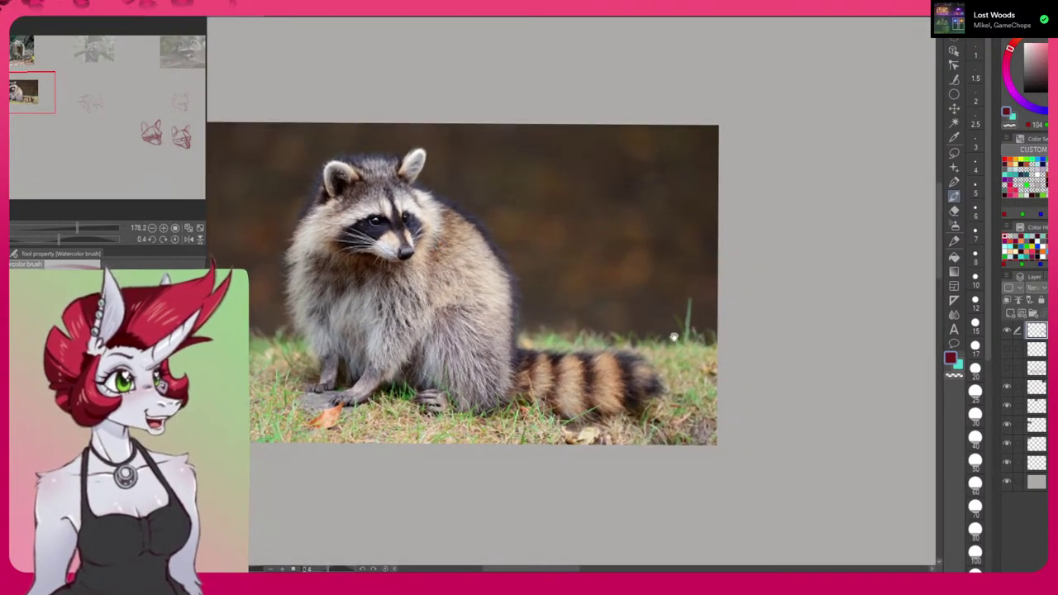
pyautogui.moveTo(734, 381); pyautogui.dragTo(813, 382)
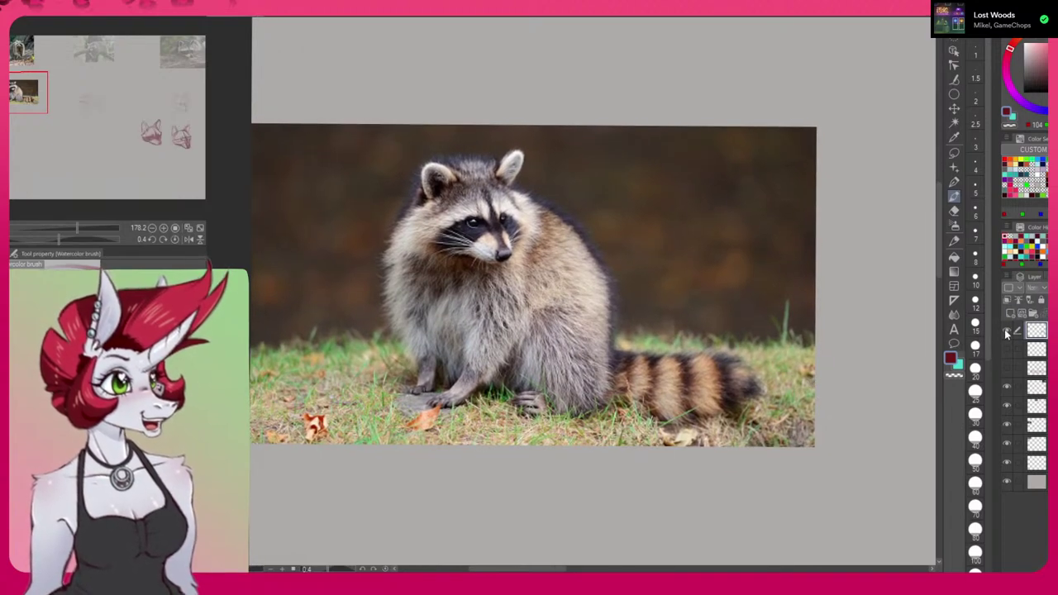
# Identify the layer holding the sitting raccoon photo by toggling layer visibility, and make it the active layer.
pyautogui.click(1006, 386)
pyautogui.click(1007, 386)
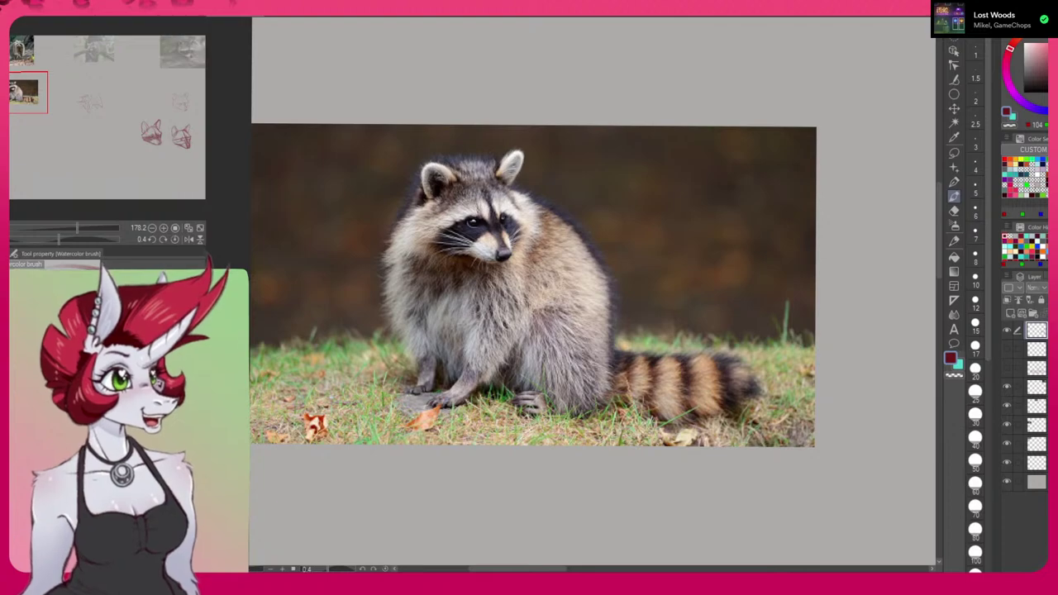
pyautogui.click(1007, 423)
pyautogui.click(1007, 424)
pyautogui.click(1023, 424)
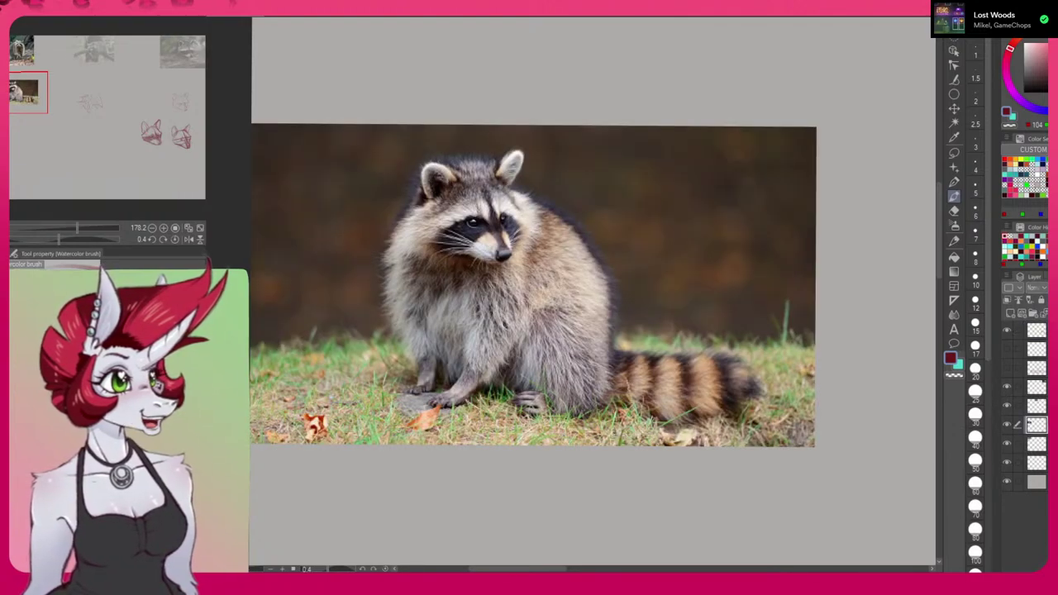
pyautogui.moveTo(1057, 287); pyautogui.dragTo(1057, 288)
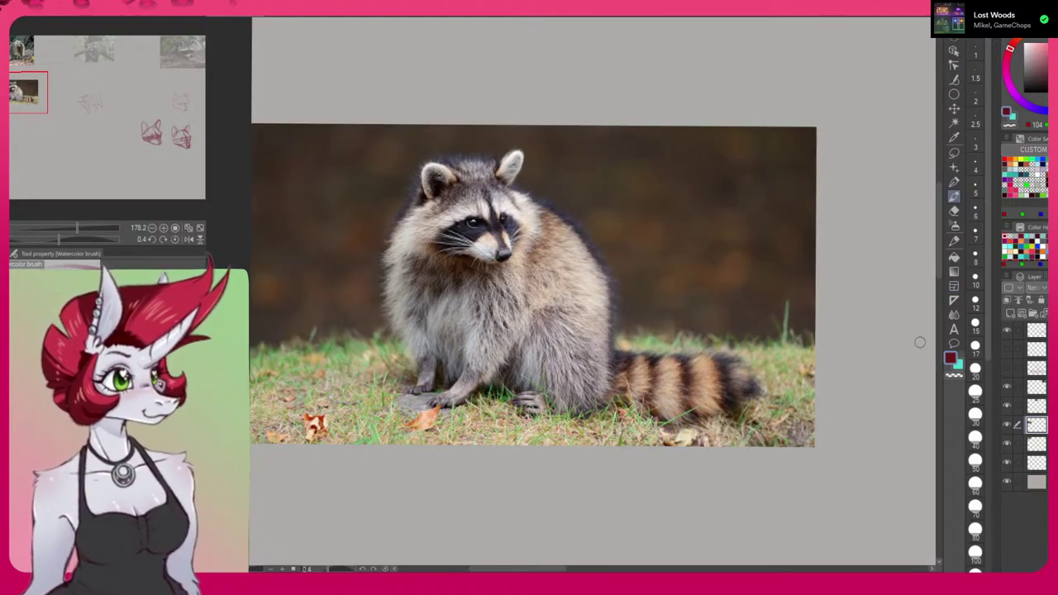
# Sketch a large circle for the body and a smaller overlapping circle for the head beside the sitting raccoon photo.
pyautogui.scroll(2, 916, 352)
pyautogui.scroll(-6, 886, 378)
pyautogui.scroll(2, 885, 379)
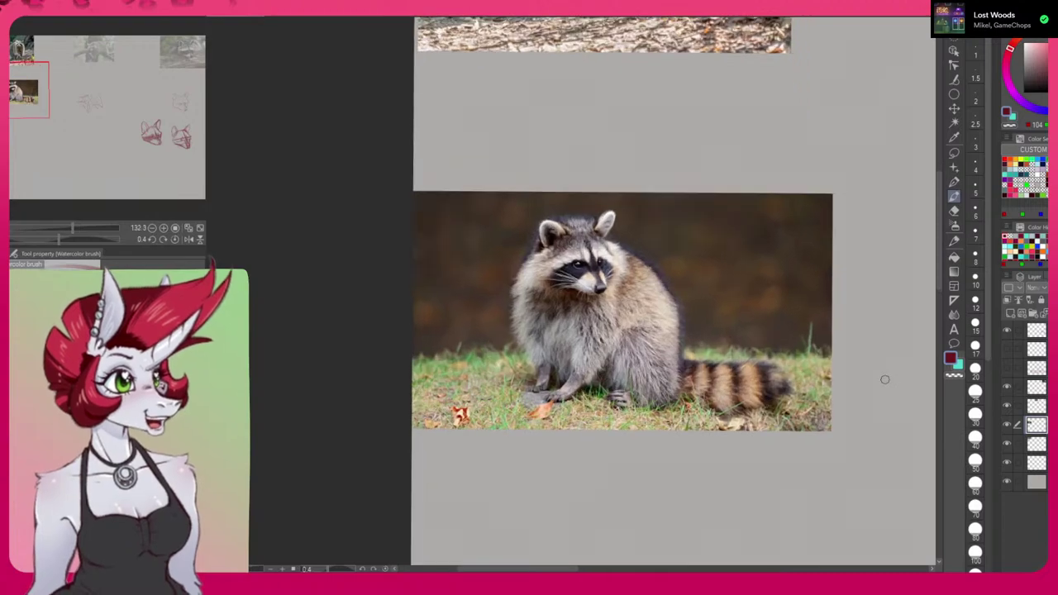
pyautogui.moveTo(874, 388); pyautogui.dragTo(652, 347)
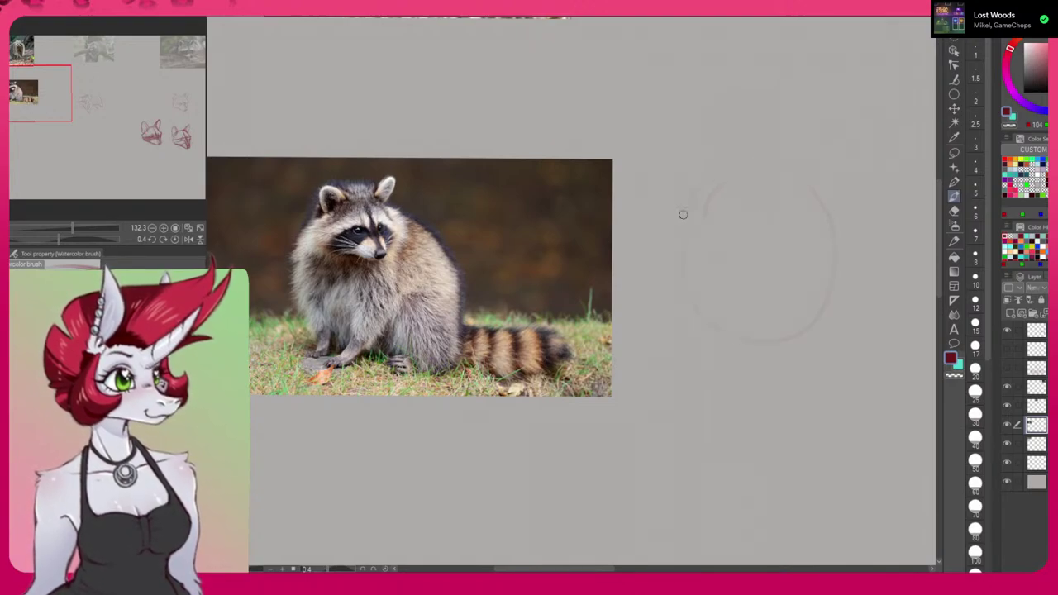
pyautogui.moveTo(846, 284)
pyautogui.mouseDown()
pyautogui.moveTo(748, 171)
pyautogui.moveTo(697, 323)
pyautogui.moveTo(840, 306)
pyautogui.moveTo(747, 180)
pyautogui.moveTo(689, 346)
pyautogui.moveTo(837, 300)
pyautogui.moveTo(729, 189)
pyautogui.moveTo(744, 354)
pyautogui.mouseUp()
pyautogui.moveTo(680, 219)
pyautogui.mouseDown()
pyautogui.moveTo(714, 171)
pyautogui.moveTo(702, 243)
pyautogui.moveTo(699, 167)
pyautogui.moveTo(725, 248)
pyautogui.moveTo(707, 165)
pyautogui.moveTo(751, 224)
pyautogui.moveTo(693, 181)
pyautogui.moveTo(768, 217)
pyautogui.moveTo(689, 201)
pyautogui.moveTo(768, 194)
pyautogui.moveTo(687, 229)
pyautogui.moveTo(776, 208)
pyautogui.mouseUp()
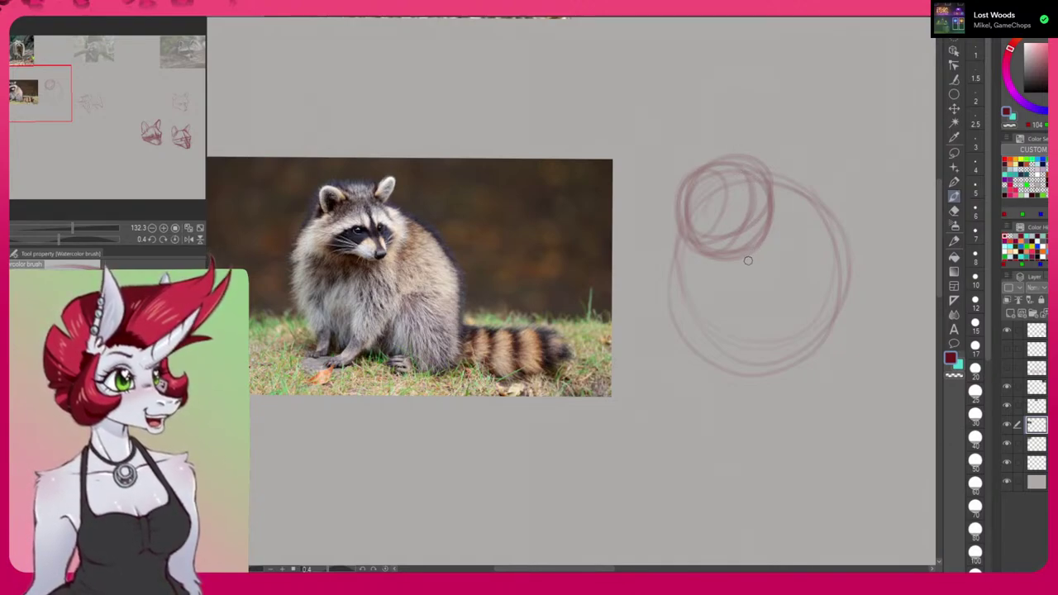
# Sketch the raccoon's nose, muzzle, ears, eyes and face mask over the head circle, and outline the chest side of the body.
pyautogui.moveTo(757, 251); pyautogui.dragTo(745, 257)
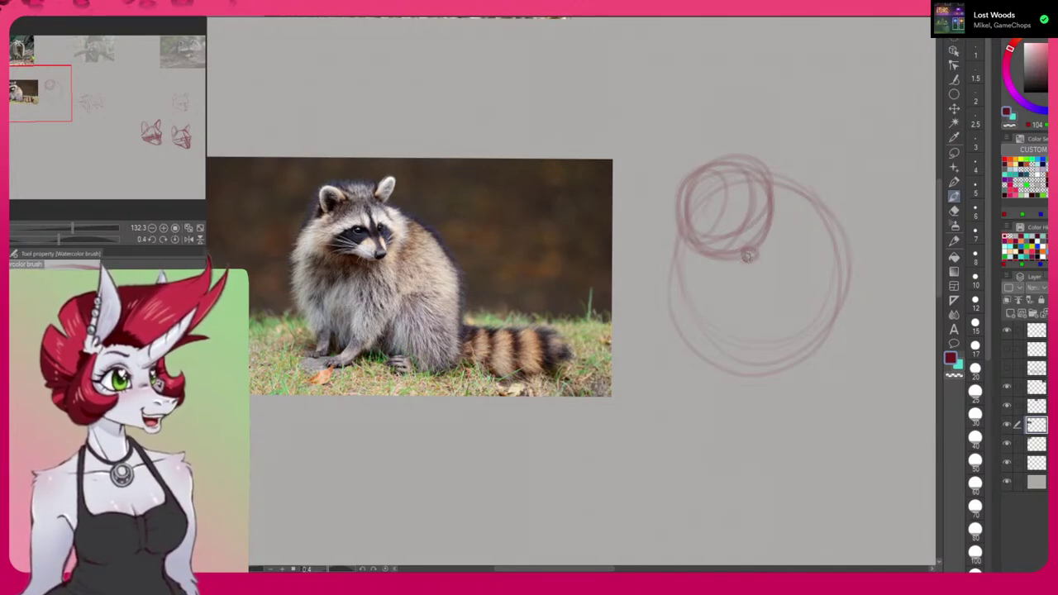
pyautogui.moveTo(744, 258); pyautogui.dragTo(774, 217)
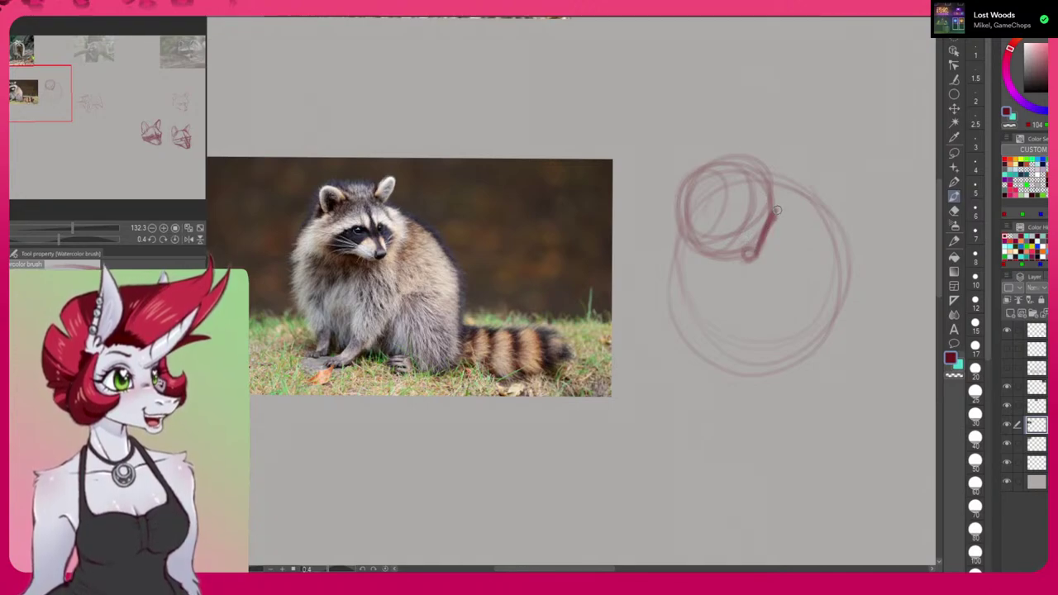
pyautogui.moveTo(754, 179)
pyautogui.mouseDown()
pyautogui.moveTo(720, 174)
pyautogui.moveTo(747, 178)
pyautogui.moveTo(704, 182)
pyautogui.moveTo(709, 191)
pyautogui.moveTo(735, 175)
pyautogui.moveTo(686, 213)
pyautogui.mouseUp()
pyautogui.moveTo(701, 188)
pyautogui.mouseDown()
pyautogui.moveTo(666, 240)
pyautogui.moveTo(687, 353)
pyautogui.mouseUp()
pyautogui.moveTo(662, 274); pyautogui.dragTo(715, 355)
pyautogui.moveTo(667, 310)
pyautogui.mouseDown()
pyautogui.moveTo(737, 364)
pyautogui.moveTo(665, 281)
pyautogui.moveTo(705, 183)
pyautogui.moveTo(678, 211)
pyautogui.moveTo(715, 172)
pyautogui.moveTo(688, 178)
pyautogui.moveTo(691, 196)
pyautogui.moveTo(695, 167)
pyautogui.moveTo(682, 173)
pyautogui.moveTo(691, 198)
pyautogui.moveTo(695, 161)
pyautogui.moveTo(762, 178)
pyautogui.moveTo(774, 147)
pyautogui.moveTo(778, 156)
pyautogui.moveTo(735, 178)
pyautogui.moveTo(752, 250)
pyautogui.moveTo(756, 219)
pyautogui.moveTo(725, 219)
pyautogui.mouseUp()
pyautogui.hotkey('ctrl', 'z')
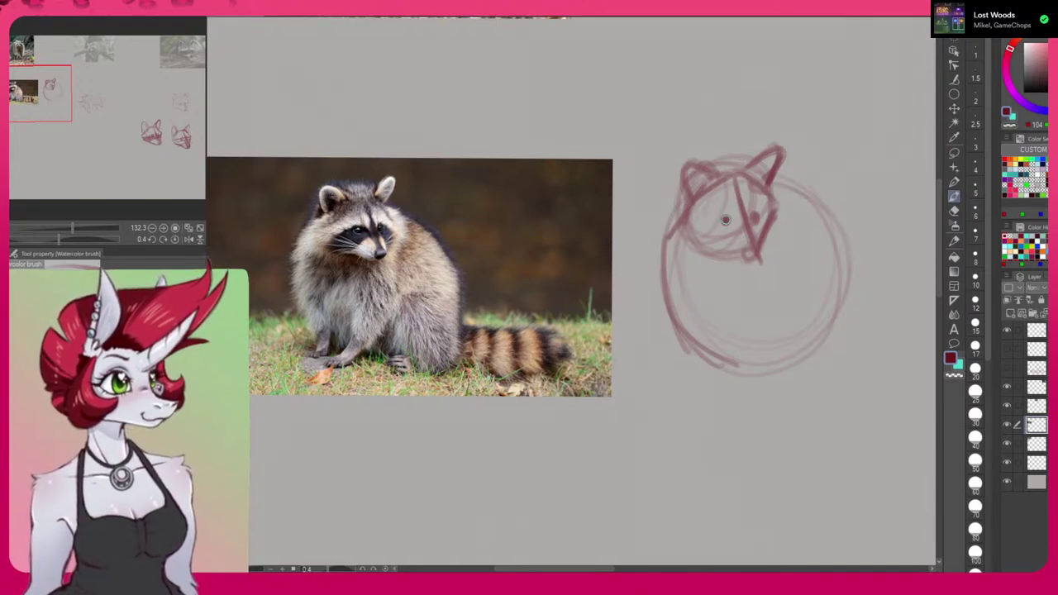
pyautogui.moveTo(681, 232)
pyautogui.mouseDown()
pyautogui.moveTo(734, 260)
pyautogui.moveTo(699, 243)
pyautogui.moveTo(769, 240)
pyautogui.moveTo(750, 256)
pyautogui.moveTo(768, 231)
pyautogui.moveTo(718, 241)
pyautogui.moveTo(734, 229)
pyautogui.moveTo(748, 241)
pyautogui.moveTo(743, 223)
pyautogui.moveTo(735, 243)
pyautogui.moveTo(743, 213)
pyautogui.moveTo(687, 233)
pyautogui.moveTo(728, 208)
pyautogui.moveTo(772, 207)
pyautogui.mouseUp()
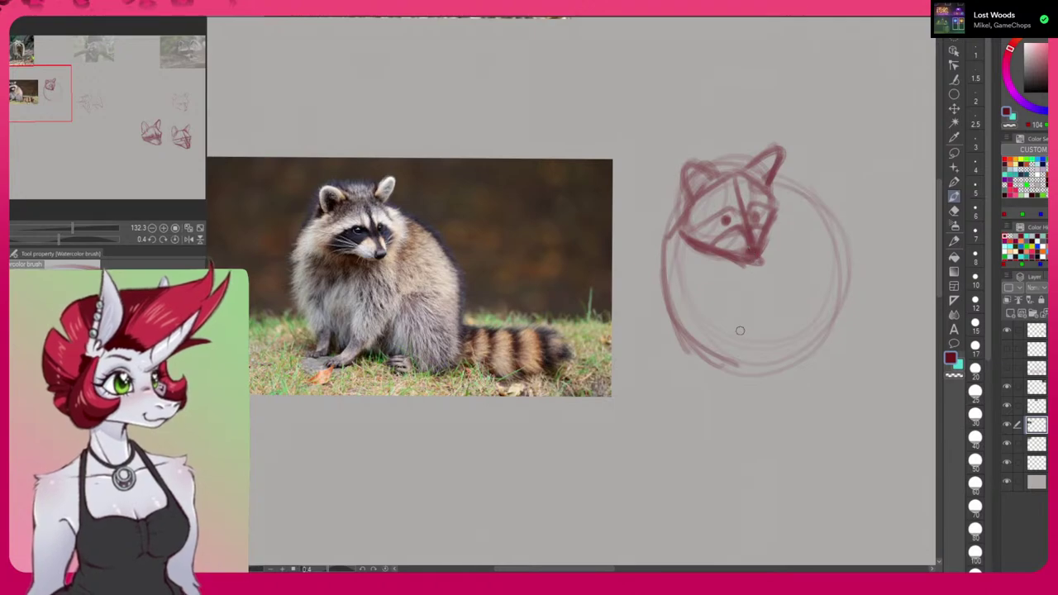
# Sketch the raccoon's near front leg and paw below the head.
pyautogui.moveTo(742, 283); pyautogui.dragTo(742, 364)
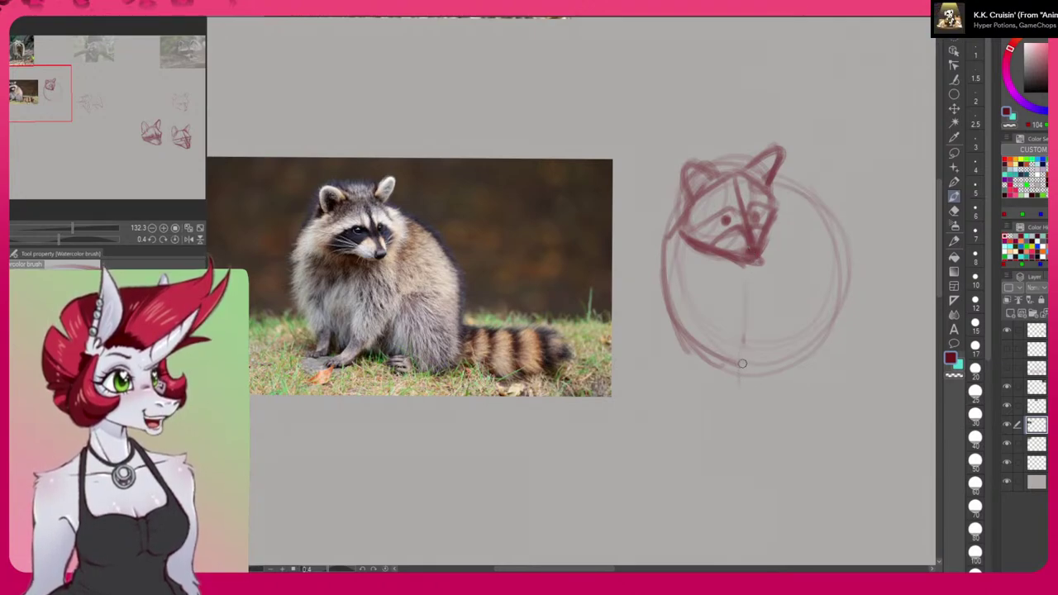
pyautogui.moveTo(768, 279)
pyautogui.mouseDown()
pyautogui.moveTo(758, 337)
pyautogui.moveTo(764, 302)
pyautogui.mouseUp()
pyautogui.moveTo(769, 260); pyautogui.dragTo(765, 316)
pyautogui.moveTo(766, 279)
pyautogui.mouseDown()
pyautogui.moveTo(760, 334)
pyautogui.moveTo(727, 382)
pyautogui.moveTo(685, 393)
pyautogui.moveTo(711, 370)
pyautogui.moveTo(723, 383)
pyautogui.moveTo(724, 306)
pyautogui.moveTo(712, 364)
pyautogui.mouseUp()
pyautogui.moveTo(725, 282); pyautogui.dragTo(727, 332)
pyautogui.moveTo(720, 271)
pyautogui.mouseDown()
pyautogui.moveTo(727, 330)
pyautogui.moveTo(726, 317)
pyautogui.moveTo(702, 376)
pyautogui.mouseUp()
pyautogui.moveTo(719, 330); pyautogui.dragTo(704, 377)
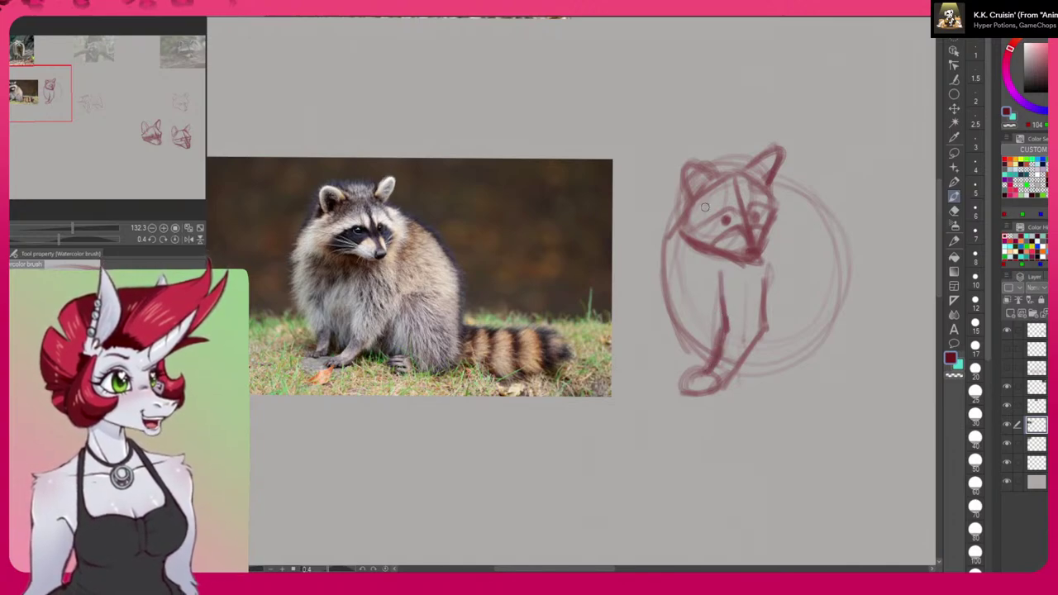
# Sketch the far front leg with its paw and the curve of the chest between both legs.
pyautogui.moveTo(669, 286); pyautogui.dragTo(675, 371)
pyautogui.moveTo(670, 328)
pyautogui.mouseDown()
pyautogui.moveTo(660, 383)
pyautogui.moveTo(679, 382)
pyautogui.moveTo(653, 384)
pyautogui.moveTo(681, 378)
pyautogui.moveTo(651, 379)
pyautogui.moveTo(671, 329)
pyautogui.moveTo(678, 379)
pyautogui.moveTo(694, 340)
pyautogui.moveTo(685, 334)
pyautogui.moveTo(679, 378)
pyautogui.mouseUp()
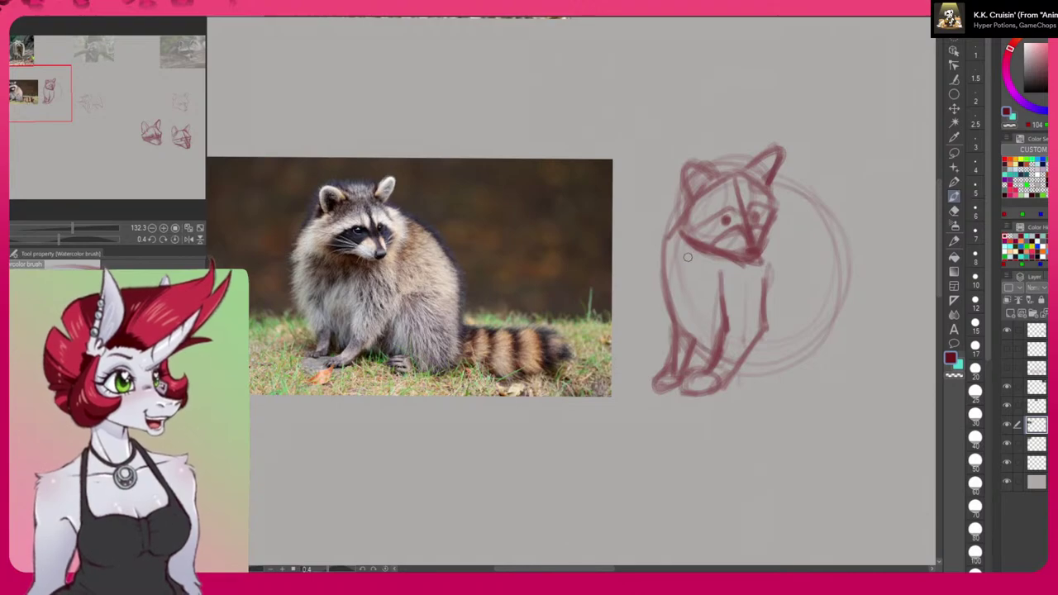
pyautogui.moveTo(676, 266)
pyautogui.mouseDown()
pyautogui.moveTo(677, 306)
pyautogui.moveTo(708, 345)
pyautogui.mouseUp()
pyautogui.moveTo(675, 303); pyautogui.dragTo(711, 344)
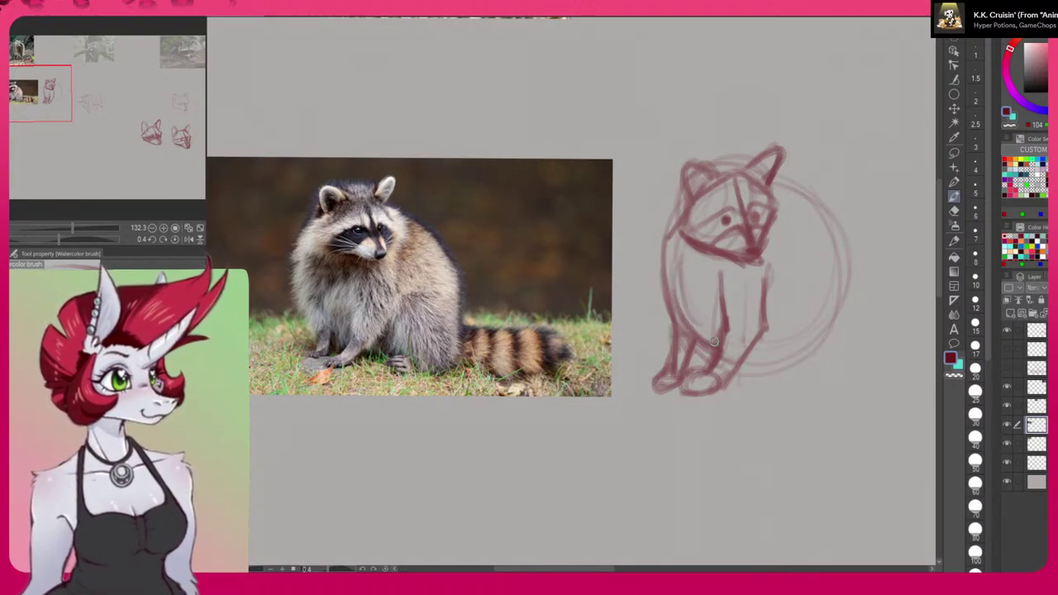
# Sketch the rounded haunch and outline the raccoon's back from the neck down to the rump with heavier strokes.
pyautogui.moveTo(771, 278)
pyautogui.mouseDown()
pyautogui.moveTo(822, 351)
pyautogui.moveTo(770, 279)
pyautogui.mouseUp()
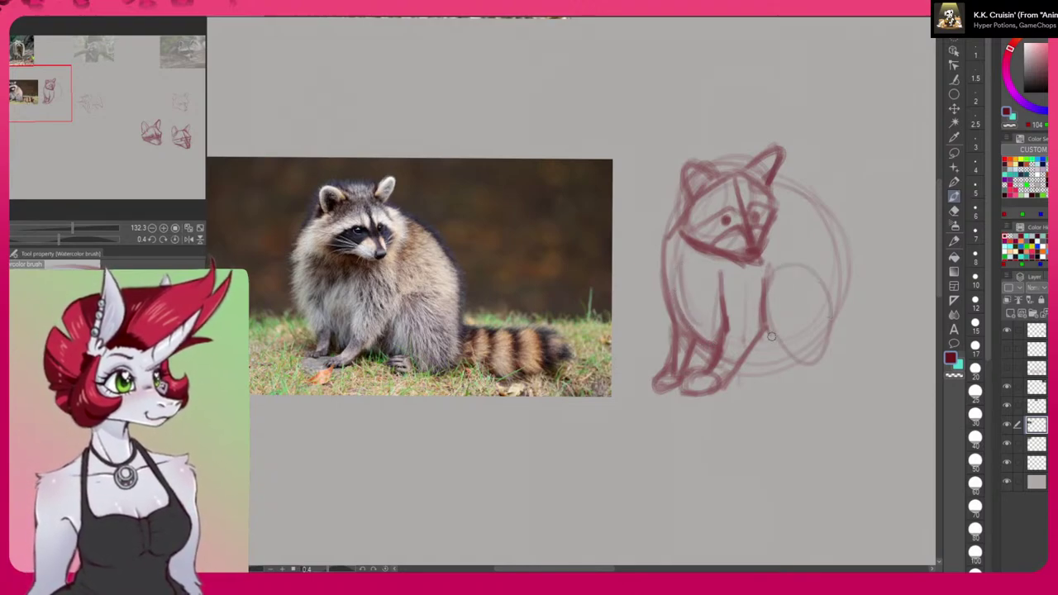
pyautogui.moveTo(762, 317)
pyautogui.mouseDown()
pyautogui.moveTo(789, 359)
pyautogui.moveTo(763, 347)
pyautogui.moveTo(814, 365)
pyautogui.mouseUp()
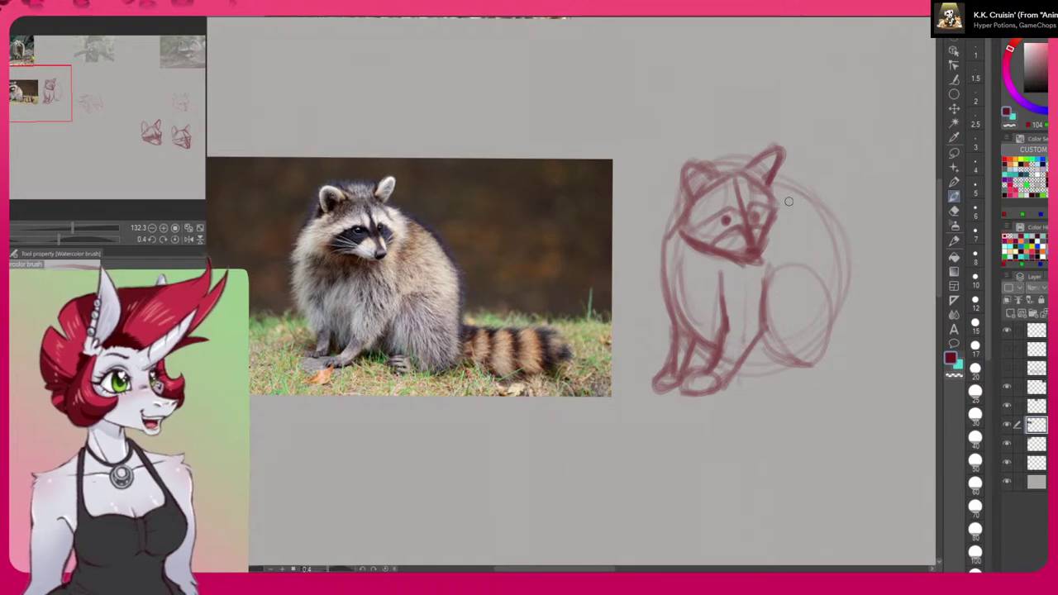
pyautogui.moveTo(774, 177); pyautogui.dragTo(844, 241)
pyautogui.moveTo(797, 207); pyautogui.dragTo(844, 241)
pyautogui.moveTo(765, 190)
pyautogui.mouseDown()
pyautogui.moveTo(810, 208)
pyautogui.moveTo(802, 215)
pyautogui.moveTo(844, 252)
pyautogui.moveTo(853, 248)
pyautogui.mouseUp()
pyautogui.moveTo(794, 199)
pyautogui.mouseDown()
pyautogui.moveTo(852, 276)
pyautogui.moveTo(844, 339)
pyautogui.mouseUp()
pyautogui.moveTo(848, 251)
pyautogui.mouseDown()
pyautogui.moveTo(837, 362)
pyautogui.moveTo(778, 342)
pyautogui.mouseUp()
pyautogui.moveTo(767, 301)
pyautogui.mouseDown()
pyautogui.moveTo(798, 284)
pyautogui.moveTo(831, 366)
pyautogui.mouseUp()
pyautogui.moveTo(833, 304)
pyautogui.mouseDown()
pyautogui.moveTo(772, 274)
pyautogui.moveTo(790, 364)
pyautogui.moveTo(845, 345)
pyautogui.moveTo(823, 290)
pyautogui.moveTo(780, 289)
pyautogui.mouseUp()
pyautogui.moveTo(770, 349); pyautogui.dragTo(798, 377)
pyautogui.moveTo(778, 192)
pyautogui.mouseDown()
pyautogui.moveTo(840, 239)
pyautogui.moveTo(787, 180)
pyautogui.moveTo(843, 236)
pyautogui.moveTo(828, 229)
pyautogui.mouseUp()
# Thin the heavy line along the raccoon's back with the transparent colour, and switch back to the dark red drawing colour.
pyautogui.click(955, 376)
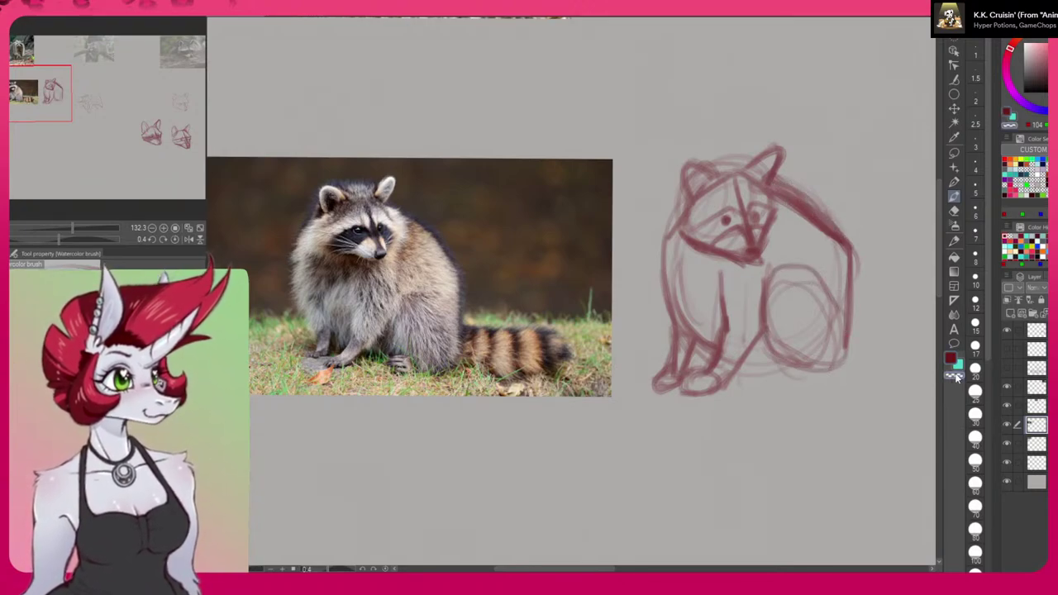
pyautogui.moveTo(777, 192)
pyautogui.mouseDown()
pyautogui.moveTo(825, 243)
pyautogui.moveTo(780, 191)
pyautogui.moveTo(835, 243)
pyautogui.moveTo(780, 188)
pyautogui.moveTo(846, 248)
pyautogui.mouseUp()
pyautogui.click(952, 359)
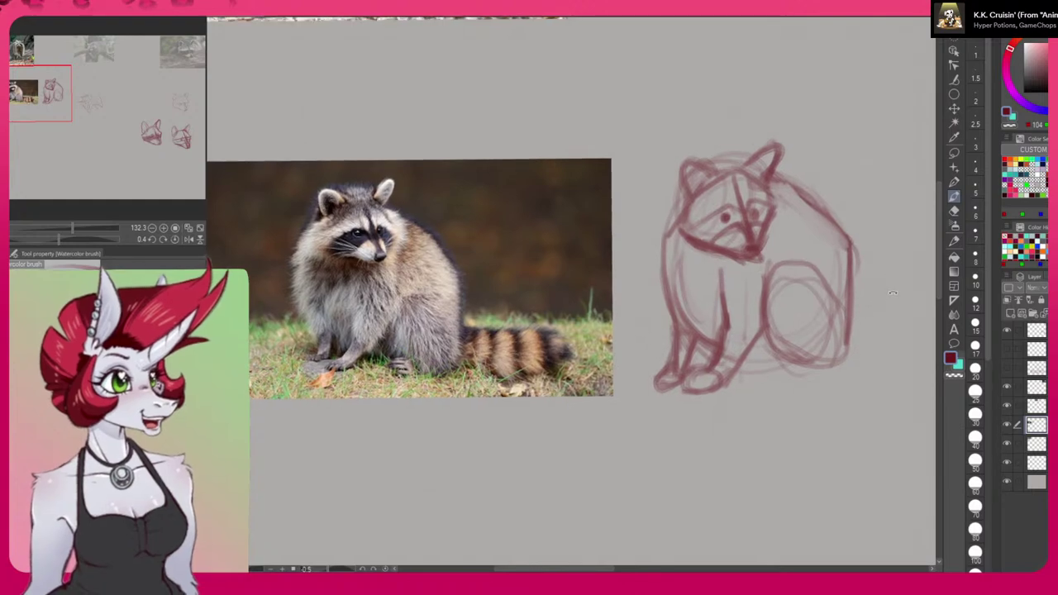
# Rotate the canvas and sketch the raccoon's long tail extending from the rump.
pyautogui.moveTo(884, 304); pyautogui.dragTo(764, 104)
pyautogui.moveTo(682, 100); pyautogui.dragTo(632, 179)
pyautogui.moveTo(583, 150); pyautogui.dragTo(651, 131)
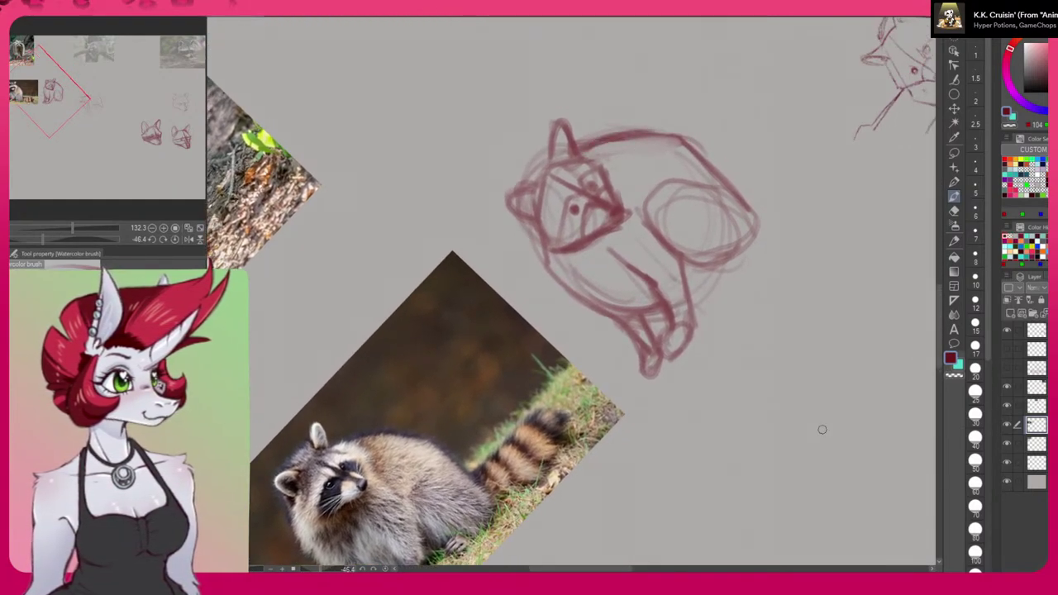
pyautogui.moveTo(733, 189)
pyautogui.mouseDown()
pyautogui.moveTo(786, 148)
pyautogui.moveTo(769, 162)
pyautogui.moveTo(780, 130)
pyautogui.moveTo(851, 93)
pyautogui.mouseUp()
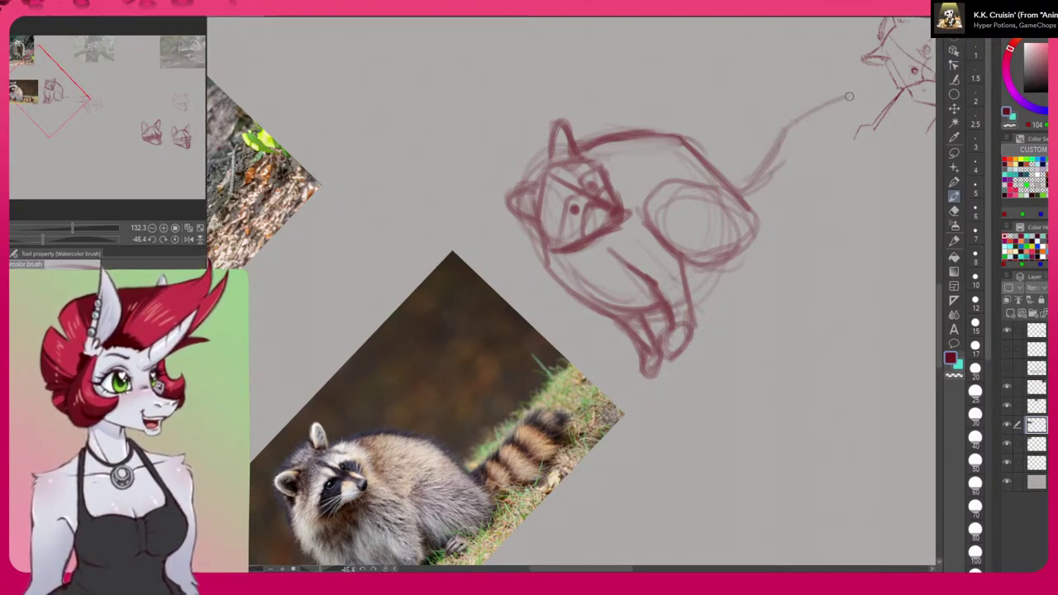
pyautogui.moveTo(785, 129); pyautogui.dragTo(870, 80)
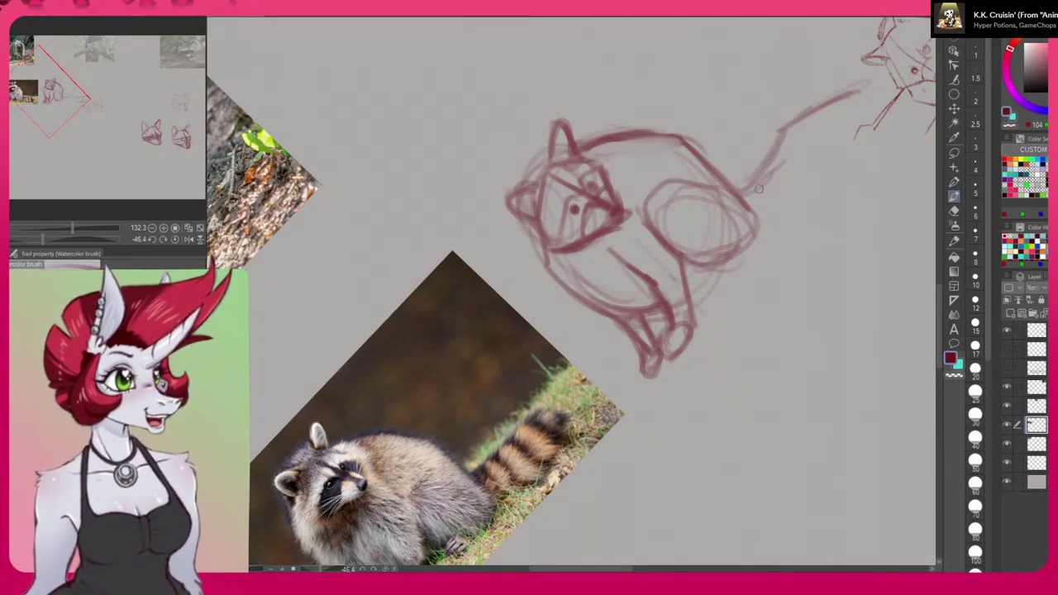
pyautogui.moveTo(755, 226); pyautogui.dragTo(846, 147)
pyautogui.moveTo(864, 93)
pyautogui.mouseDown()
pyautogui.moveTo(861, 138)
pyautogui.moveTo(831, 161)
pyautogui.moveTo(832, 186)
pyautogui.moveTo(770, 229)
pyautogui.mouseUp()
# Restore the unrotated full-canvas view and lower the opacity of the layer with the sitting raccoon photo and sketch.
pyautogui.moveTo(825, 390); pyautogui.dragTo(839, 362)
pyautogui.click(196, 225)
pyautogui.click(175, 238)
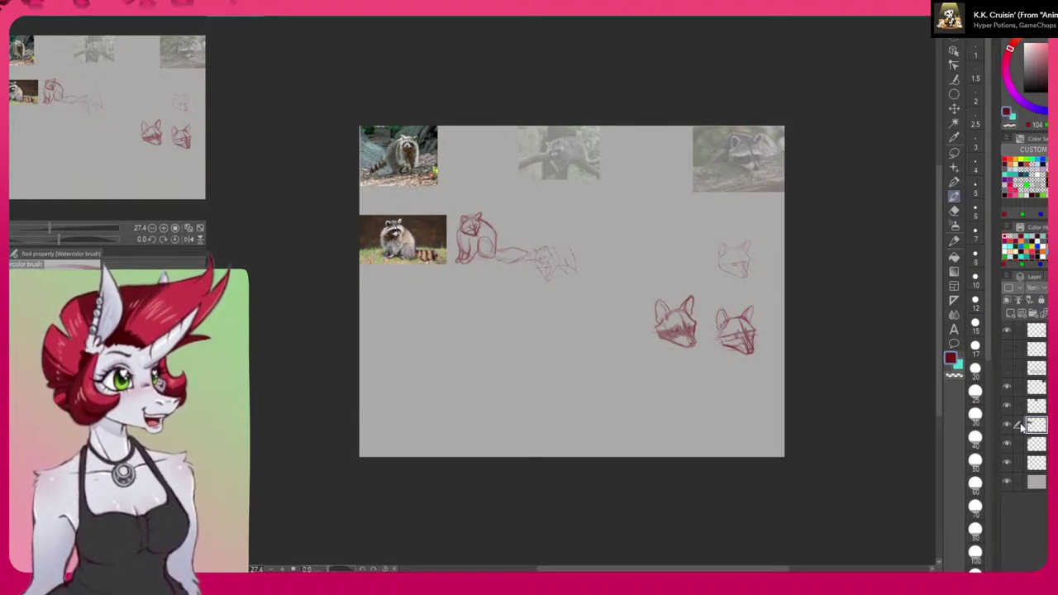
pyautogui.moveTo(1057, 287); pyautogui.dragTo(1051, 288)
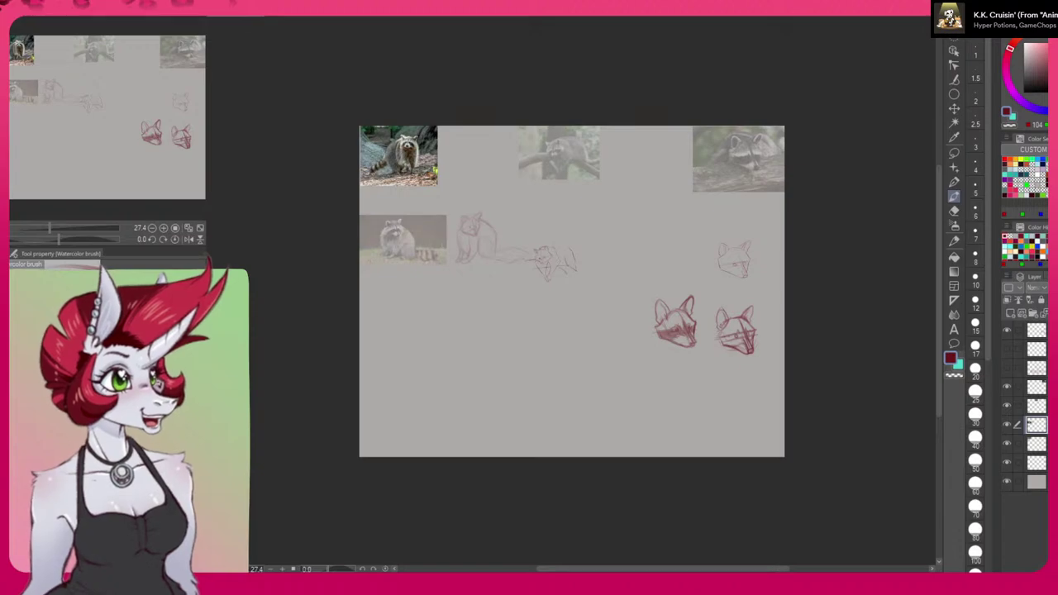
# On the topmost layer, trace the muzzle, eyes and angular face outline over the sitting raccoon photo with the Real pencil.
pyautogui.click(1034, 330)
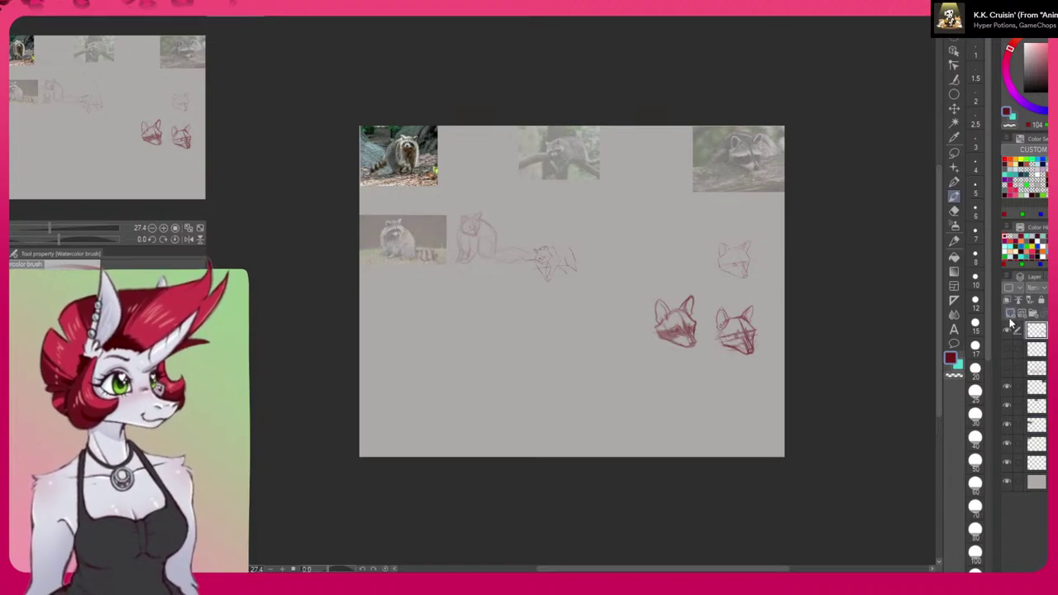
pyautogui.scroll(1, 786, 337)
pyautogui.scroll(11, 364, 216)
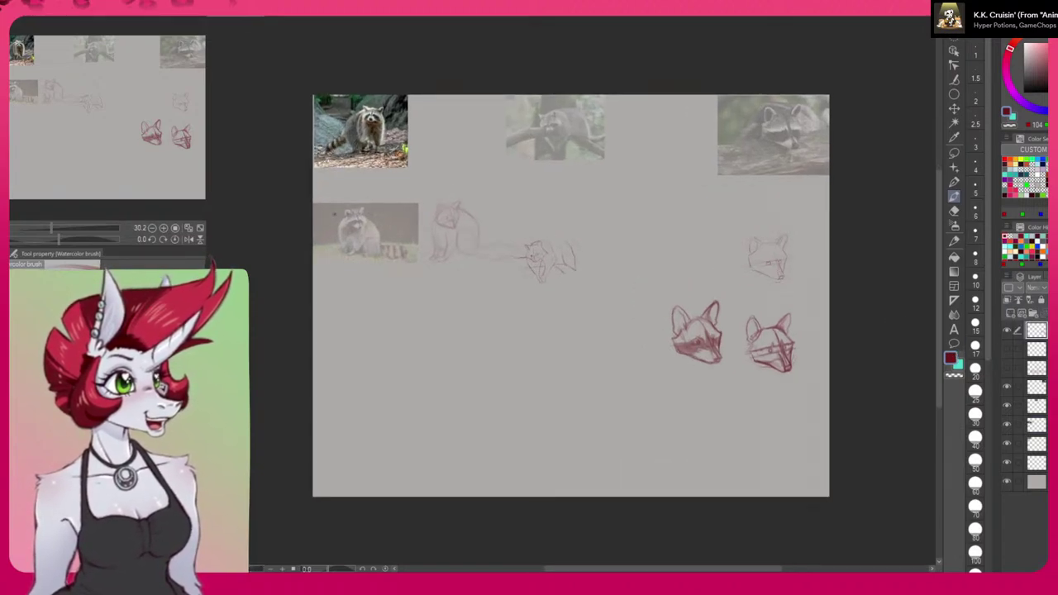
pyautogui.scroll(4, 379, 217)
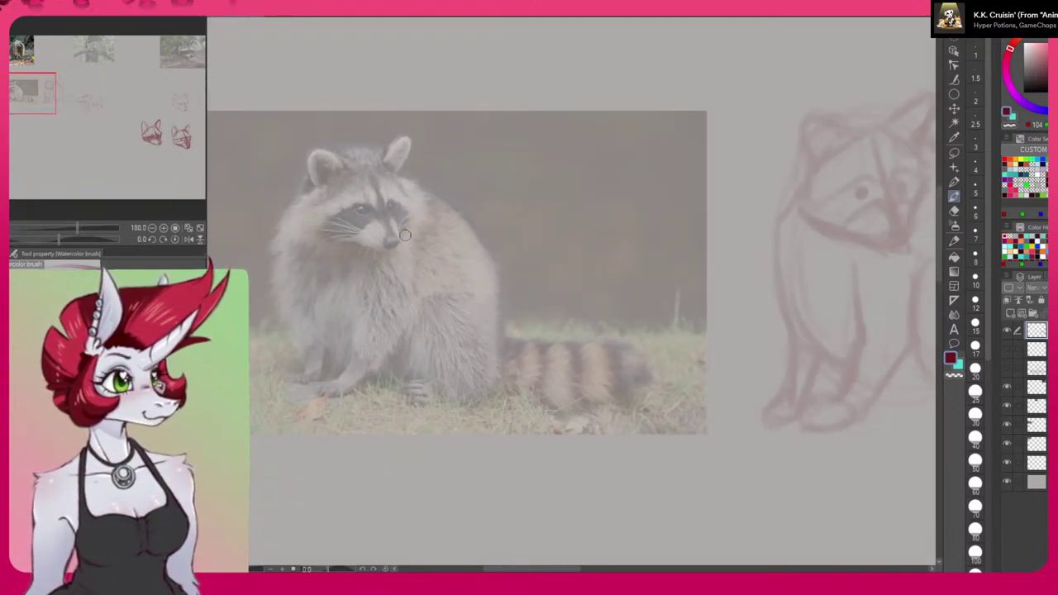
pyautogui.click(955, 241)
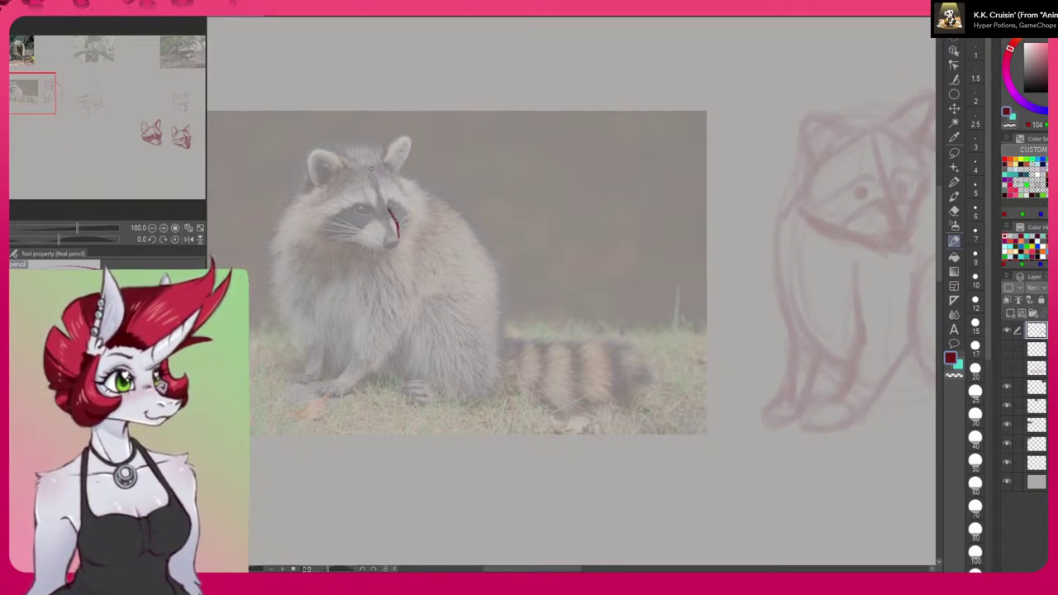
pyautogui.moveTo(372, 172); pyautogui.dragTo(388, 234)
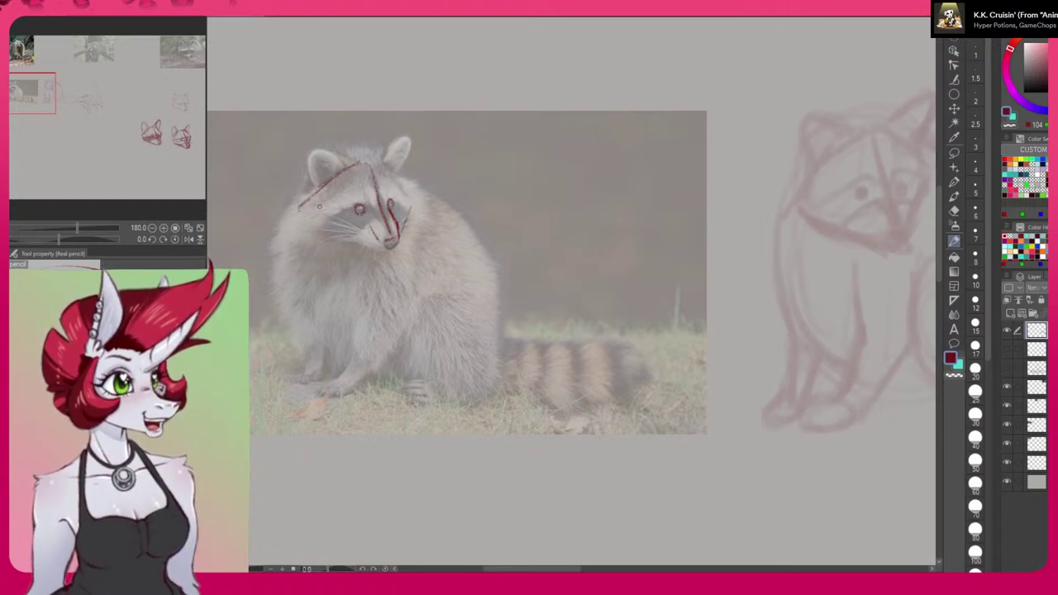
pyautogui.moveTo(364, 162); pyautogui.dragTo(408, 193)
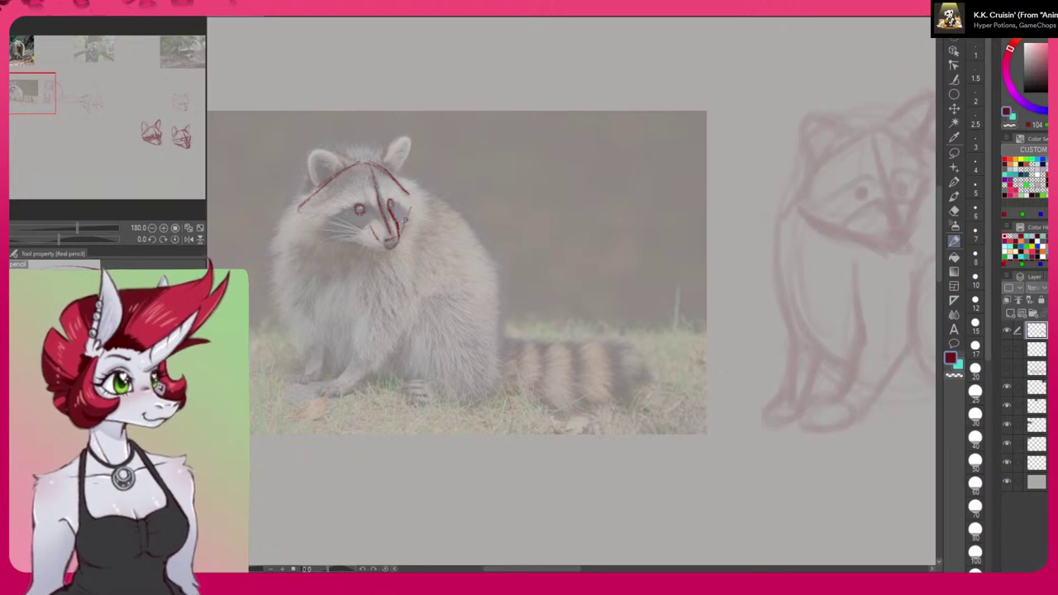
pyautogui.moveTo(297, 211)
pyautogui.mouseDown()
pyautogui.moveTo(322, 234)
pyautogui.moveTo(374, 248)
pyautogui.mouseUp()
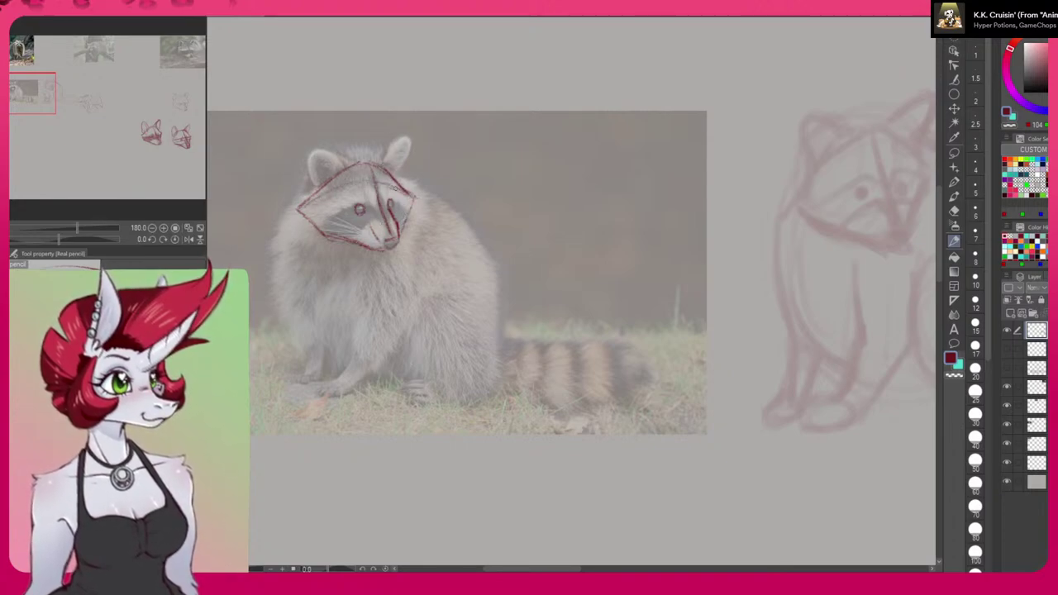
pyautogui.moveTo(370, 181); pyautogui.dragTo(305, 211)
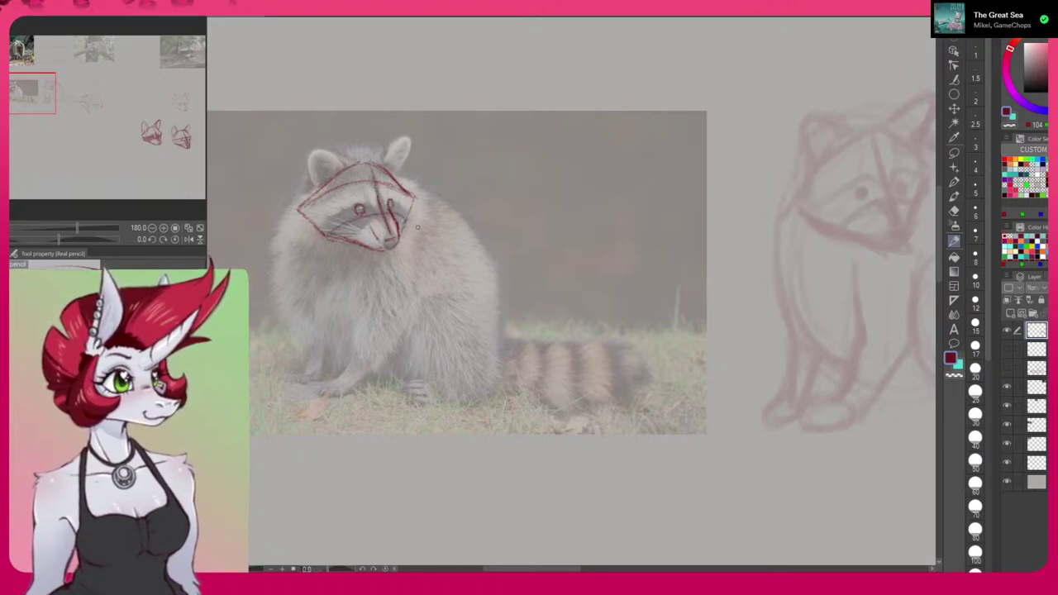
pyautogui.hotkey('ctrl', 'z')
pyautogui.hotkey('ctrl', 'z')
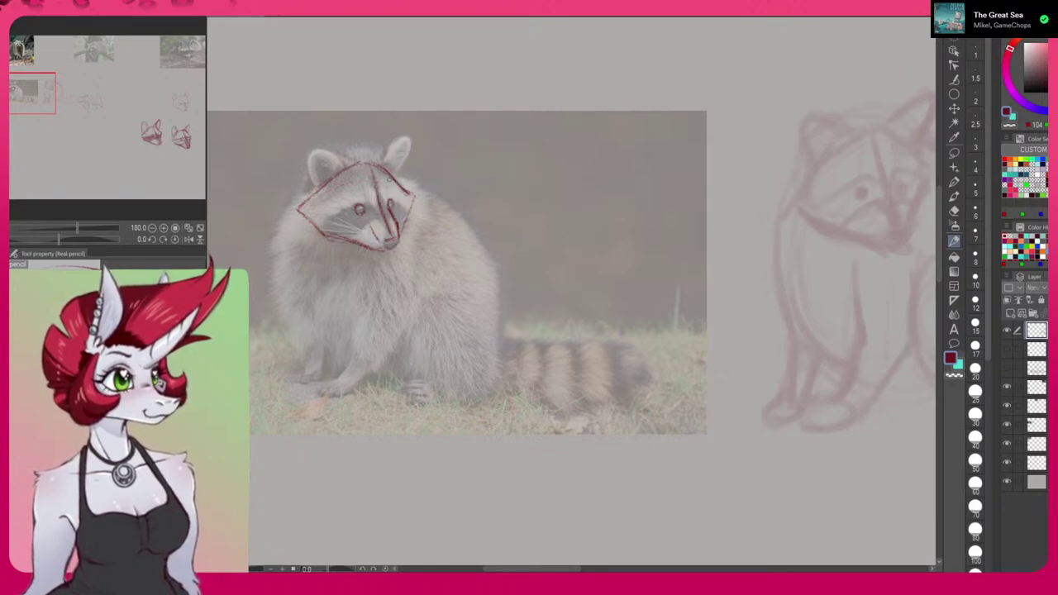
# Trace the brow curve above the raccoon's dark eye mask and outline both ears.
pyautogui.moveTo(383, 177); pyautogui.dragTo(344, 185)
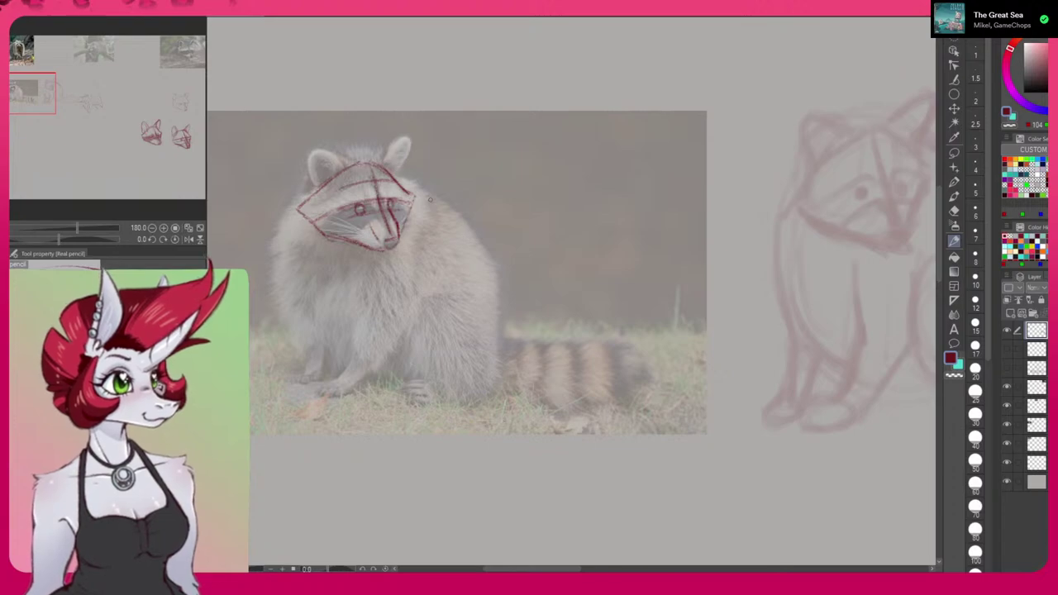
pyautogui.moveTo(395, 168)
pyautogui.mouseDown()
pyautogui.moveTo(388, 150)
pyautogui.moveTo(409, 137)
pyautogui.moveTo(397, 177)
pyautogui.mouseUp()
pyautogui.moveTo(332, 161)
pyautogui.mouseDown()
pyautogui.moveTo(320, 150)
pyautogui.moveTo(346, 168)
pyautogui.moveTo(307, 151)
pyautogui.moveTo(314, 190)
pyautogui.moveTo(320, 149)
pyautogui.moveTo(347, 164)
pyautogui.moveTo(404, 134)
pyautogui.mouseUp()
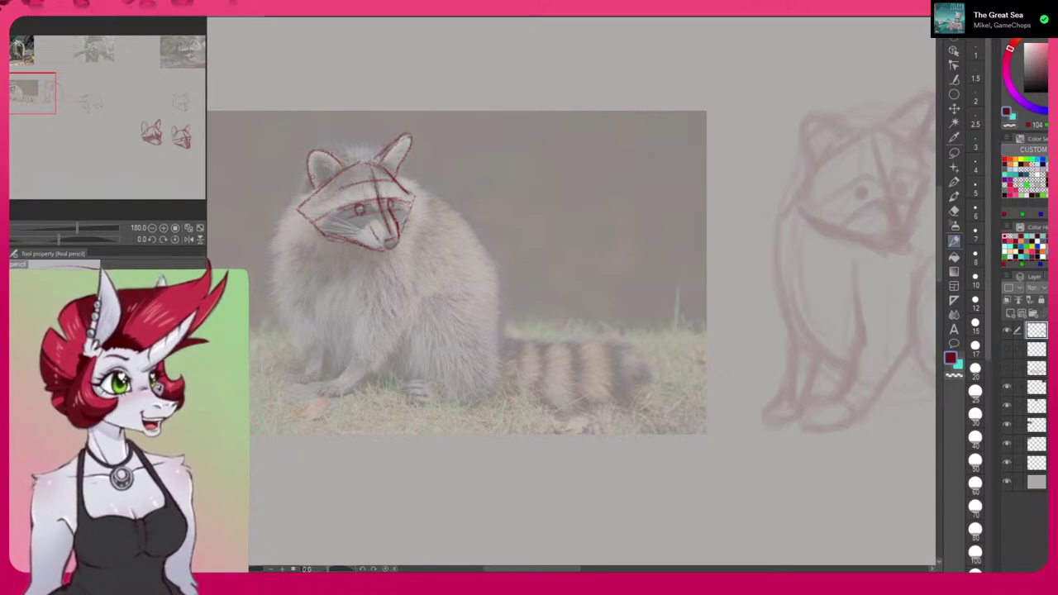
# Trace the raccoon's neck, shoulder, far foreleg and paw, including the inner edge of that leg.
pyautogui.moveTo(299, 198)
pyautogui.mouseDown()
pyautogui.moveTo(275, 240)
pyautogui.moveTo(283, 309)
pyautogui.mouseUp()
pyautogui.moveTo(276, 259); pyautogui.dragTo(304, 345)
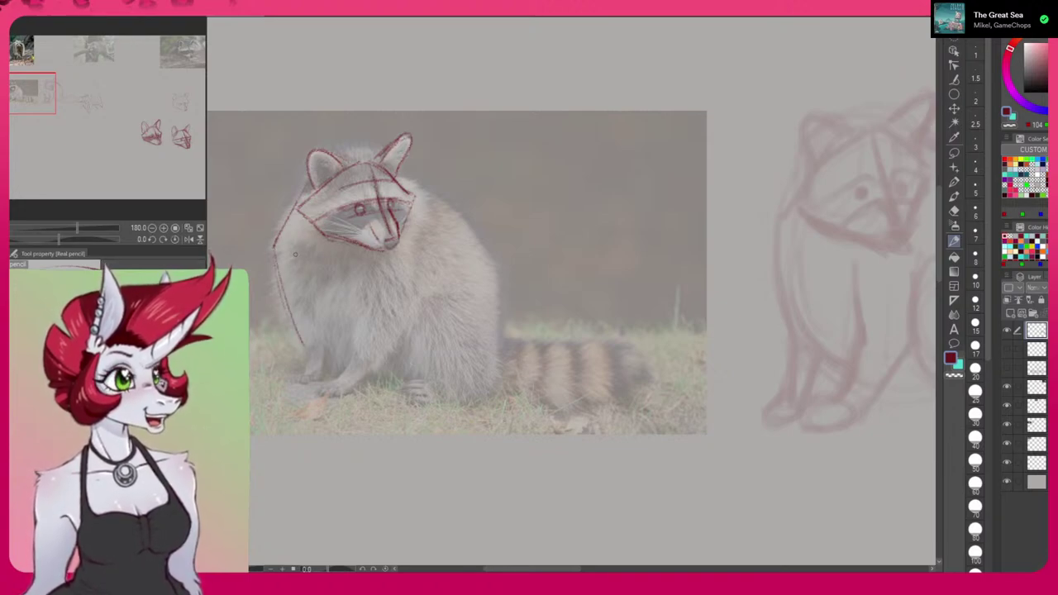
pyautogui.moveTo(295, 269)
pyautogui.mouseDown()
pyautogui.moveTo(345, 364)
pyautogui.moveTo(297, 385)
pyautogui.moveTo(319, 379)
pyautogui.moveTo(322, 334)
pyautogui.mouseUp()
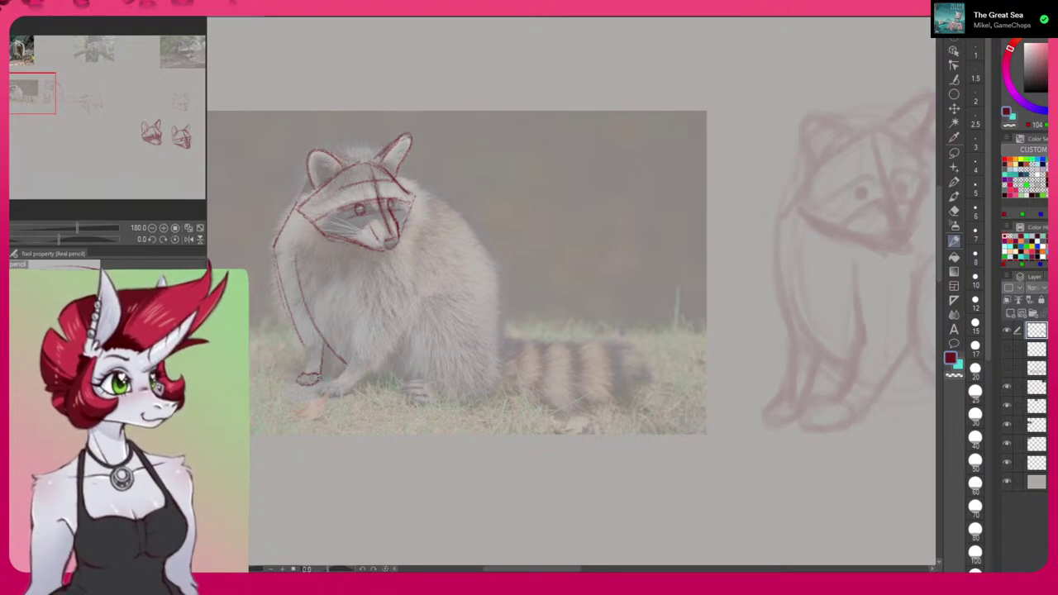
pyautogui.moveTo(303, 374)
pyautogui.mouseDown()
pyautogui.moveTo(300, 335)
pyautogui.moveTo(303, 349)
pyautogui.moveTo(322, 352)
pyautogui.moveTo(320, 342)
pyautogui.moveTo(355, 353)
pyautogui.moveTo(348, 366)
pyautogui.moveTo(367, 305)
pyautogui.moveTo(408, 296)
pyautogui.mouseUp()
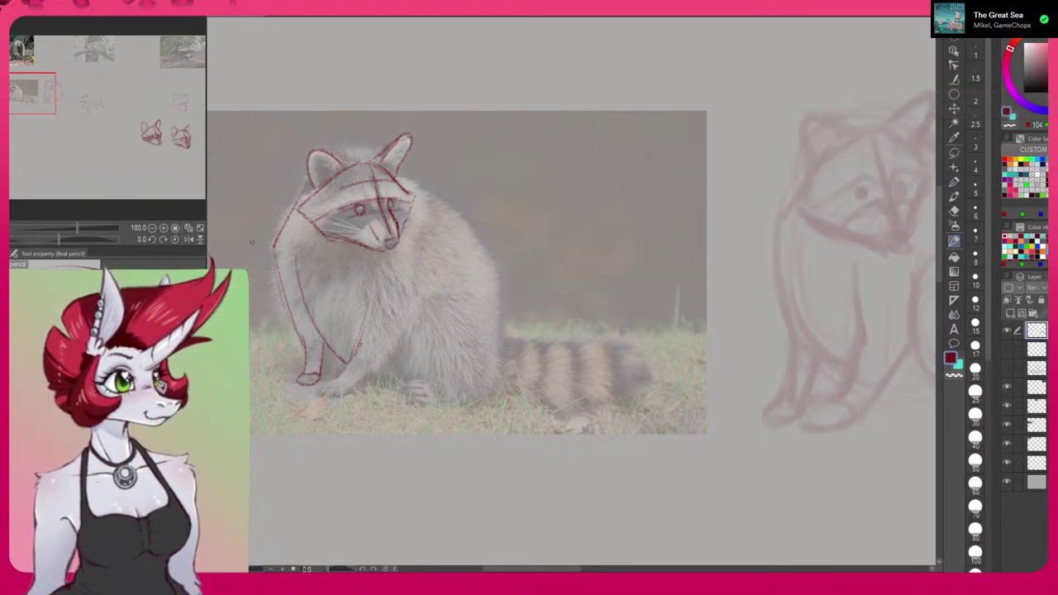
# Remove the far foreleg's long contour lines and redraw its outer edge from the shoulder down to the paw.
pyautogui.moveTo(296, 264)
pyautogui.mouseDown()
pyautogui.moveTo(343, 365)
pyautogui.moveTo(335, 344)
pyautogui.moveTo(319, 367)
pyautogui.mouseUp()
pyautogui.press('p')
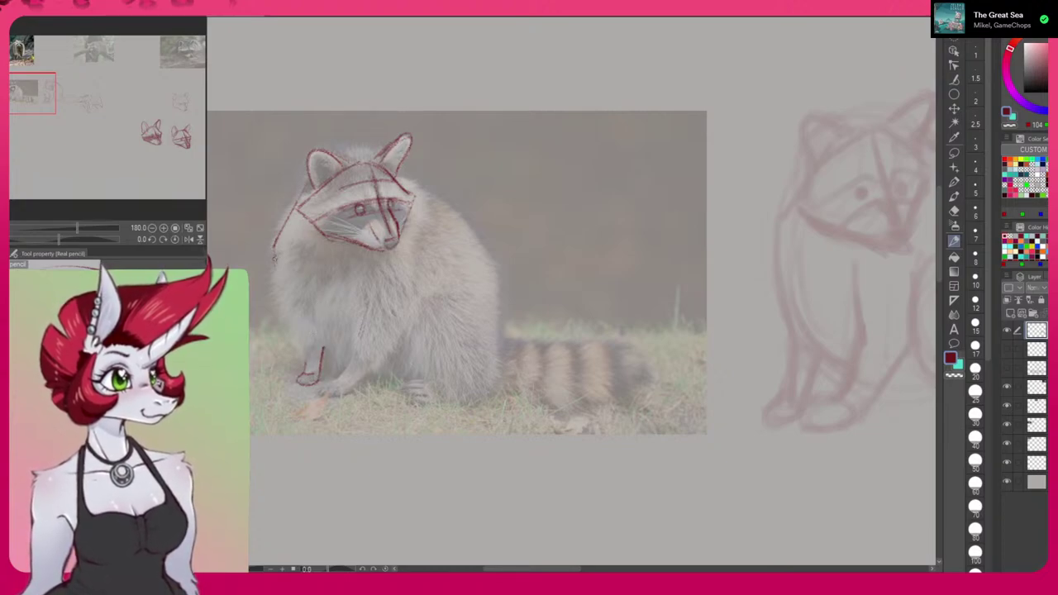
pyautogui.moveTo(276, 261); pyautogui.dragTo(306, 369)
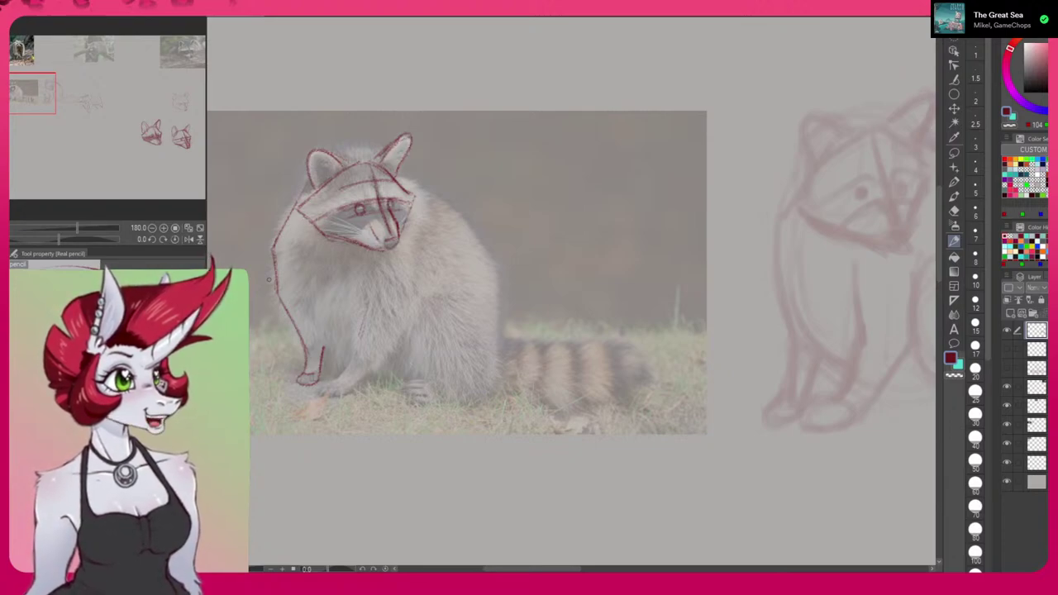
# Trace the raccoon's near foreleg with its rounded upper curve and paw, and mark the elbow joint, wrist and toes.
pyautogui.moveTo(350, 358)
pyautogui.mouseDown()
pyautogui.moveTo(364, 327)
pyautogui.moveTo(352, 328)
pyautogui.moveTo(358, 283)
pyautogui.mouseUp()
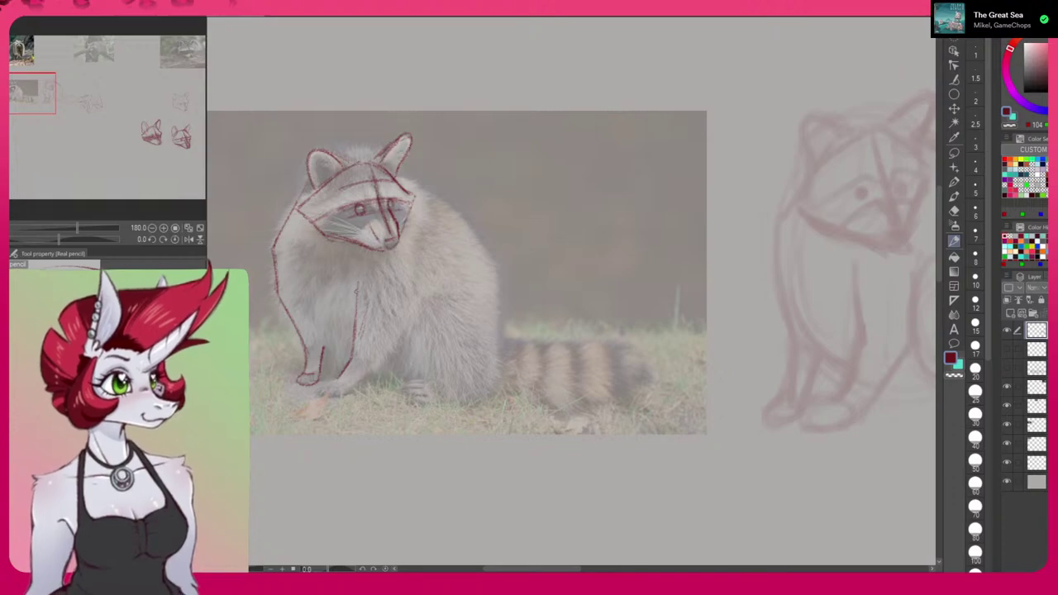
pyautogui.moveTo(376, 372)
pyautogui.mouseDown()
pyautogui.moveTo(418, 303)
pyautogui.moveTo(403, 270)
pyautogui.moveTo(415, 292)
pyautogui.moveTo(416, 258)
pyautogui.mouseUp()
pyautogui.moveTo(418, 305)
pyautogui.mouseDown()
pyautogui.moveTo(414, 226)
pyautogui.moveTo(413, 273)
pyautogui.mouseUp()
pyautogui.moveTo(416, 296); pyautogui.dragTo(412, 275)
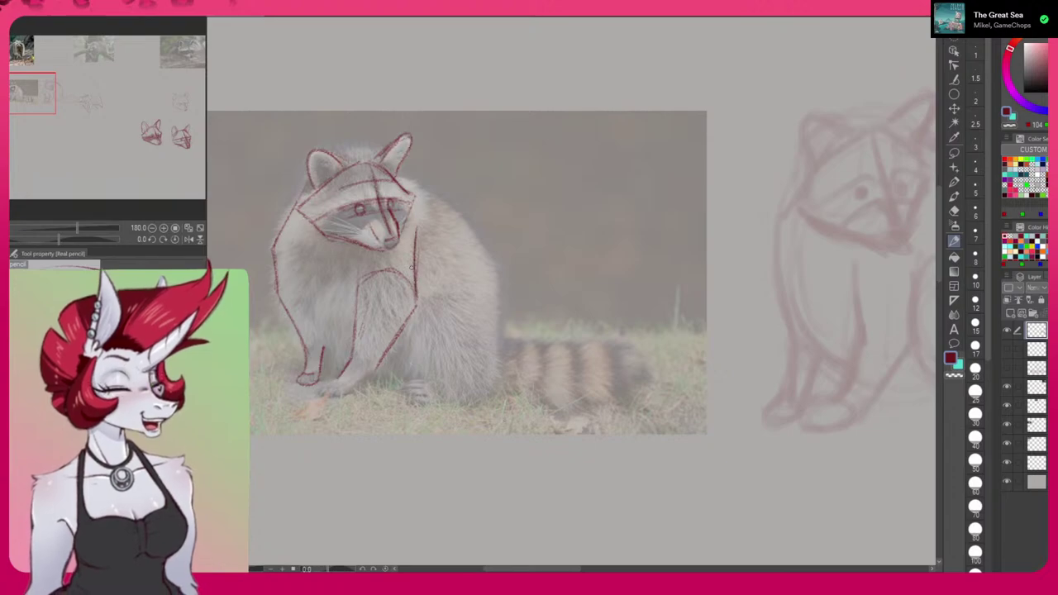
pyautogui.moveTo(351, 365)
pyautogui.mouseDown()
pyautogui.moveTo(370, 367)
pyautogui.moveTo(347, 391)
pyautogui.moveTo(332, 380)
pyautogui.moveTo(319, 388)
pyautogui.moveTo(331, 401)
pyautogui.moveTo(345, 388)
pyautogui.mouseUp()
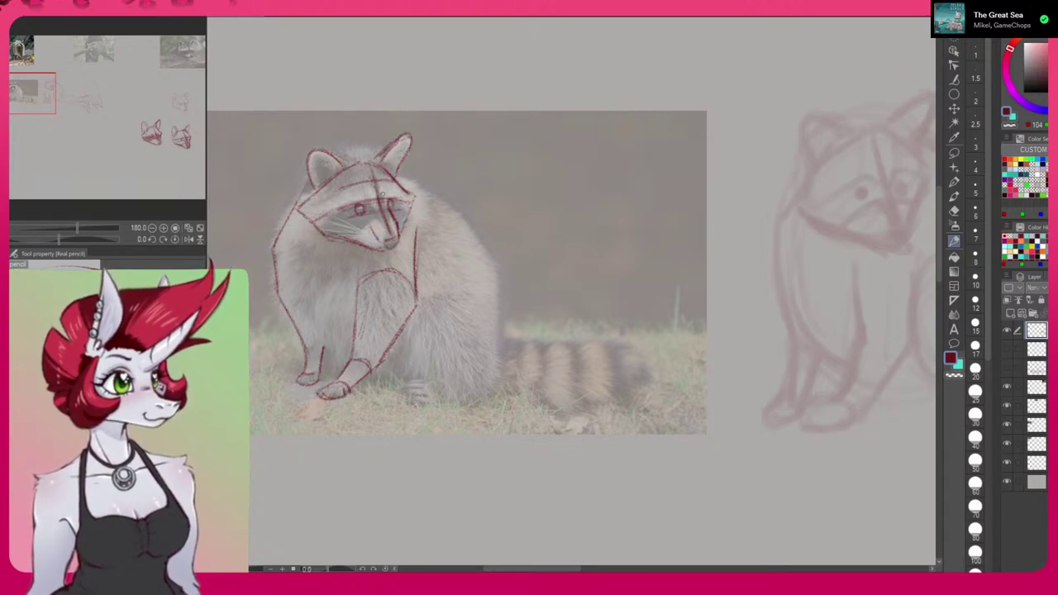
pyautogui.moveTo(393, 258)
pyautogui.mouseDown()
pyautogui.moveTo(393, 306)
pyautogui.moveTo(367, 357)
pyautogui.mouseUp()
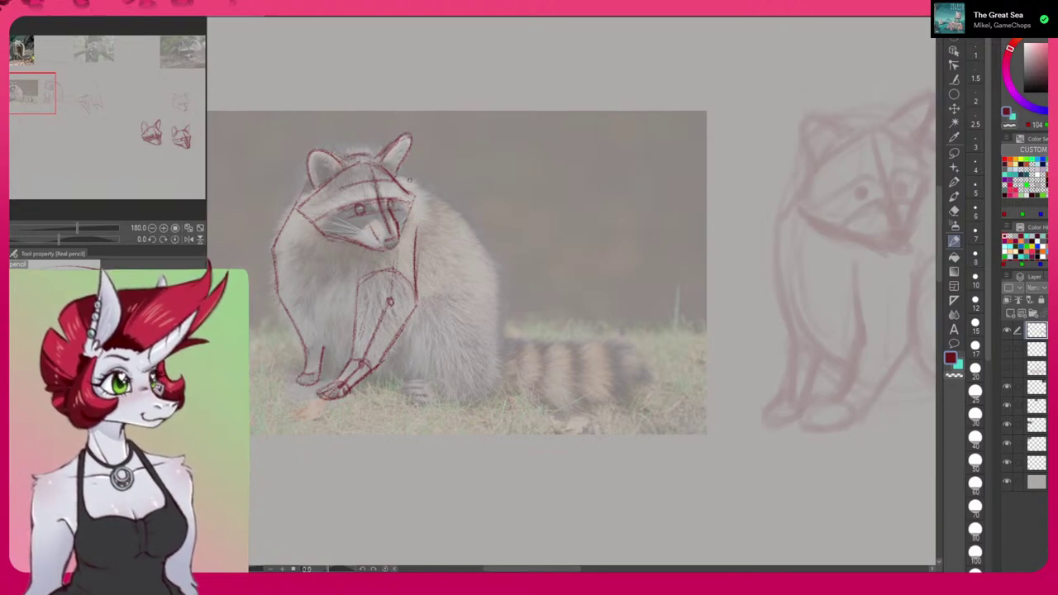
# Trace the raccoon's back, rump, haunch and hind foot, and add the chest fur and belly lines behind the forelegs.
pyautogui.moveTo(411, 181)
pyautogui.mouseDown()
pyautogui.moveTo(457, 214)
pyautogui.moveTo(496, 265)
pyautogui.moveTo(498, 354)
pyautogui.moveTo(484, 401)
pyautogui.moveTo(467, 407)
pyautogui.moveTo(413, 381)
pyautogui.moveTo(398, 388)
pyautogui.moveTo(403, 405)
pyautogui.moveTo(436, 406)
pyautogui.moveTo(400, 388)
pyautogui.moveTo(454, 403)
pyautogui.mouseUp()
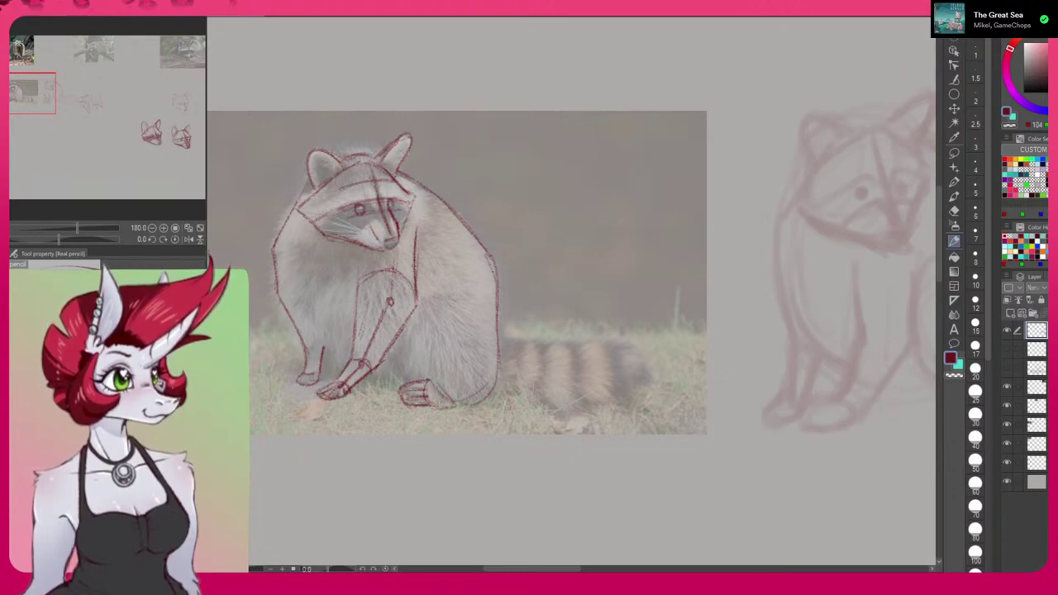
pyautogui.moveTo(399, 336)
pyautogui.mouseDown()
pyautogui.moveTo(414, 382)
pyautogui.moveTo(410, 304)
pyautogui.moveTo(451, 281)
pyautogui.mouseUp()
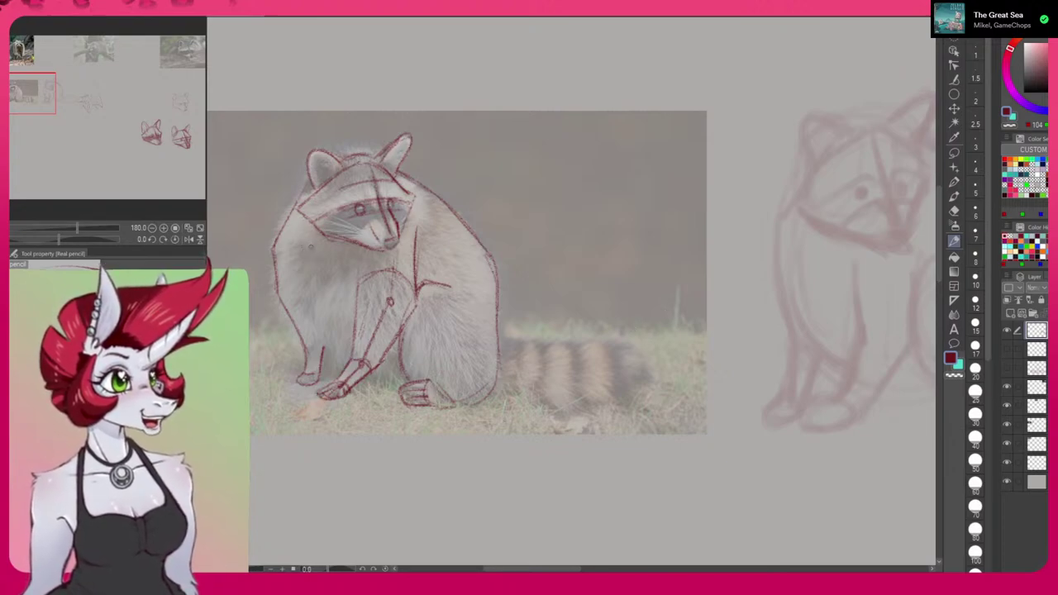
pyautogui.moveTo(297, 233)
pyautogui.mouseDown()
pyautogui.moveTo(285, 257)
pyautogui.moveTo(290, 294)
pyautogui.moveTo(322, 346)
pyautogui.moveTo(340, 366)
pyautogui.moveTo(401, 381)
pyautogui.mouseUp()
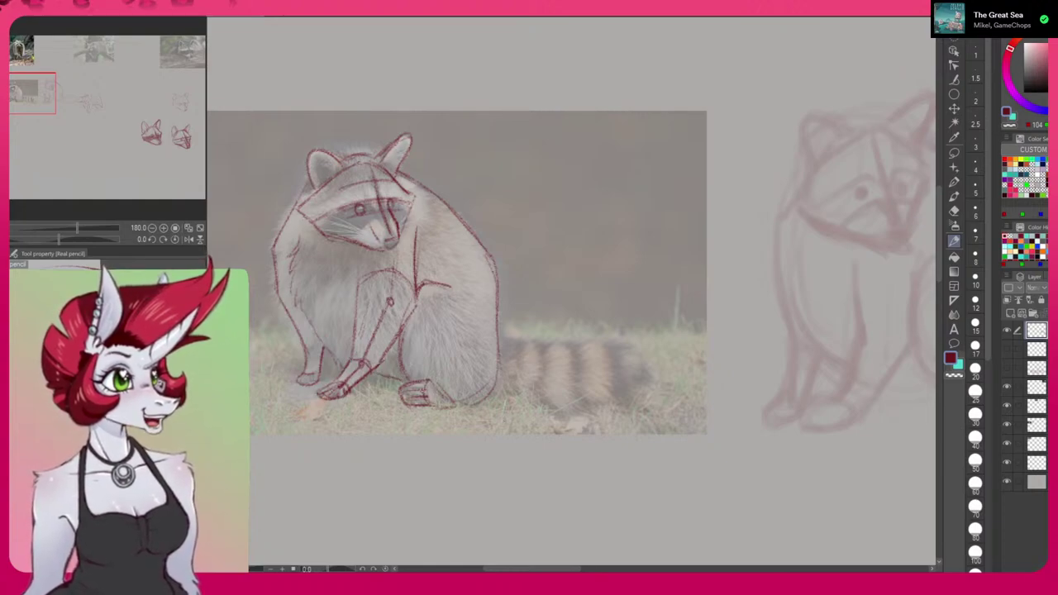
# Outline the striped tail from the raccoon's rump along its upper and lower edges to the tip.
pyautogui.moveTo(501, 338)
pyautogui.mouseDown()
pyautogui.moveTo(587, 338)
pyautogui.moveTo(558, 338)
pyautogui.mouseUp()
pyautogui.moveTo(625, 340)
pyautogui.mouseDown()
pyautogui.moveTo(650, 358)
pyautogui.moveTo(643, 367)
pyautogui.mouseUp()
pyautogui.moveTo(502, 389)
pyautogui.mouseDown()
pyautogui.moveTo(535, 419)
pyautogui.moveTo(590, 404)
pyautogui.moveTo(571, 400)
pyautogui.moveTo(597, 407)
pyautogui.moveTo(650, 376)
pyautogui.mouseUp()
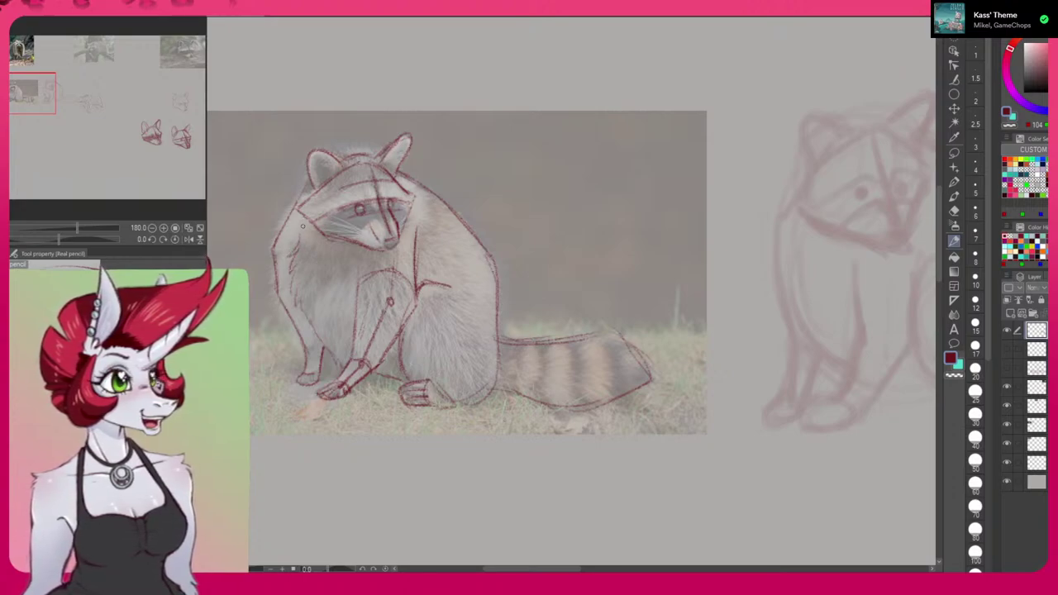
# Refine the far foreleg's inner contour and shoulder, and add a short chest line above the near foreleg.
pyautogui.moveTo(301, 229)
pyautogui.mouseDown()
pyautogui.moveTo(288, 281)
pyautogui.moveTo(339, 360)
pyautogui.mouseUp()
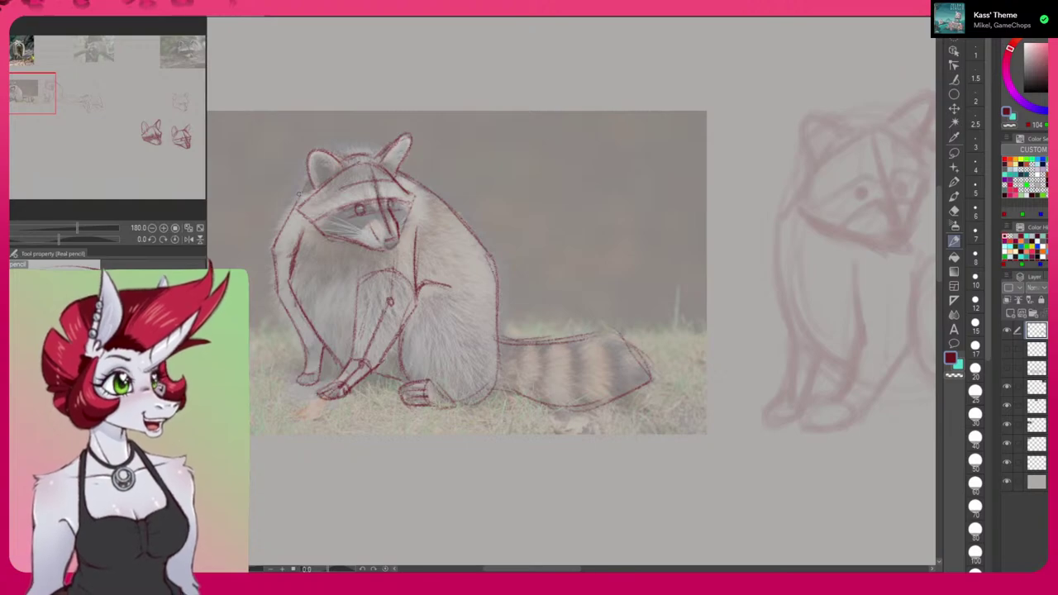
pyautogui.moveTo(296, 234)
pyautogui.mouseDown()
pyautogui.moveTo(291, 271)
pyautogui.moveTo(299, 252)
pyautogui.mouseUp()
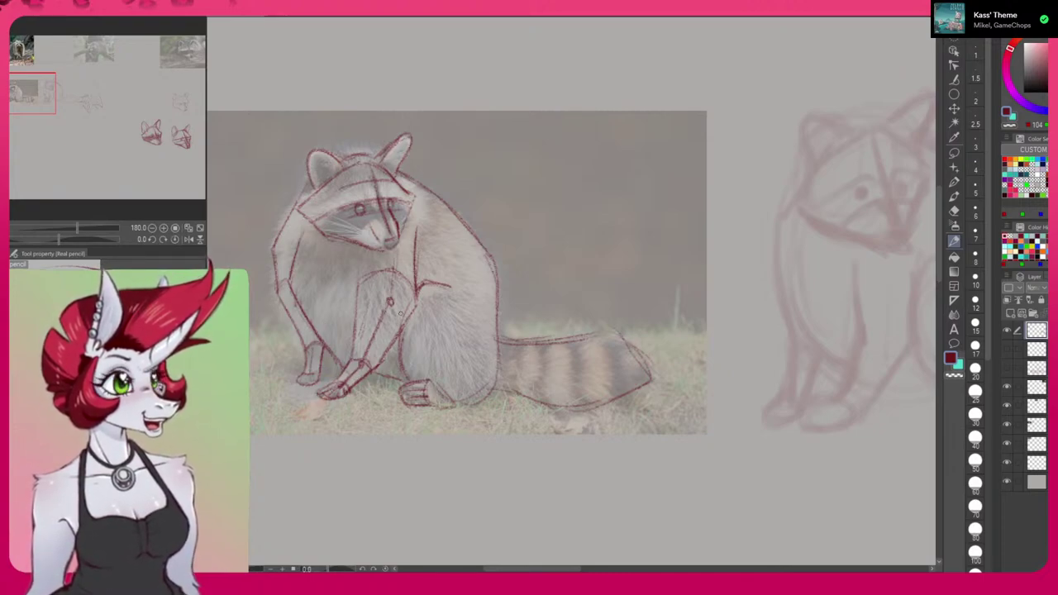
pyautogui.moveTo(283, 278)
pyautogui.mouseDown()
pyautogui.moveTo(281, 240)
pyautogui.moveTo(284, 264)
pyautogui.mouseUp()
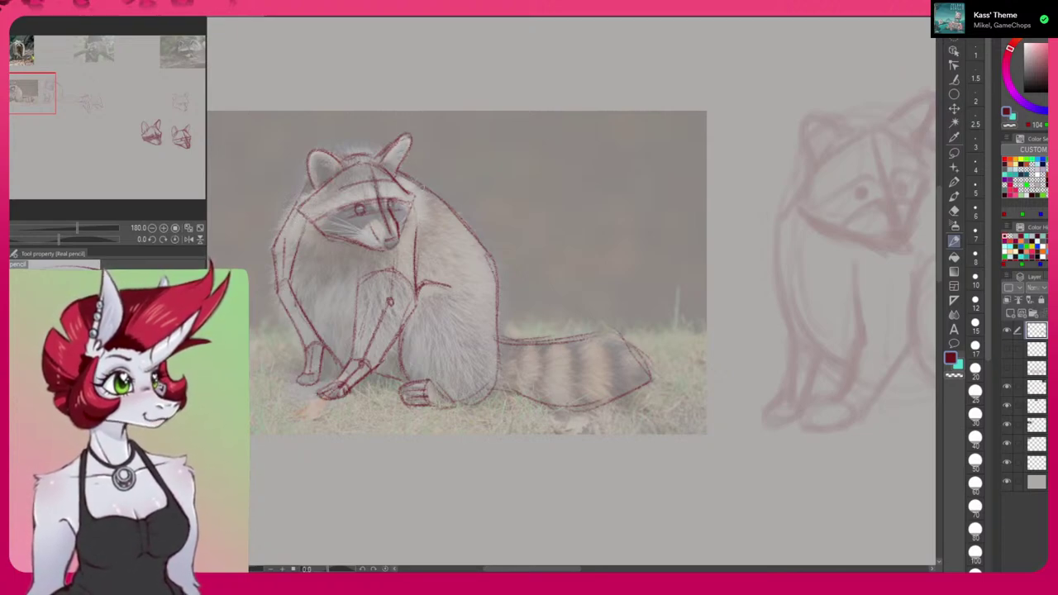
pyautogui.moveTo(352, 268); pyautogui.dragTo(354, 294)
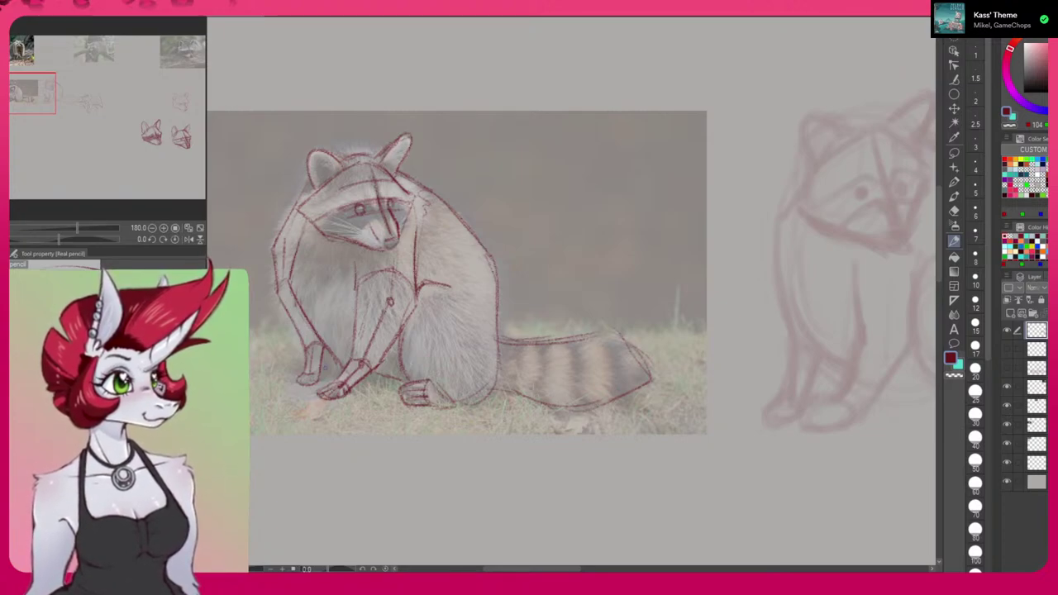
pyautogui.moveTo(742, 448); pyautogui.dragTo(718, 452)
pyautogui.moveTo(687, 446)
pyautogui.mouseDown()
pyautogui.moveTo(725, 438)
pyautogui.moveTo(772, 373)
pyautogui.mouseUp()
pyautogui.moveTo(724, 439)
pyautogui.mouseDown()
pyautogui.moveTo(769, 375)
pyautogui.moveTo(733, 411)
pyautogui.mouseUp()
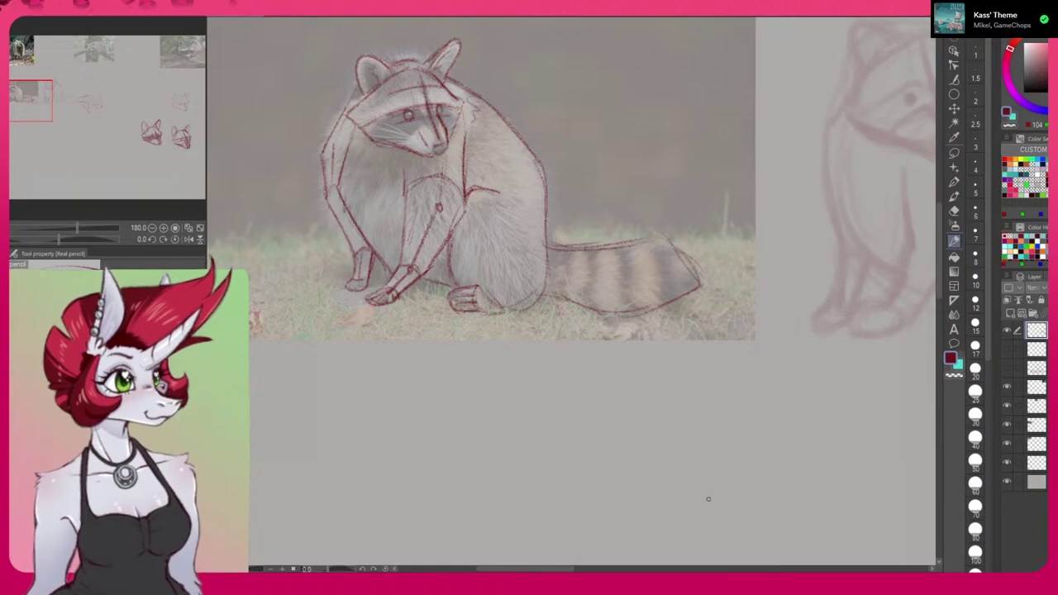
pyautogui.scroll(-1, 938, 220)
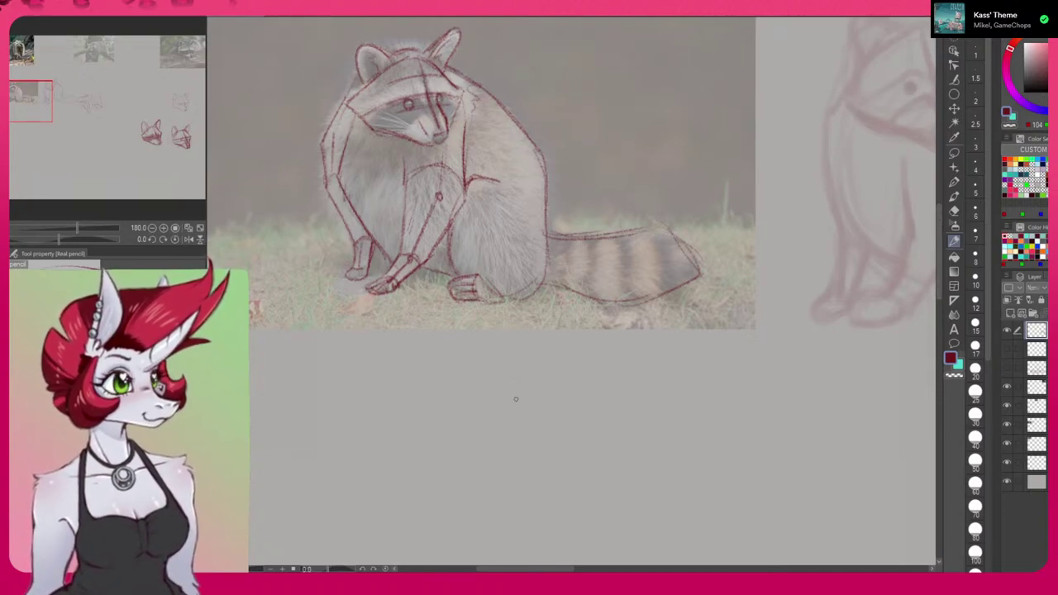
pyautogui.scroll(-5, 515, 401)
pyautogui.scroll(1, 517, 400)
pyautogui.moveTo(774, 435); pyautogui.dragTo(715, 366)
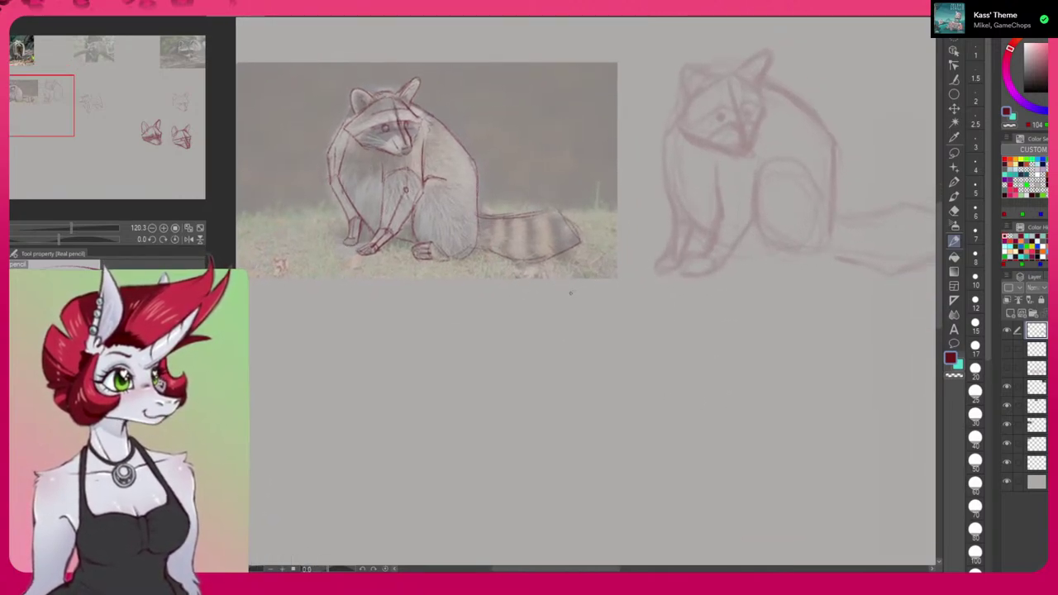
pyautogui.press('b')
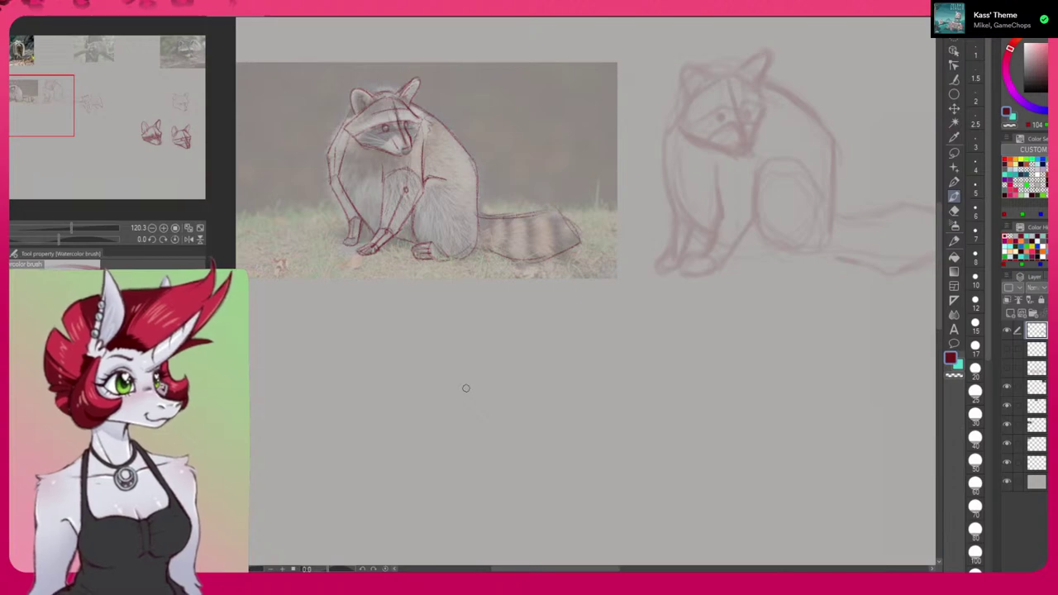
pyautogui.hotkey('ctrl', 't')
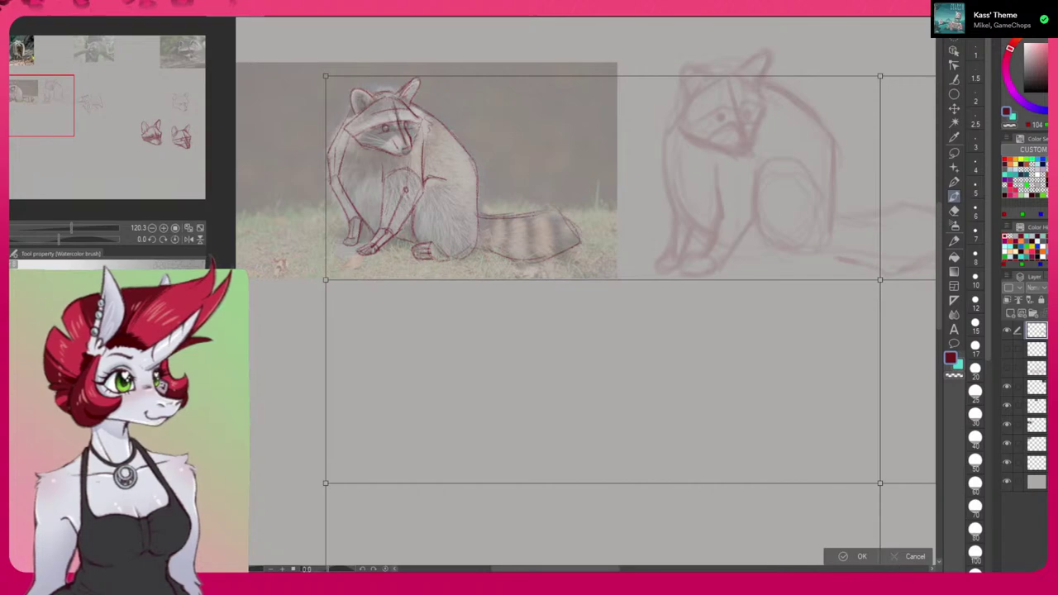
pyautogui.click(895, 558)
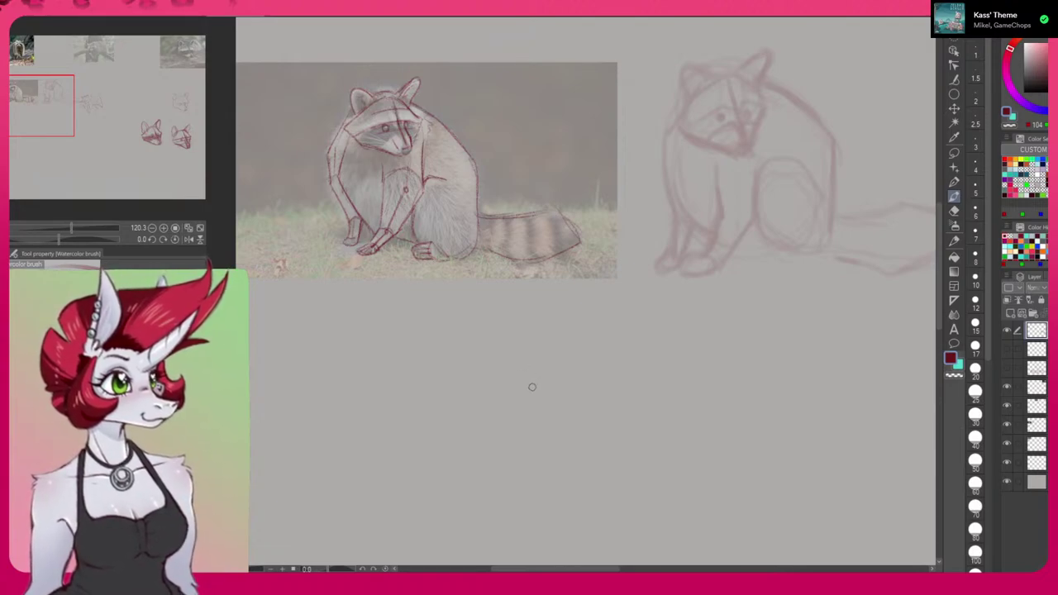
pyautogui.hotkey('ctrl', '0')
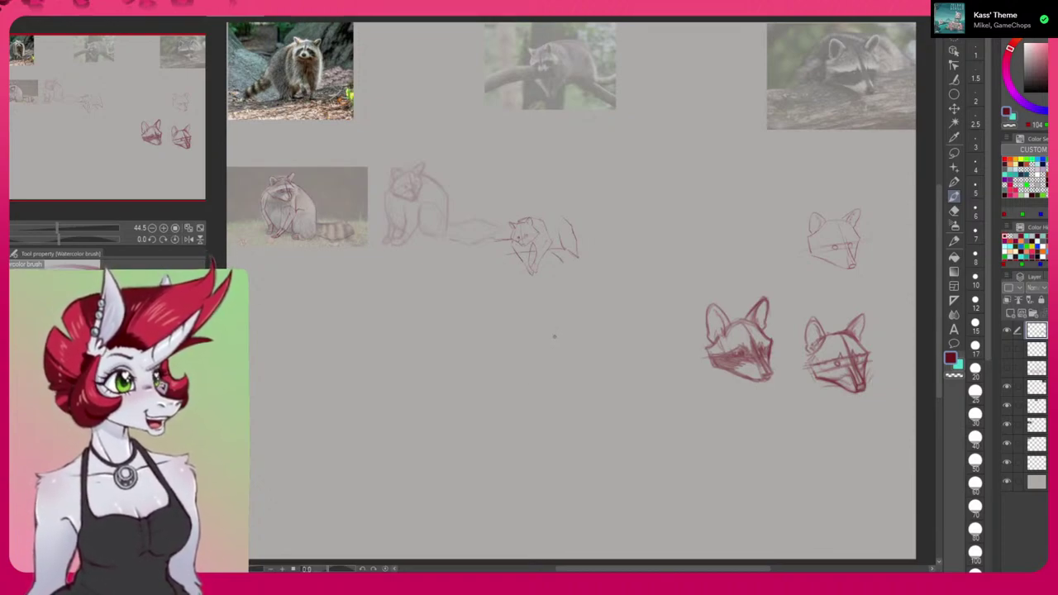
# Set the brush size to 10 and block in a raccoon head below the traced photo: circle, centre line, muzzle, nose and angular cheeks.
pyautogui.moveTo(519, 323); pyautogui.dragTo(538, 425)
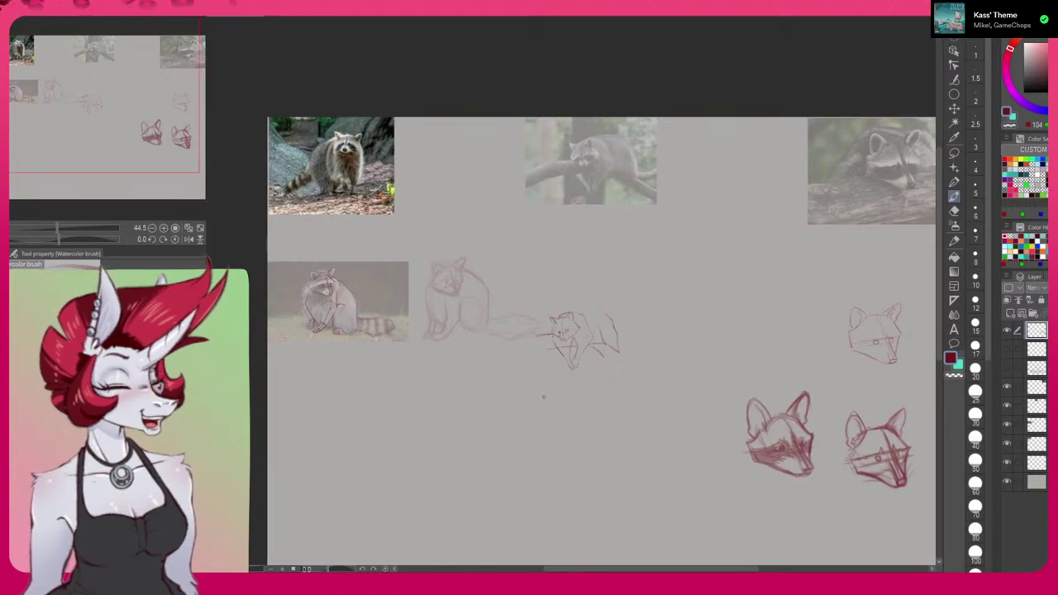
pyautogui.moveTo(437, 411); pyautogui.dragTo(448, 359)
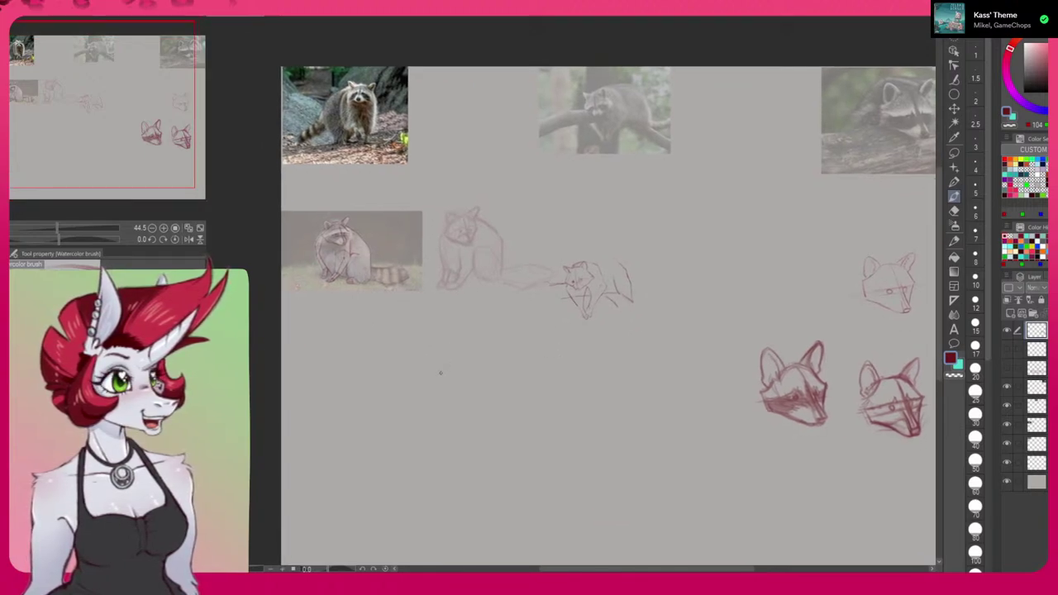
pyautogui.scroll(1, 441, 371)
pyautogui.scroll(4, 338, 354)
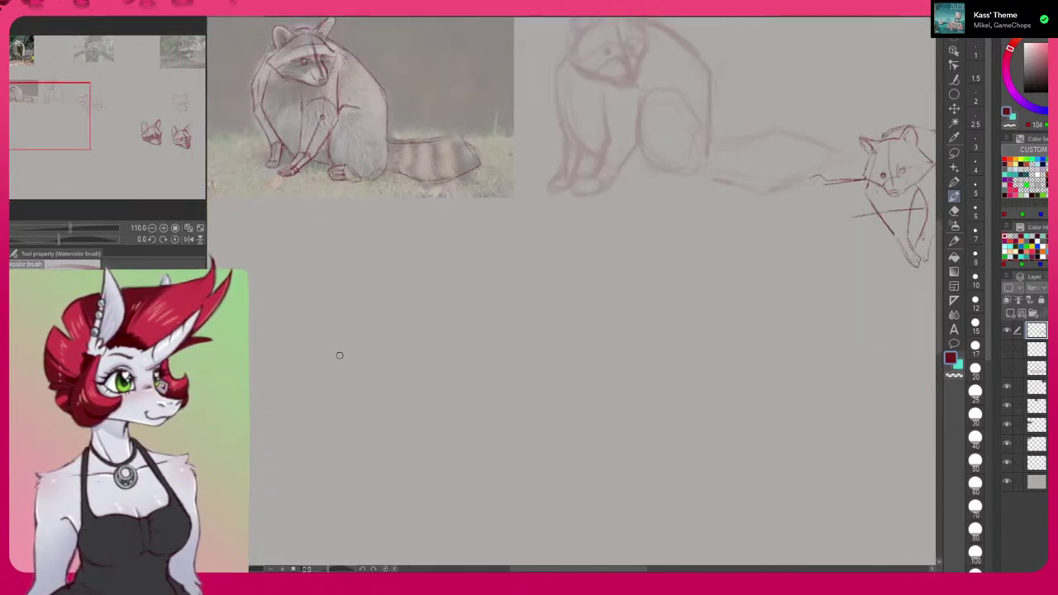
pyautogui.click(974, 393)
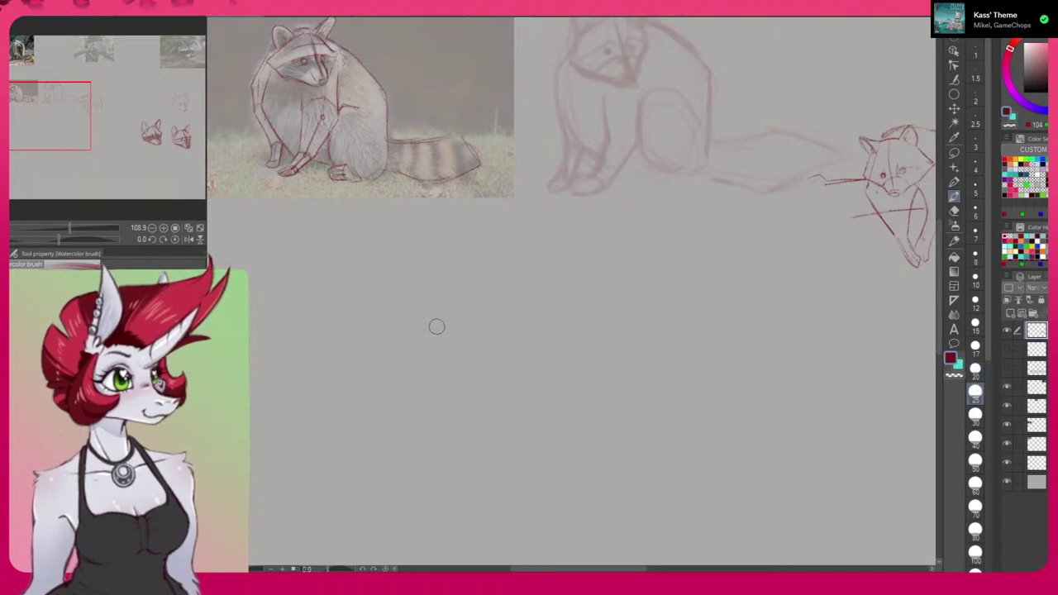
pyautogui.moveTo(448, 331)
pyautogui.mouseDown()
pyautogui.moveTo(564, 212)
pyautogui.moveTo(524, 253)
pyautogui.moveTo(489, 245)
pyautogui.mouseUp()
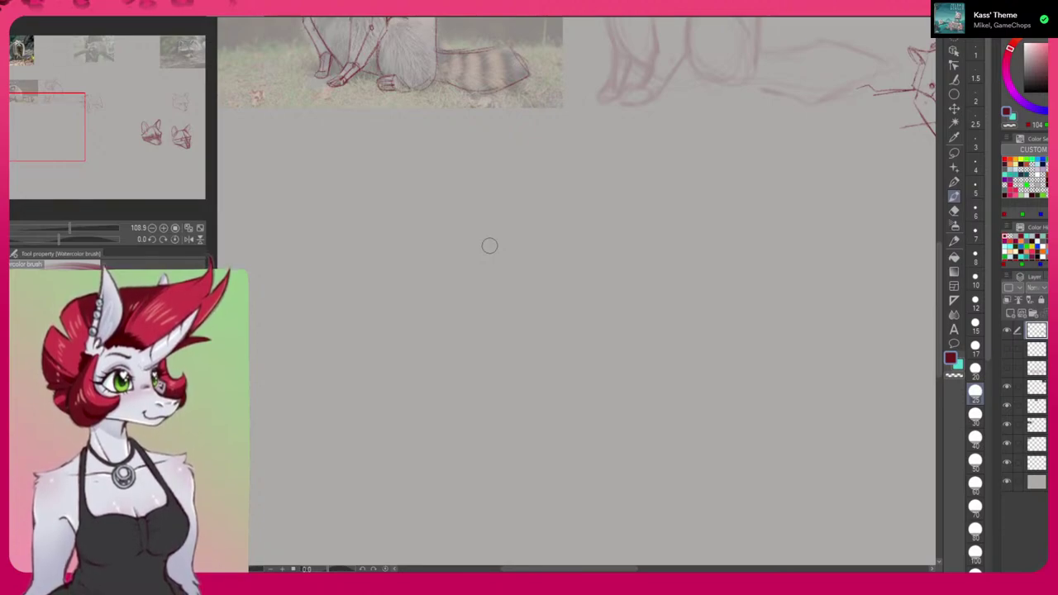
pyautogui.moveTo(524, 273)
pyautogui.mouseDown()
pyautogui.moveTo(526, 265)
pyautogui.moveTo(548, 482)
pyautogui.mouseUp()
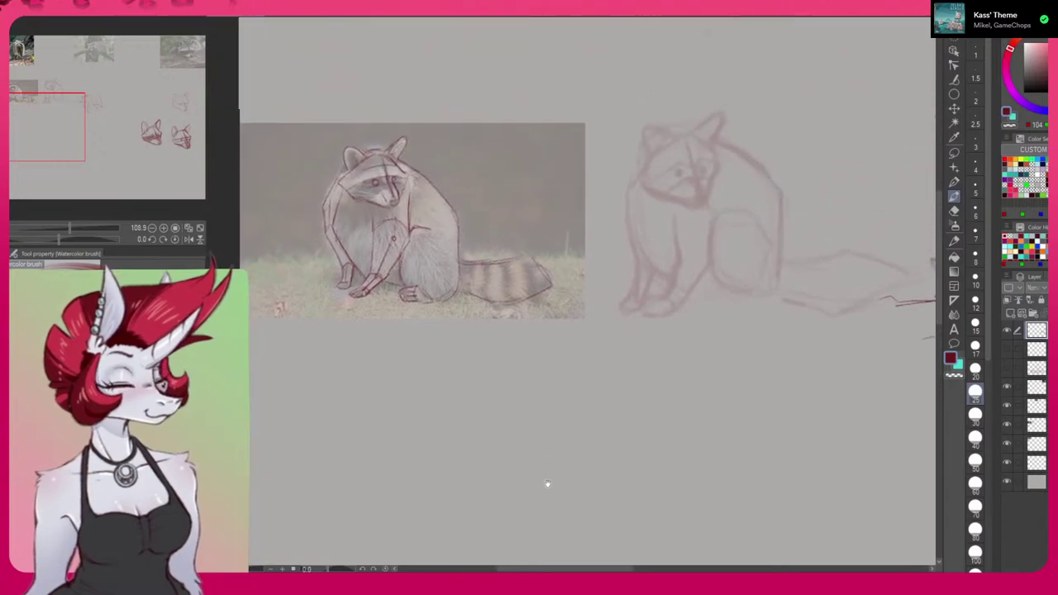
pyautogui.click(976, 326)
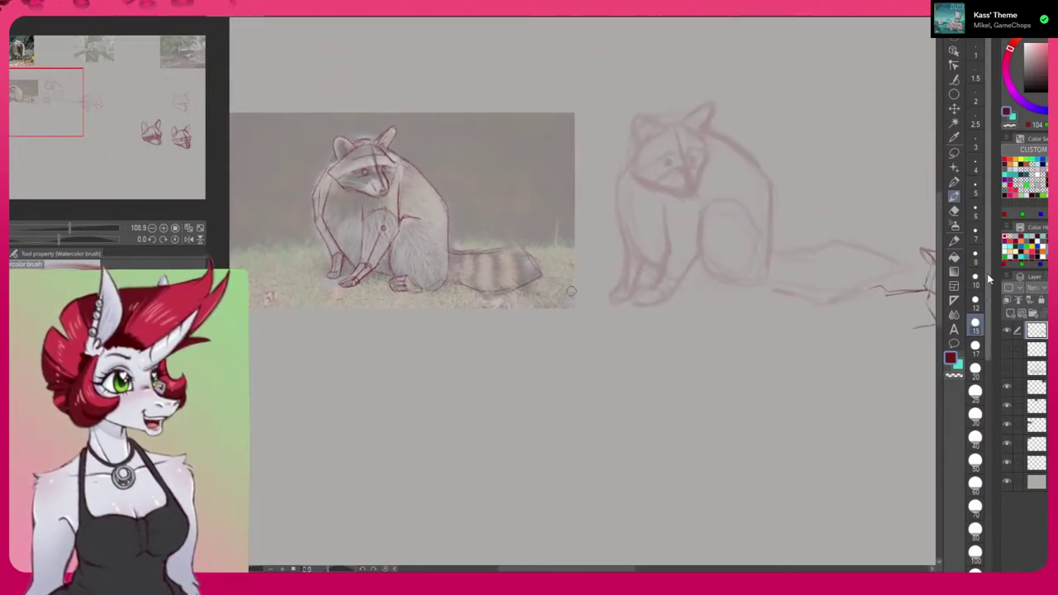
pyautogui.moveTo(403, 409); pyautogui.dragTo(411, 359)
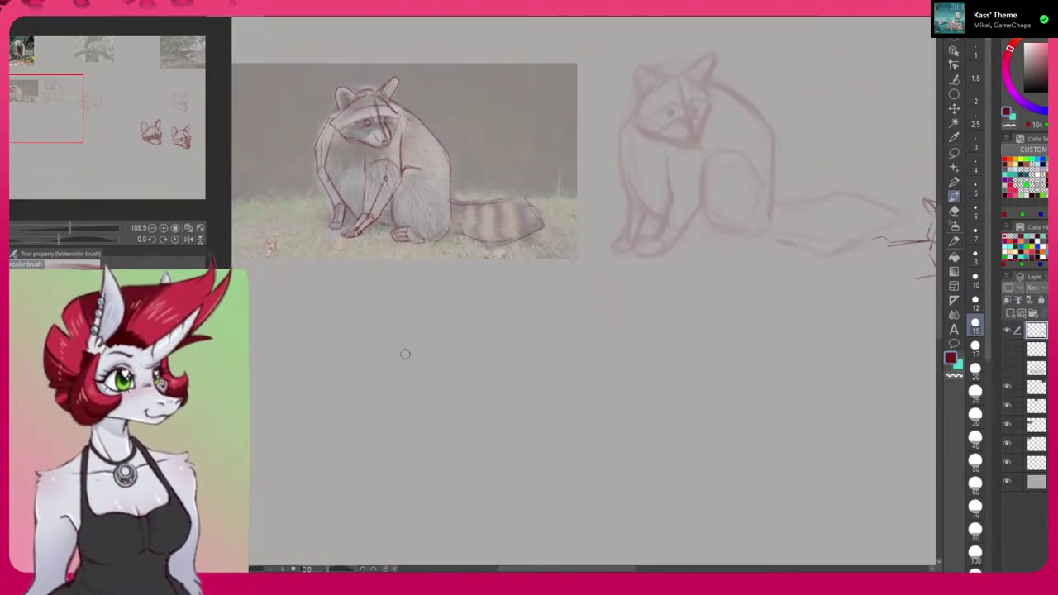
pyautogui.press('[')
pyautogui.press('[')
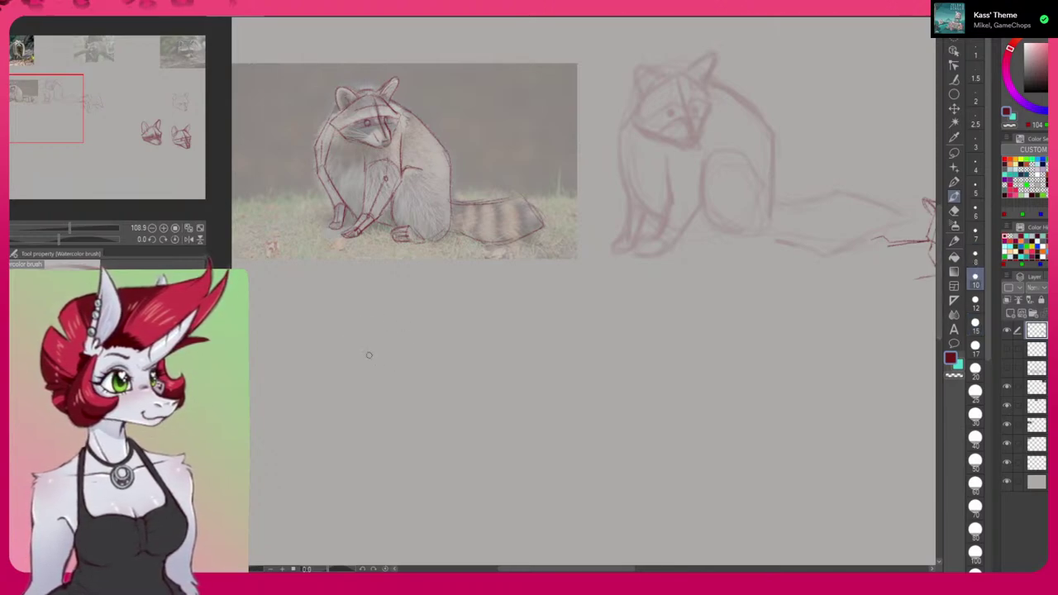
pyautogui.moveTo(383, 376)
pyautogui.mouseDown()
pyautogui.moveTo(407, 328)
pyautogui.moveTo(372, 380)
pyautogui.moveTo(422, 337)
pyautogui.moveTo(393, 330)
pyautogui.moveTo(409, 357)
pyautogui.moveTo(392, 328)
pyautogui.moveTo(428, 397)
pyautogui.moveTo(411, 402)
pyautogui.moveTo(419, 402)
pyautogui.moveTo(385, 385)
pyautogui.moveTo(387, 397)
pyautogui.moveTo(364, 378)
pyautogui.moveTo(389, 395)
pyautogui.mouseUp()
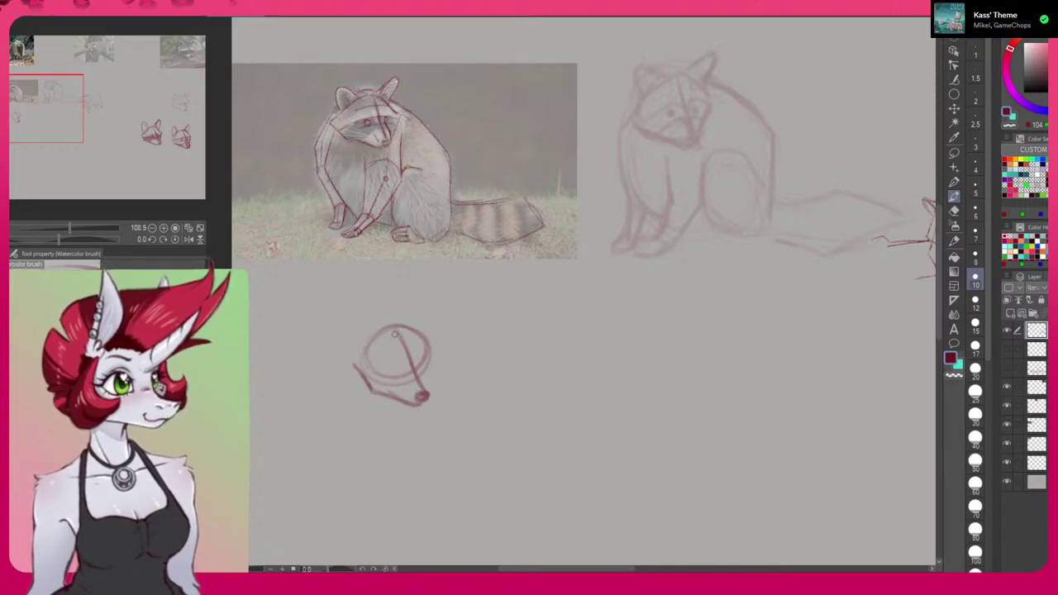
pyautogui.moveTo(347, 364)
pyautogui.mouseDown()
pyautogui.moveTo(393, 325)
pyautogui.moveTo(357, 351)
pyautogui.moveTo(433, 337)
pyautogui.moveTo(413, 333)
pyautogui.moveTo(438, 356)
pyautogui.mouseUp()
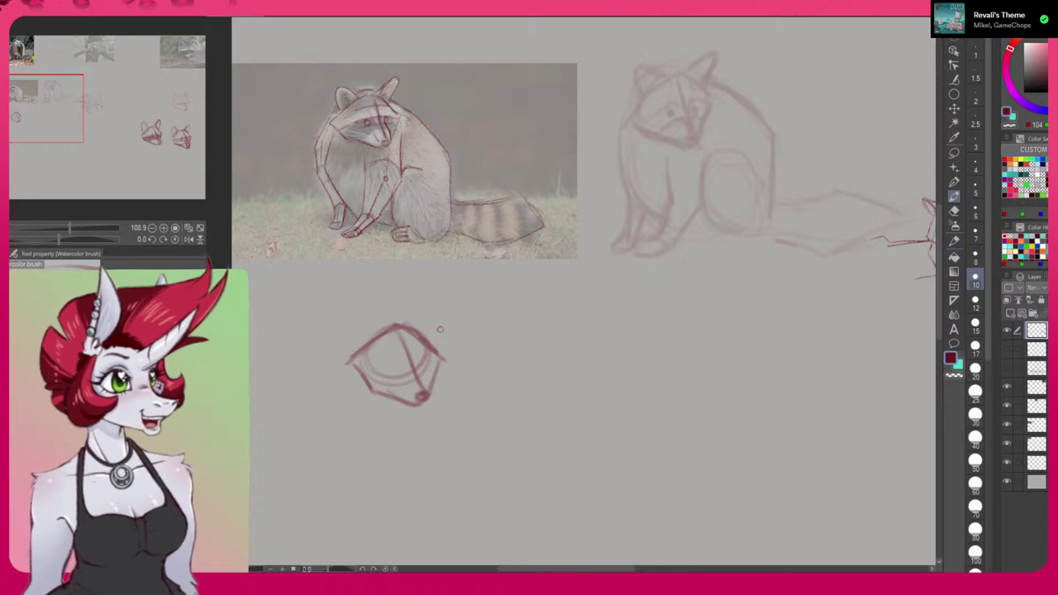
pyautogui.moveTo(347, 364)
pyautogui.mouseDown()
pyautogui.moveTo(372, 390)
pyautogui.moveTo(367, 381)
pyautogui.mouseUp()
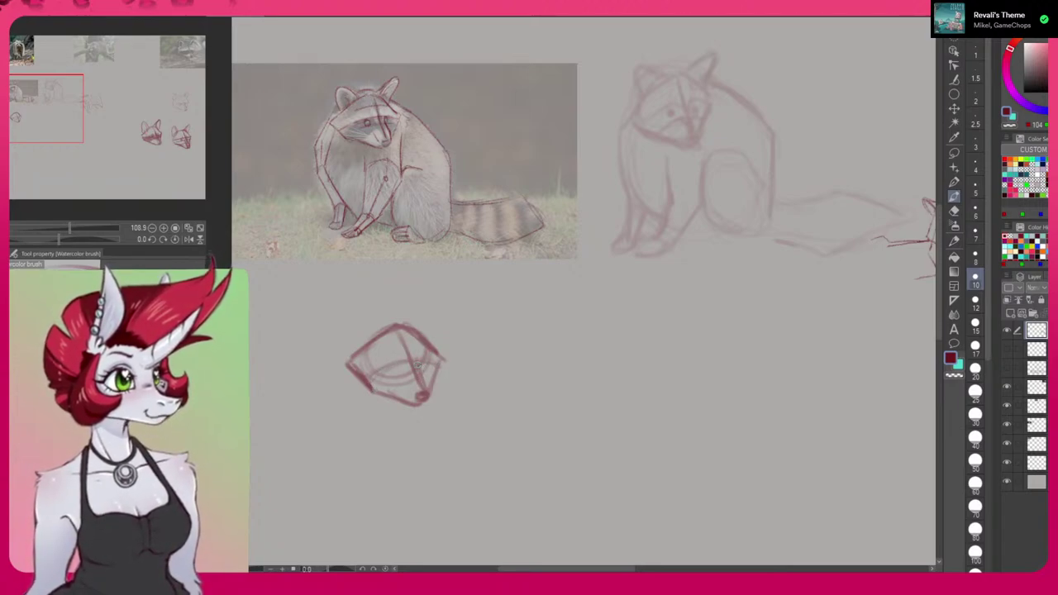
# Add two round dark eyes and a pointed ear to the new head, and strengthen the contour from brow to cheek.
pyautogui.moveTo(419, 364); pyautogui.dragTo(422, 368)
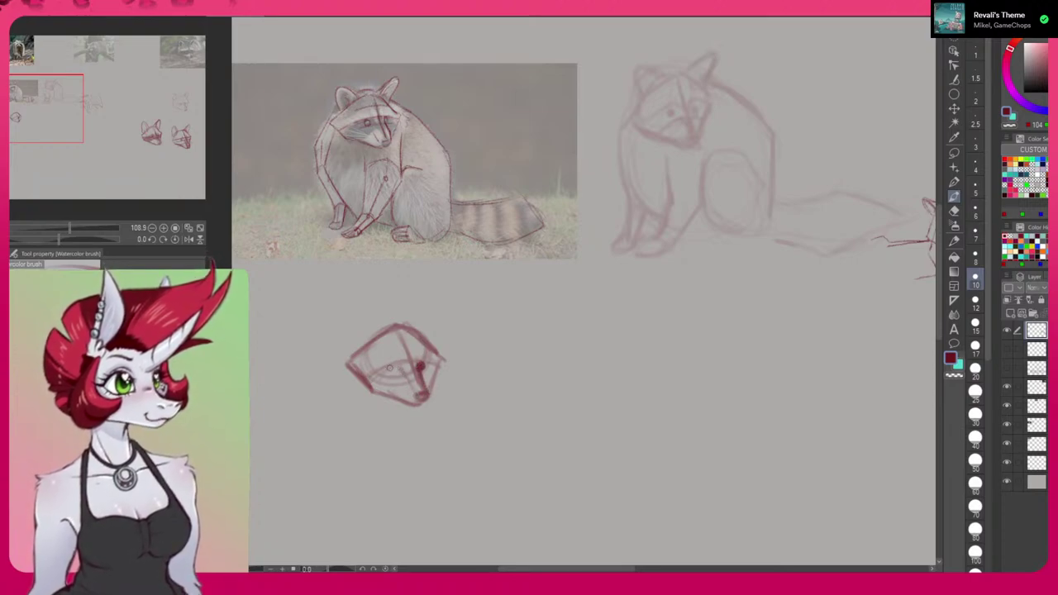
pyautogui.moveTo(396, 374); pyautogui.dragTo(396, 373)
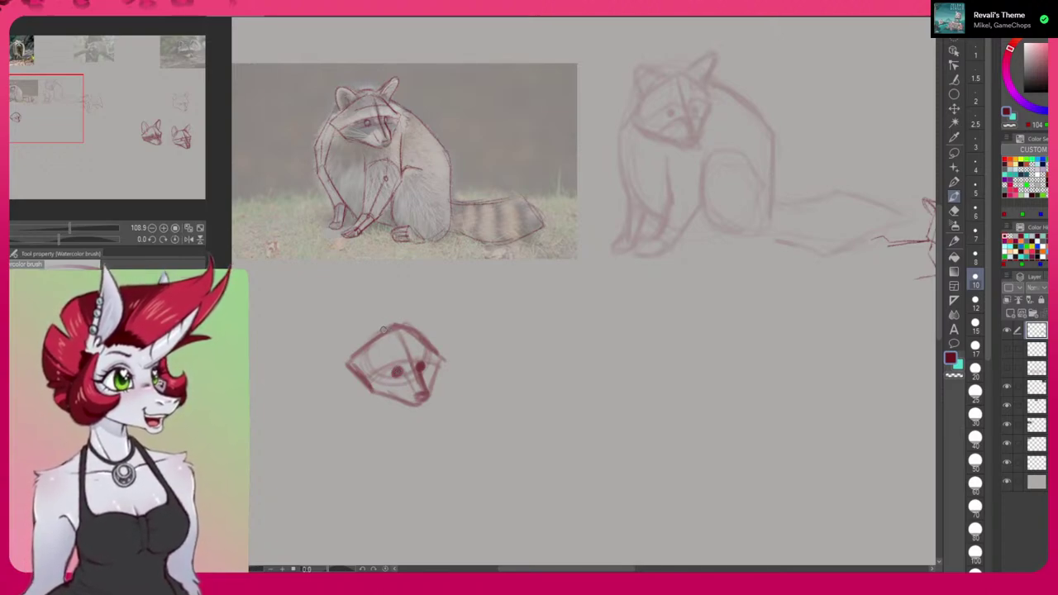
pyautogui.moveTo(378, 325)
pyautogui.mouseDown()
pyautogui.moveTo(355, 305)
pyautogui.moveTo(363, 346)
pyautogui.moveTo(353, 305)
pyautogui.moveTo(382, 330)
pyautogui.moveTo(357, 312)
pyautogui.moveTo(355, 341)
pyautogui.mouseUp()
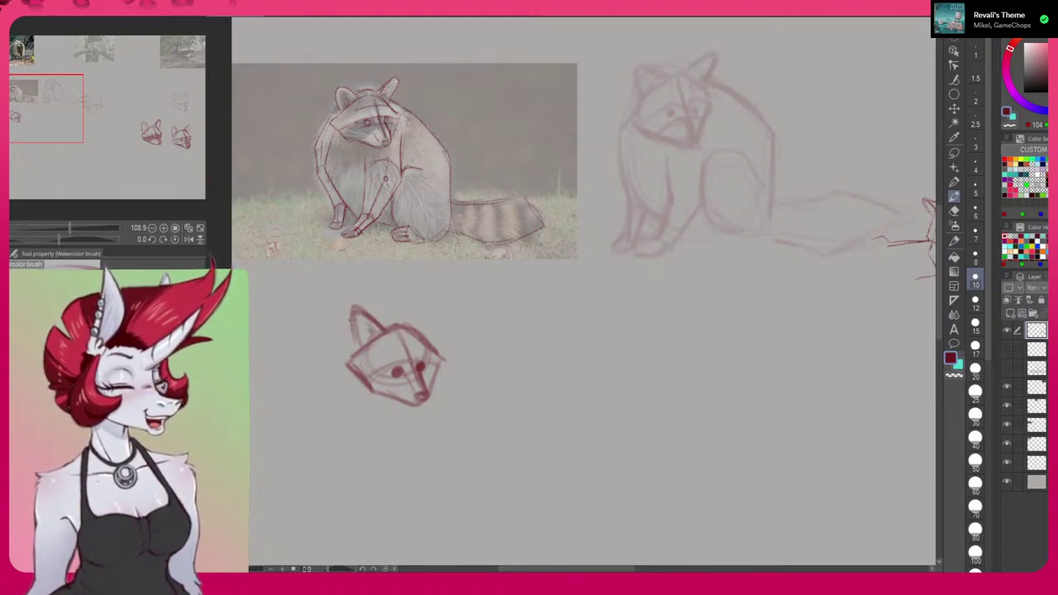
pyautogui.moveTo(355, 312); pyautogui.dragTo(370, 322)
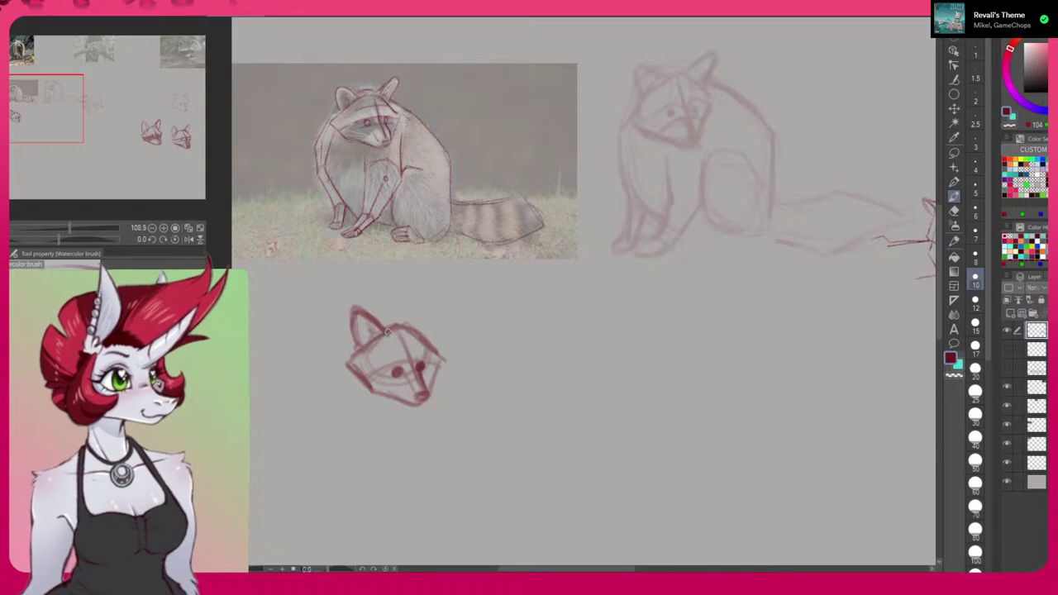
pyautogui.moveTo(369, 350); pyautogui.dragTo(342, 365)
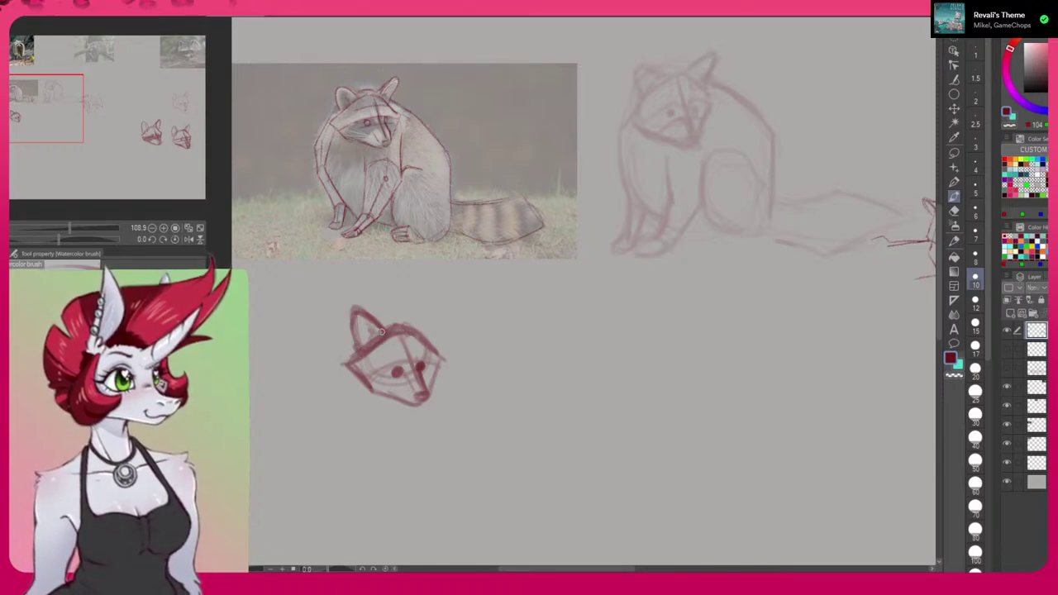
# Draw the raccoon's second pointed ear and add brow, mask and muzzle lines around the eyes.
pyautogui.moveTo(415, 330)
pyautogui.mouseDown()
pyautogui.moveTo(434, 312)
pyautogui.moveTo(448, 330)
pyautogui.moveTo(450, 310)
pyautogui.moveTo(417, 335)
pyautogui.moveTo(448, 308)
pyautogui.mouseUp()
pyautogui.moveTo(449, 307)
pyautogui.mouseDown()
pyautogui.moveTo(433, 337)
pyautogui.moveTo(411, 328)
pyautogui.moveTo(420, 318)
pyautogui.mouseUp()
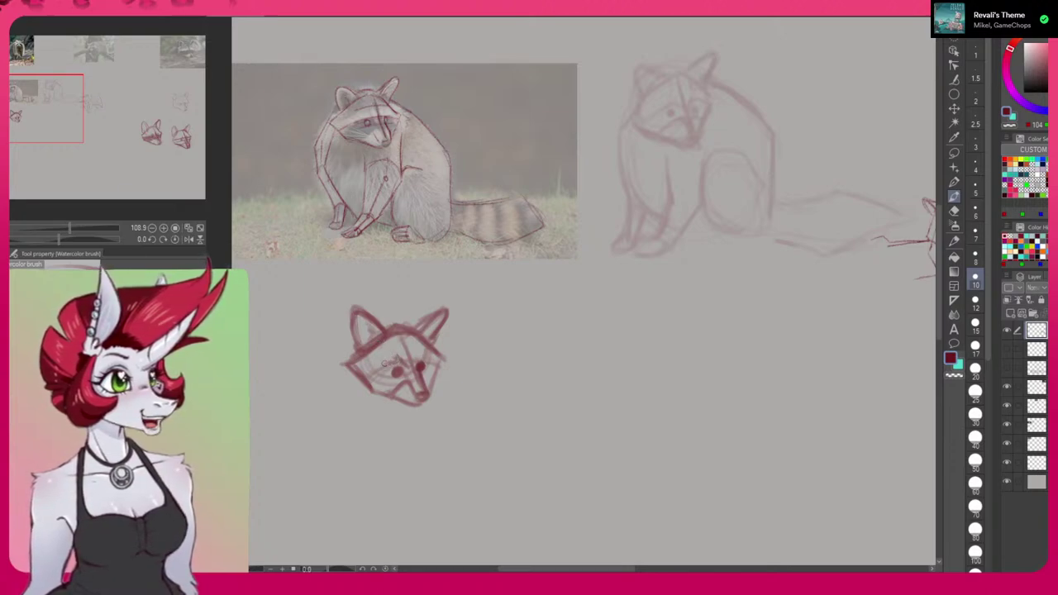
pyautogui.moveTo(412, 363); pyautogui.dragTo(432, 360)
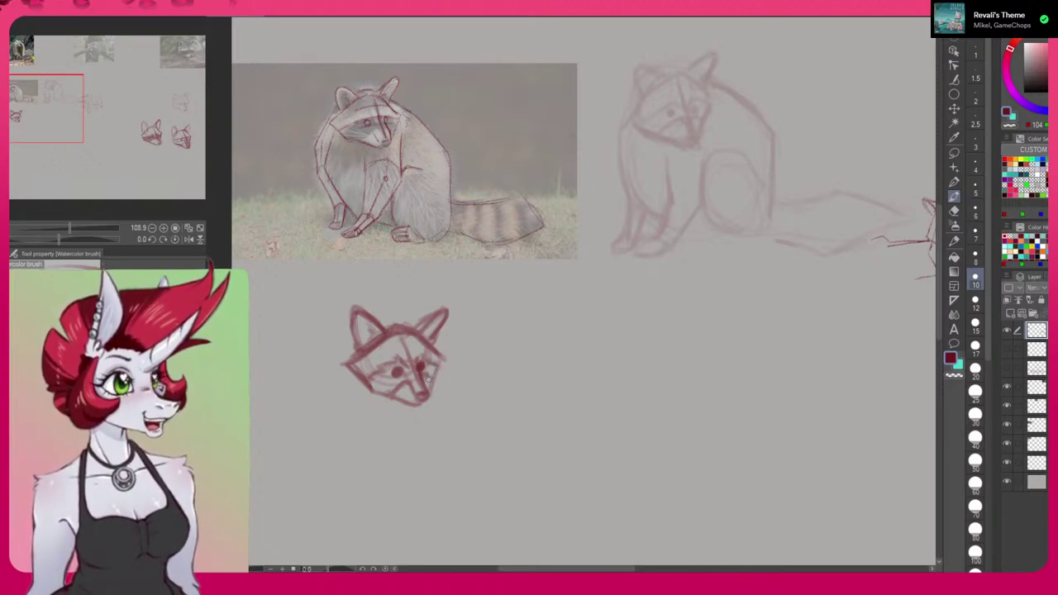
pyautogui.moveTo(402, 383); pyautogui.dragTo(395, 386)
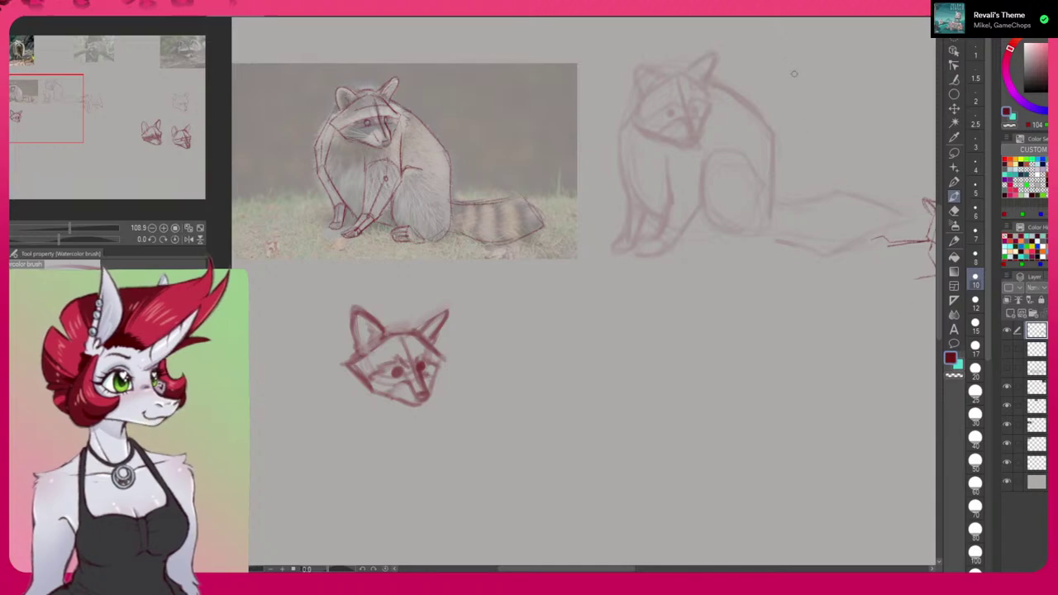
pyautogui.moveTo(475, 36); pyautogui.dragTo(424, 98)
pyautogui.moveTo(428, 56)
pyautogui.mouseDown()
pyautogui.moveTo(423, 99)
pyautogui.moveTo(465, 84)
pyautogui.mouseUp()
pyautogui.moveTo(823, 80)
pyautogui.mouseDown()
pyautogui.moveTo(608, 361)
pyautogui.moveTo(470, 366)
pyautogui.mouseUp()
pyautogui.hotkey('ctrl', 'z')
pyautogui.hotkey('ctrl', 'z')
pyautogui.hotkey('ctrl', 'z')
pyautogui.moveTo(566, 335)
pyautogui.mouseDown()
pyautogui.moveTo(486, 342)
pyautogui.moveTo(521, 400)
pyautogui.mouseUp()
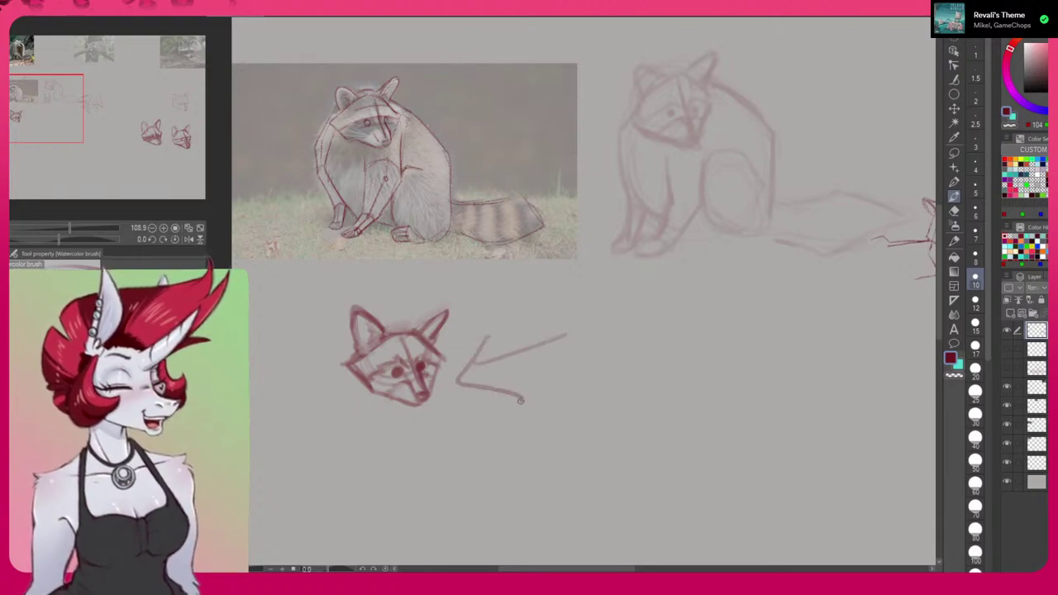
pyautogui.moveTo(824, 48); pyautogui.dragTo(734, 106)
pyautogui.moveTo(752, 66)
pyautogui.mouseDown()
pyautogui.moveTo(748, 111)
pyautogui.moveTo(806, 95)
pyautogui.mouseUp()
pyautogui.hotkey('ctrl', 'z')
pyautogui.hotkey('ctrl', 'z')
pyautogui.hotkey('ctrl', 'z')
pyautogui.hotkey('ctrl', 'z')
pyautogui.hotkey('ctrl', 'z')
pyautogui.moveTo(806, 263)
pyautogui.mouseDown()
pyautogui.moveTo(793, 538)
pyautogui.moveTo(740, 300)
pyautogui.mouseUp()
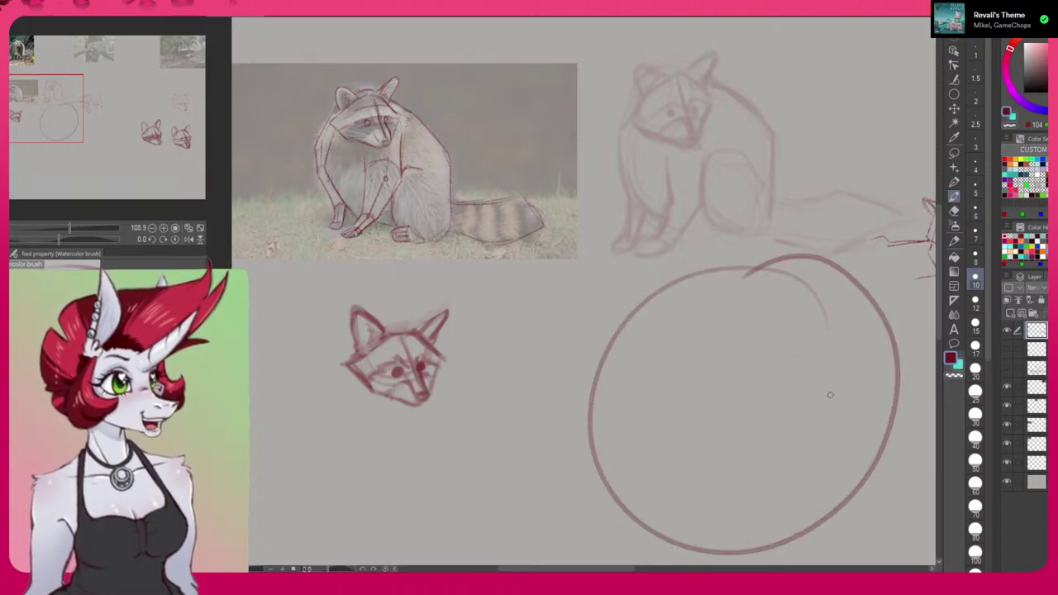
pyautogui.moveTo(775, 372)
pyautogui.mouseDown()
pyautogui.moveTo(733, 352)
pyautogui.moveTo(741, 379)
pyautogui.moveTo(685, 390)
pyautogui.moveTo(744, 433)
pyautogui.moveTo(739, 465)
pyautogui.mouseUp()
pyautogui.moveTo(744, 386); pyautogui.dragTo(738, 479)
pyautogui.moveTo(759, 436)
pyautogui.mouseDown()
pyautogui.moveTo(797, 390)
pyautogui.moveTo(771, 448)
pyautogui.moveTo(795, 470)
pyautogui.mouseUp()
pyautogui.moveTo(804, 400)
pyautogui.mouseDown()
pyautogui.moveTo(826, 389)
pyautogui.moveTo(796, 476)
pyautogui.moveTo(818, 473)
pyautogui.moveTo(798, 476)
pyautogui.mouseUp()
pyautogui.hotkey('ctrl', 'z')
pyautogui.hotkey('ctrl', 'z')
pyautogui.hotkey('ctrl', 'z')
pyautogui.hotkey('ctrl', 'z')
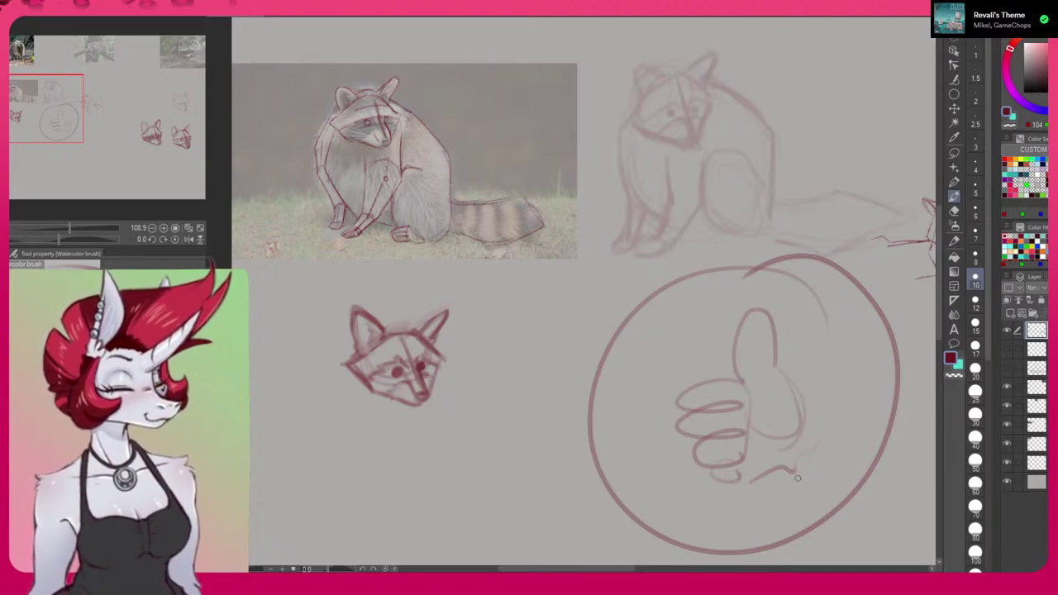
pyautogui.hotkey('ctrl', 'z')
pyautogui.hotkey('ctrl', 'z')
pyautogui.hotkey('ctrl', 'z')
pyautogui.hotkey('ctrl', 'z')
pyautogui.hotkey('ctrl', 'z')
pyautogui.hotkey('ctrl', 'z')
pyautogui.hotkey('ctrl', 'z')
pyautogui.hotkey('ctrl', 'z')
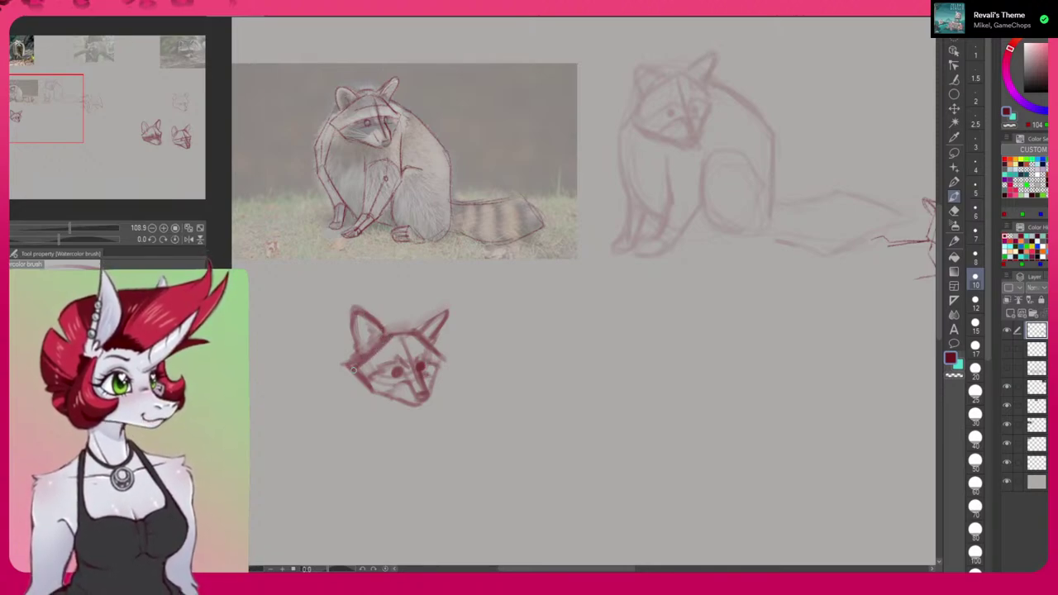
# Reinforce the head's jaw and cheek outlines, and clean up and redraw both ears with darker edges.
pyautogui.moveTo(367, 362)
pyautogui.mouseDown()
pyautogui.moveTo(343, 355)
pyautogui.moveTo(369, 397)
pyautogui.moveTo(396, 402)
pyautogui.moveTo(362, 391)
pyautogui.moveTo(407, 406)
pyautogui.mouseUp()
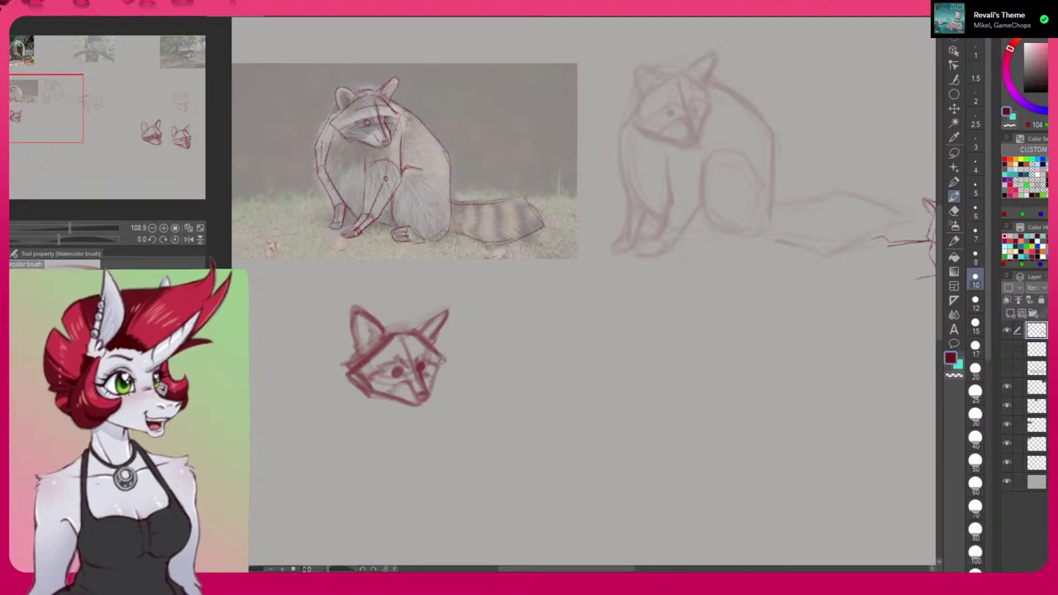
pyautogui.moveTo(445, 359); pyautogui.dragTo(430, 388)
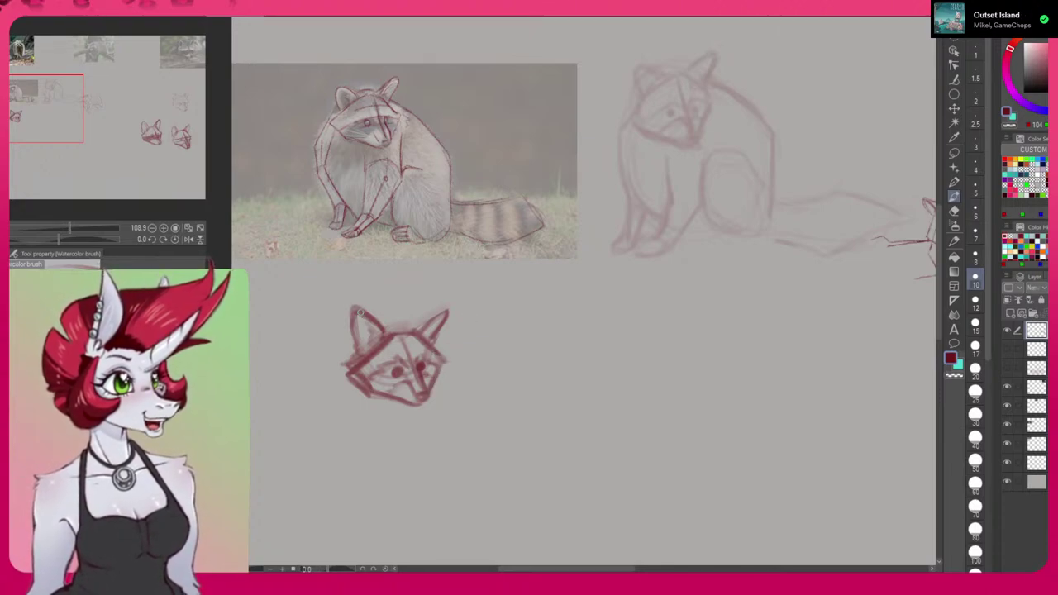
pyautogui.press('c')
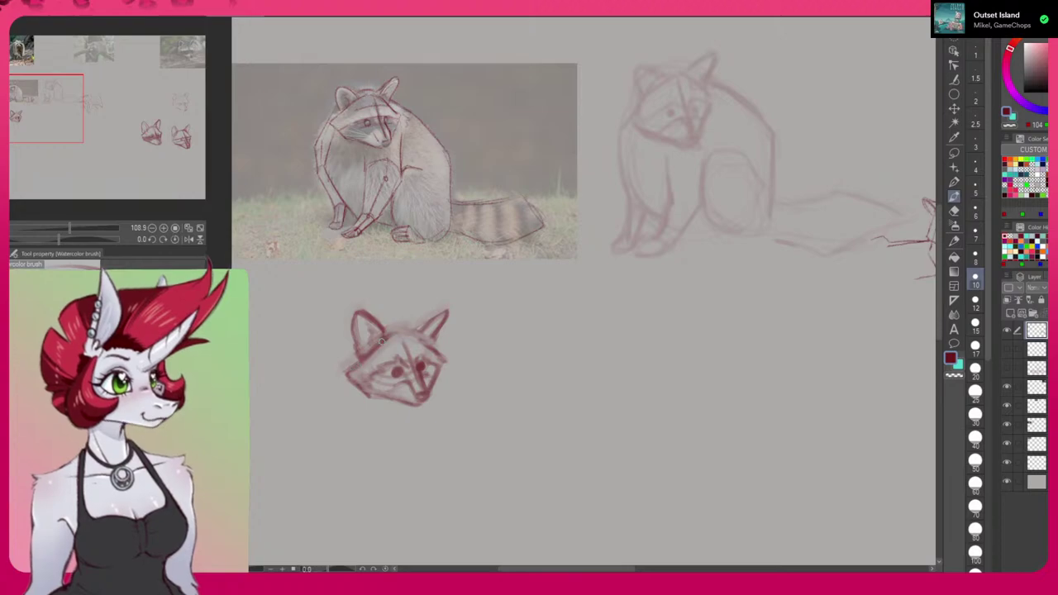
pyautogui.moveTo(381, 339)
pyautogui.mouseDown()
pyautogui.moveTo(433, 347)
pyautogui.moveTo(431, 316)
pyautogui.moveTo(447, 308)
pyautogui.mouseUp()
pyautogui.moveTo(432, 342); pyautogui.dragTo(448, 310)
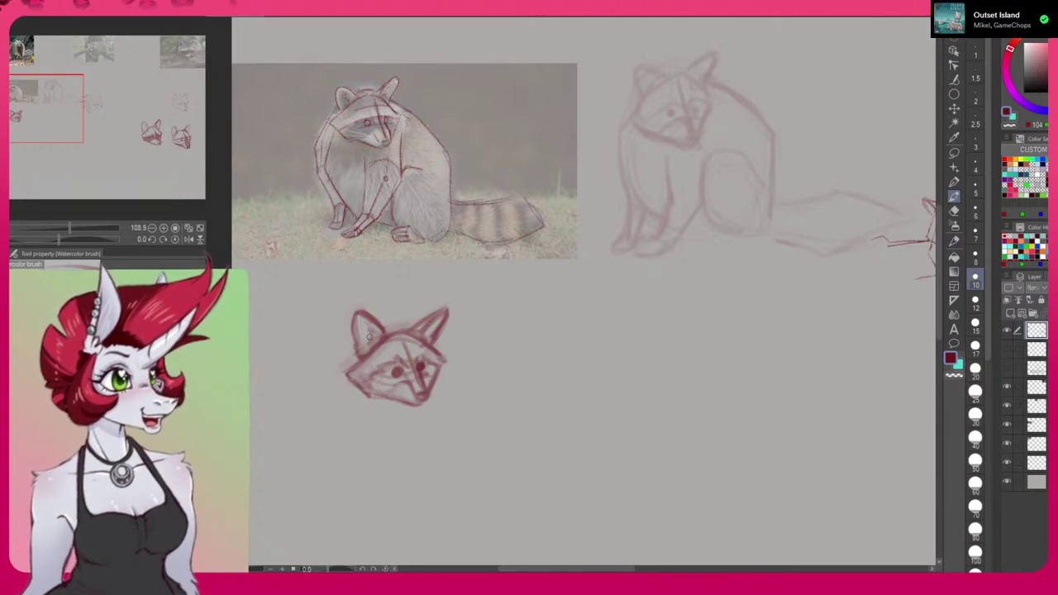
pyautogui.moveTo(446, 309); pyautogui.dragTo(422, 328)
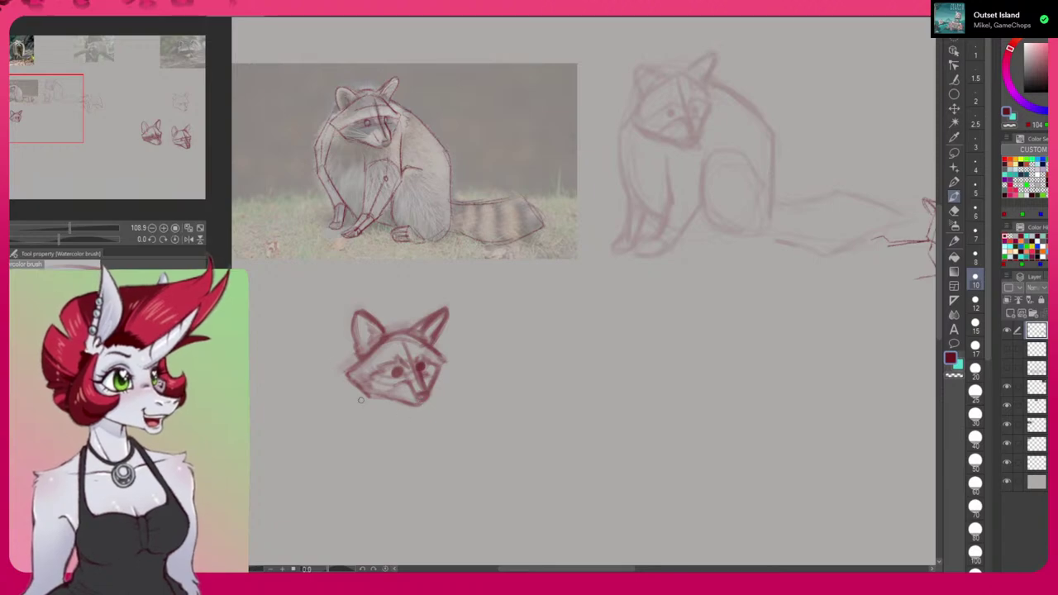
# Sketch a sweeping body curve beneath the raccoon's head, and add the neck, shoulder and upper foreleg lines beside it.
pyautogui.moveTo(361, 417); pyautogui.dragTo(353, 451)
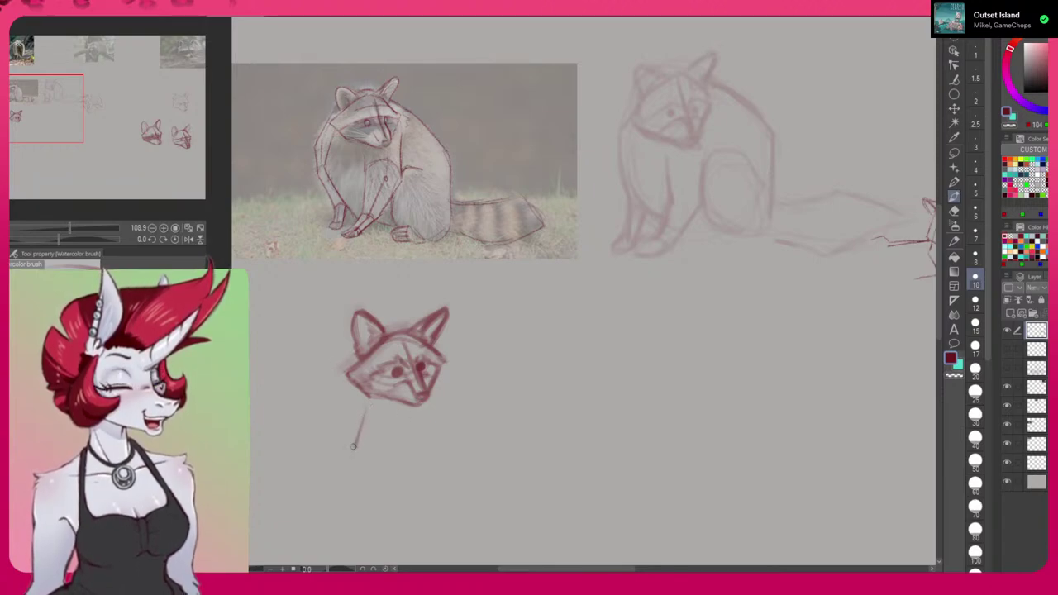
pyautogui.hotkey('ctrl', 'z')
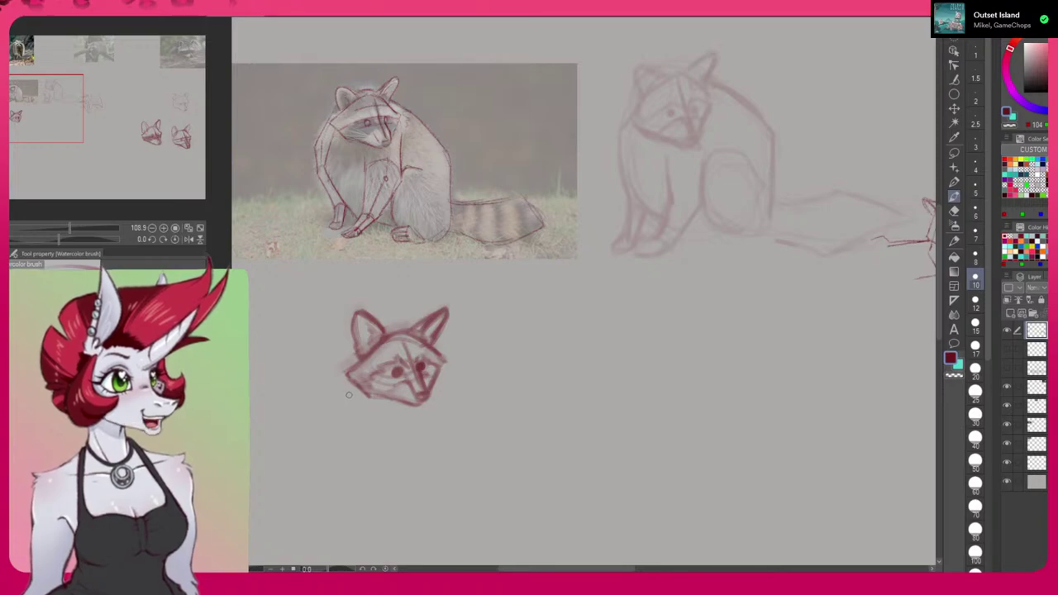
pyautogui.moveTo(347, 399)
pyautogui.mouseDown()
pyautogui.moveTo(325, 444)
pyautogui.moveTo(334, 452)
pyautogui.moveTo(324, 442)
pyautogui.moveTo(370, 504)
pyautogui.moveTo(346, 479)
pyautogui.moveTo(413, 526)
pyautogui.moveTo(401, 525)
pyautogui.moveTo(449, 533)
pyautogui.mouseUp()
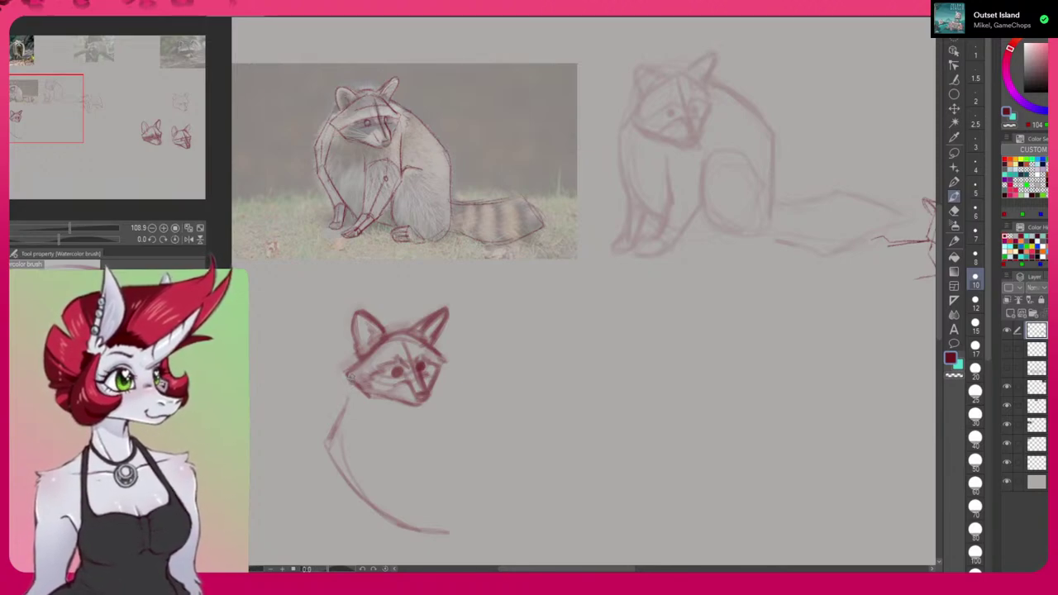
pyautogui.moveTo(355, 351)
pyautogui.mouseDown()
pyautogui.moveTo(316, 420)
pyautogui.moveTo(327, 475)
pyautogui.moveTo(326, 460)
pyautogui.mouseUp()
pyautogui.moveTo(352, 393)
pyautogui.mouseDown()
pyautogui.moveTo(340, 446)
pyautogui.moveTo(345, 406)
pyautogui.moveTo(329, 445)
pyautogui.moveTo(378, 519)
pyautogui.mouseUp()
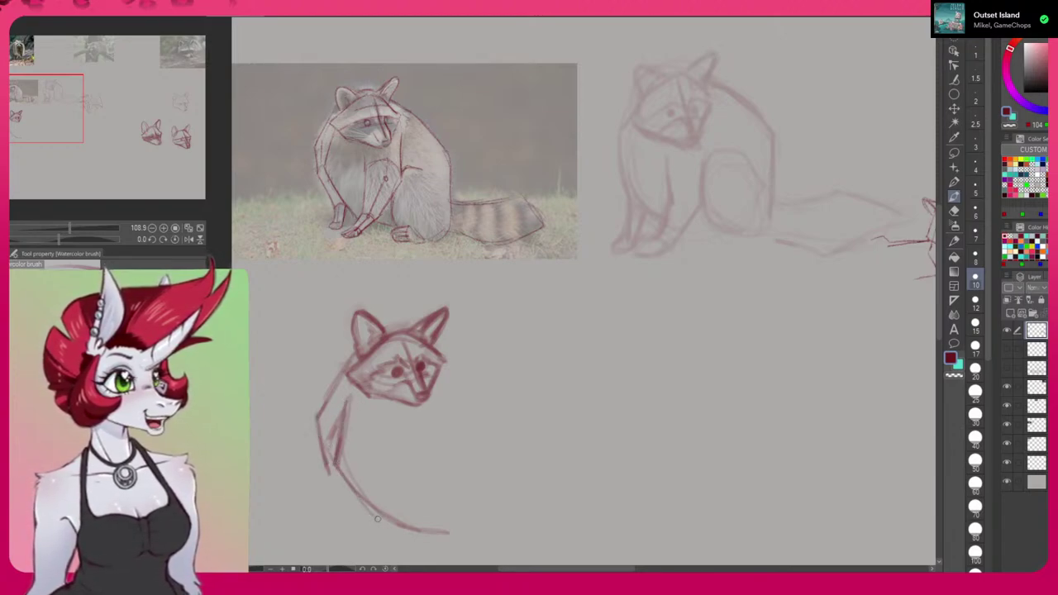
# Outline the lower foreleg down to its paw, and lightly mark guide lines on the chest below the muzzle.
pyautogui.moveTo(316, 417)
pyautogui.mouseDown()
pyautogui.moveTo(325, 470)
pyautogui.moveTo(355, 519)
pyautogui.mouseUp()
pyautogui.moveTo(334, 486)
pyautogui.mouseDown()
pyautogui.moveTo(316, 411)
pyautogui.moveTo(321, 465)
pyautogui.moveTo(354, 522)
pyautogui.moveTo(368, 514)
pyautogui.moveTo(359, 524)
pyautogui.moveTo(360, 489)
pyautogui.mouseUp()
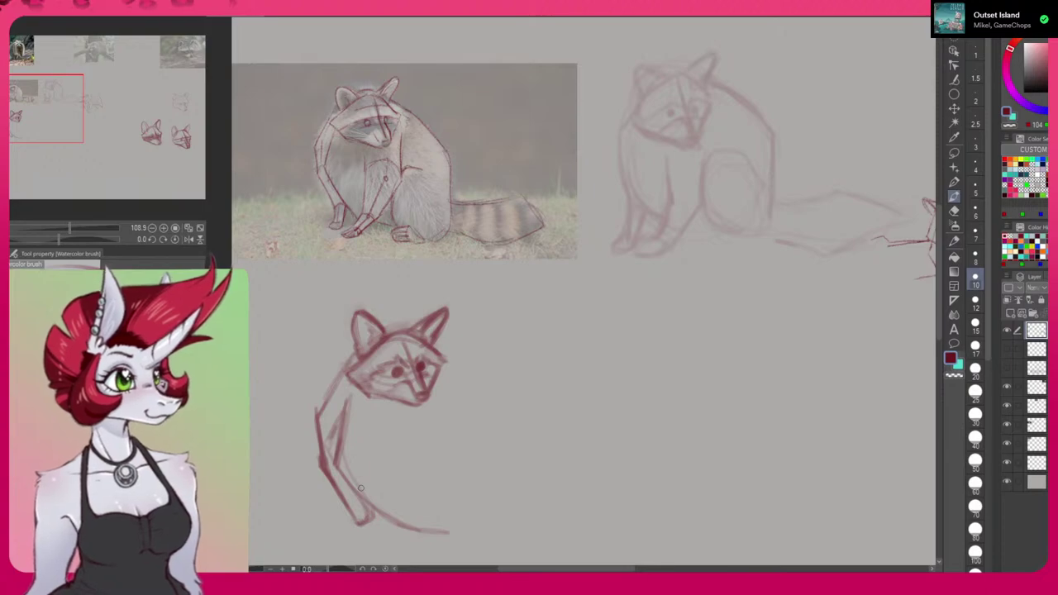
pyautogui.moveTo(419, 422); pyautogui.dragTo(419, 470)
pyautogui.moveTo(402, 421); pyautogui.dragTo(409, 458)
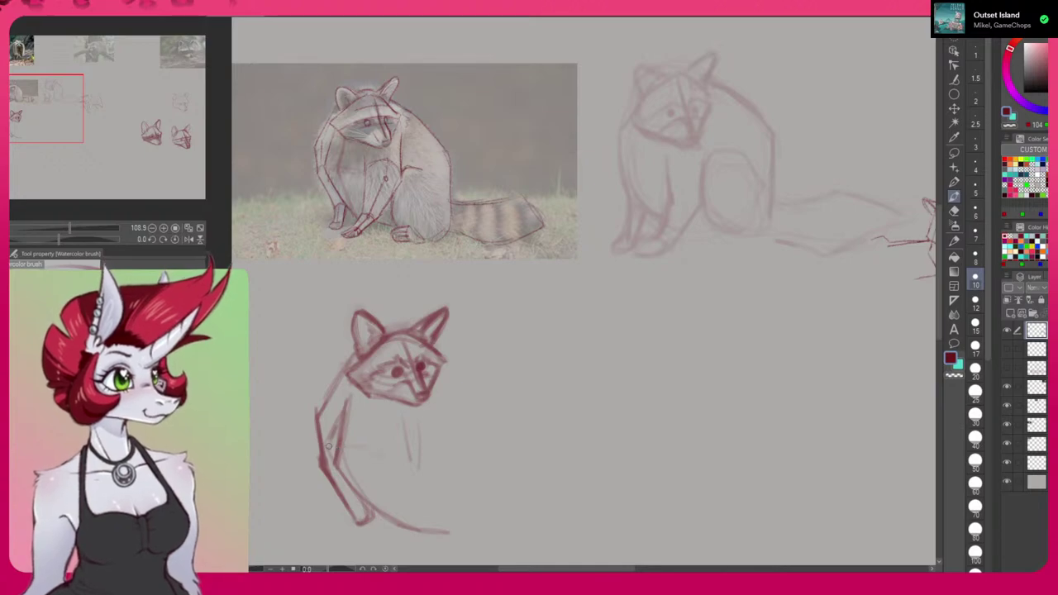
# Draw a cross line over the raccoon's chest, and outline the rounded back from the neck down to the rump.
pyautogui.moveTo(331, 449)
pyautogui.mouseDown()
pyautogui.moveTo(400, 450)
pyautogui.moveTo(323, 449)
pyautogui.moveTo(398, 452)
pyautogui.moveTo(357, 446)
pyautogui.moveTo(366, 415)
pyautogui.moveTo(354, 446)
pyautogui.mouseUp()
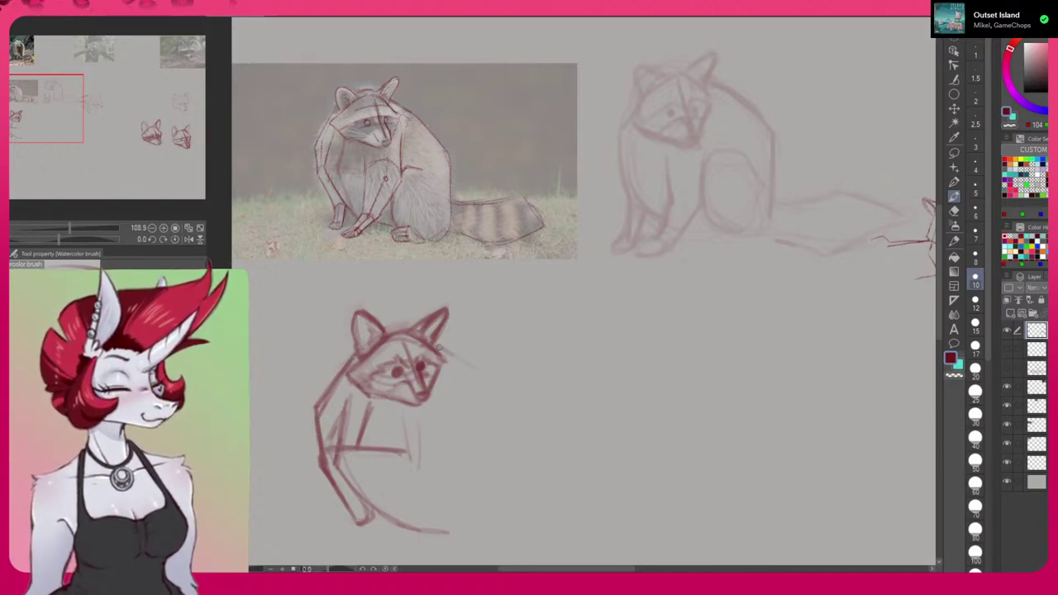
pyautogui.moveTo(446, 348); pyautogui.dragTo(509, 414)
pyautogui.moveTo(469, 373)
pyautogui.mouseDown()
pyautogui.moveTo(507, 411)
pyautogui.moveTo(517, 451)
pyautogui.moveTo(504, 533)
pyautogui.mouseUp()
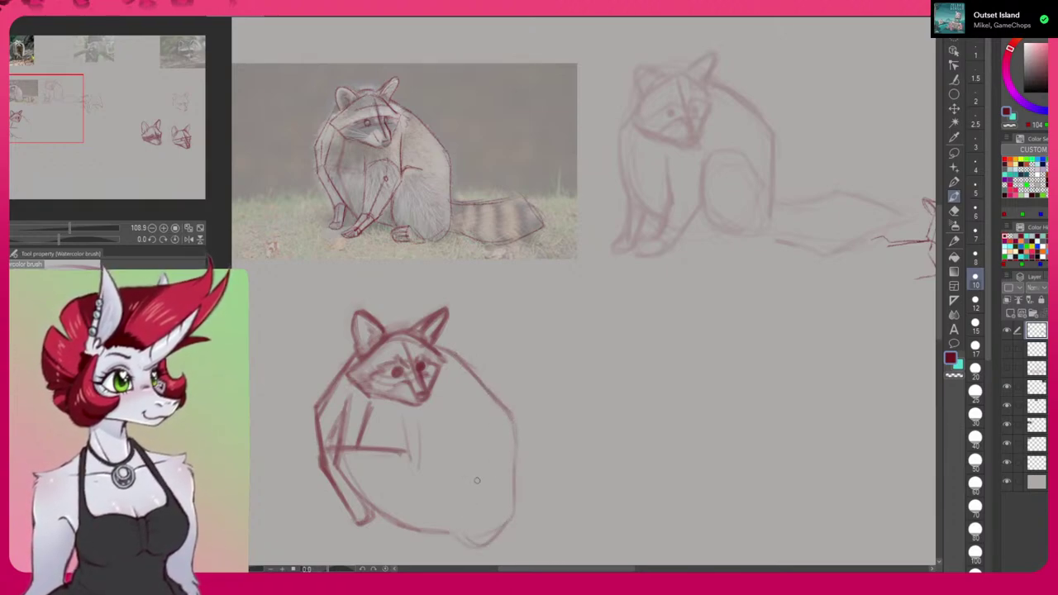
# Sketch the bent hind thigh inside the lower body, and darken the curved edge around the rump.
pyautogui.moveTo(455, 452)
pyautogui.mouseDown()
pyautogui.moveTo(474, 450)
pyautogui.moveTo(428, 525)
pyautogui.mouseUp()
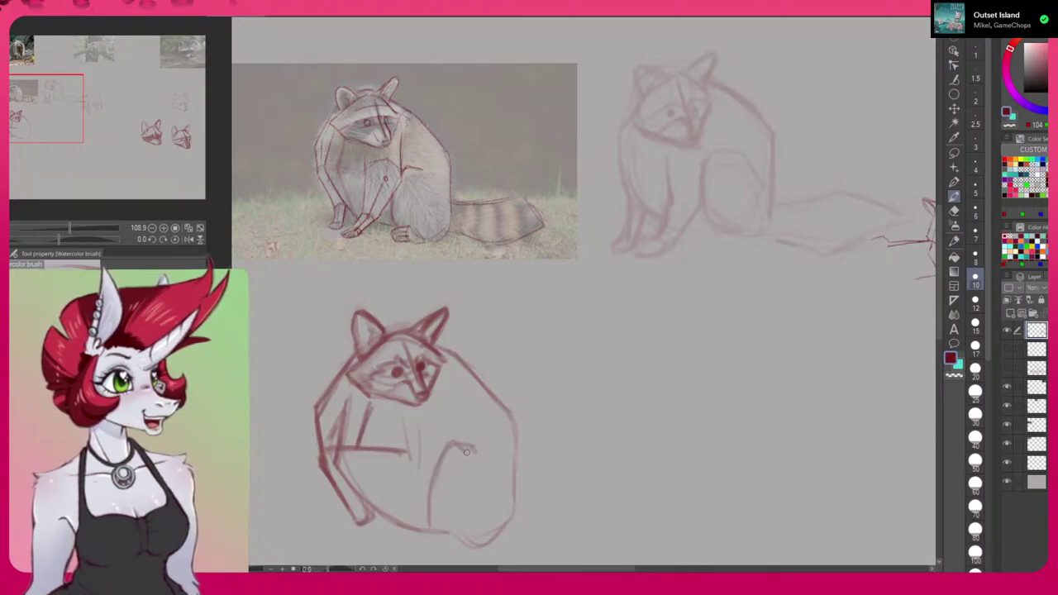
pyautogui.moveTo(446, 449)
pyautogui.mouseDown()
pyautogui.moveTo(431, 505)
pyautogui.moveTo(445, 542)
pyautogui.moveTo(474, 546)
pyautogui.mouseUp()
pyautogui.moveTo(426, 520); pyautogui.dragTo(459, 536)
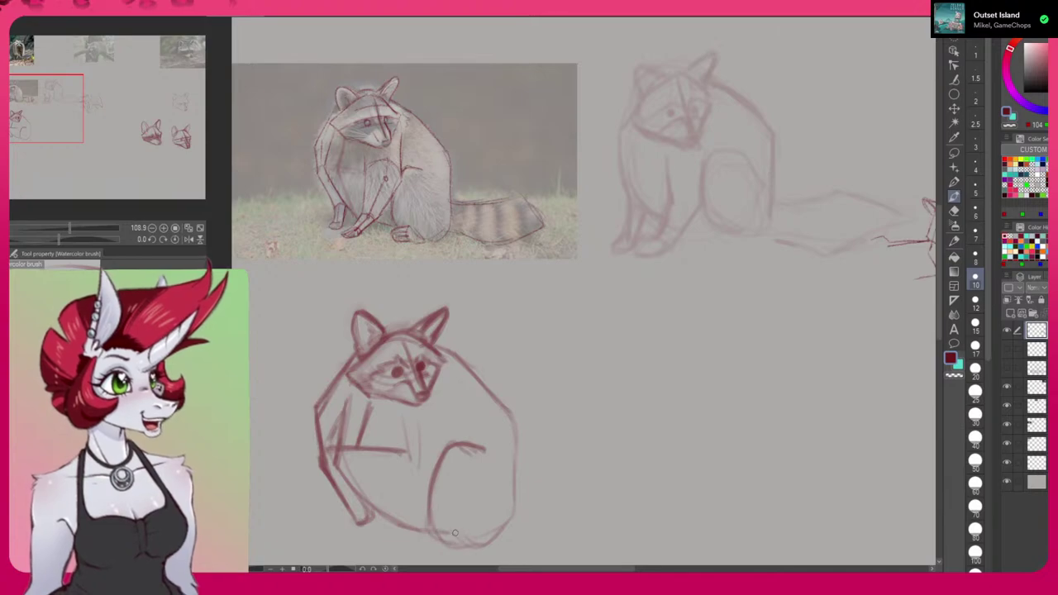
pyautogui.moveTo(432, 471)
pyautogui.mouseDown()
pyautogui.moveTo(432, 535)
pyautogui.moveTo(505, 536)
pyautogui.mouseUp()
pyautogui.moveTo(514, 499)
pyautogui.mouseDown()
pyautogui.moveTo(505, 534)
pyautogui.moveTo(473, 548)
pyautogui.moveTo(517, 500)
pyautogui.moveTo(511, 527)
pyautogui.moveTo(475, 548)
pyautogui.mouseUp()
pyautogui.moveTo(517, 520); pyautogui.dragTo(513, 421)
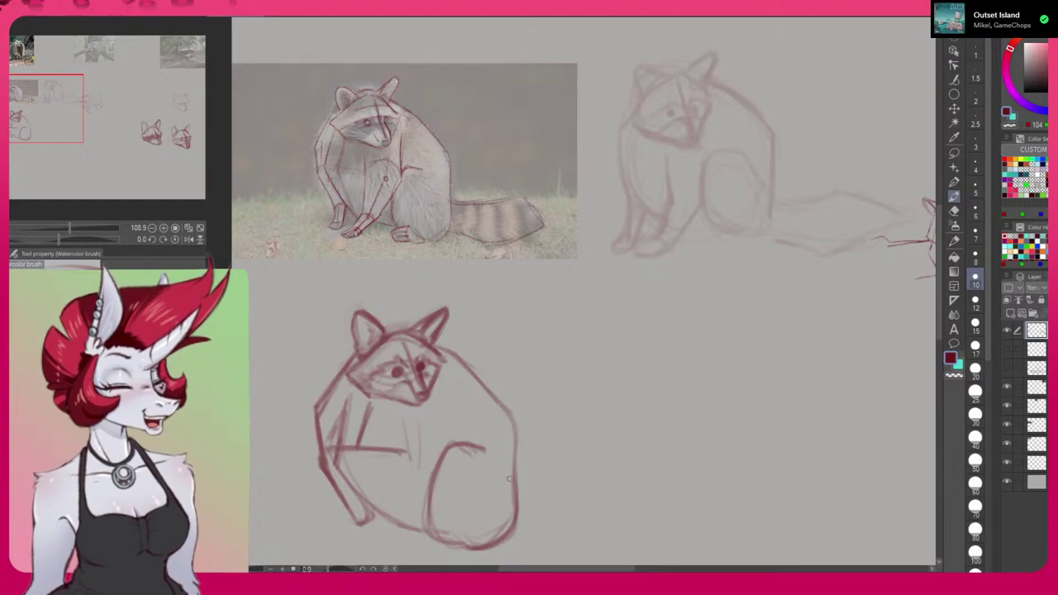
pyautogui.moveTo(461, 446); pyautogui.dragTo(485, 452)
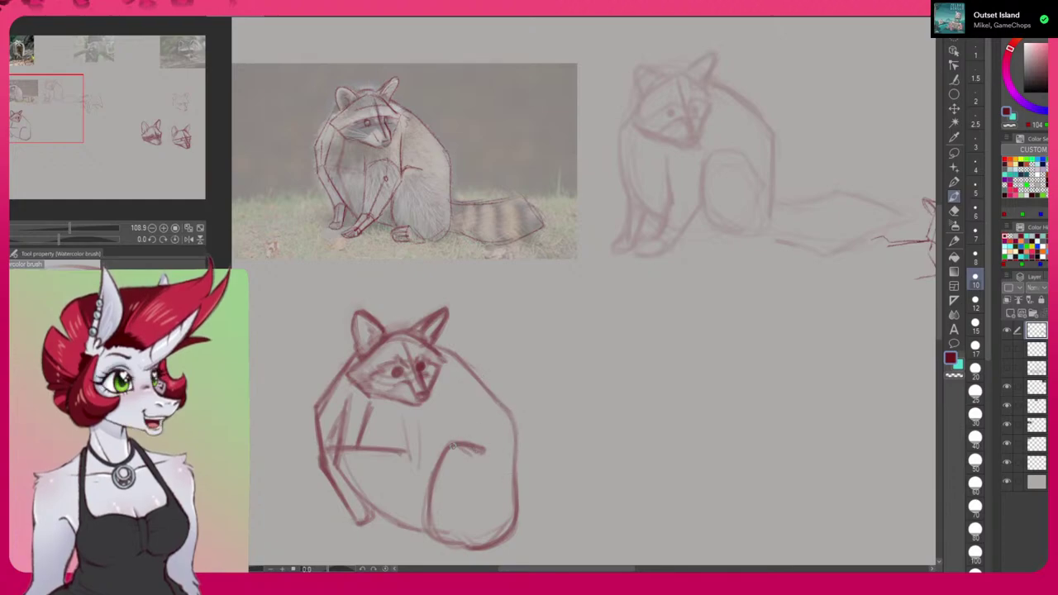
# Draw the near foreleg from the shoulder past the elbow to a wrist joint and a small rounded paw.
pyautogui.moveTo(447, 383); pyautogui.dragTo(455, 454)
pyautogui.moveTo(447, 398); pyautogui.dragTo(453, 450)
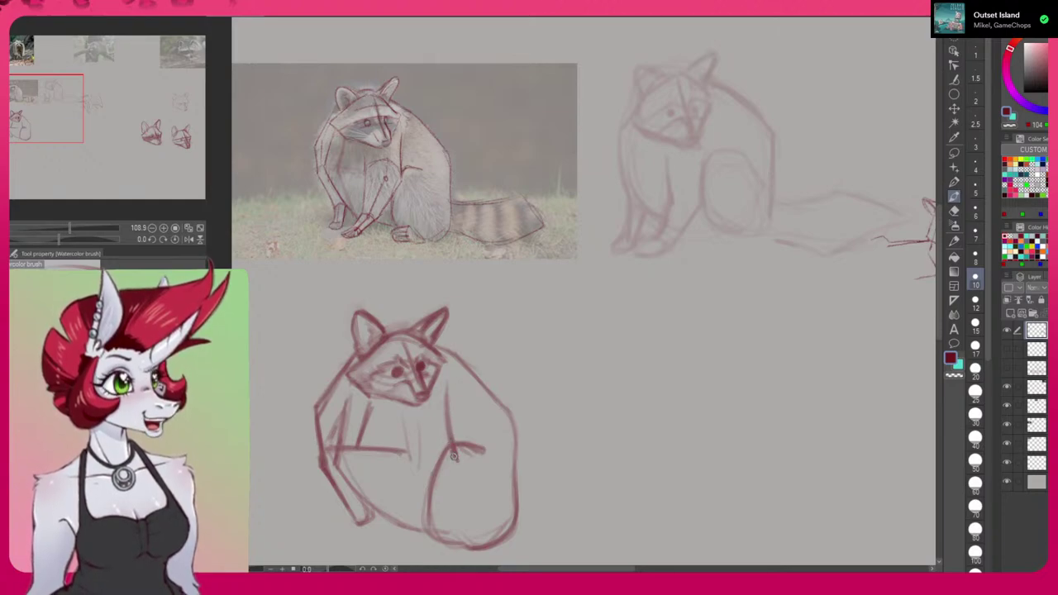
pyautogui.moveTo(456, 453); pyautogui.dragTo(420, 512)
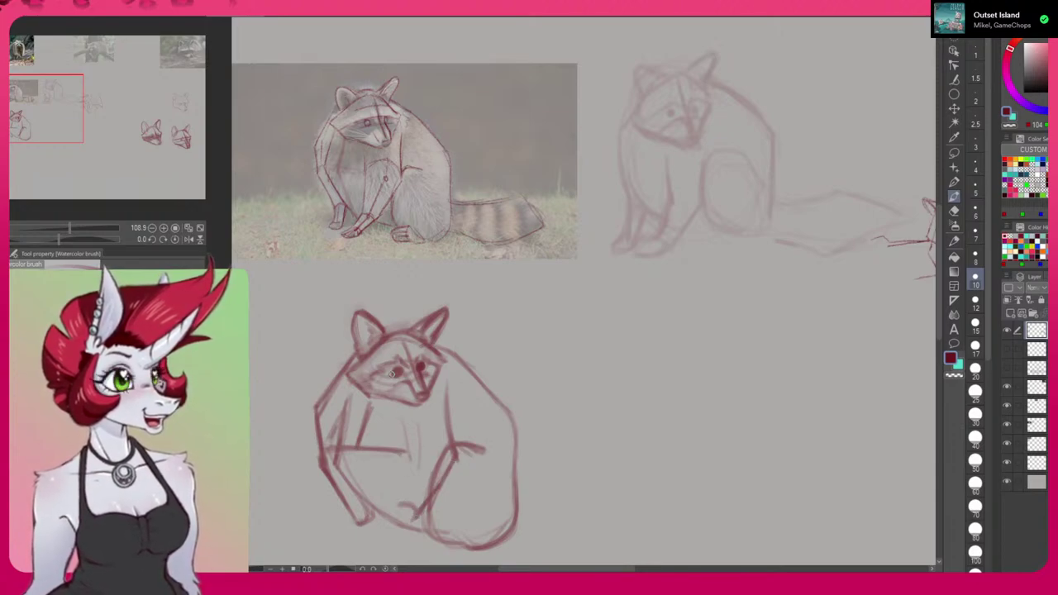
pyautogui.moveTo(401, 424); pyautogui.dragTo(396, 502)
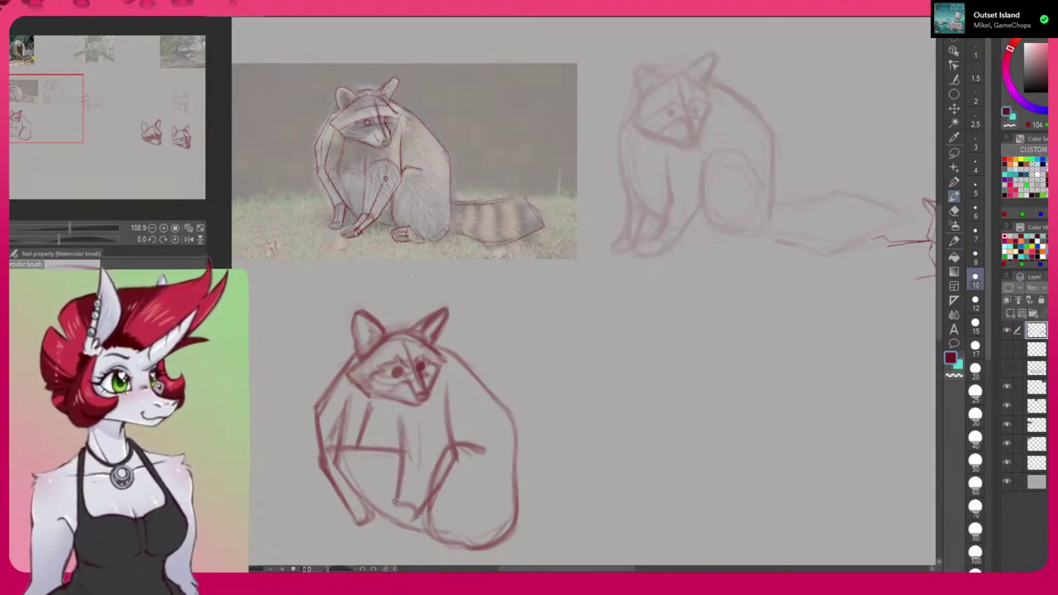
pyautogui.moveTo(938, 229); pyautogui.dragTo(938, 249)
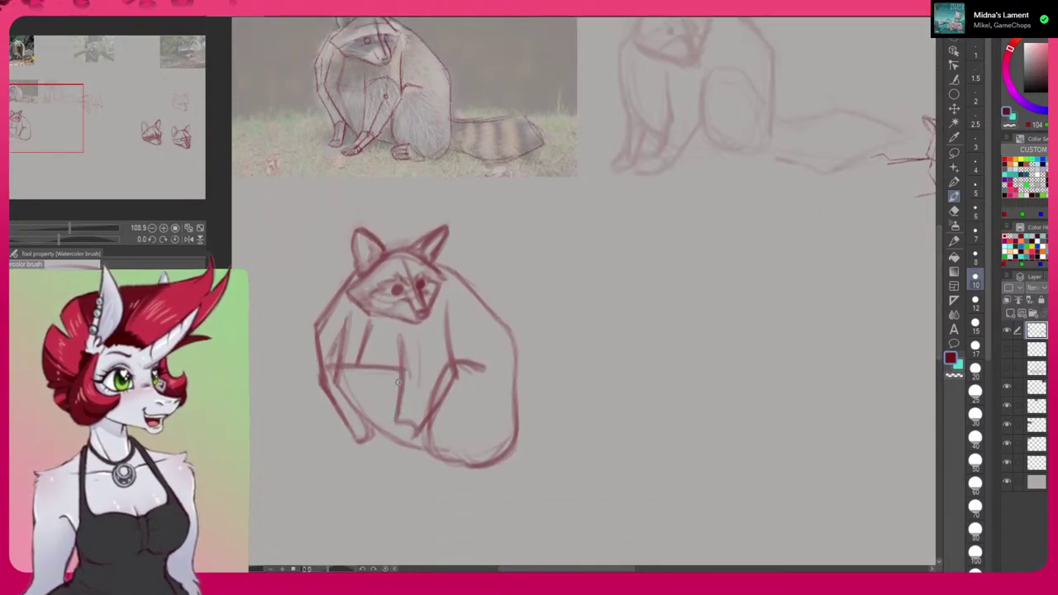
pyautogui.moveTo(397, 391)
pyautogui.mouseDown()
pyautogui.moveTo(392, 441)
pyautogui.moveTo(399, 412)
pyautogui.moveTo(371, 467)
pyautogui.moveTo(406, 463)
pyautogui.mouseUp()
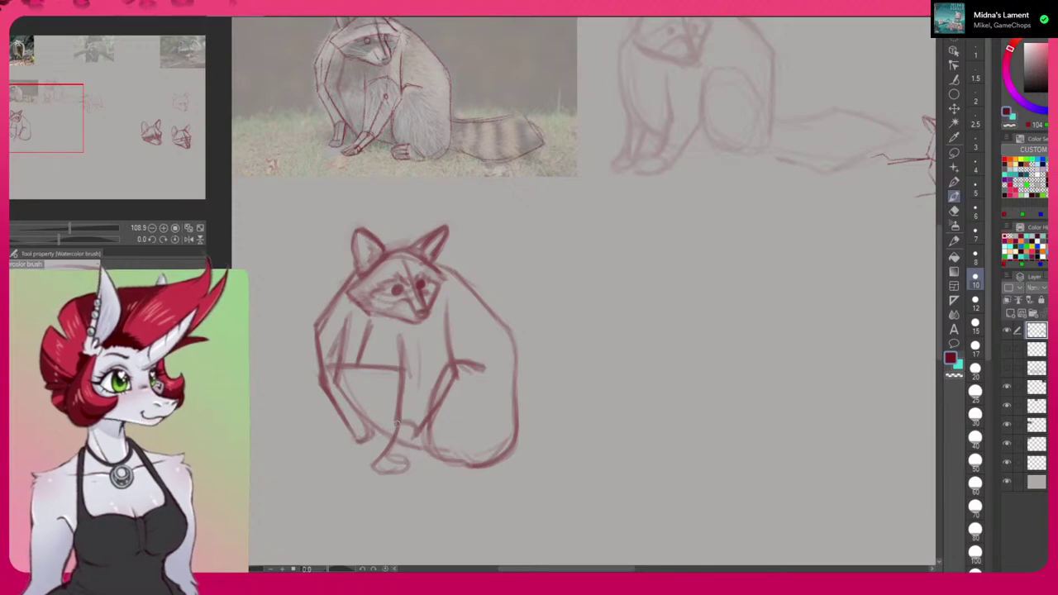
pyautogui.moveTo(419, 425)
pyautogui.mouseDown()
pyautogui.moveTo(400, 473)
pyautogui.moveTo(373, 471)
pyautogui.moveTo(378, 458)
pyautogui.moveTo(393, 474)
pyautogui.moveTo(398, 460)
pyautogui.moveTo(390, 466)
pyautogui.mouseUp()
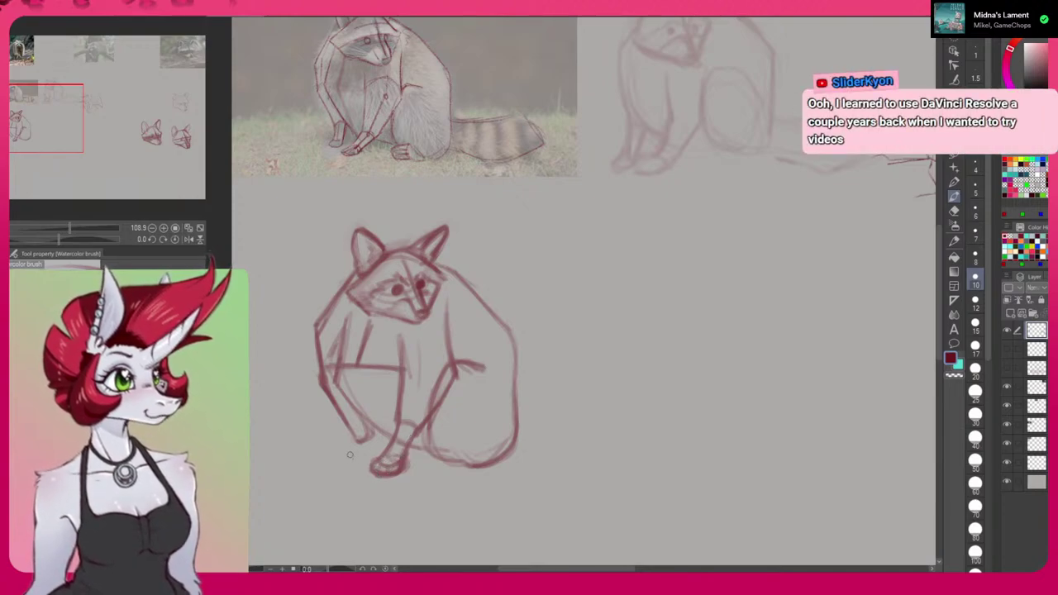
# Add a paw to the far foreleg, and redraw and clean up the leg's inner line around the elbow.
pyautogui.moveTo(342, 456)
pyautogui.mouseDown()
pyautogui.moveTo(359, 388)
pyautogui.moveTo(341, 416)
pyautogui.moveTo(357, 451)
pyautogui.moveTo(342, 455)
pyautogui.moveTo(355, 447)
pyautogui.moveTo(355, 411)
pyautogui.mouseUp()
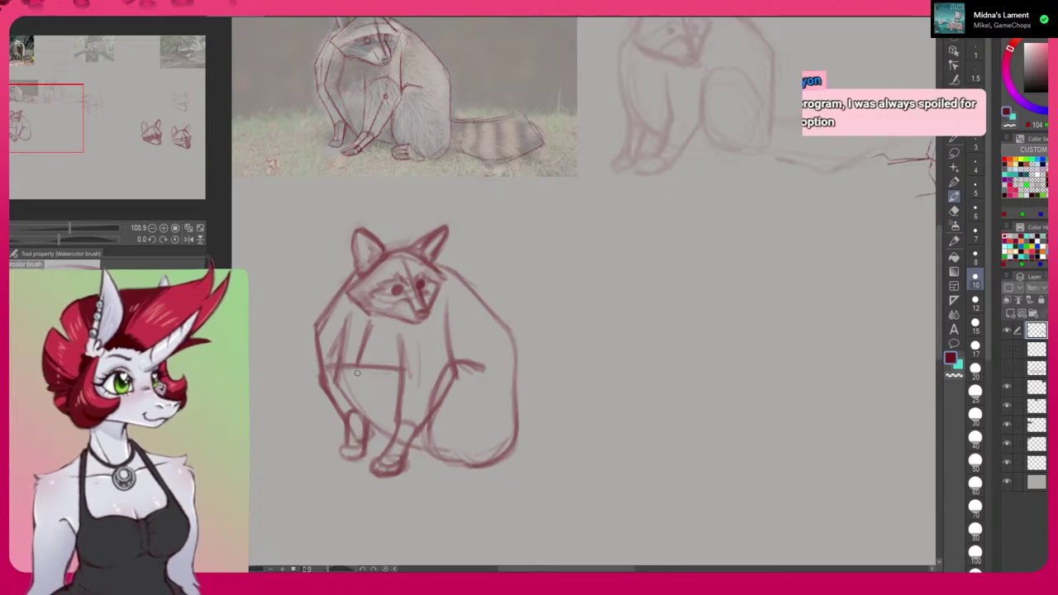
pyautogui.moveTo(353, 409)
pyautogui.mouseDown()
pyautogui.moveTo(339, 391)
pyautogui.moveTo(363, 416)
pyautogui.mouseUp()
pyautogui.moveTo(331, 353)
pyautogui.mouseDown()
pyautogui.moveTo(361, 411)
pyautogui.moveTo(356, 402)
pyautogui.mouseUp()
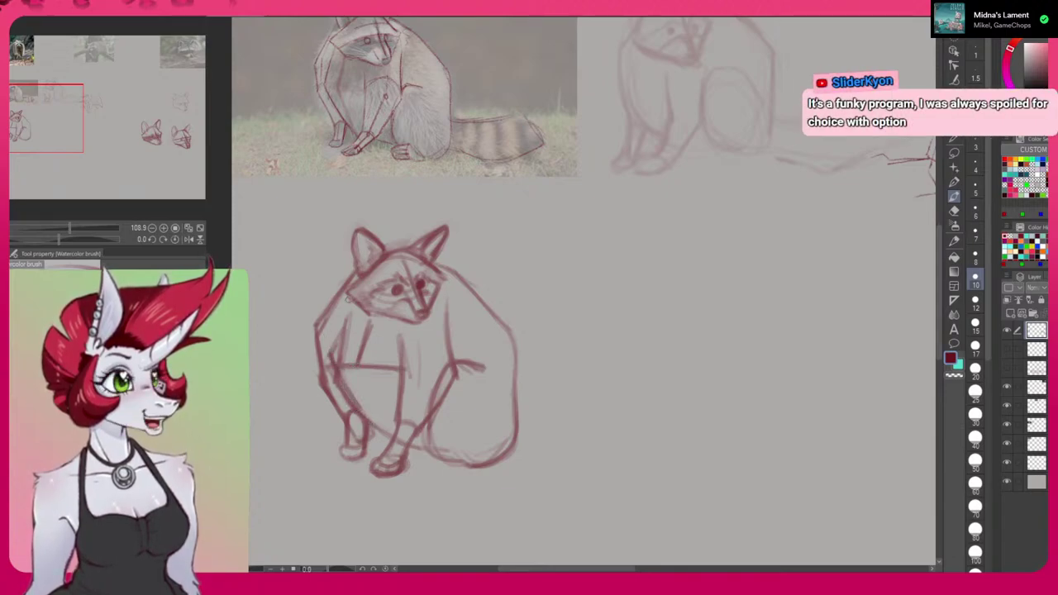
pyautogui.moveTo(335, 368)
pyautogui.mouseDown()
pyautogui.moveTo(349, 313)
pyautogui.moveTo(350, 400)
pyautogui.mouseUp()
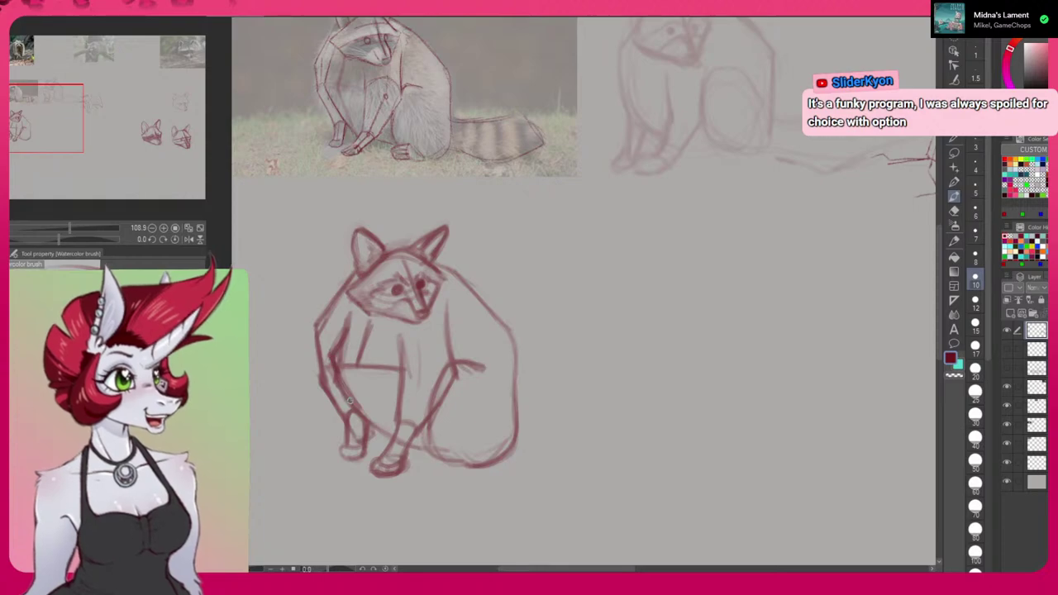
pyautogui.click(953, 376)
pyautogui.moveTo(332, 349)
pyautogui.mouseDown()
pyautogui.moveTo(342, 324)
pyautogui.moveTo(330, 354)
pyautogui.moveTo(352, 403)
pyautogui.moveTo(339, 388)
pyautogui.moveTo(344, 398)
pyautogui.mouseUp()
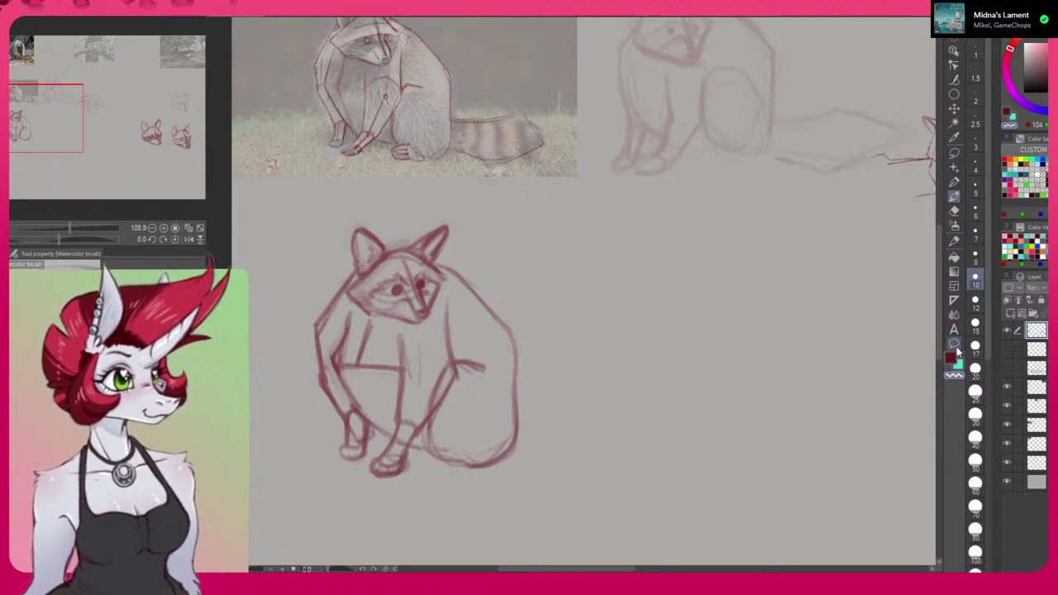
# Rework the near foreleg with elbow guides and darker upper edges, and erase its old lower part and paw.
pyautogui.moveTo(454, 369)
pyautogui.mouseDown()
pyautogui.moveTo(405, 358)
pyautogui.moveTo(458, 371)
pyautogui.mouseUp()
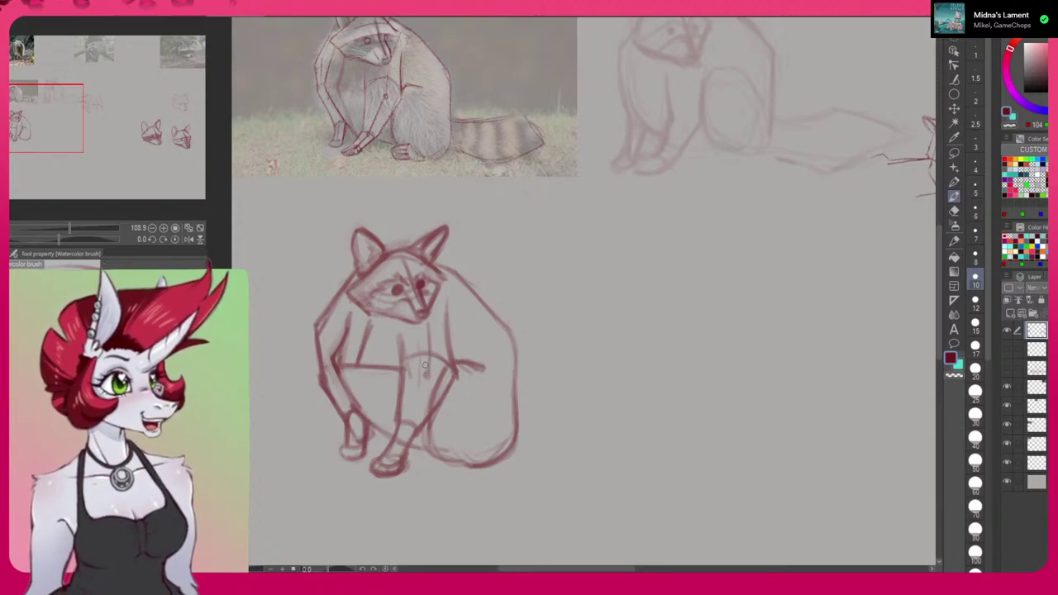
pyautogui.moveTo(426, 374); pyautogui.dragTo(400, 437)
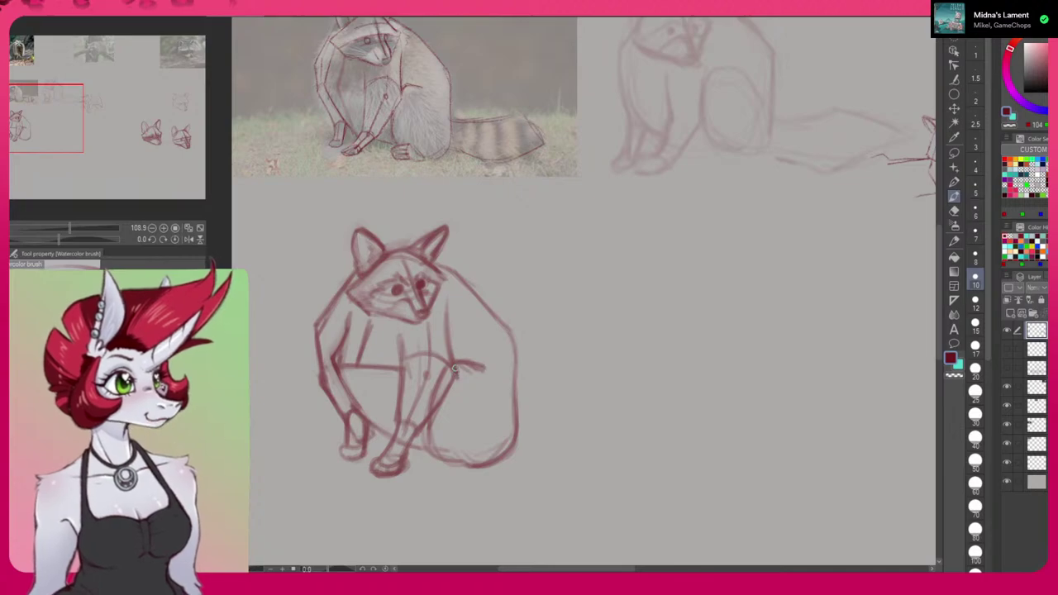
pyautogui.moveTo(447, 314)
pyautogui.mouseDown()
pyautogui.moveTo(452, 385)
pyautogui.moveTo(448, 350)
pyautogui.moveTo(446, 402)
pyautogui.moveTo(412, 438)
pyautogui.mouseUp()
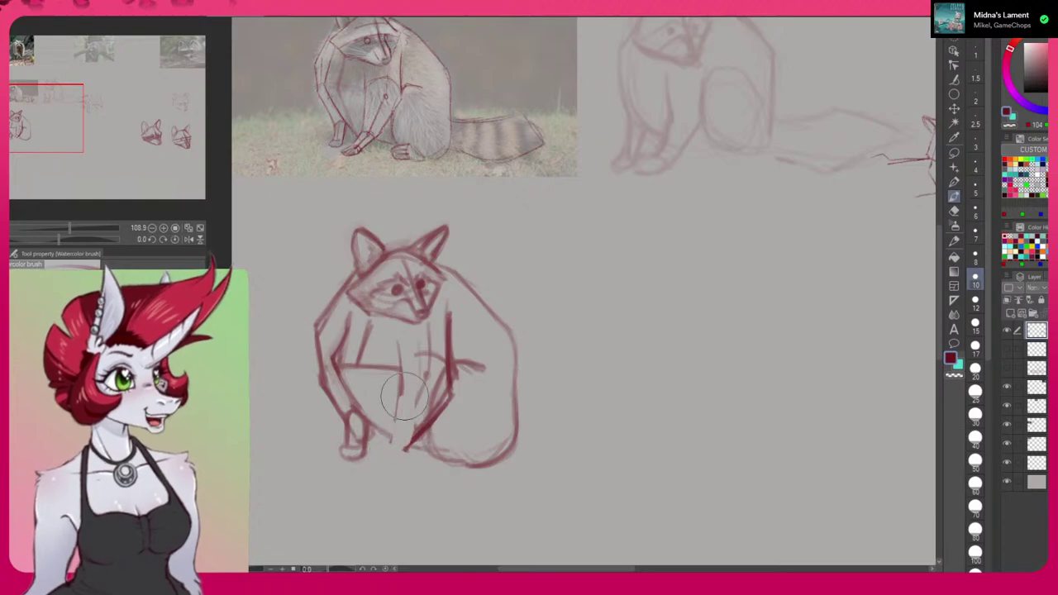
pyautogui.moveTo(433, 320)
pyautogui.mouseDown()
pyautogui.moveTo(432, 367)
pyautogui.moveTo(443, 381)
pyautogui.mouseUp()
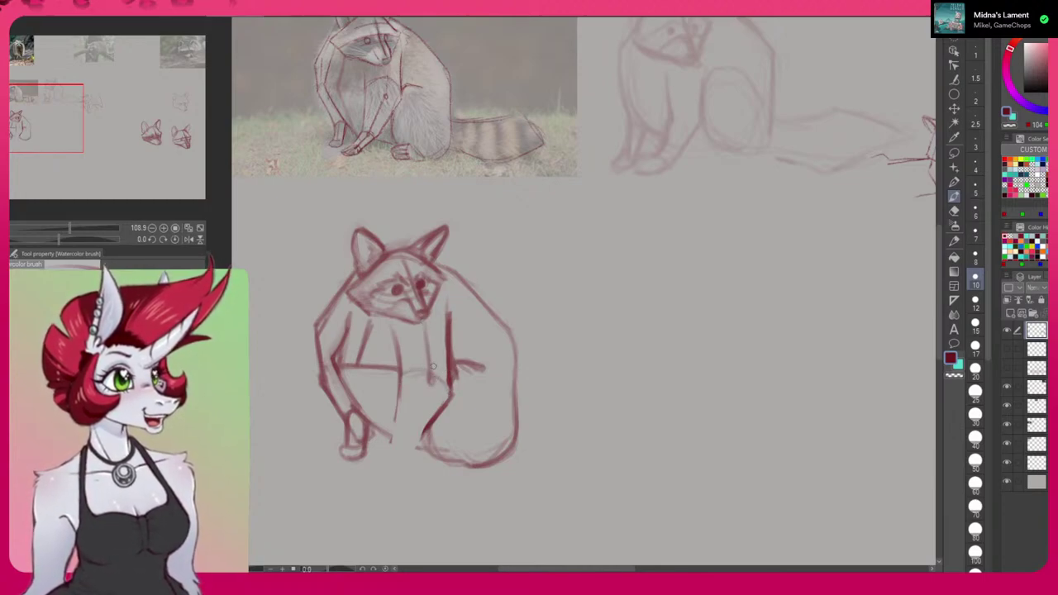
pyautogui.moveTo(400, 367); pyautogui.dragTo(394, 422)
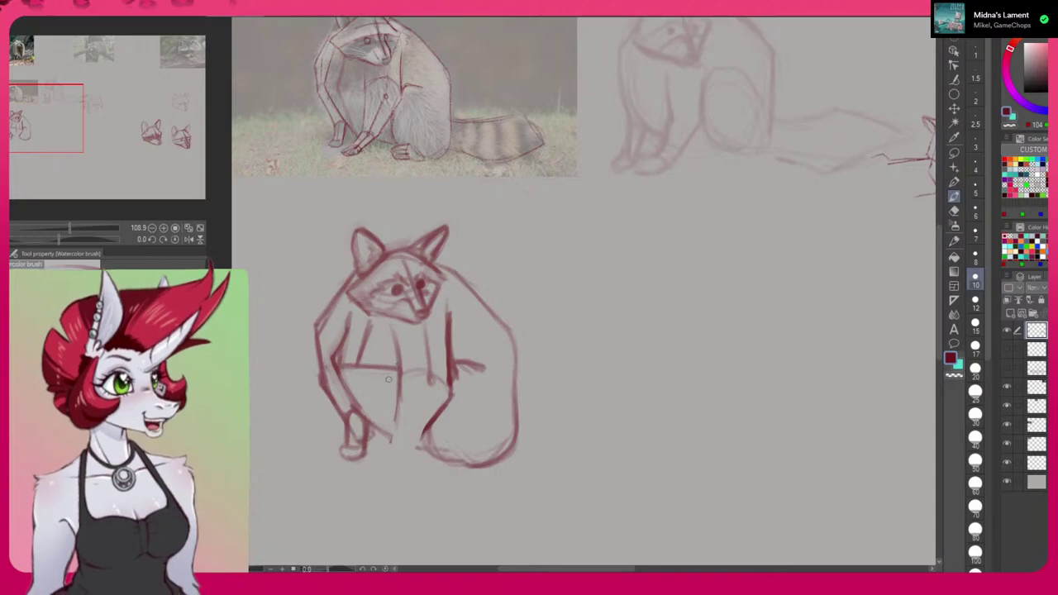
# Redraw the near lower foreleg reaching further forward to a new paw, and thin its heavy outer edge.
pyautogui.moveTo(397, 387)
pyautogui.mouseDown()
pyautogui.moveTo(399, 435)
pyautogui.moveTo(395, 389)
pyautogui.moveTo(408, 398)
pyautogui.moveTo(376, 465)
pyautogui.mouseUp()
pyautogui.moveTo(375, 468)
pyautogui.mouseDown()
pyautogui.moveTo(357, 477)
pyautogui.moveTo(388, 485)
pyautogui.moveTo(358, 483)
pyautogui.moveTo(379, 487)
pyautogui.moveTo(385, 471)
pyautogui.moveTo(391, 487)
pyautogui.moveTo(384, 477)
pyautogui.moveTo(421, 438)
pyautogui.mouseUp()
pyautogui.moveTo(390, 477)
pyautogui.mouseDown()
pyautogui.moveTo(446, 398)
pyautogui.moveTo(425, 437)
pyautogui.mouseUp()
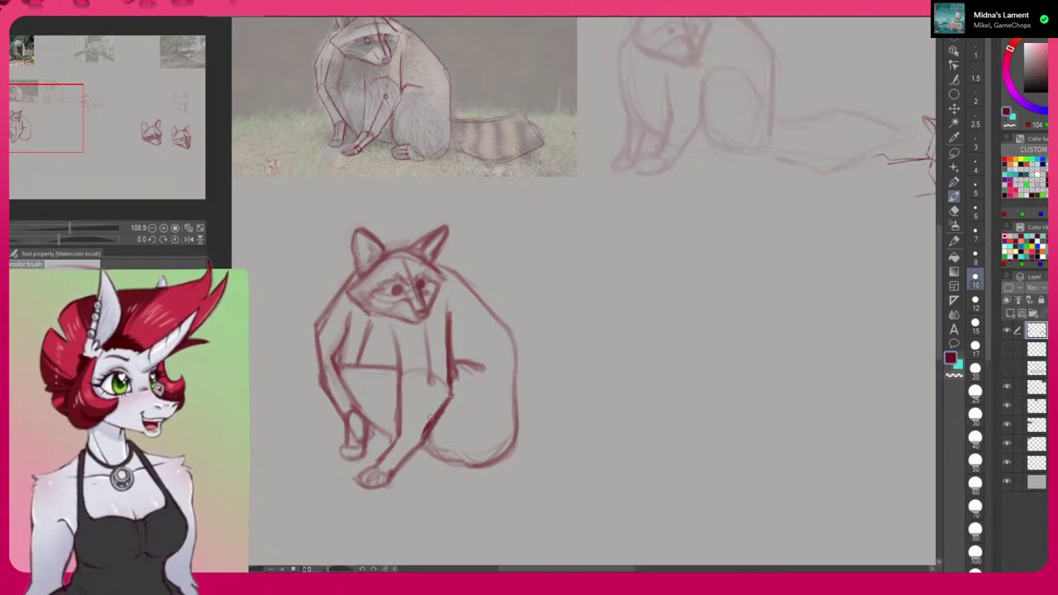
pyautogui.click(955, 376)
pyautogui.moveTo(445, 395); pyautogui.dragTo(425, 436)
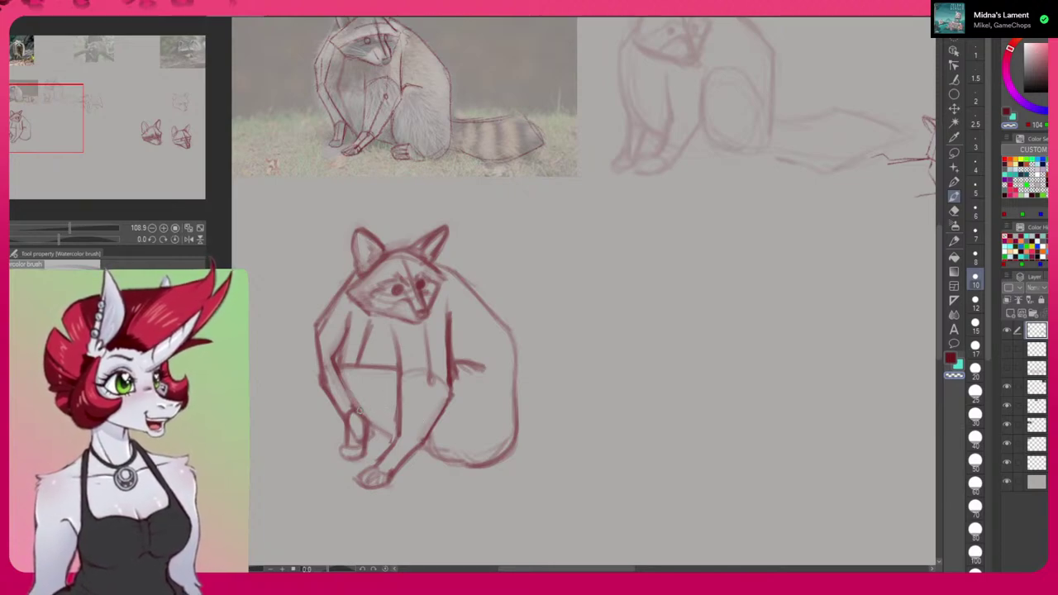
# Reinforce the belly line behind the forelegs in dark red, and outline a long bushy tail tapering to a point.
pyautogui.click(950, 357)
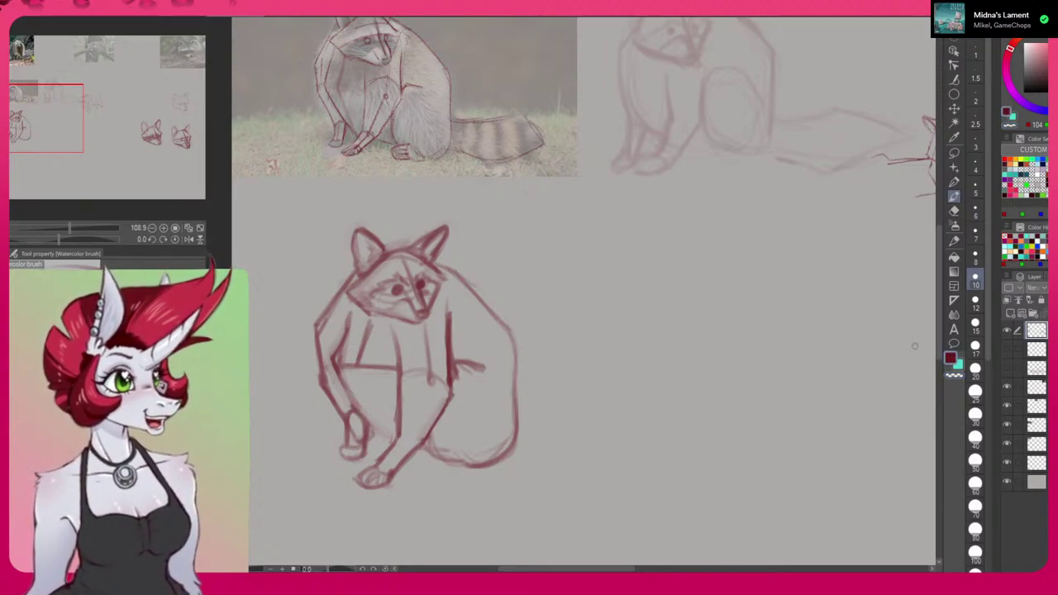
pyautogui.moveTo(345, 393)
pyautogui.mouseDown()
pyautogui.moveTo(419, 457)
pyautogui.moveTo(405, 458)
pyautogui.moveTo(434, 461)
pyautogui.moveTo(429, 431)
pyautogui.moveTo(464, 468)
pyautogui.mouseUp()
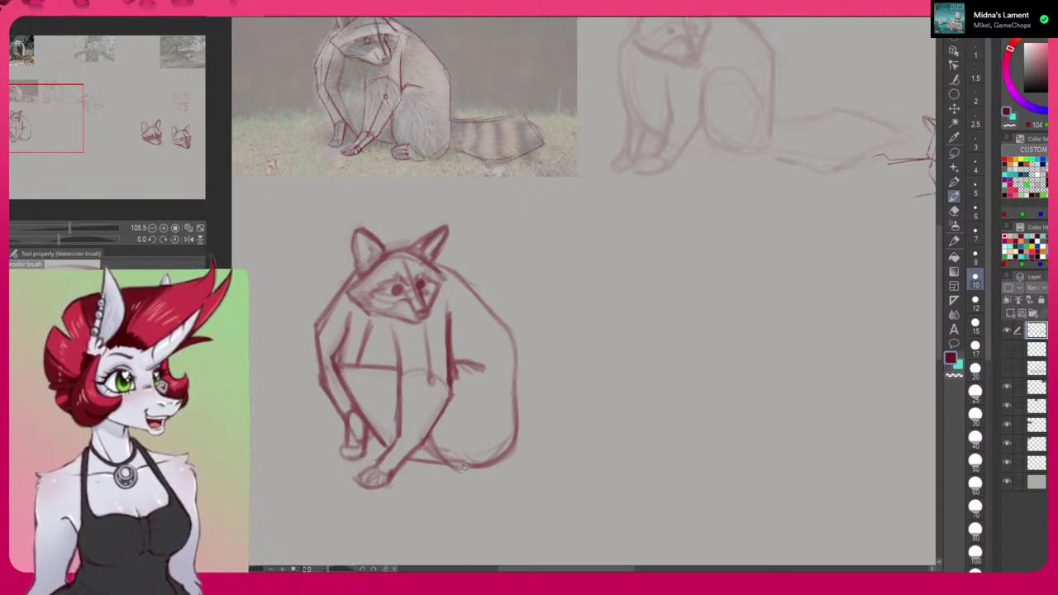
pyautogui.moveTo(515, 406)
pyautogui.mouseDown()
pyautogui.moveTo(655, 383)
pyautogui.moveTo(689, 413)
pyautogui.mouseUp()
pyautogui.moveTo(642, 383); pyautogui.dragTo(721, 420)
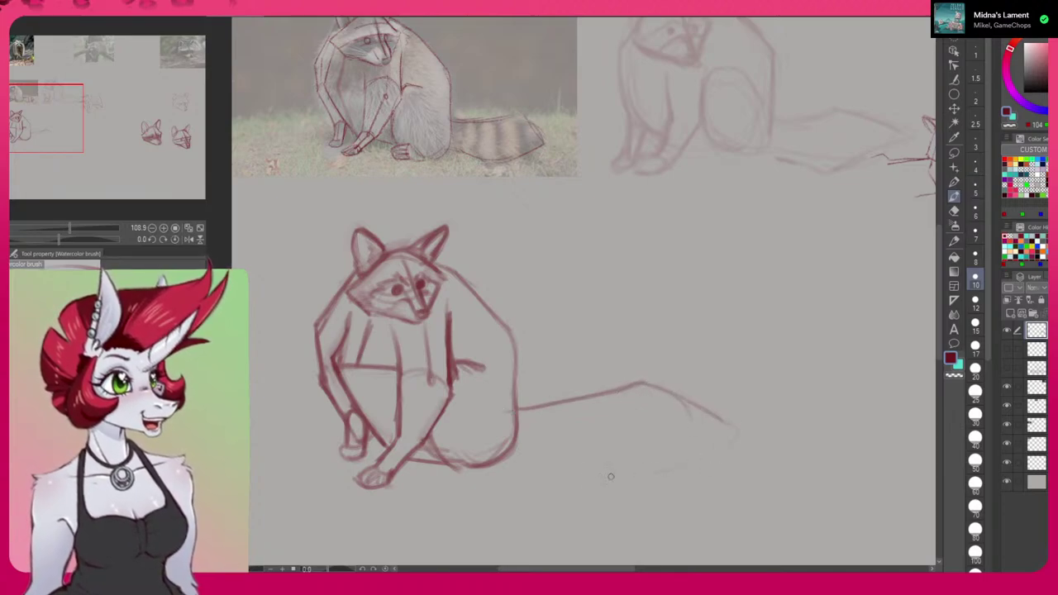
pyautogui.moveTo(509, 458)
pyautogui.mouseDown()
pyautogui.moveTo(572, 464)
pyautogui.moveTo(555, 444)
pyautogui.moveTo(610, 475)
pyautogui.moveTo(707, 451)
pyautogui.mouseUp()
pyautogui.moveTo(628, 478)
pyautogui.mouseDown()
pyautogui.moveTo(733, 440)
pyautogui.moveTo(696, 454)
pyautogui.moveTo(733, 405)
pyautogui.mouseUp()
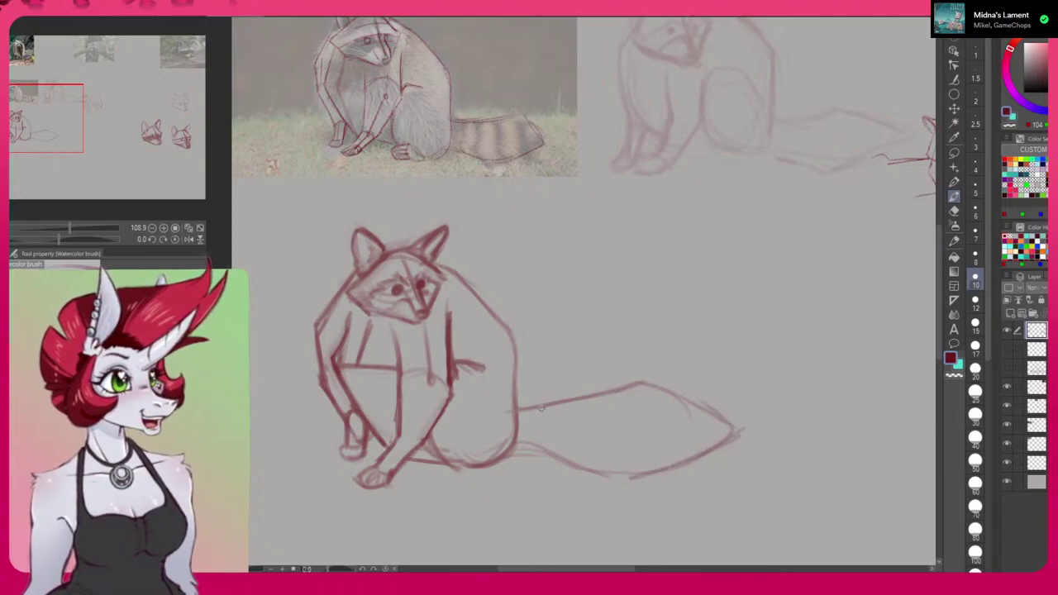
pyautogui.moveTo(519, 398); pyautogui.dragTo(592, 395)
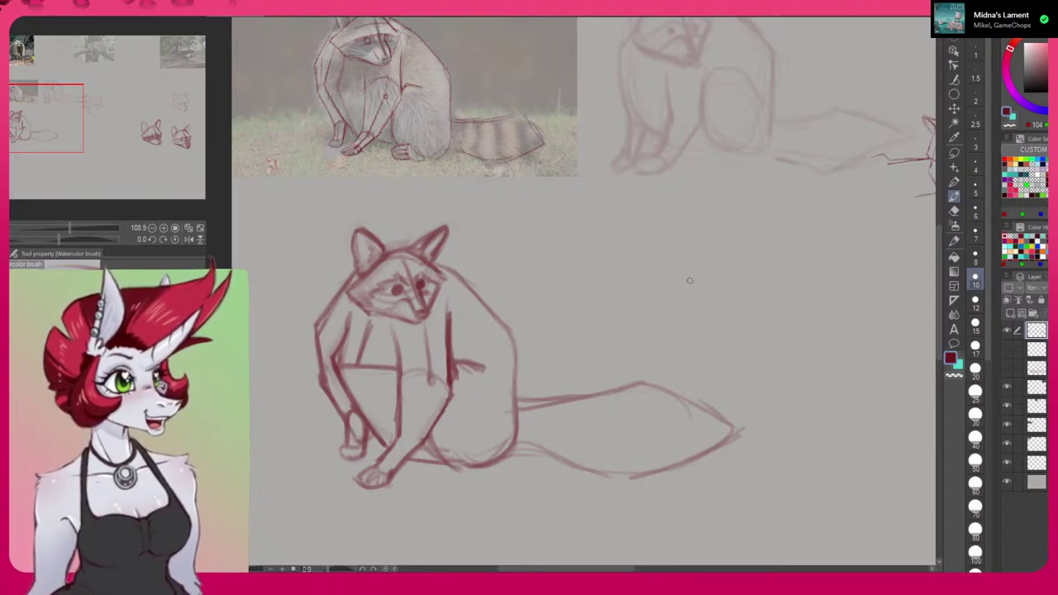
# Lasso the whole seated raccoon sketch and scale it down with a transform.
pyautogui.moveTo(939, 266)
pyautogui.mouseDown()
pyautogui.moveTo(940, 247)
pyautogui.moveTo(936, 258)
pyautogui.mouseUp()
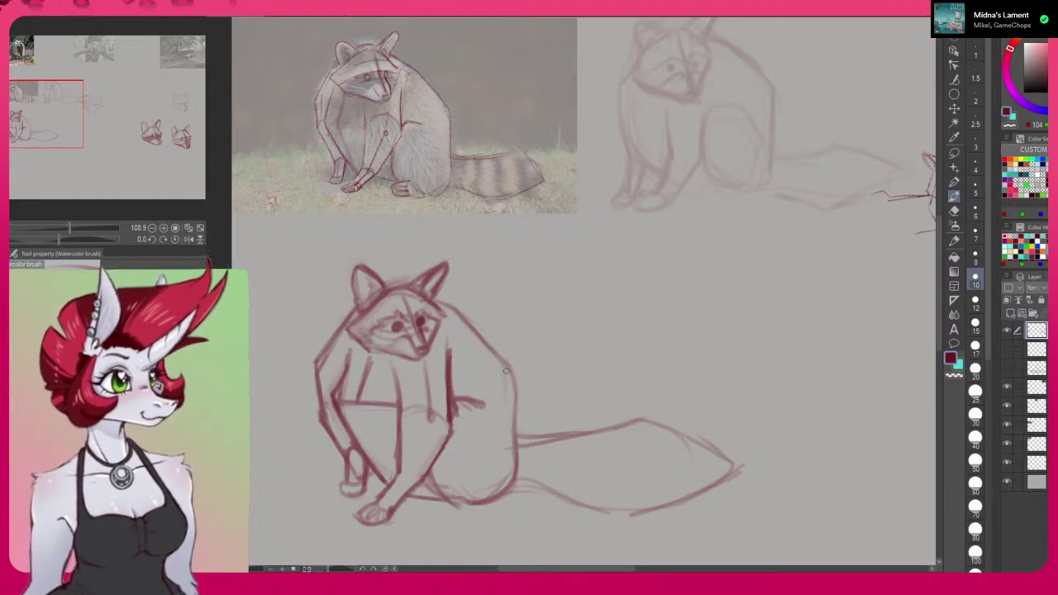
pyautogui.click(953, 152)
pyautogui.moveTo(706, 380)
pyautogui.mouseDown()
pyautogui.moveTo(374, 234)
pyautogui.moveTo(403, 563)
pyautogui.mouseUp()
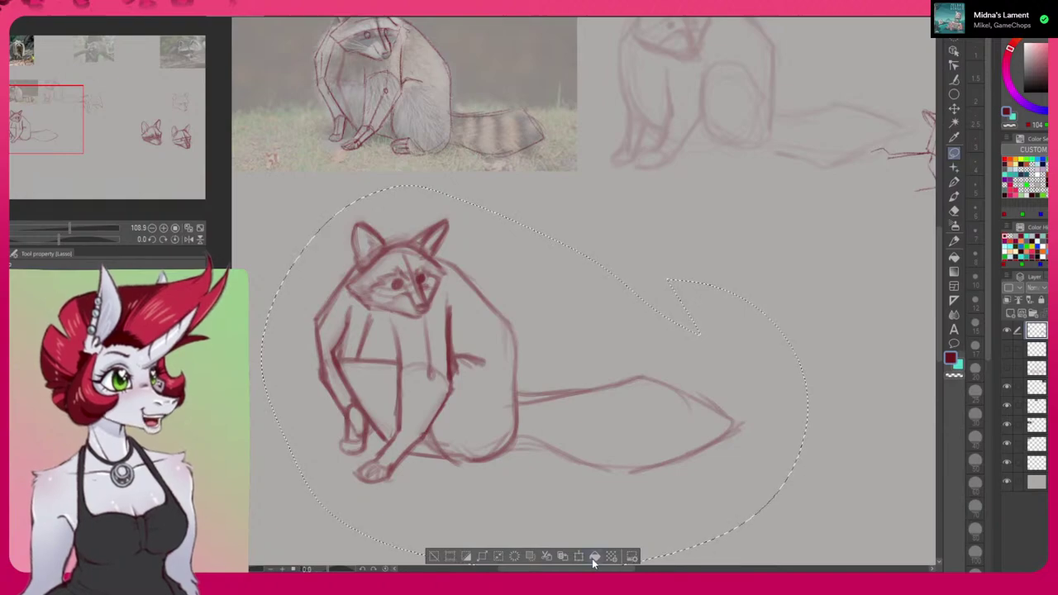
pyautogui.hotkey('ctrl', 't')
pyautogui.moveTo(810, 181)
pyautogui.mouseDown()
pyautogui.moveTo(601, 334)
pyautogui.moveTo(540, 415)
pyautogui.mouseUp()
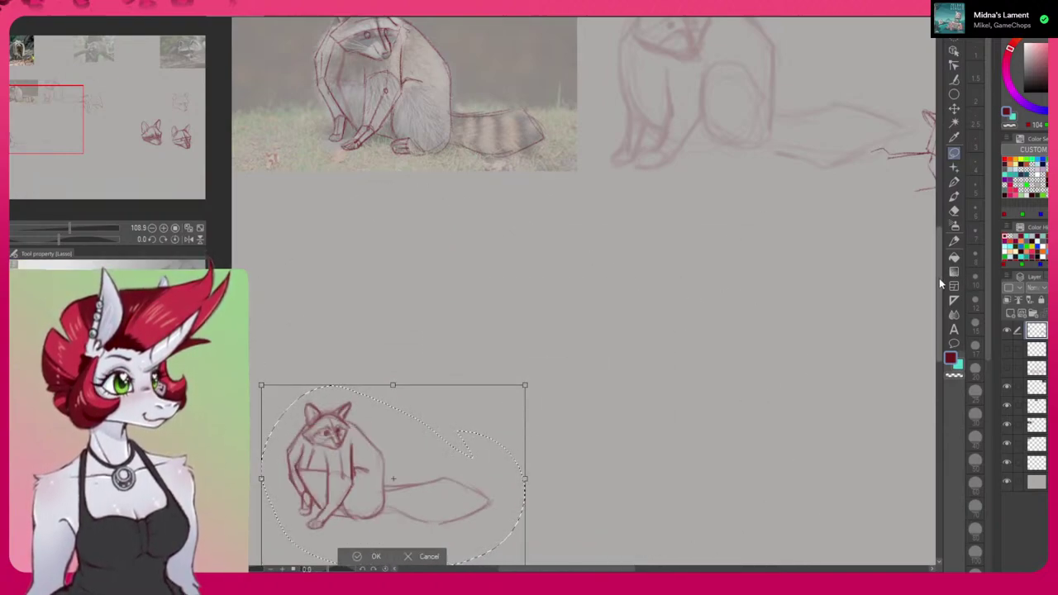
# Move the sketch over the reference photo, resize it to match the photographed raccoon, and apply the transform.
pyautogui.scroll(3, 939, 277)
pyautogui.scroll(-1, 940, 264)
pyautogui.scroll(-2, 941, 265)
pyautogui.moveTo(397, 504); pyautogui.dragTo(479, 270)
pyautogui.moveTo(606, 383); pyautogui.dragTo(702, 450)
pyautogui.moveTo(677, 408)
pyautogui.mouseDown()
pyautogui.moveTo(651, 310)
pyautogui.moveTo(590, 208)
pyautogui.mouseUp()
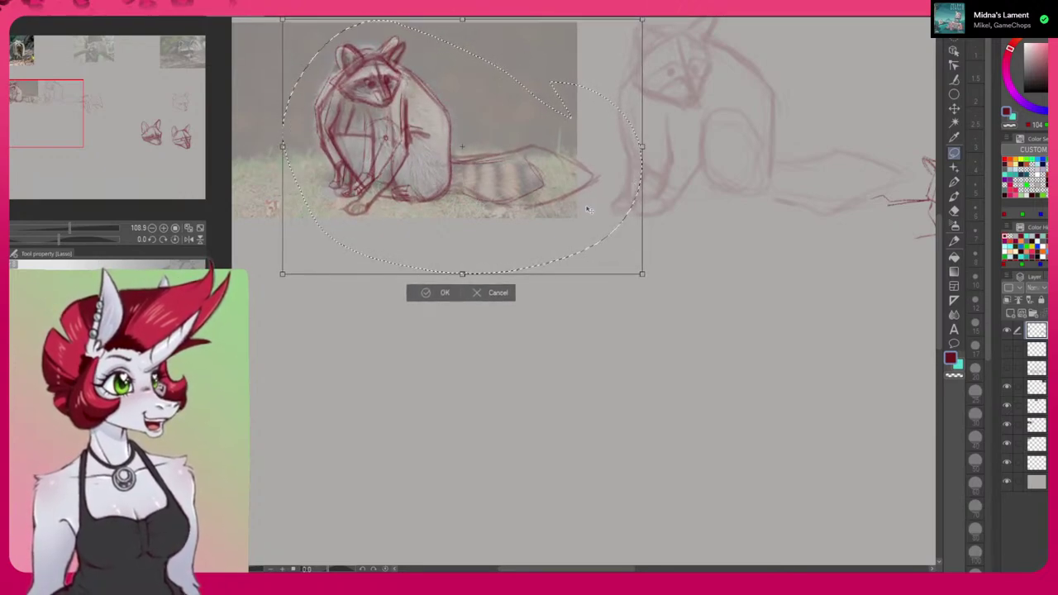
pyautogui.moveTo(938, 273); pyautogui.dragTo(938, 256)
pyautogui.moveTo(619, 287); pyautogui.dragTo(614, 282)
pyautogui.moveTo(635, 338); pyautogui.dragTo(645, 349)
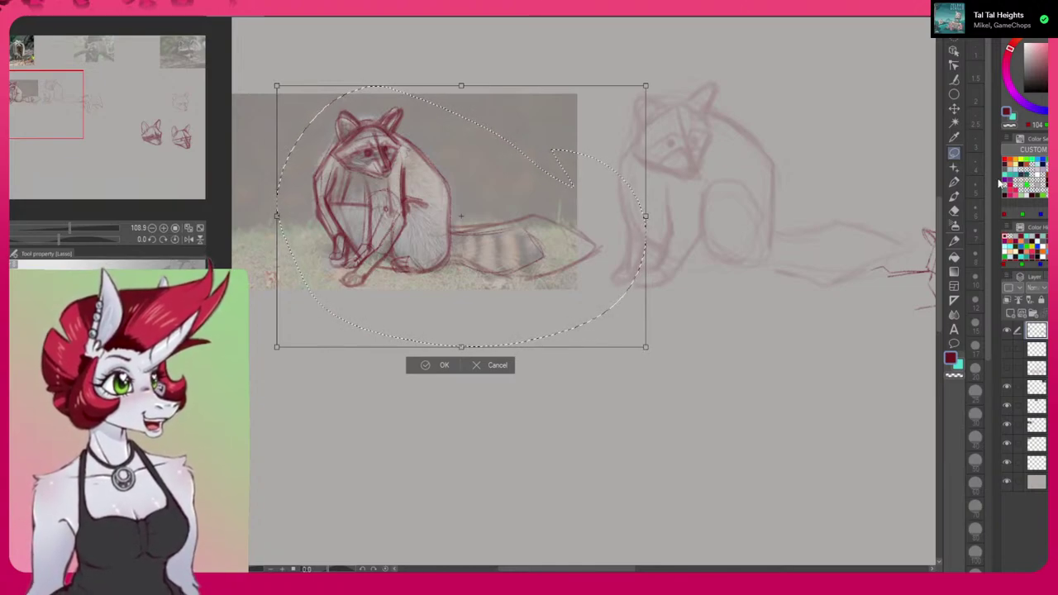
pyautogui.click(422, 367)
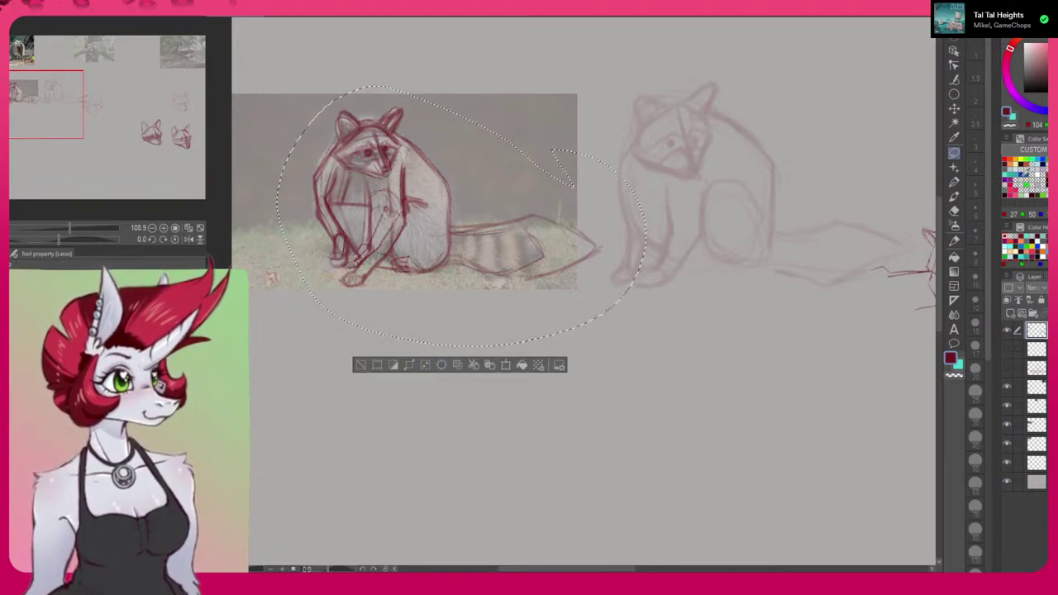
# Try recoloring the overlaid raccoon sketch dark blue with a very large Line art brush, and toggle its layer to compare it with the photo.
pyautogui.click(953, 181)
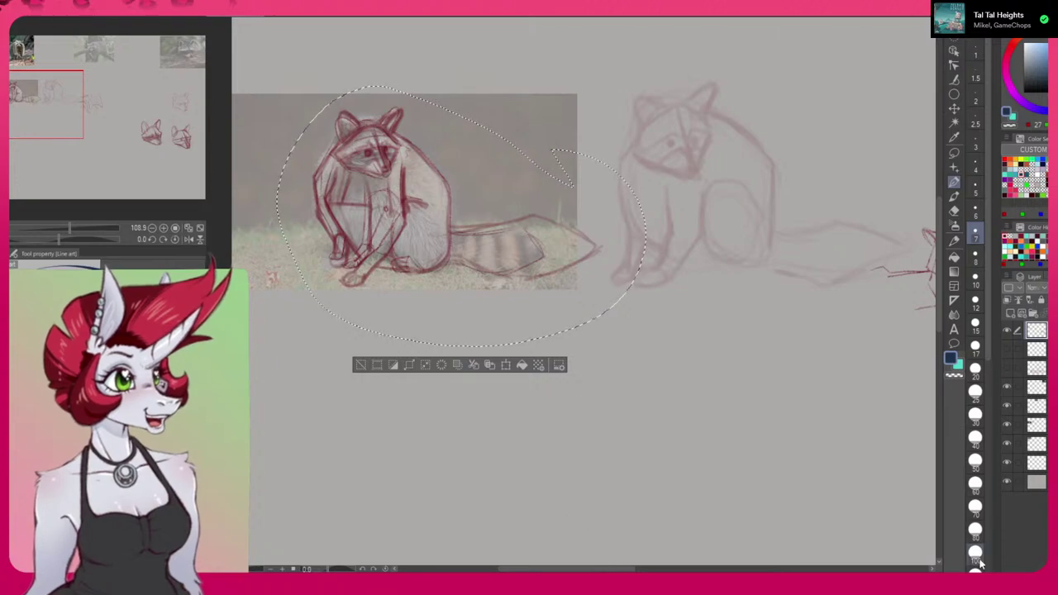
pyautogui.moveTo(597, 244); pyautogui.dragTo(535, 307)
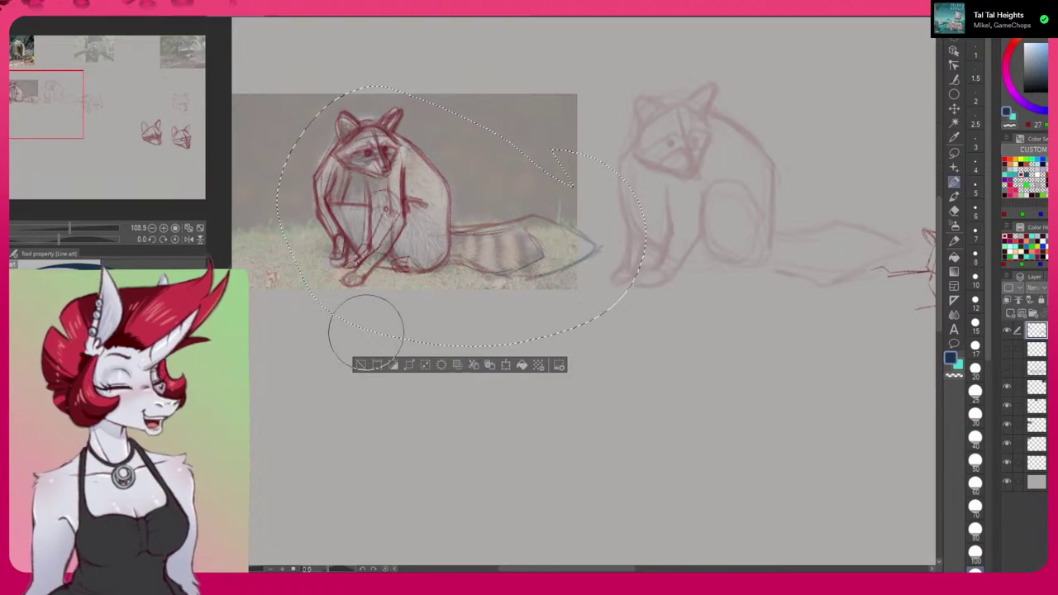
pyautogui.moveTo(494, 180)
pyautogui.mouseDown()
pyautogui.moveTo(582, 64)
pyautogui.moveTo(377, 182)
pyautogui.mouseUp()
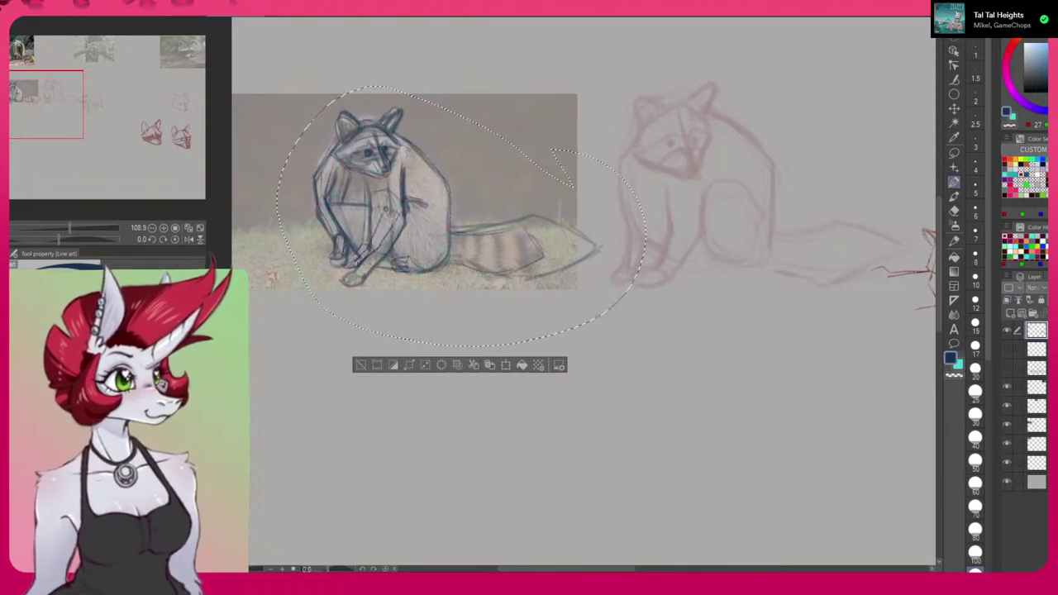
pyautogui.click(1006, 330)
pyautogui.click(1006, 331)
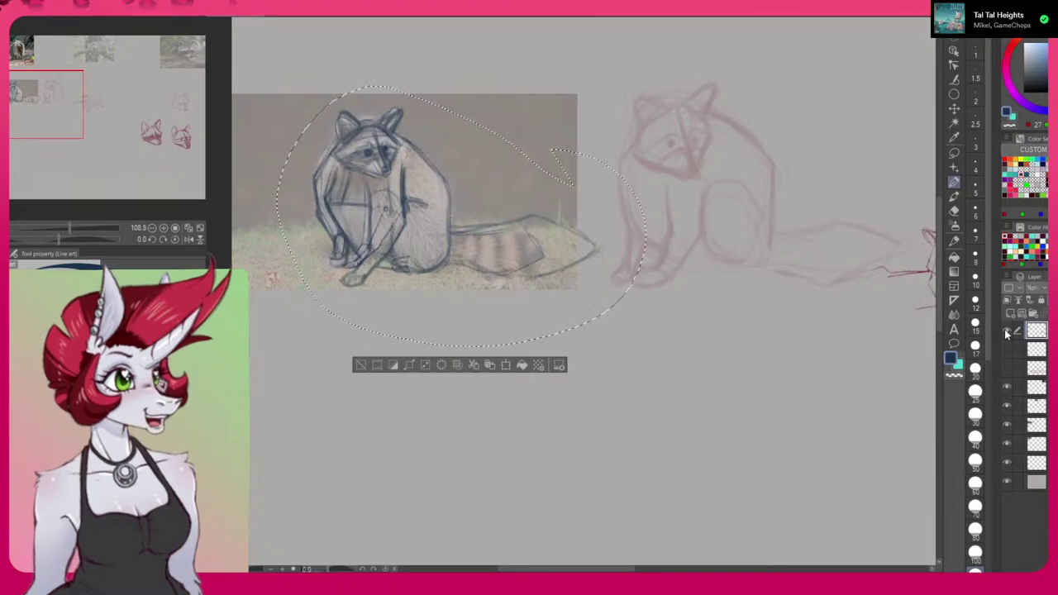
pyautogui.click(1005, 330)
pyautogui.click(1006, 331)
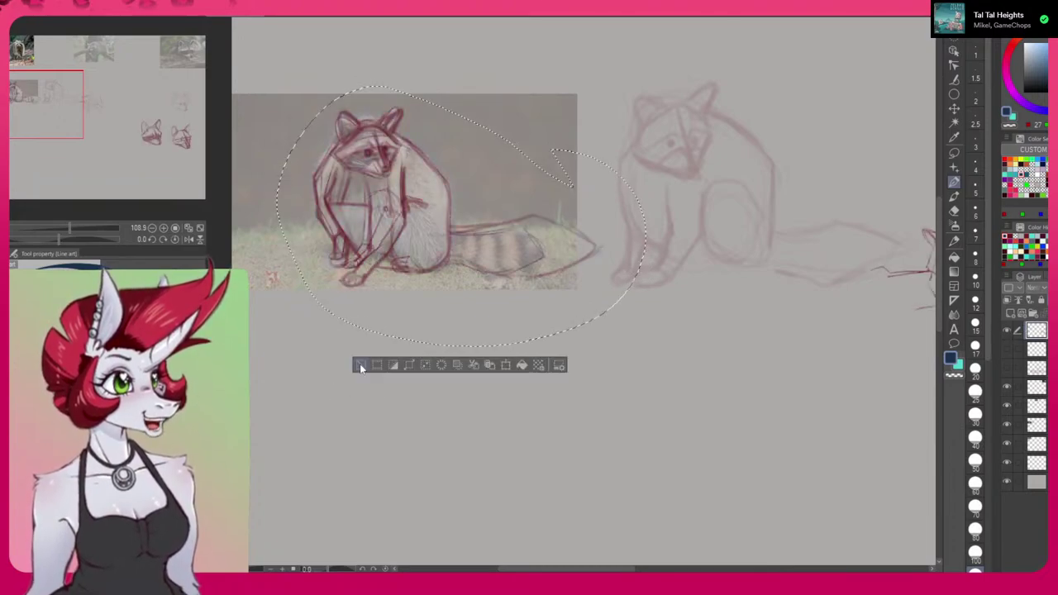
# Undo back to the full-size sketch below the photo, and cut the selected drawing onto a new layer.
pyautogui.hotkey('ctrl', 'z')
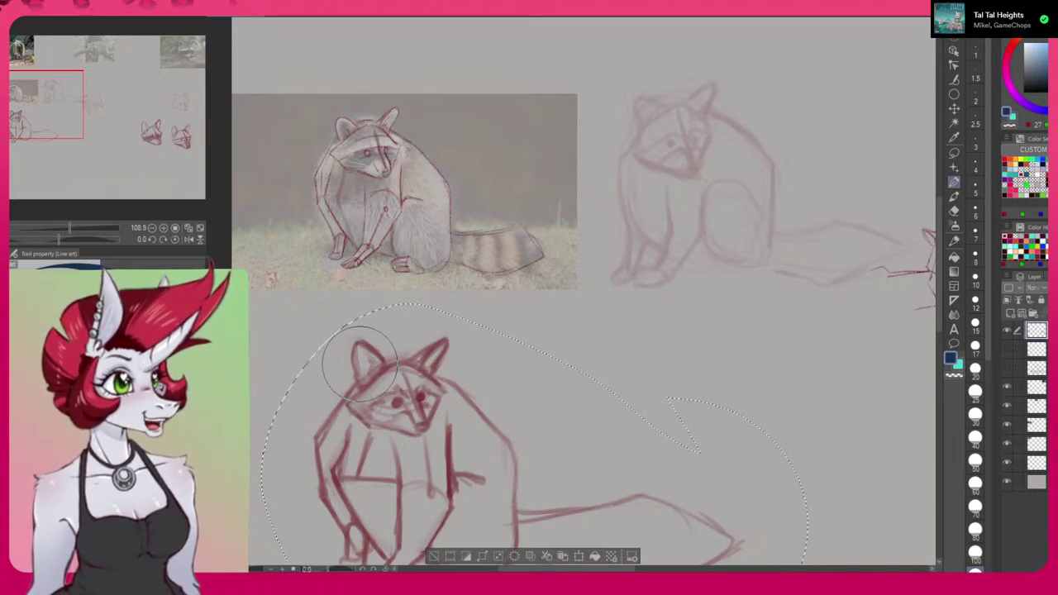
pyautogui.press('Delete')
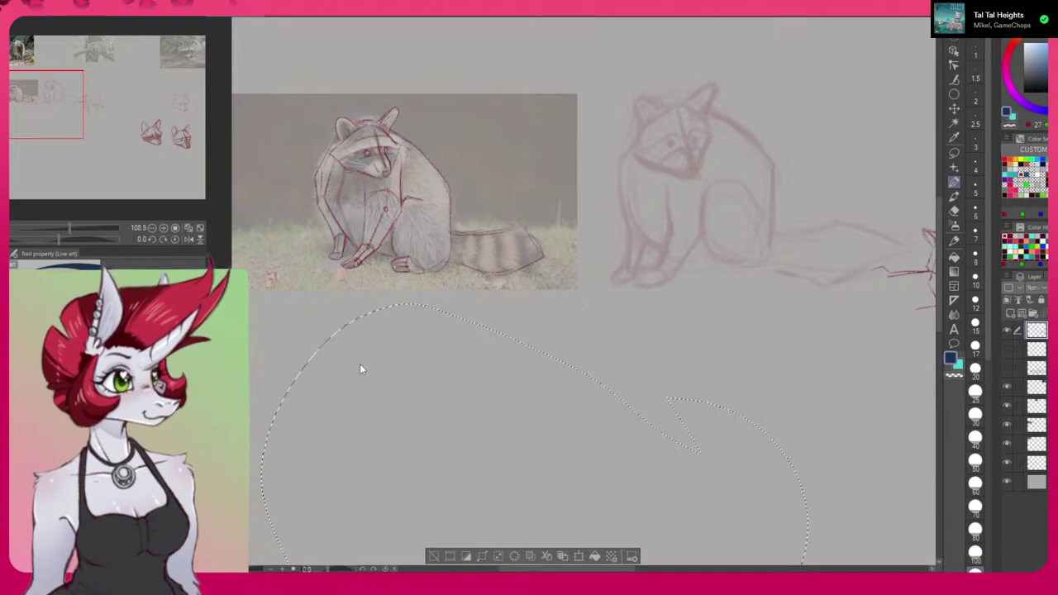
pyautogui.hotkey('ctrl', 'z')
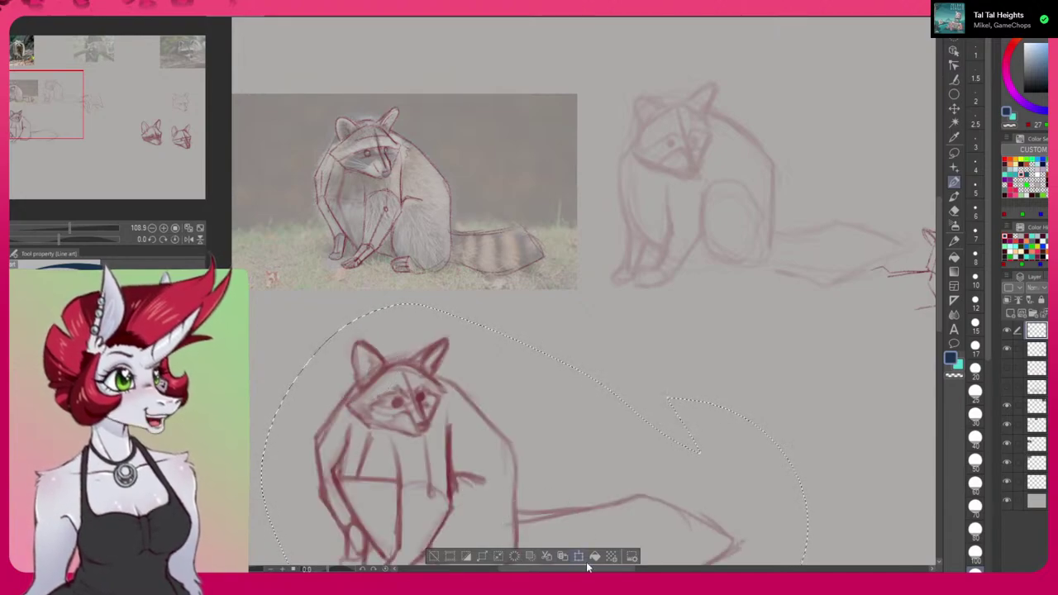
# Recolor the selected seated raccoon sketch dark blue and scale it down with a transform.
pyautogui.scroll(-3, 736, 273)
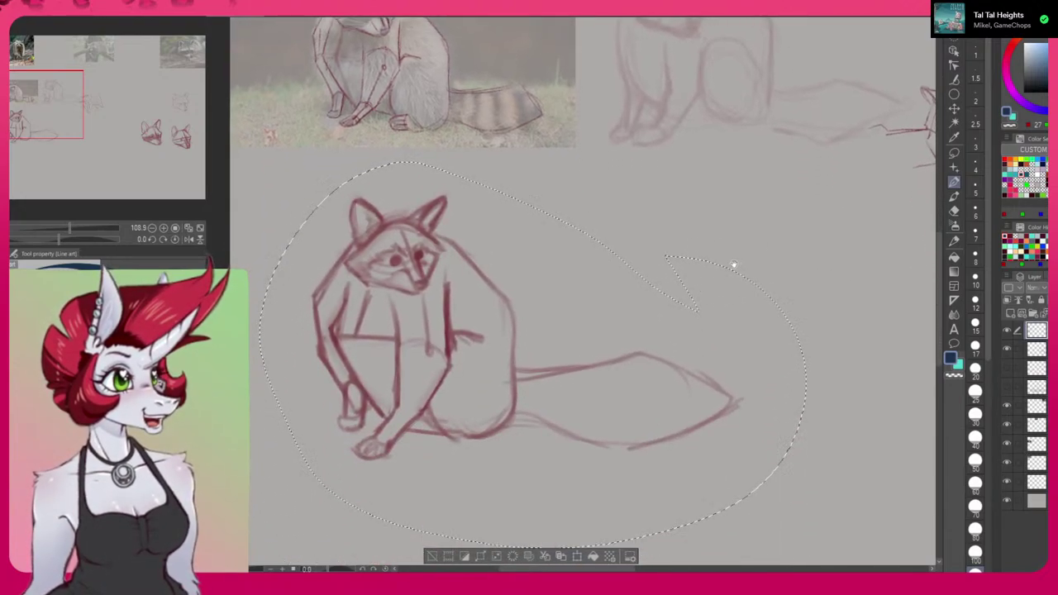
pyautogui.moveTo(740, 423)
pyautogui.mouseDown()
pyautogui.moveTo(685, 378)
pyautogui.moveTo(484, 484)
pyautogui.moveTo(649, 189)
pyautogui.moveTo(404, 335)
pyautogui.mouseUp()
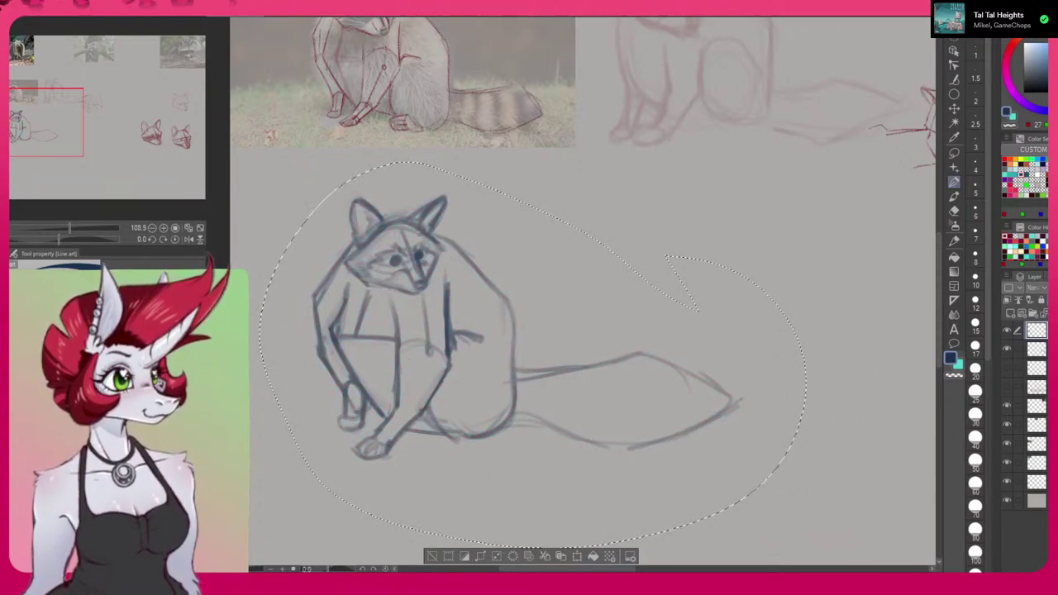
pyautogui.hotkey('ctrl', 't')
pyautogui.moveTo(788, 545)
pyautogui.mouseDown()
pyautogui.moveTo(602, 449)
pyautogui.moveTo(584, 390)
pyautogui.mouseUp()
pyautogui.press('Return')
# Move the blue sketch over the reference photo and fine-tune its size to match the photographed raccoon, clearing the selection.
pyautogui.moveTo(662, 282)
pyautogui.mouseDown()
pyautogui.moveTo(752, 422)
pyautogui.moveTo(755, 452)
pyautogui.mouseUp()
pyautogui.hotkey('ctrl', 't')
pyautogui.moveTo(610, 467); pyautogui.dragTo(641, 254)
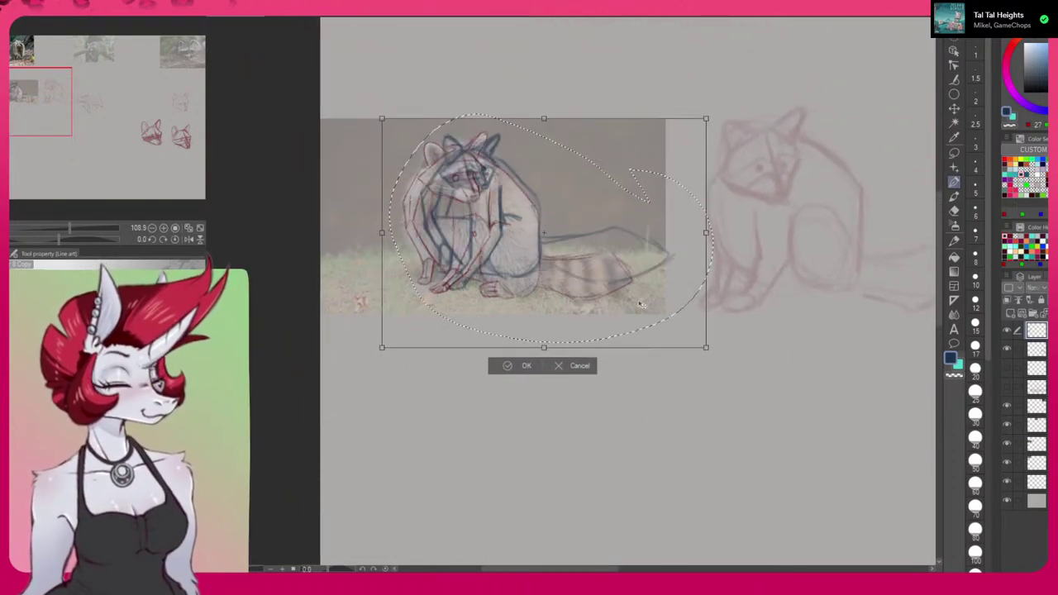
pyautogui.press('Return')
pyautogui.hotkey('ctrl', 't')
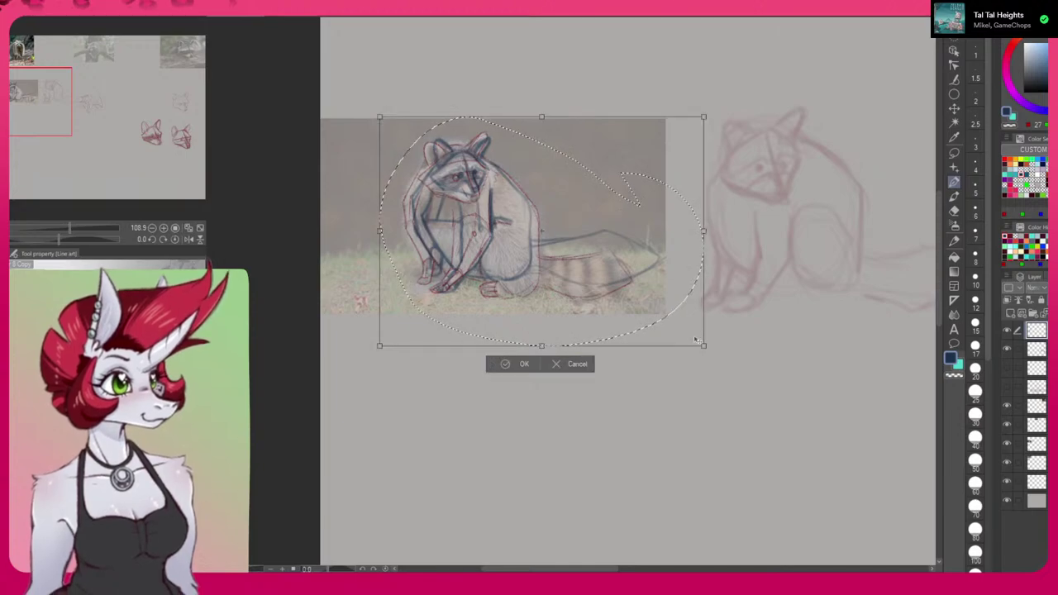
pyautogui.moveTo(702, 347)
pyautogui.mouseDown()
pyautogui.moveTo(736, 369)
pyautogui.moveTo(703, 343)
pyautogui.moveTo(727, 351)
pyautogui.moveTo(712, 350)
pyautogui.mouseUp()
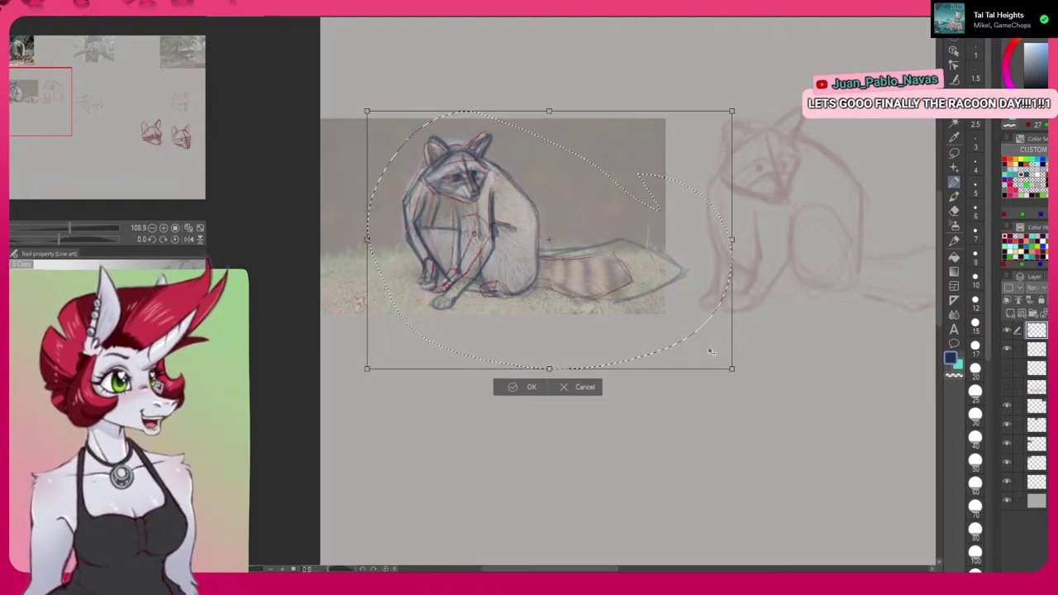
pyautogui.click(513, 394)
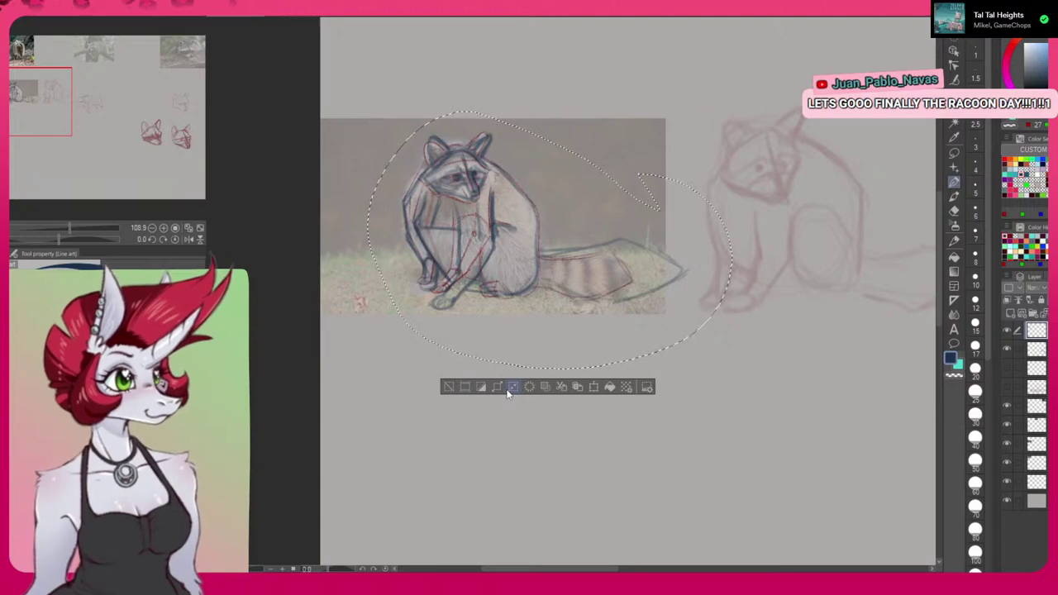
pyautogui.click(448, 387)
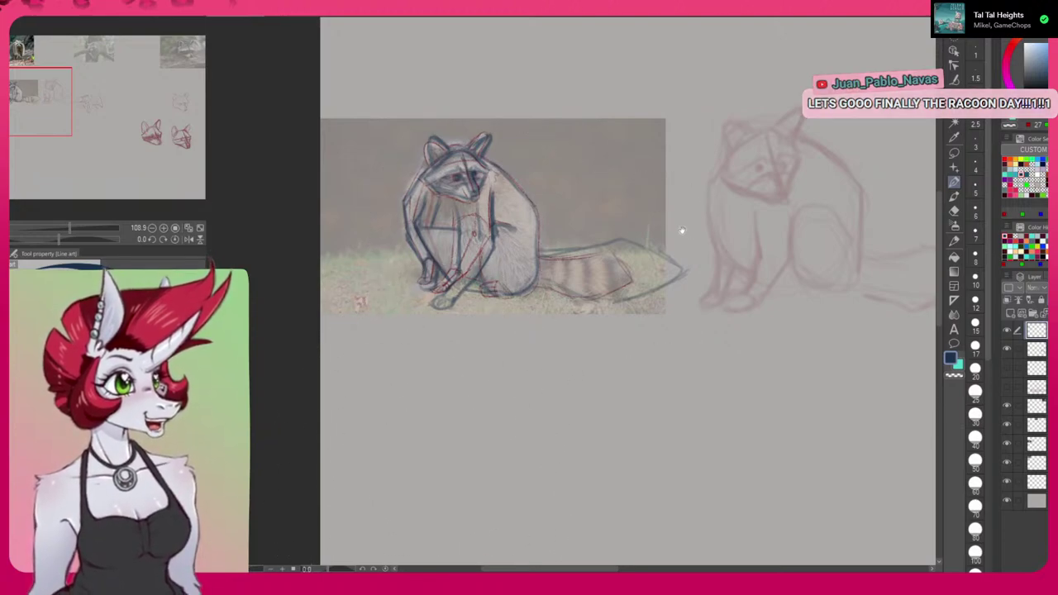
# Toggle the blue sketch layer off and on repeatedly to compare its proportions with the traced reference photo.
pyautogui.moveTo(540, 165); pyautogui.dragTo(562, 155)
pyautogui.moveTo(584, 231); pyautogui.dragTo(685, 237)
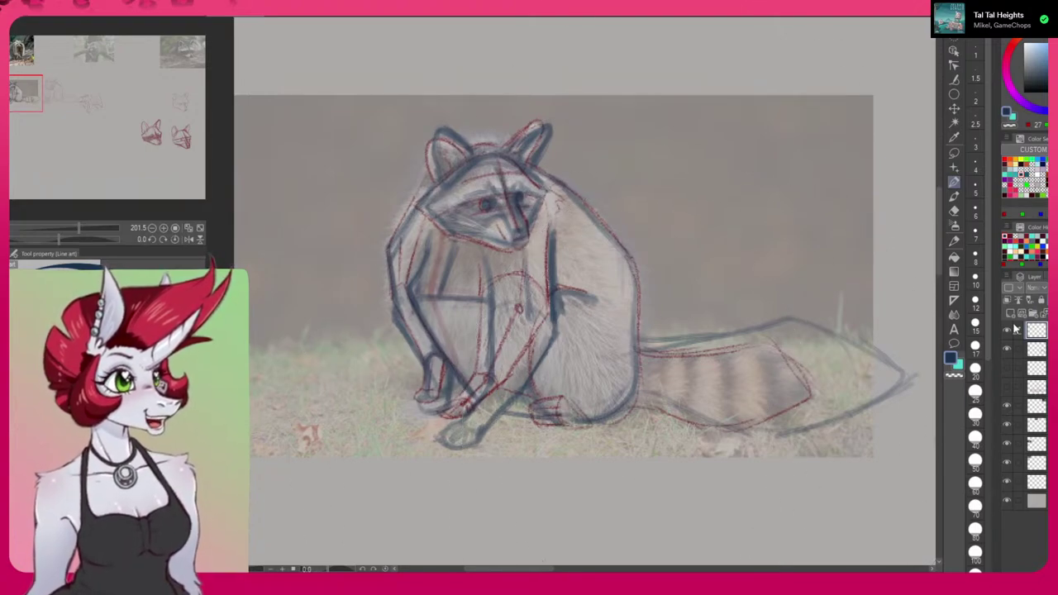
pyautogui.click(1006, 330)
pyautogui.click(1005, 329)
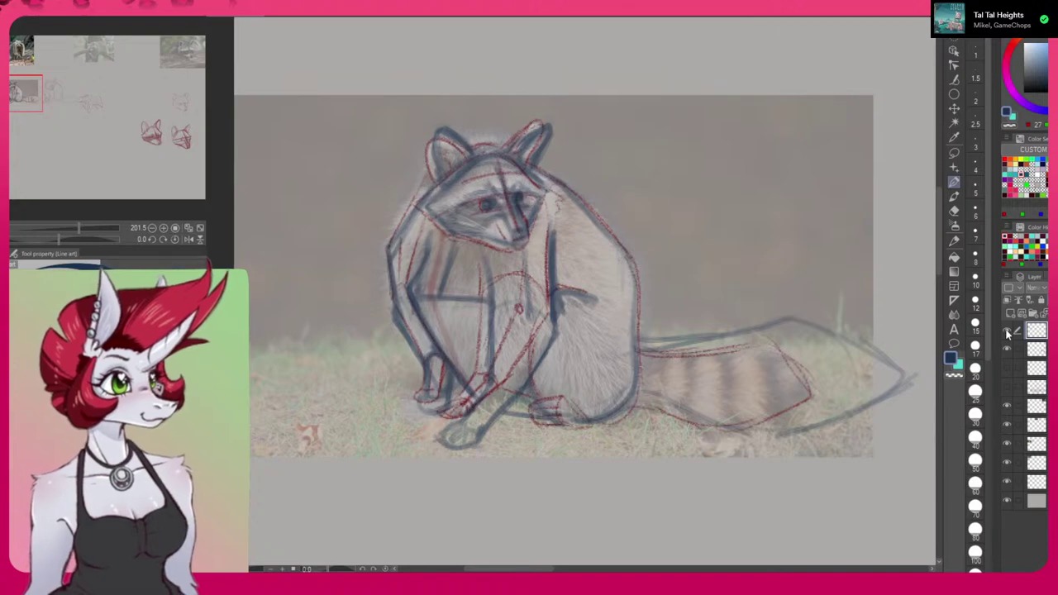
pyautogui.click(1005, 329)
pyautogui.click(1004, 329)
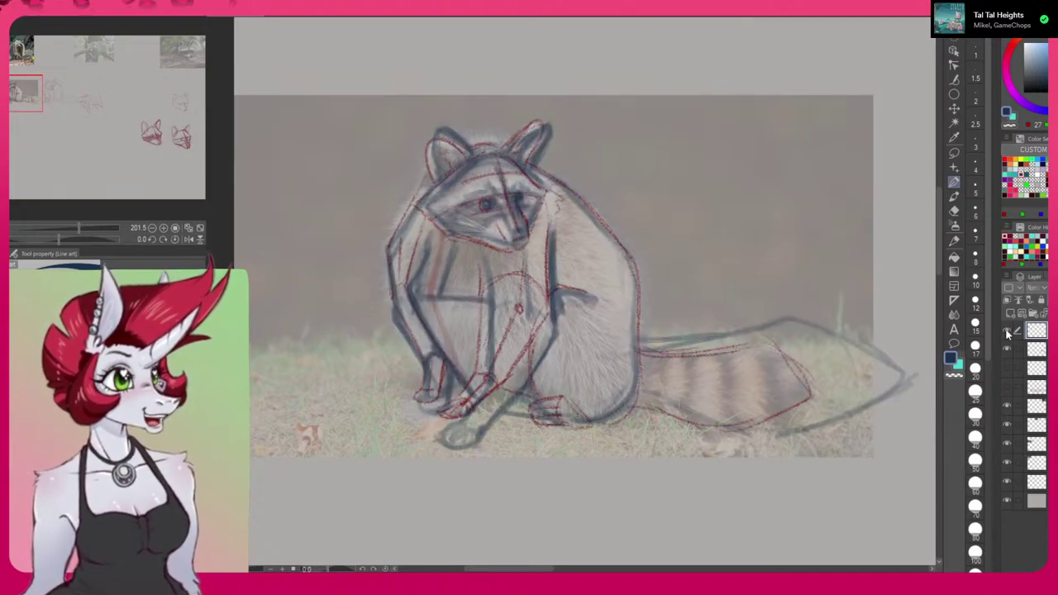
pyautogui.click(1005, 330)
pyautogui.click(1005, 329)
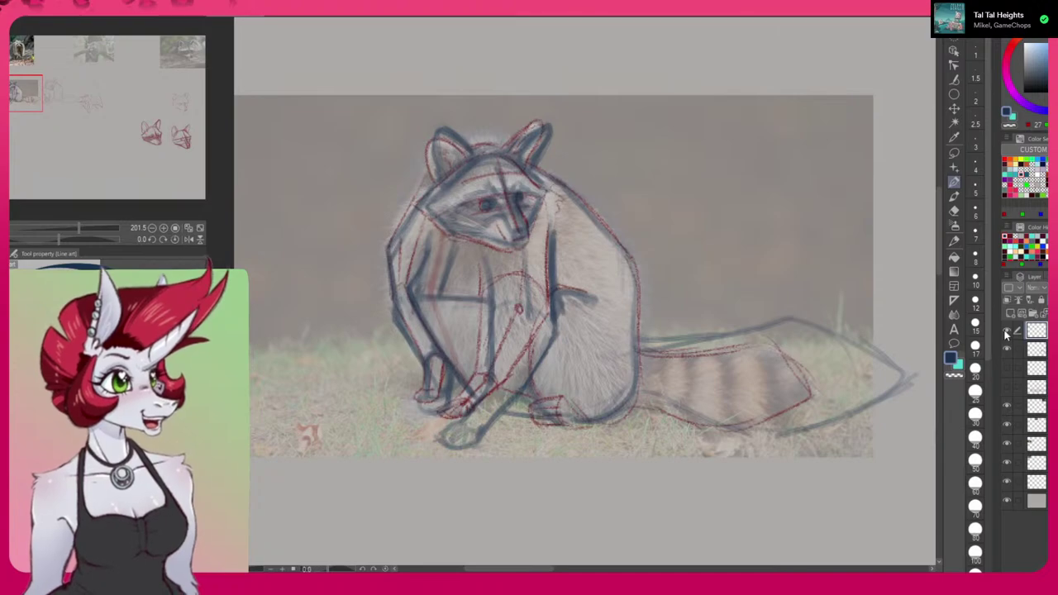
pyautogui.click(1005, 330)
pyautogui.click(1005, 331)
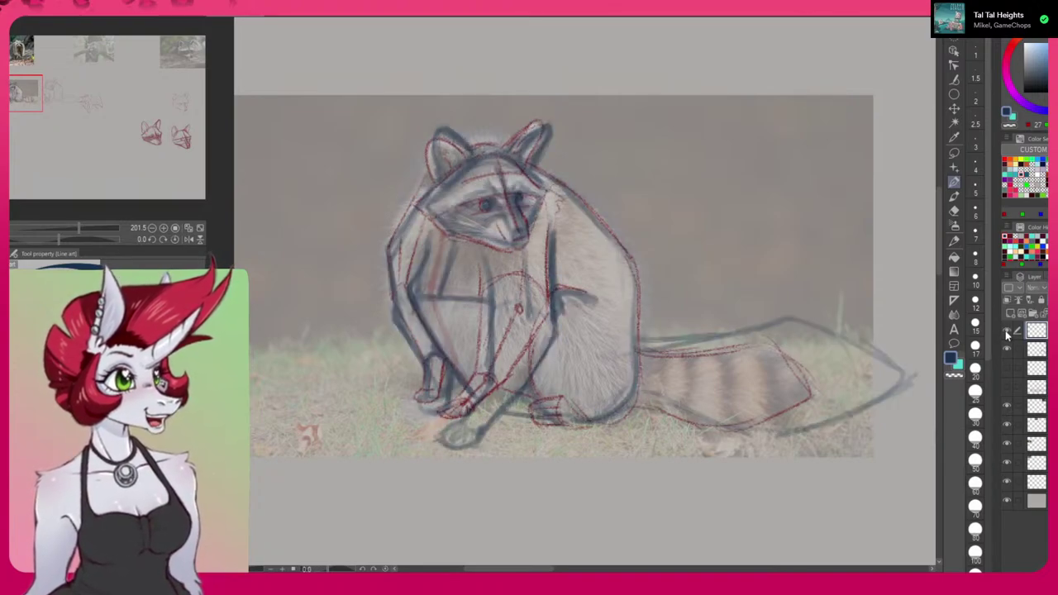
pyautogui.click(1006, 331)
pyautogui.click(1006, 331)
pyautogui.click(1005, 331)
pyautogui.click(1005, 330)
pyautogui.click(1004, 330)
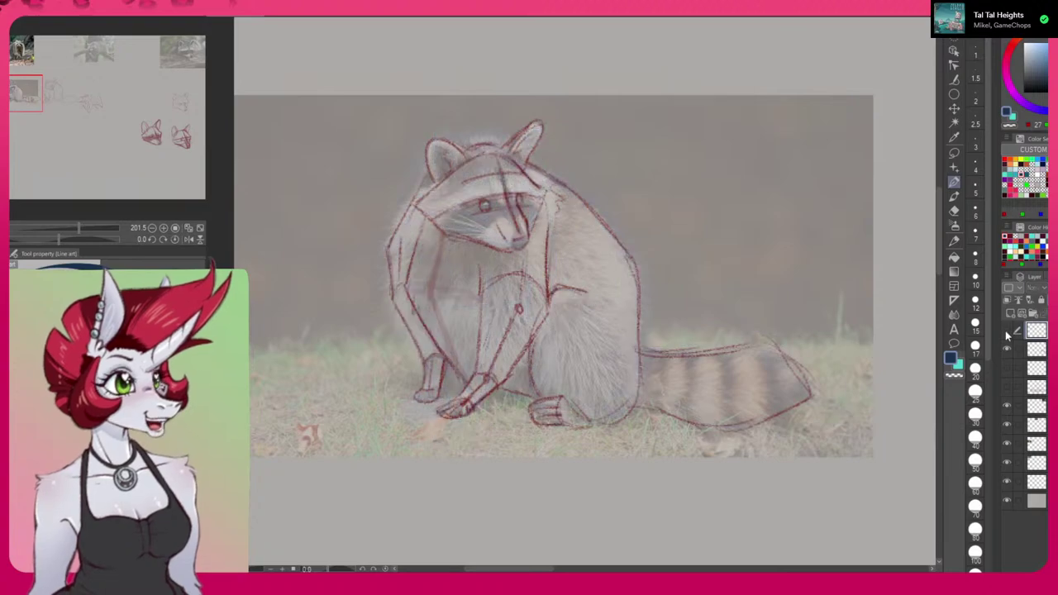
pyautogui.click(1005, 330)
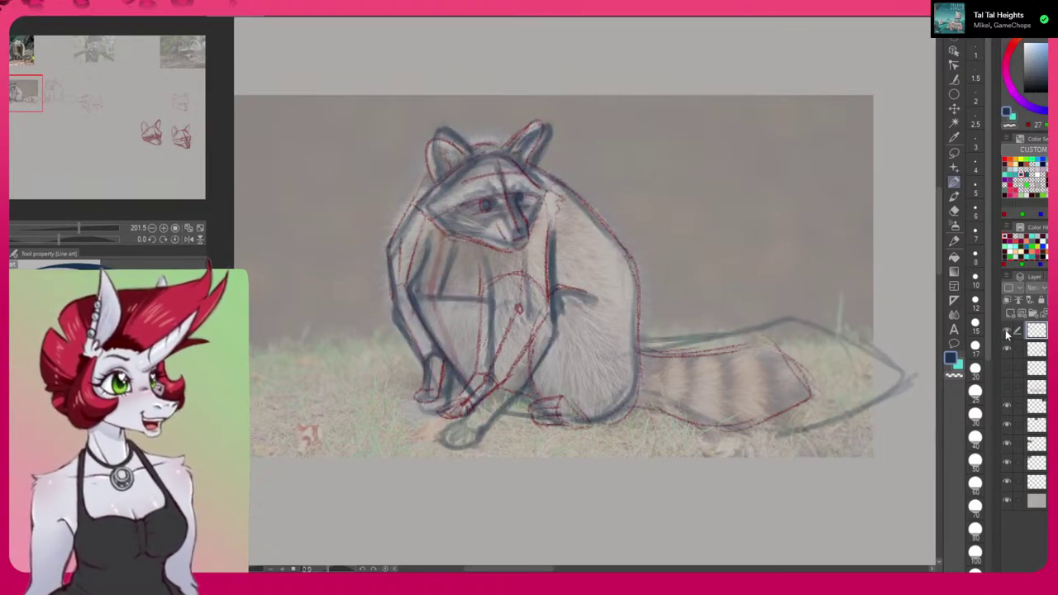
# Move the blue raccoon sketch off the reference photo into the empty space directly below it.
pyautogui.click(188, 228)
pyautogui.press('k')
pyautogui.moveTo(430, 344)
pyautogui.mouseDown()
pyautogui.moveTo(429, 413)
pyautogui.moveTo(432, 403)
pyautogui.mouseUp()
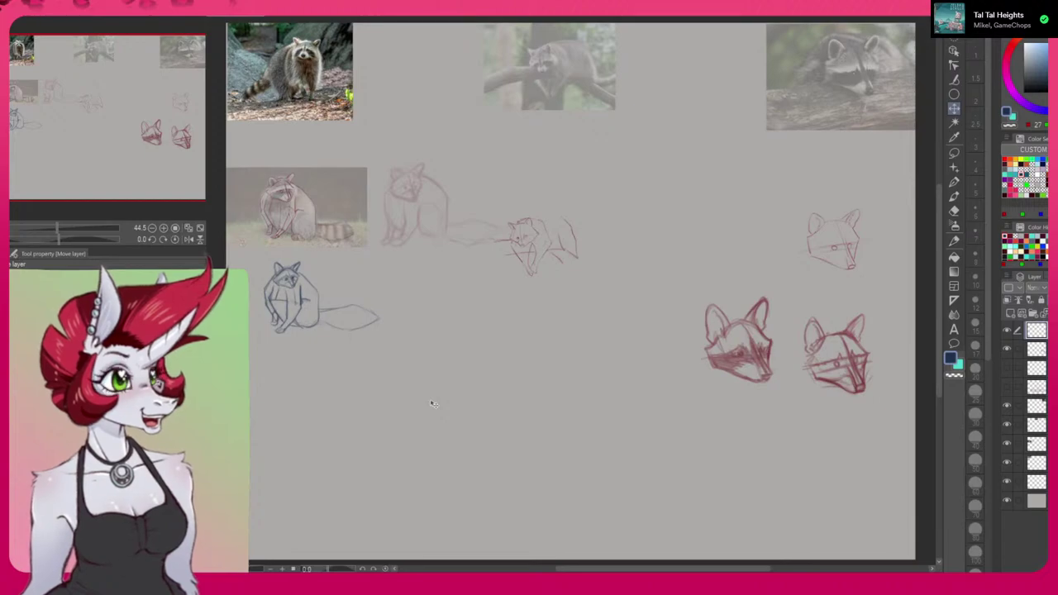
# Lasso the blue sketch's tail, scale it down toward the body, and clear the selection.
pyautogui.click(955, 151)
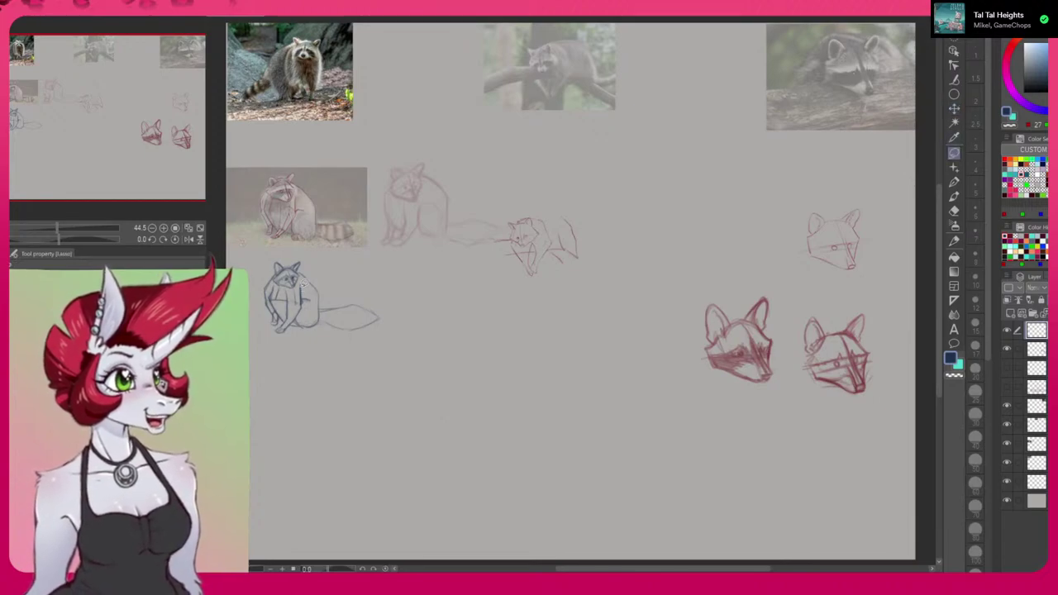
pyautogui.moveTo(320, 312)
pyautogui.mouseDown()
pyautogui.moveTo(363, 350)
pyautogui.moveTo(319, 307)
pyautogui.mouseUp()
pyautogui.click(422, 373)
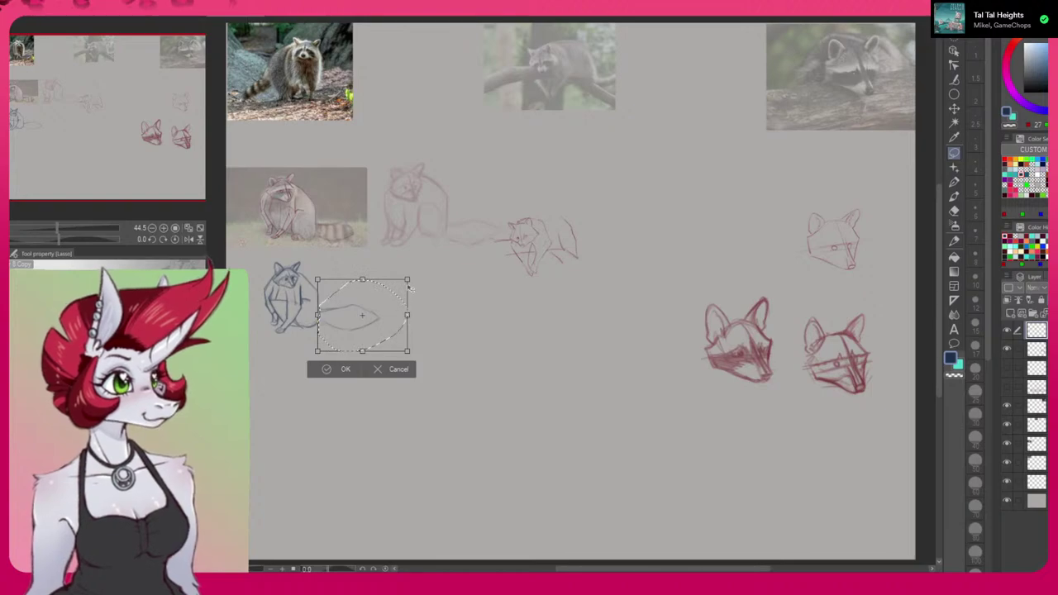
pyautogui.moveTo(406, 315); pyautogui.dragTo(383, 318)
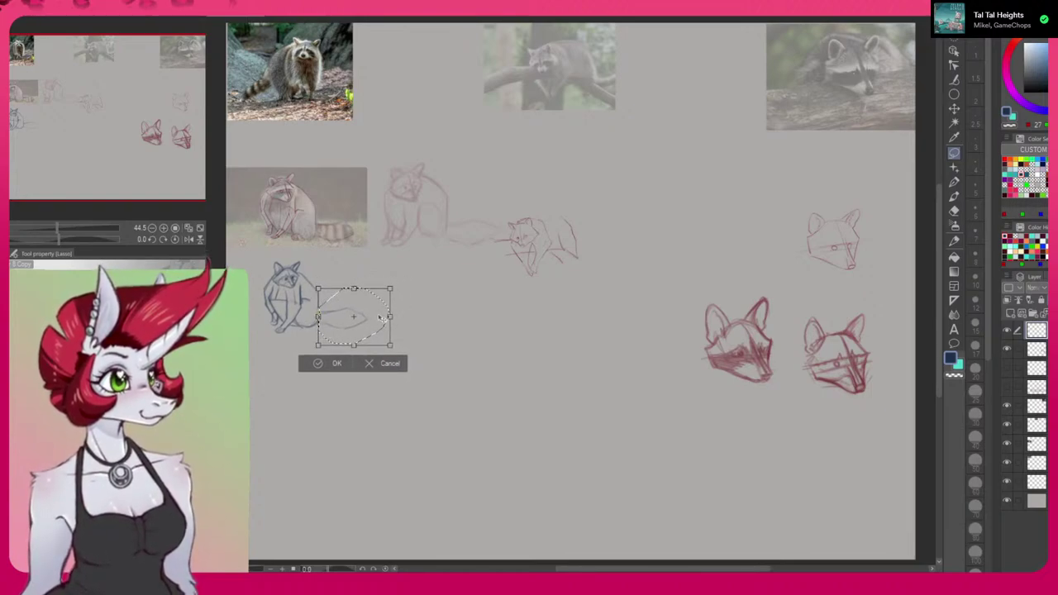
pyautogui.click(319, 364)
pyautogui.click(254, 366)
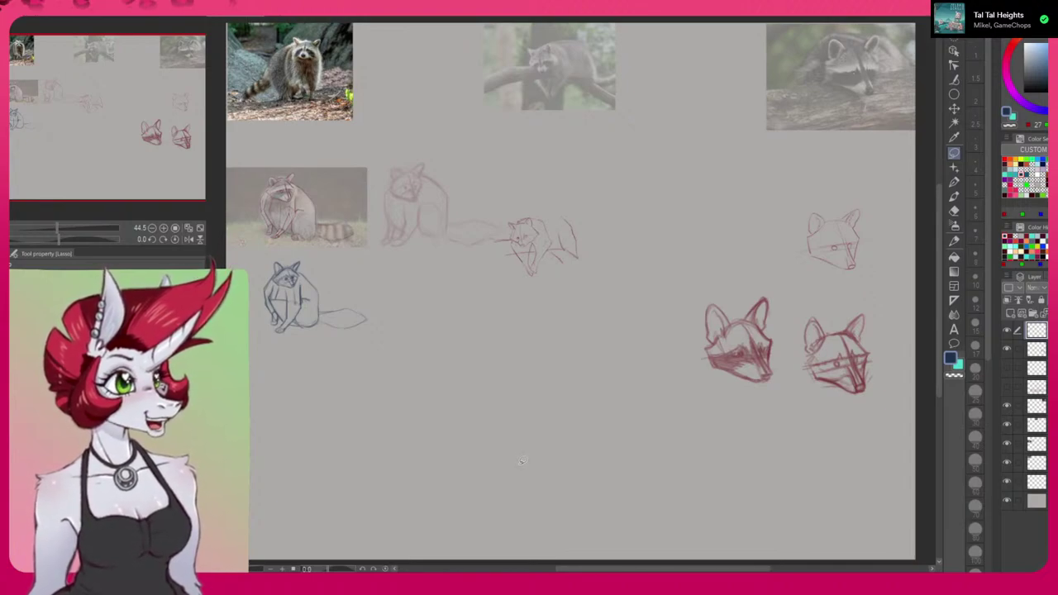
# Lasso the face of the blue raccoon sketch and nudge it slightly sideways with a transform.
pyautogui.scroll(6, 345, 294)
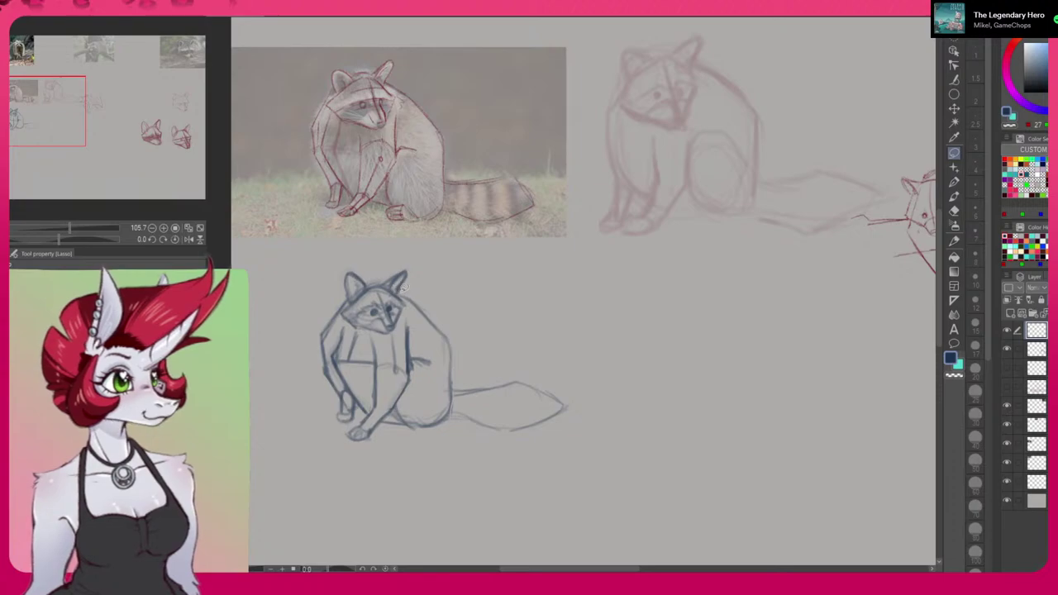
pyautogui.moveTo(408, 304)
pyautogui.mouseDown()
pyautogui.moveTo(392, 287)
pyautogui.moveTo(343, 311)
pyautogui.moveTo(395, 334)
pyautogui.moveTo(408, 307)
pyautogui.moveTo(412, 337)
pyautogui.mouseUp()
pyautogui.click(420, 356)
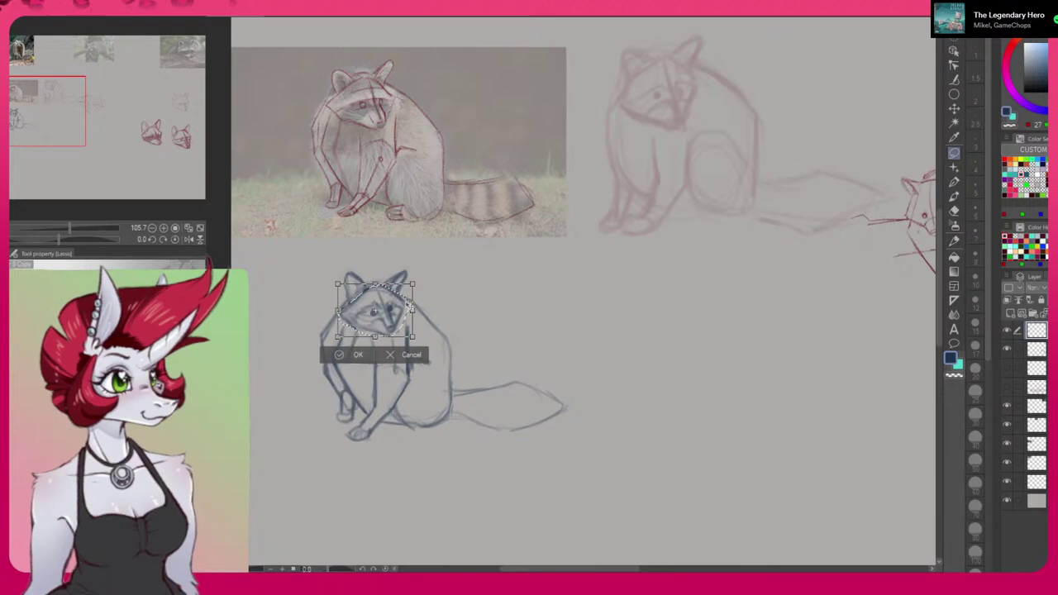
pyautogui.moveTo(408, 306); pyautogui.dragTo(410, 305)
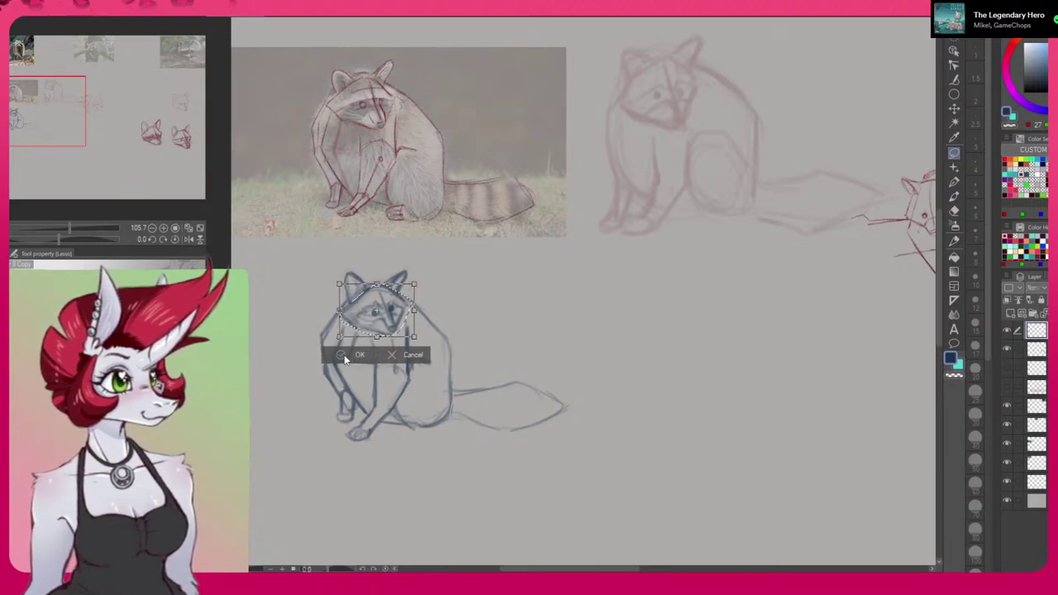
pyautogui.click(347, 356)
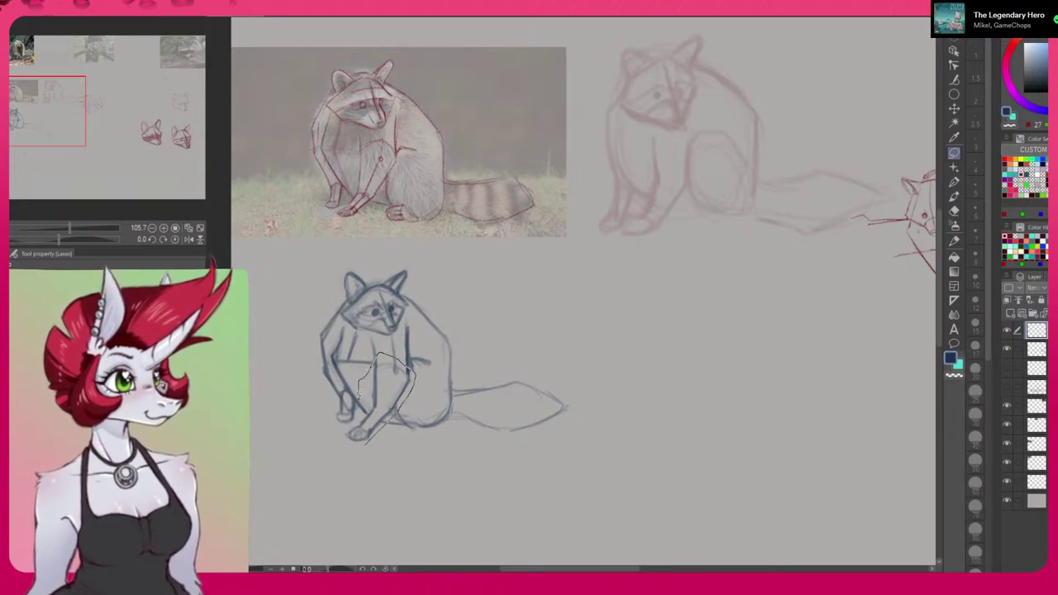
# Lasso the blue sketch's near foreleg and both paws, and shorten them upward with a mesh transform.
pyautogui.moveTo(332, 405); pyautogui.dragTo(367, 459)
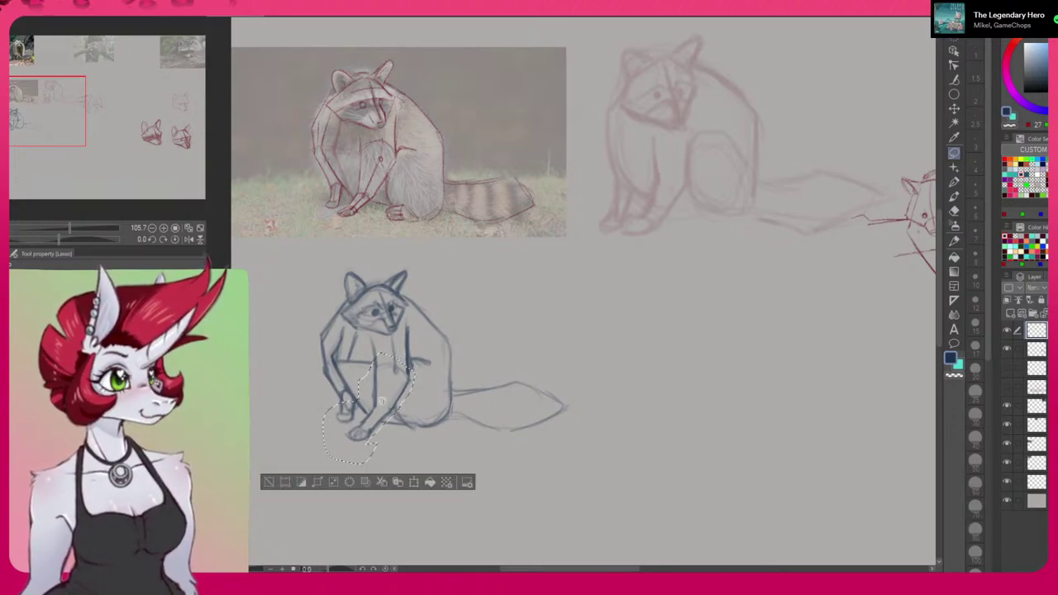
pyautogui.click(413, 483)
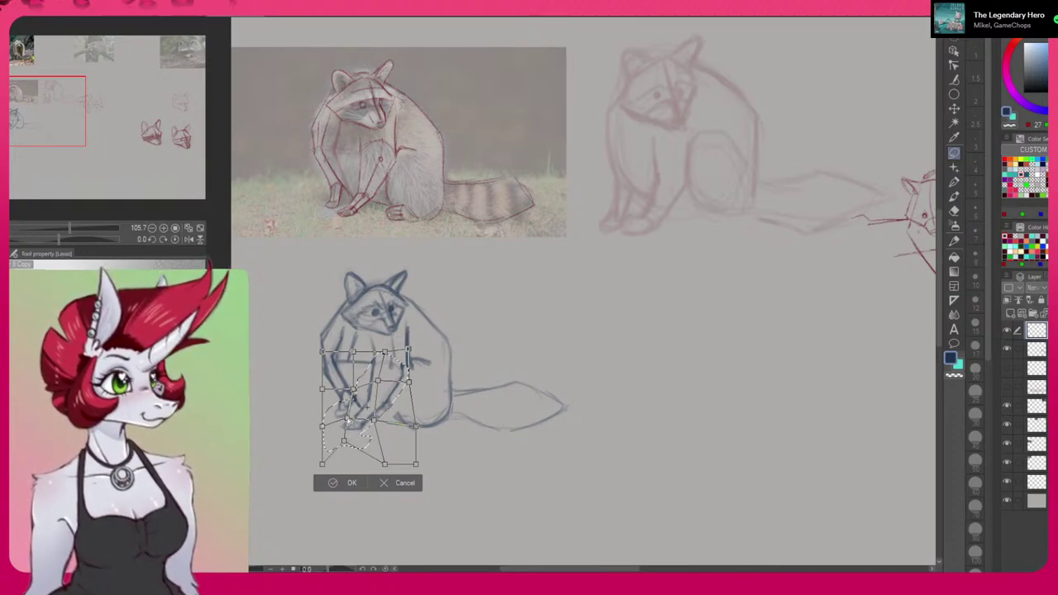
pyautogui.click(333, 484)
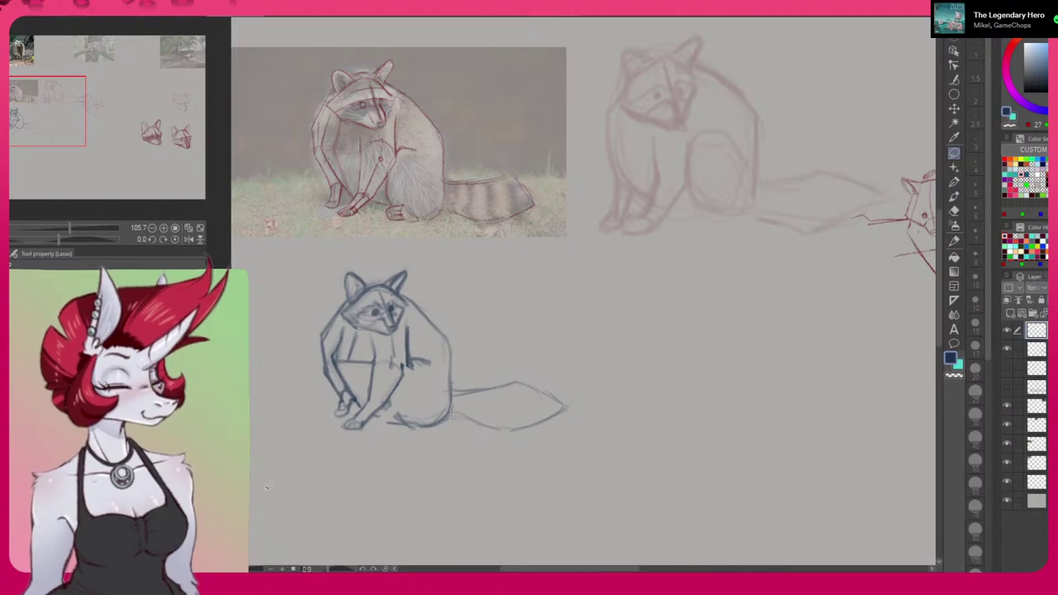
# Fade the blue raccoon sketch by lowering its layer opacity, and add a new layer above it.
pyautogui.click(955, 242)
pyautogui.moveTo(833, 373); pyautogui.dragTo(638, 362)
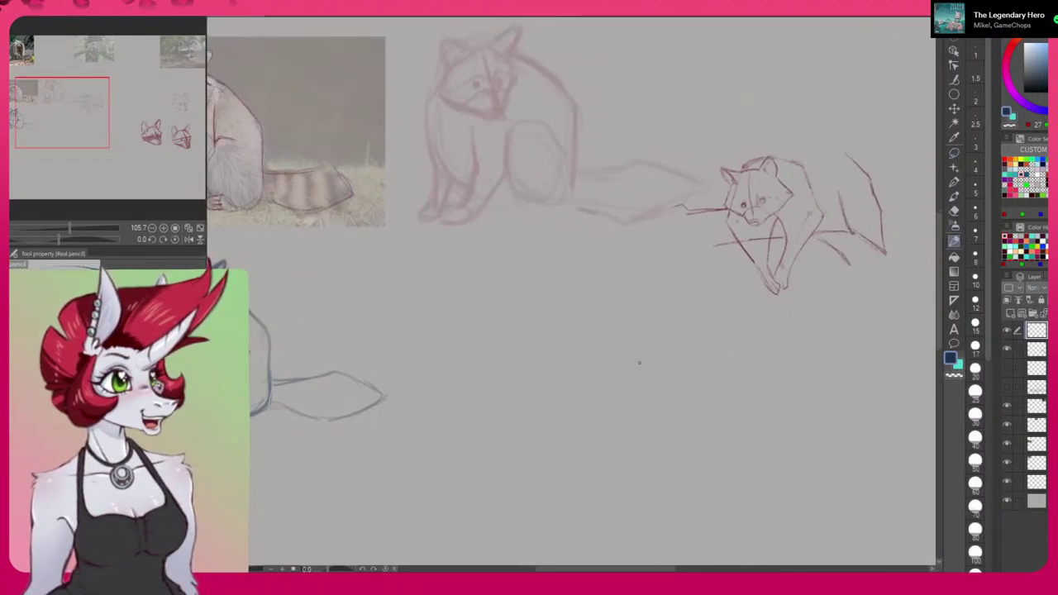
pyautogui.moveTo(533, 424)
pyautogui.mouseDown()
pyautogui.moveTo(793, 361)
pyautogui.moveTo(736, 454)
pyautogui.mouseUp()
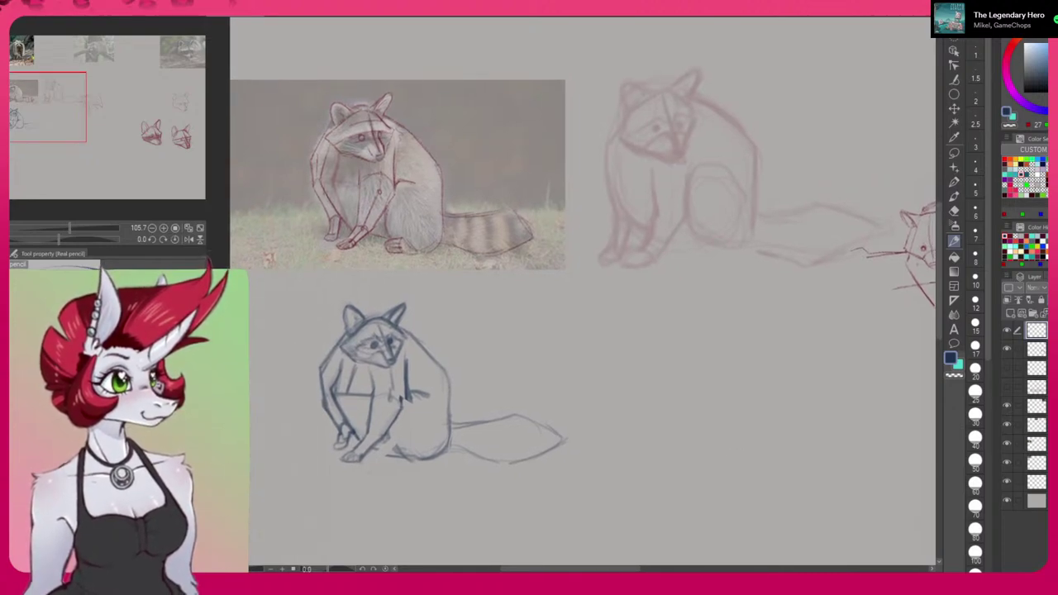
pyautogui.click(1056, 287)
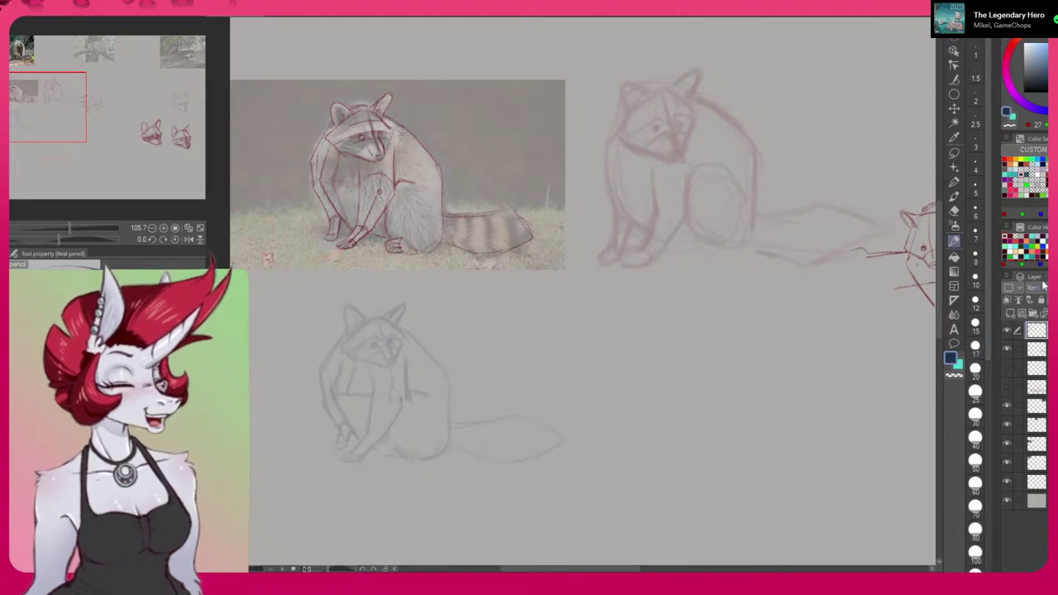
pyautogui.click(1010, 314)
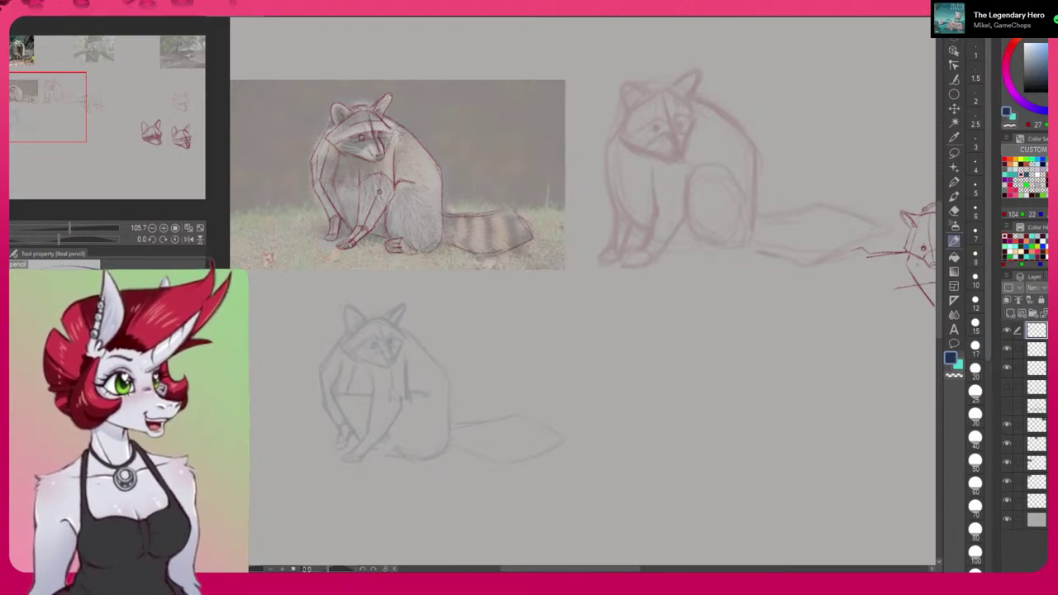
# With the pencil in dark maroon, outline the faded raccoon's nose, eyes, ears, muzzle, furry cheeks and the crown of its head.
pyautogui.click(1019, 175)
pyautogui.click(1005, 236)
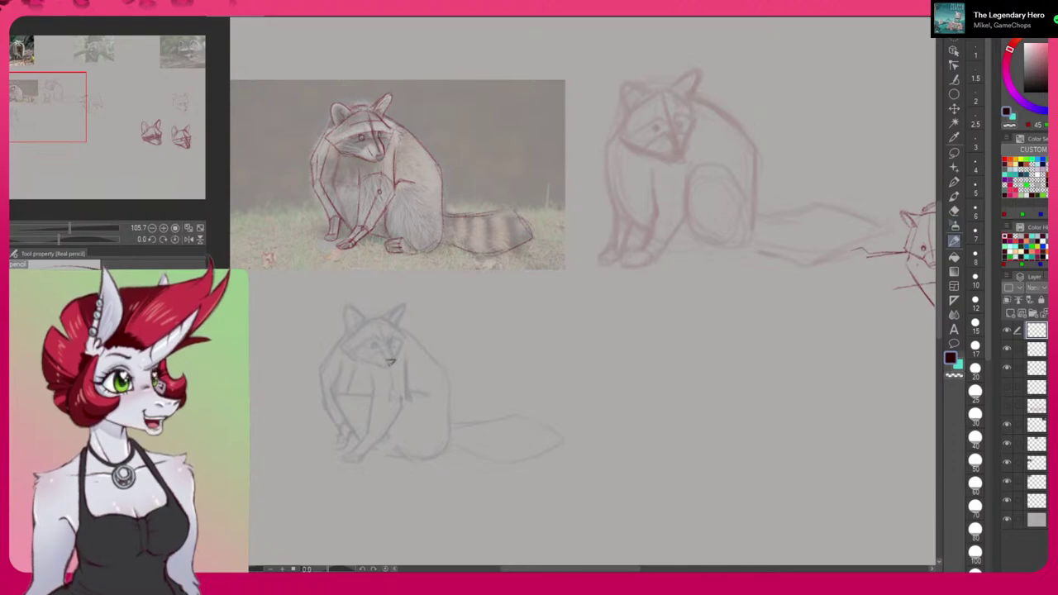
pyautogui.moveTo(385, 360); pyautogui.dragTo(394, 362)
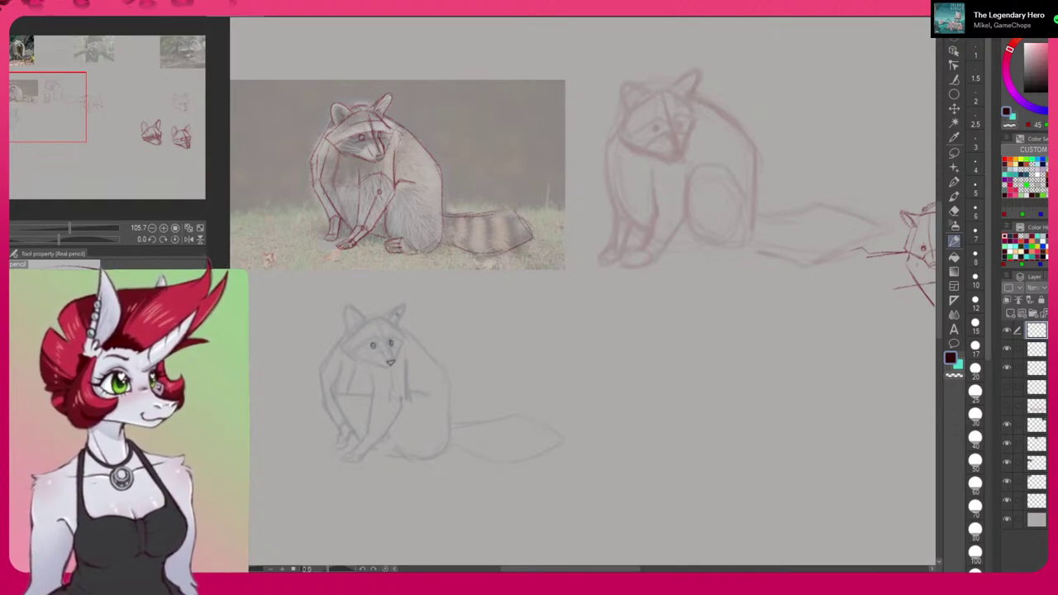
pyautogui.moveTo(391, 312)
pyautogui.mouseDown()
pyautogui.moveTo(407, 318)
pyautogui.moveTo(400, 306)
pyautogui.moveTo(405, 322)
pyautogui.mouseUp()
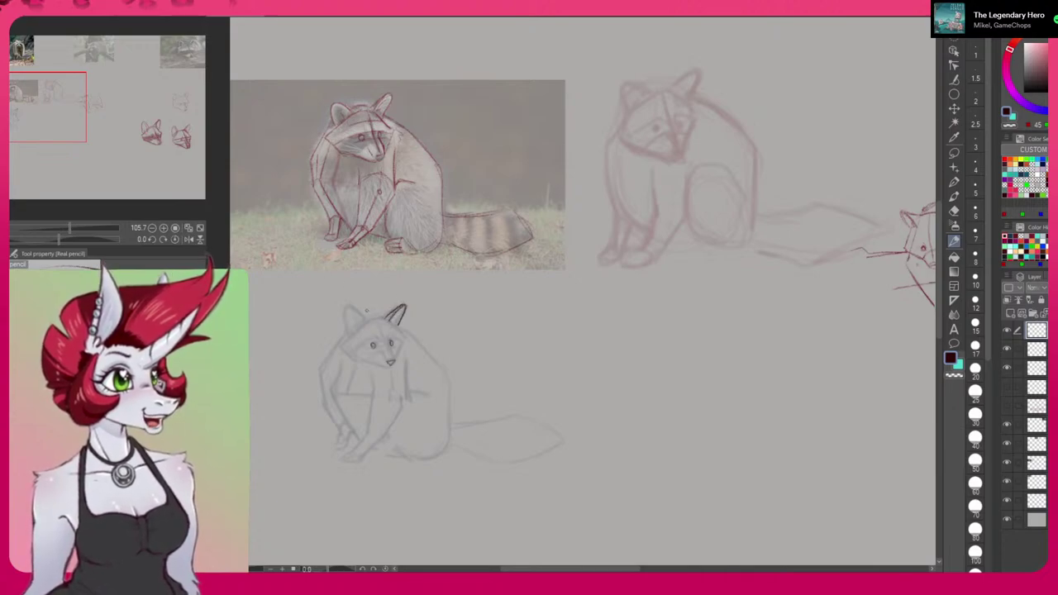
pyautogui.moveTo(361, 316); pyautogui.dragTo(347, 336)
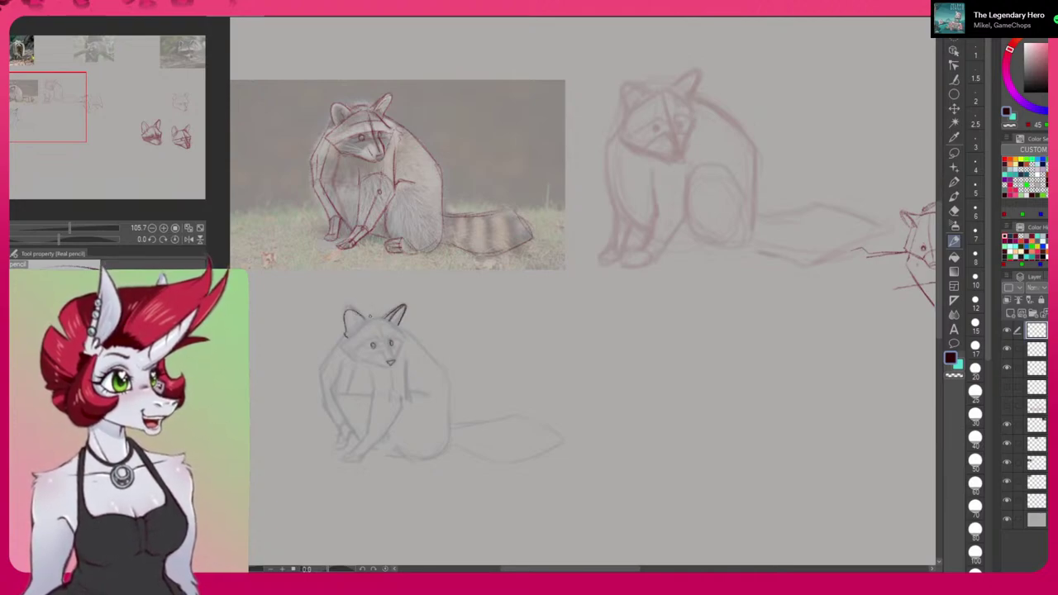
pyautogui.moveTo(394, 364); pyautogui.dragTo(385, 366)
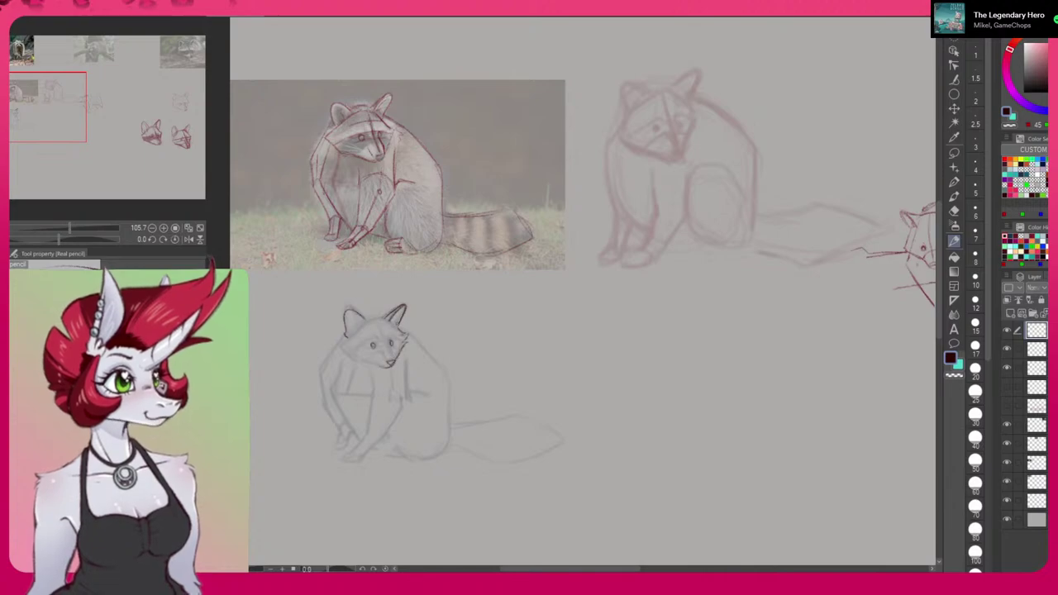
pyautogui.moveTo(345, 335); pyautogui.dragTo(340, 354)
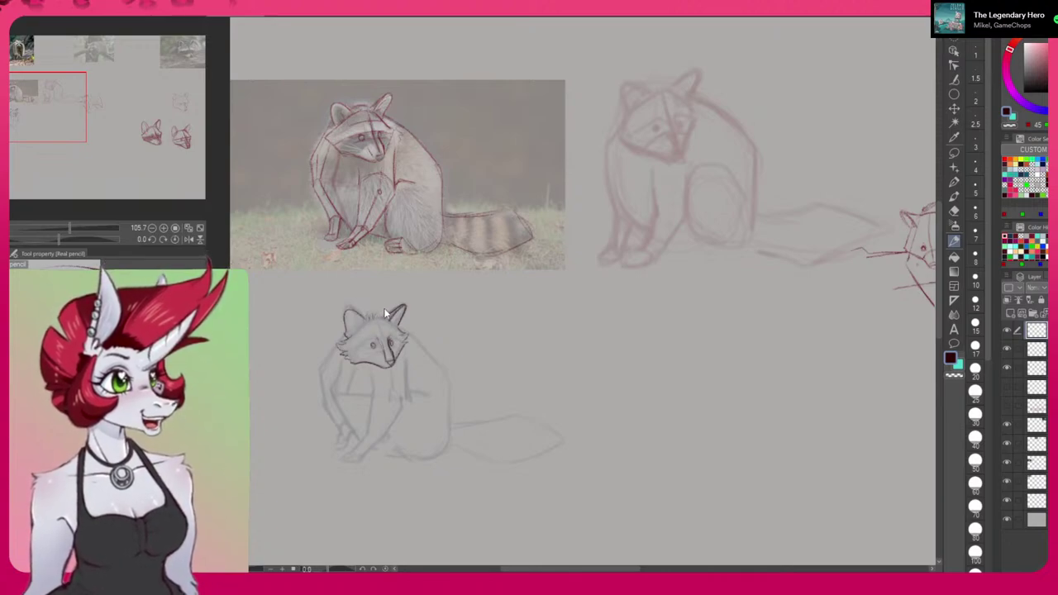
pyautogui.moveTo(365, 317); pyautogui.dragTo(368, 311)
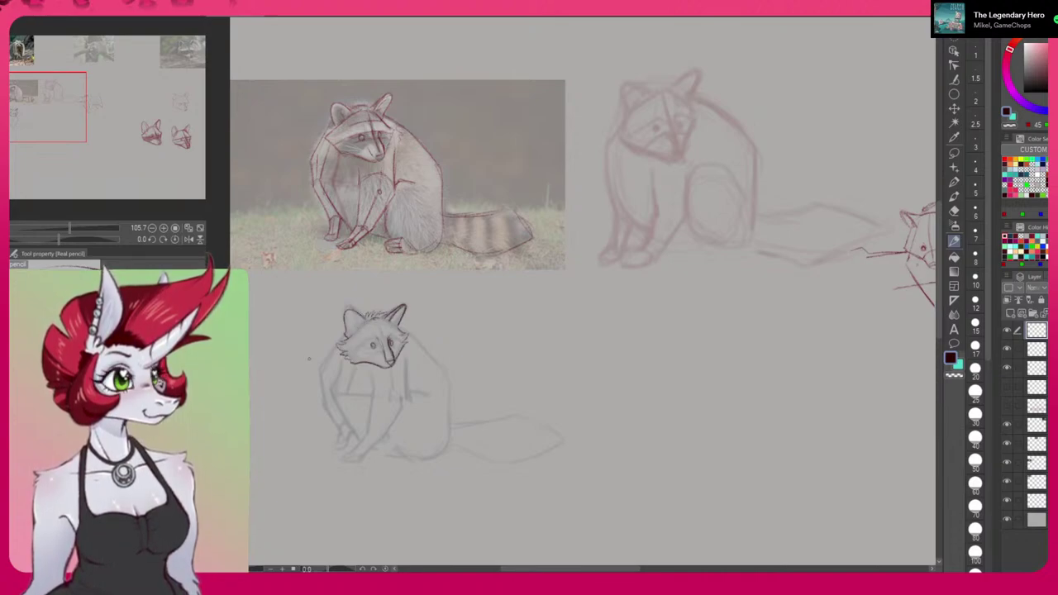
# Undo the last stroke, and draw the raccoon's furry shoulder, far foreleg, front paws and inner chest line.
pyautogui.hotkey('ctrl', 'z')
pyautogui.moveTo(347, 333)
pyautogui.mouseDown()
pyautogui.moveTo(337, 337)
pyautogui.moveTo(354, 347)
pyautogui.moveTo(322, 366)
pyautogui.mouseUp()
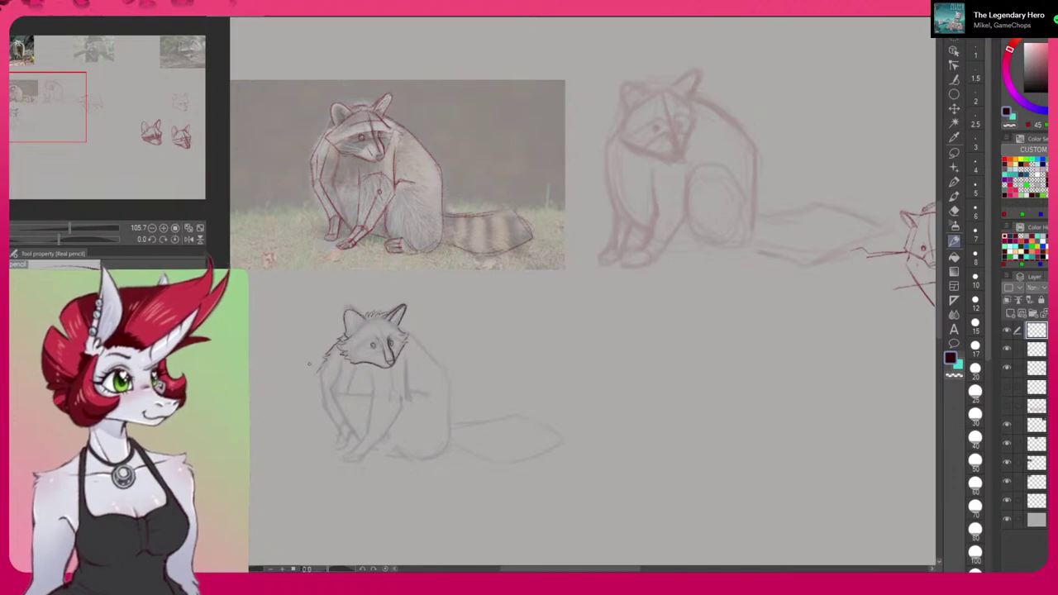
pyautogui.moveTo(321, 365)
pyautogui.mouseDown()
pyautogui.moveTo(320, 414)
pyautogui.moveTo(347, 441)
pyautogui.moveTo(336, 437)
pyautogui.moveTo(329, 451)
pyautogui.moveTo(351, 430)
pyautogui.moveTo(332, 450)
pyautogui.moveTo(348, 459)
pyautogui.mouseUp()
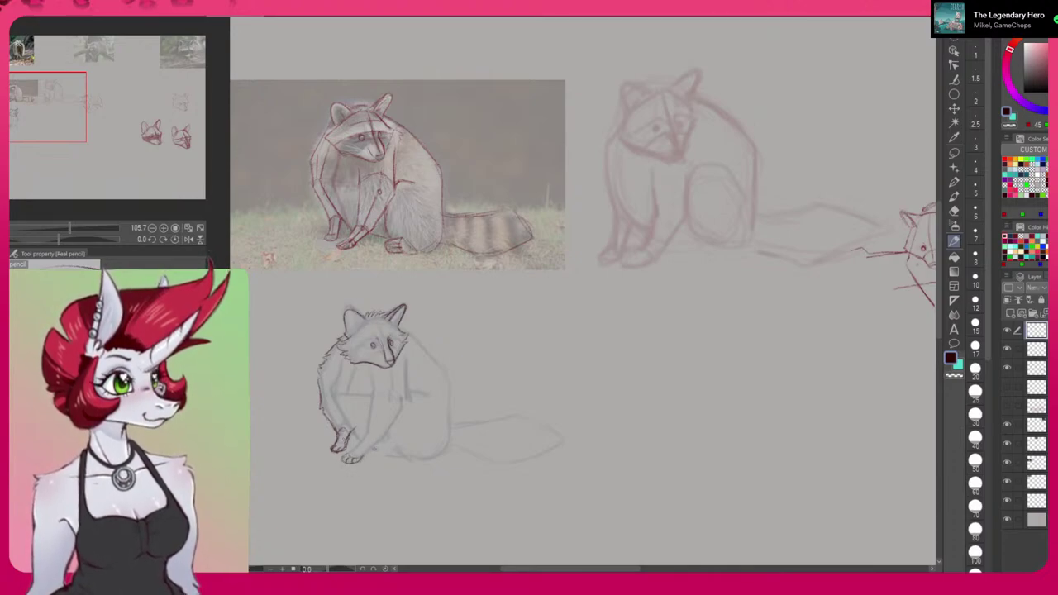
pyautogui.moveTo(376, 445); pyautogui.dragTo(353, 452)
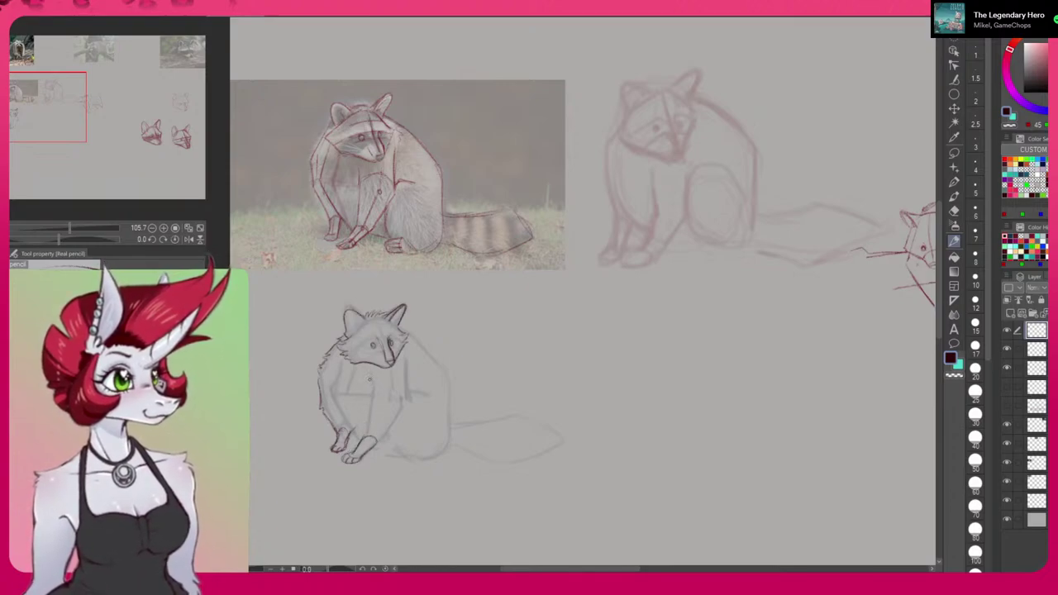
pyautogui.moveTo(368, 390); pyautogui.dragTo(362, 436)
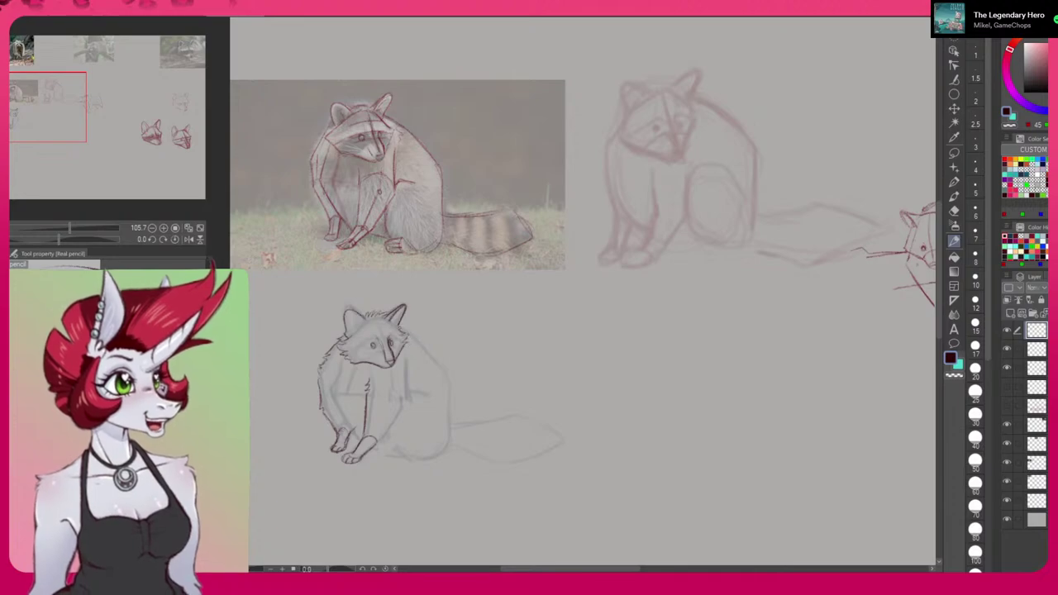
# Outline the raccoon's back, near foreleg and haunch over the faded sketch, redoing the first back stroke.
pyautogui.moveTo(402, 325); pyautogui.dragTo(413, 332)
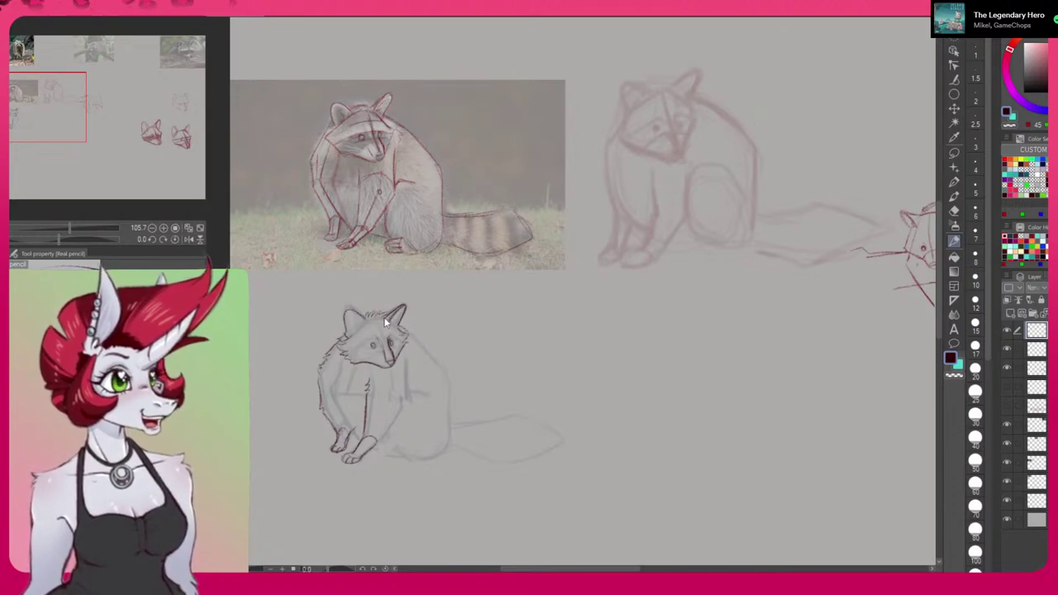
pyautogui.moveTo(403, 323)
pyautogui.mouseDown()
pyautogui.moveTo(447, 371)
pyautogui.moveTo(451, 434)
pyautogui.moveTo(455, 389)
pyautogui.moveTo(446, 453)
pyautogui.mouseUp()
pyautogui.hotkey('ctrl', 'z')
pyautogui.moveTo(407, 348)
pyautogui.mouseDown()
pyautogui.moveTo(408, 405)
pyautogui.moveTo(380, 437)
pyautogui.mouseUp()
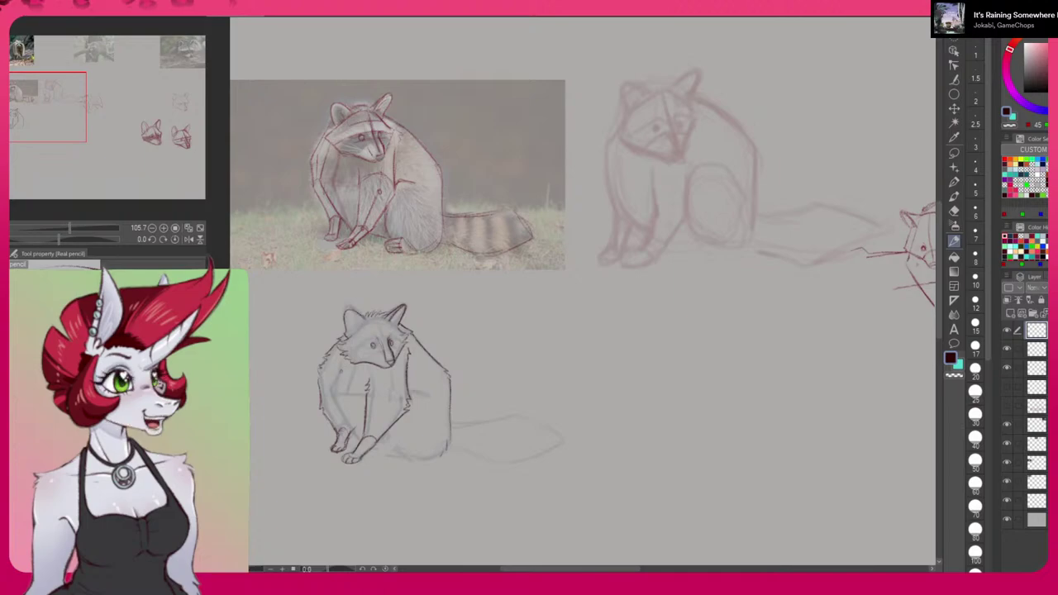
pyautogui.moveTo(340, 360)
pyautogui.mouseDown()
pyautogui.moveTo(329, 388)
pyautogui.moveTo(357, 436)
pyautogui.mouseUp()
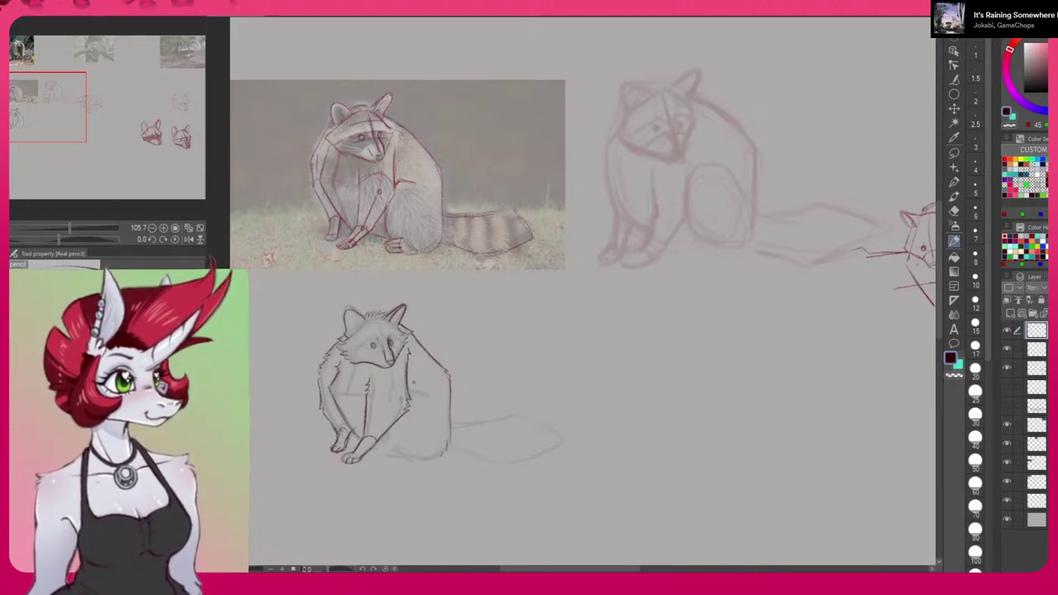
pyautogui.moveTo(410, 396); pyautogui.dragTo(425, 393)
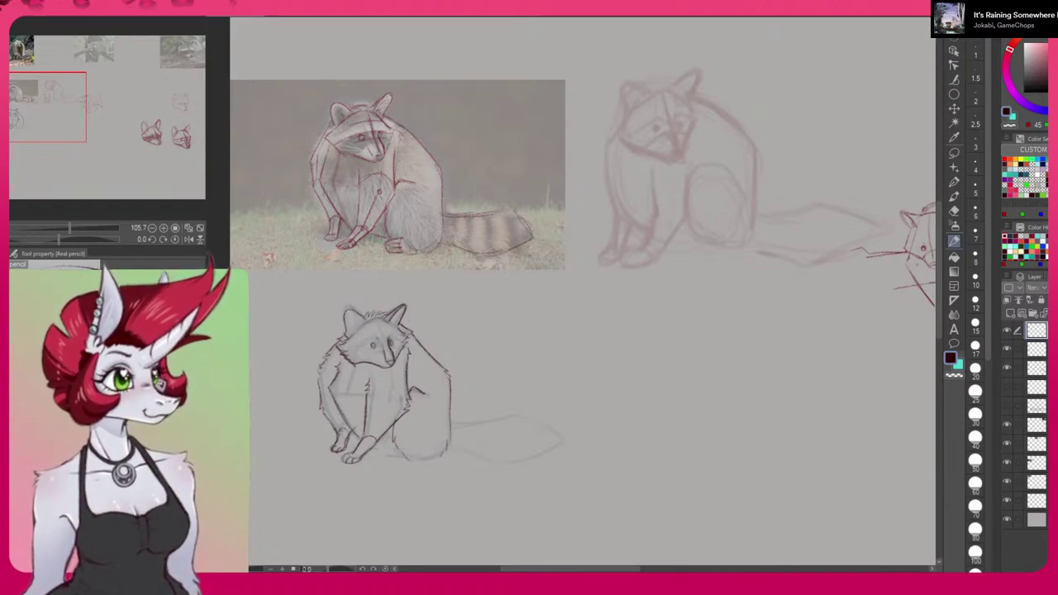
pyautogui.moveTo(379, 323); pyautogui.dragTo(385, 341)
# View the whole sheet, showing the hidden Trash Dorito How2Draw title layer for a moment and hiding it again.
pyautogui.scroll(-4, 725, 432)
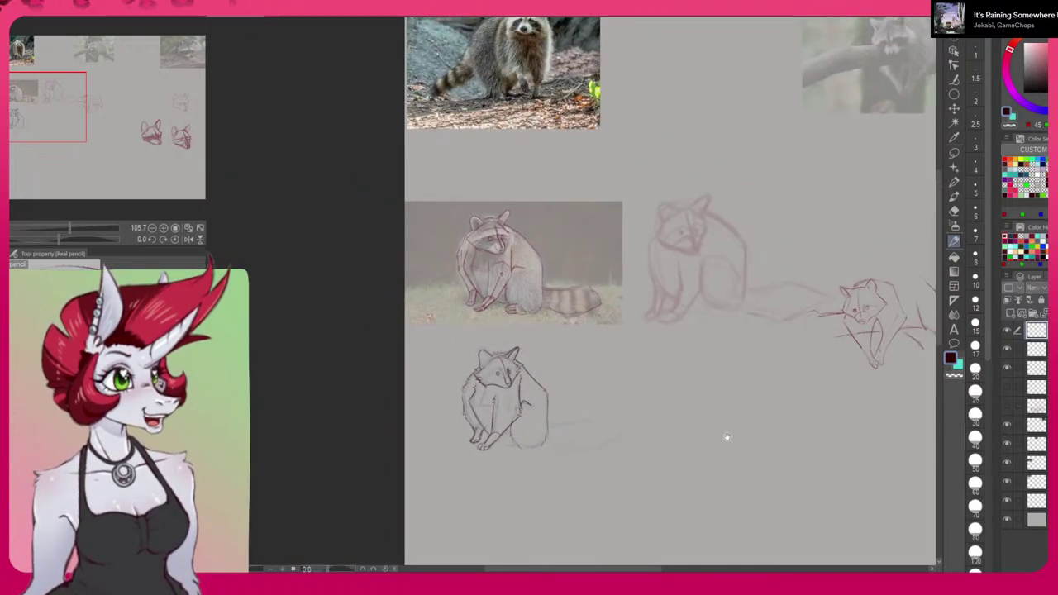
pyautogui.moveTo(775, 414); pyautogui.dragTo(493, 371)
pyautogui.moveTo(679, 371); pyautogui.dragTo(521, 328)
pyautogui.moveTo(489, 355); pyautogui.dragTo(503, 356)
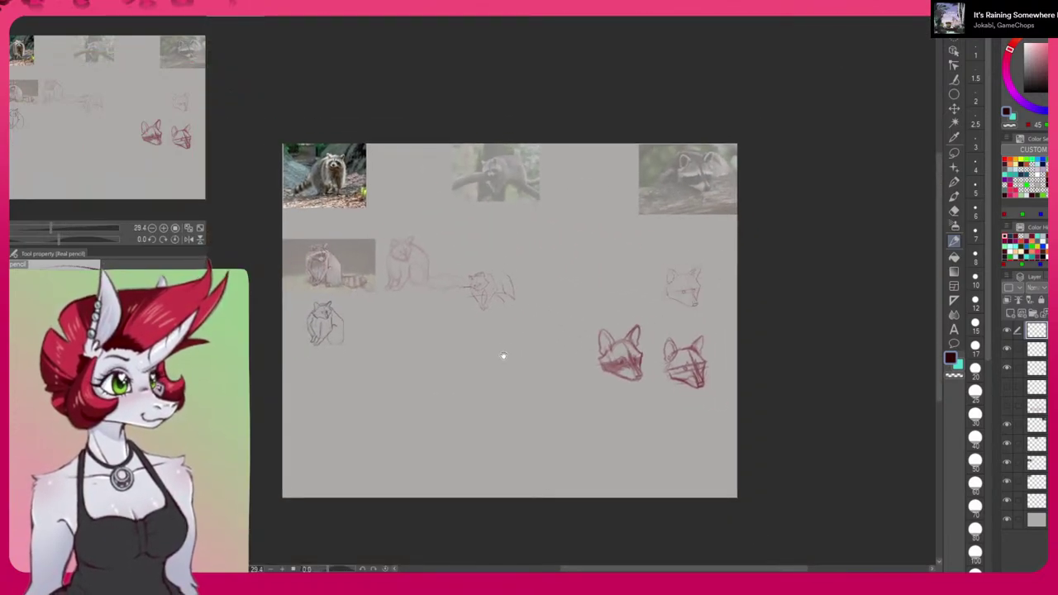
pyautogui.click(1006, 405)
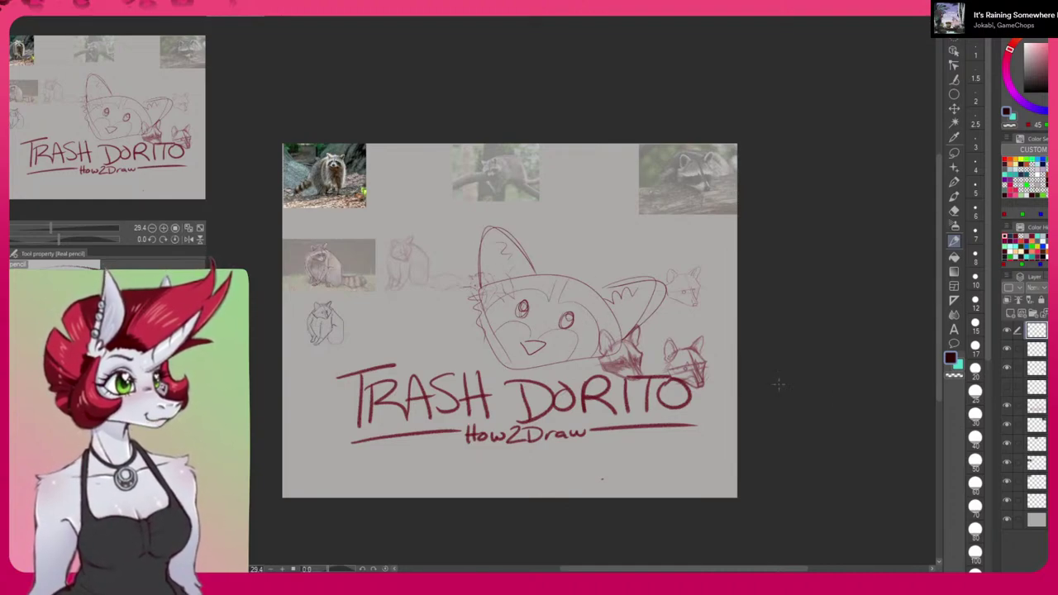
pyautogui.click(1007, 406)
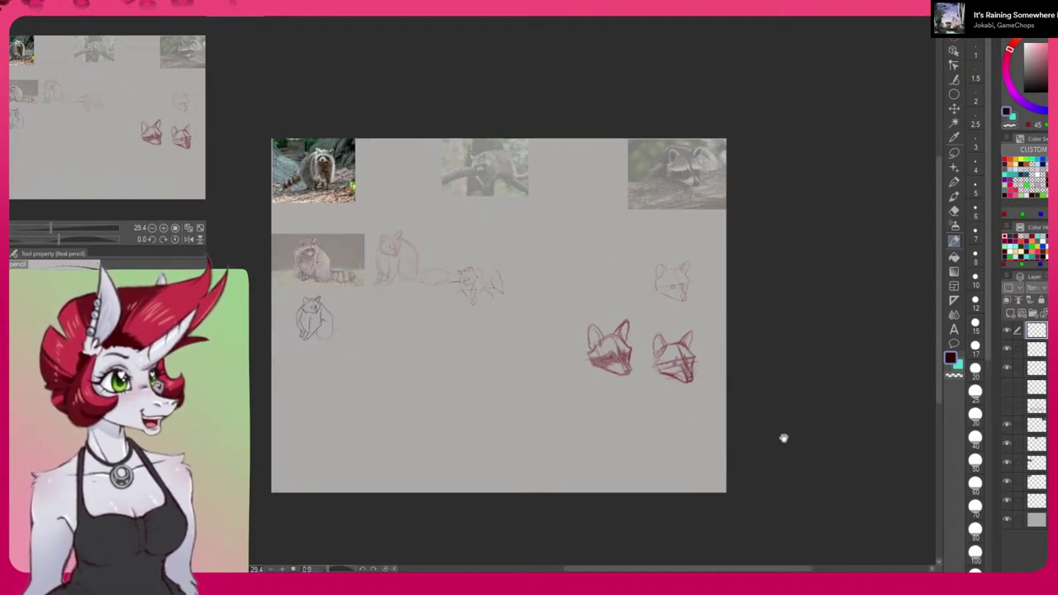
# Examine the three raccoon head sketches and the log reference photo above them.
pyautogui.scroll(3, 678, 387)
pyautogui.moveTo(682, 358); pyautogui.dragTo(664, 447)
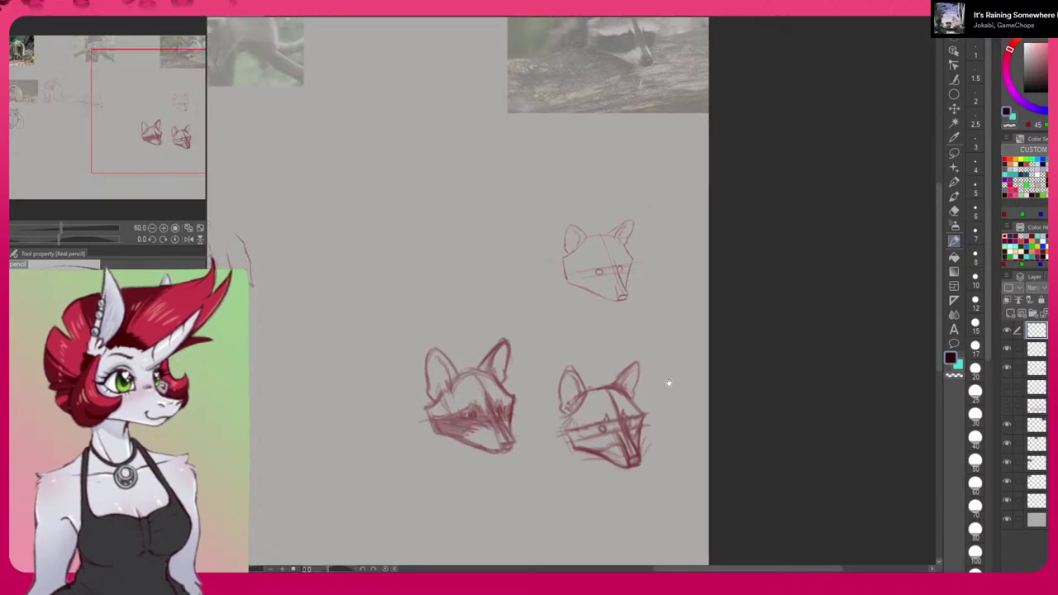
pyautogui.moveTo(667, 377); pyautogui.dragTo(656, 467)
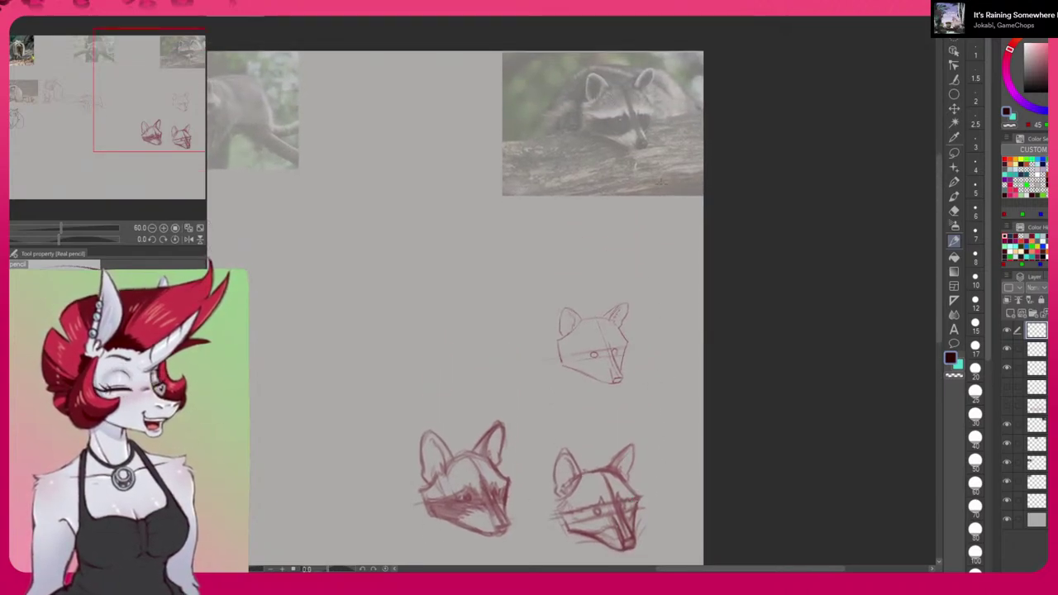
pyautogui.scroll(-5, 708, 396)
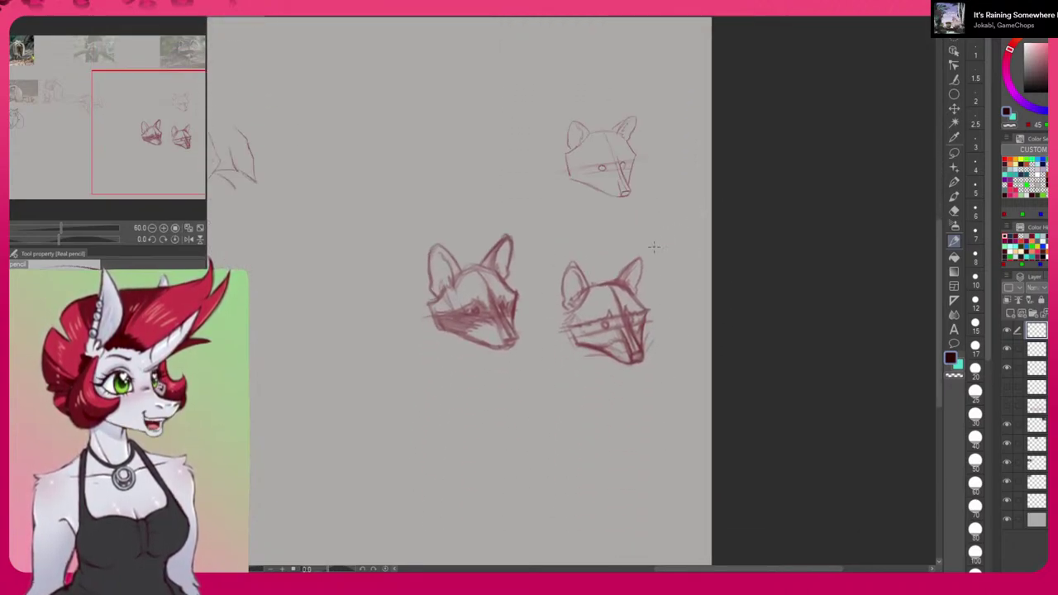
pyautogui.moveTo(392, 399)
pyautogui.mouseDown()
pyautogui.moveTo(672, 375)
pyautogui.moveTo(582, 420)
pyautogui.moveTo(613, 441)
pyautogui.mouseUp()
pyautogui.scroll(-3, 661, 372)
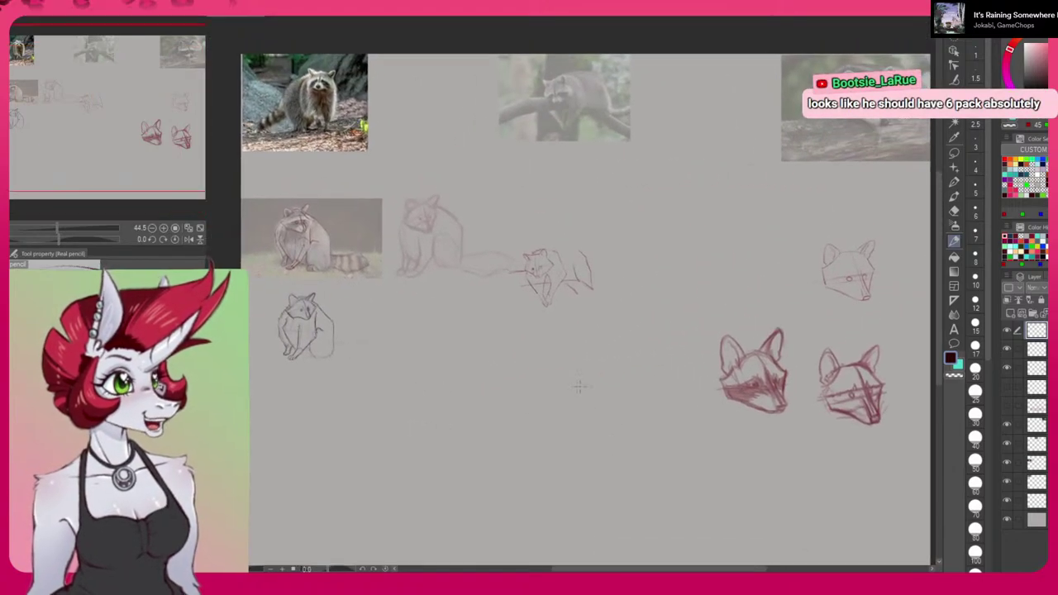
# Draw a round shield with a star emblem in front of the sitting raccoon's near paw, and switch the pencil to transparent color.
pyautogui.scroll(5, 339, 342)
pyautogui.moveTo(355, 337); pyautogui.dragTo(492, 376)
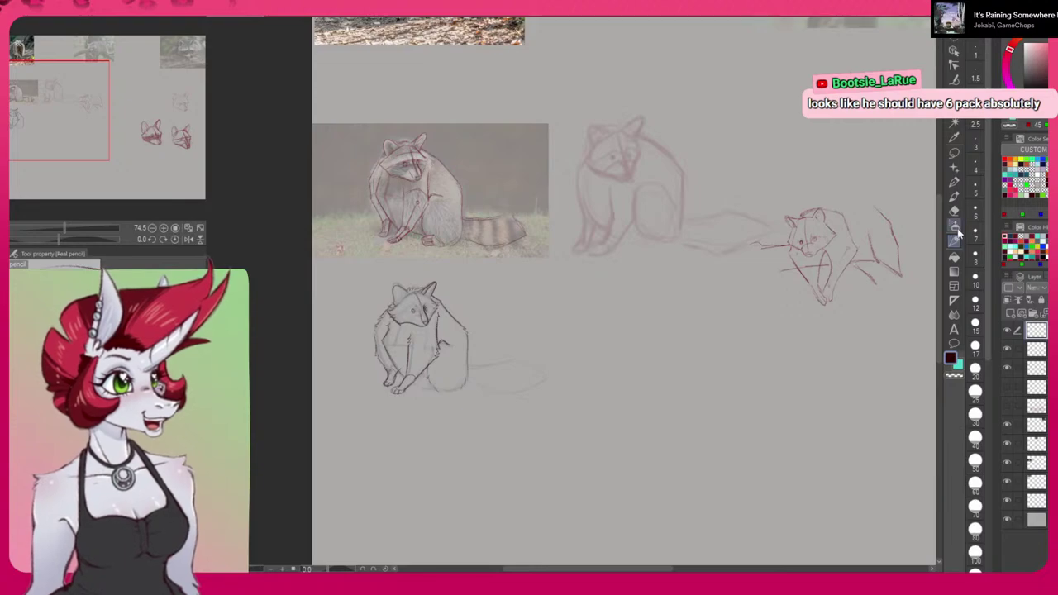
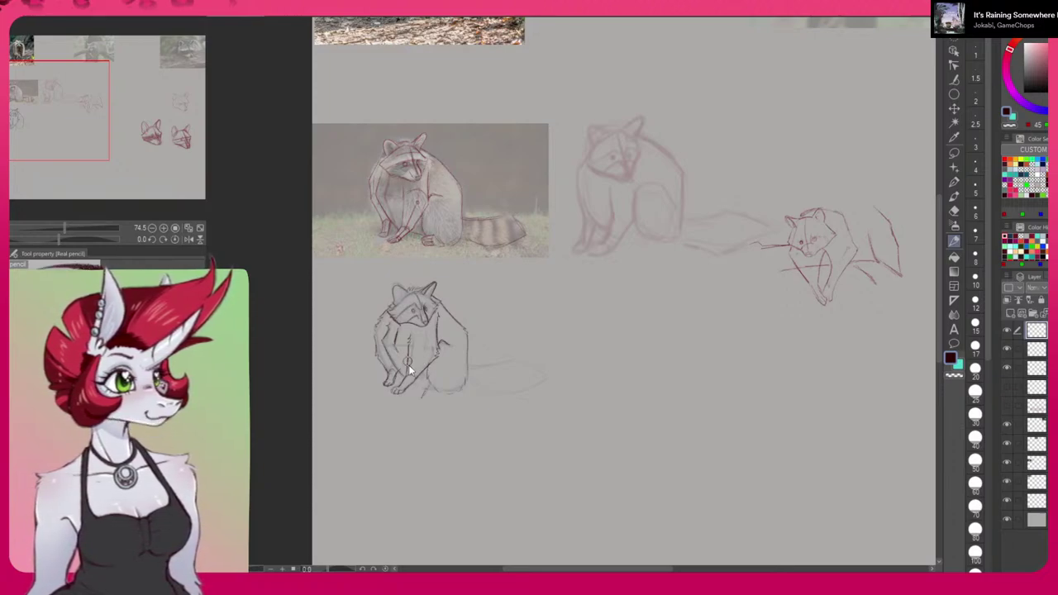
pyautogui.moveTo(390, 342)
pyautogui.mouseDown()
pyautogui.moveTo(410, 403)
pyautogui.moveTo(444, 361)
pyautogui.moveTo(442, 399)
pyautogui.mouseUp()
pyautogui.moveTo(436, 354)
pyautogui.mouseDown()
pyautogui.moveTo(442, 391)
pyautogui.moveTo(447, 373)
pyautogui.moveTo(421, 398)
pyautogui.moveTo(407, 392)
pyautogui.moveTo(419, 358)
pyautogui.moveTo(419, 391)
pyautogui.moveTo(437, 364)
pyautogui.moveTo(428, 400)
pyautogui.moveTo(440, 366)
pyautogui.moveTo(420, 385)
pyautogui.mouseUp()
pyautogui.click(950, 359)
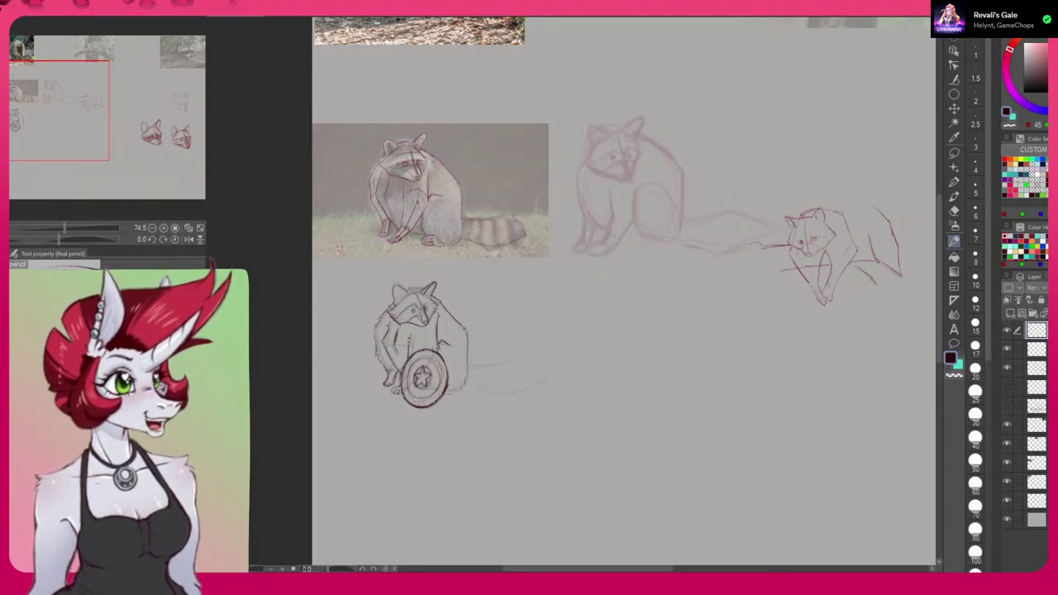
pyautogui.press('c')
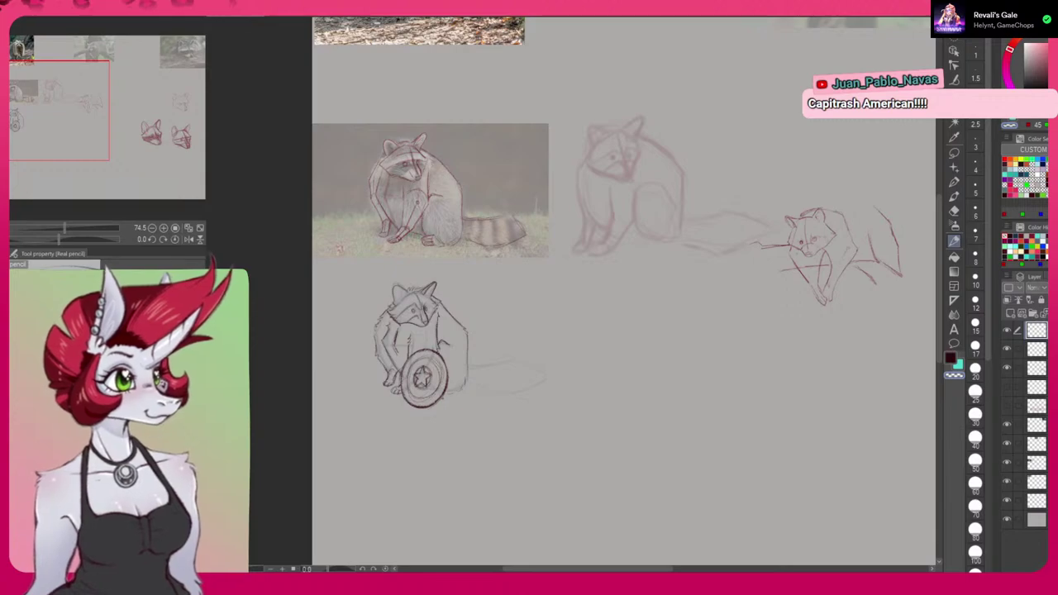
# Examine the shield-bearing raccoon up close beside its reference photo, and the empty space below the reclining raccoon sketch.
pyautogui.moveTo(616, 357)
pyautogui.mouseDown()
pyautogui.moveTo(592, 354)
pyautogui.moveTo(602, 359)
pyautogui.mouseUp()
pyautogui.moveTo(671, 369); pyautogui.dragTo(626, 340)
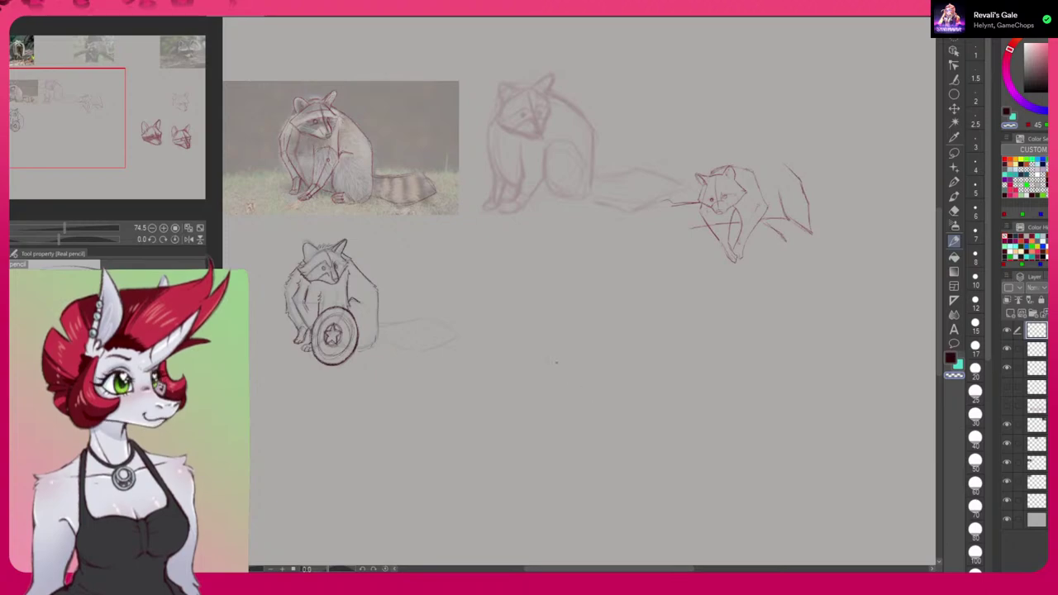
pyautogui.moveTo(534, 372); pyautogui.dragTo(777, 414)
pyautogui.moveTo(623, 339); pyautogui.dragTo(655, 454)
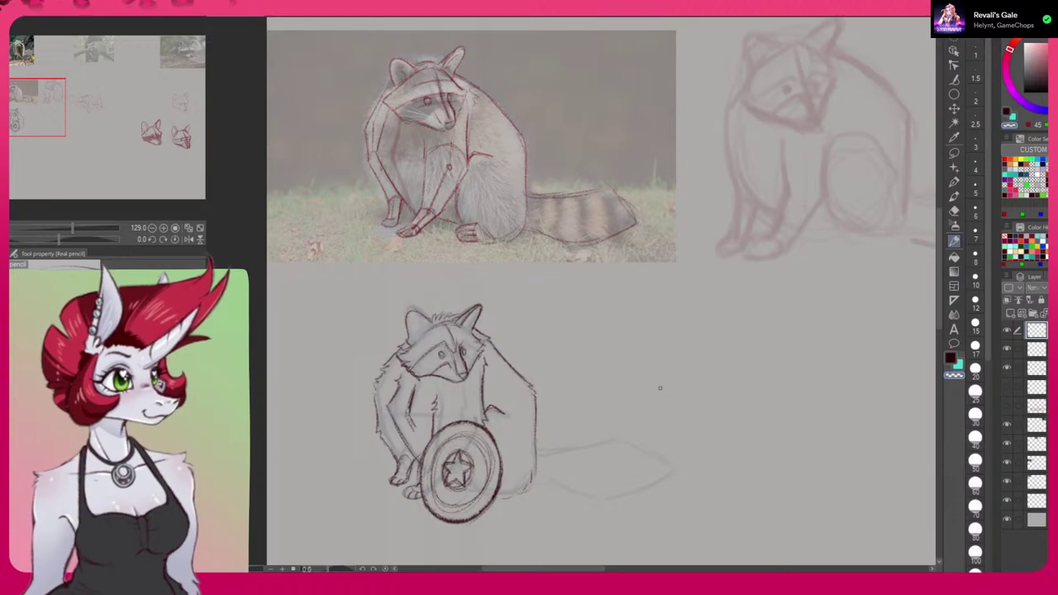
pyautogui.moveTo(685, 440)
pyautogui.mouseDown()
pyautogui.moveTo(634, 389)
pyautogui.moveTo(610, 383)
pyautogui.mouseUp()
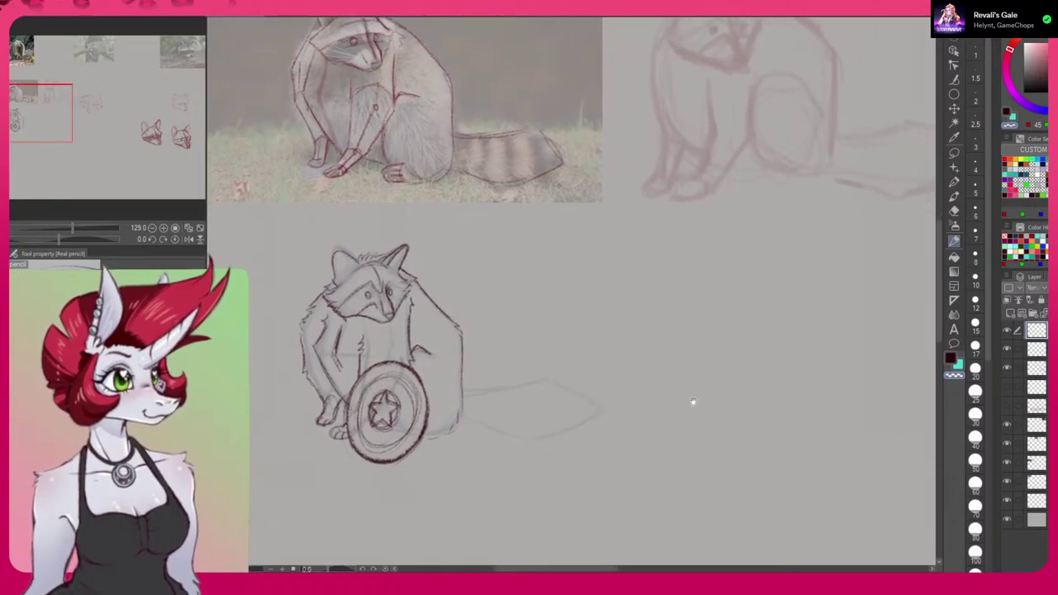
pyautogui.moveTo(699, 408); pyautogui.dragTo(614, 384)
pyautogui.moveTo(703, 429); pyautogui.dragTo(594, 395)
pyautogui.hscroll(4, 677, 399)
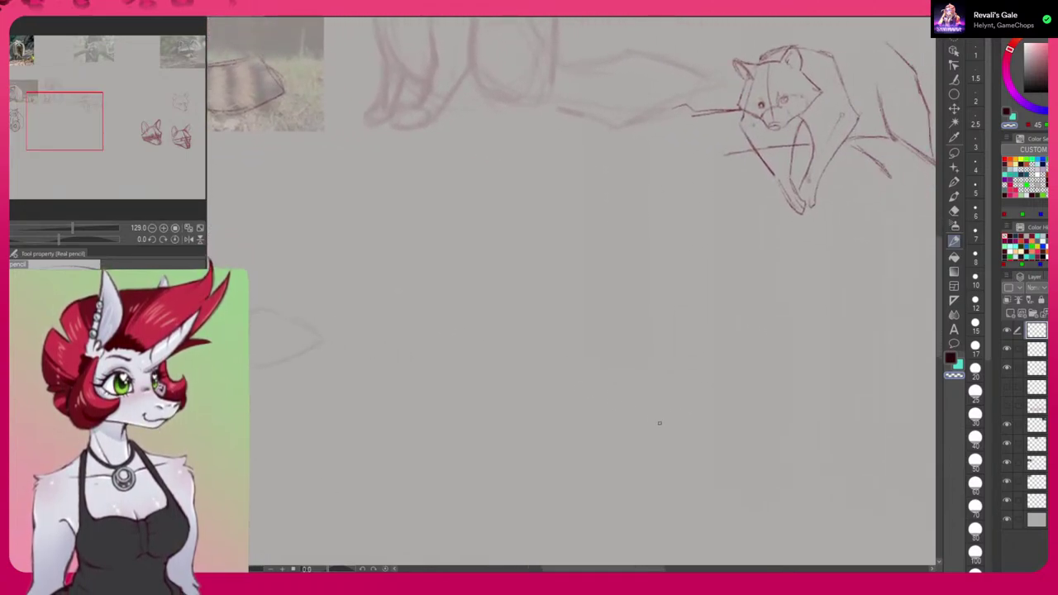
# Select the reclining raccoon sketch with a lasso on its own layer and move it onto the branch reference photo.
pyautogui.click(199, 228)
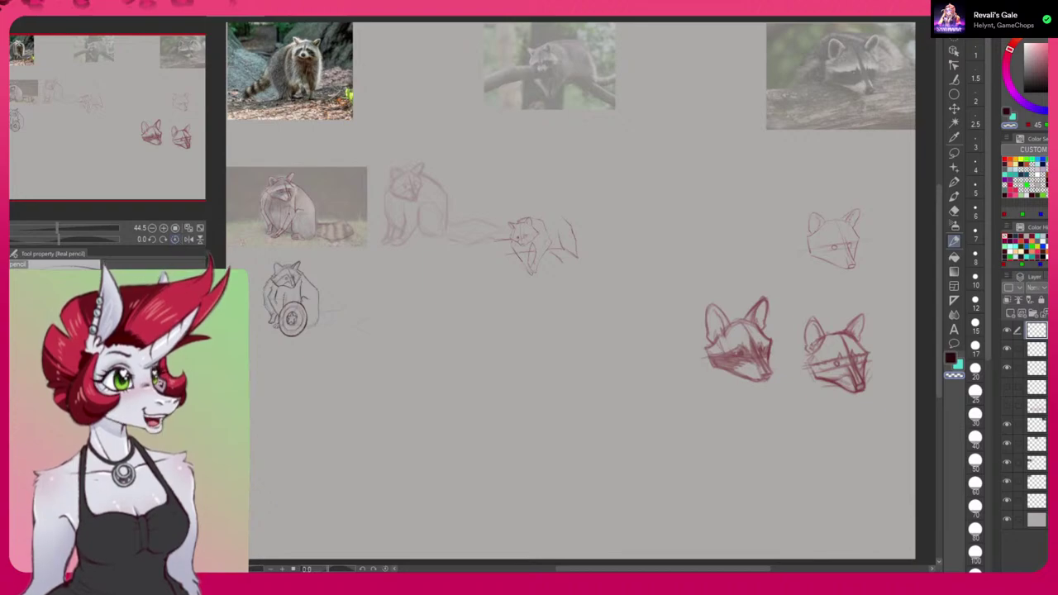
pyautogui.scroll(2, 495, 423)
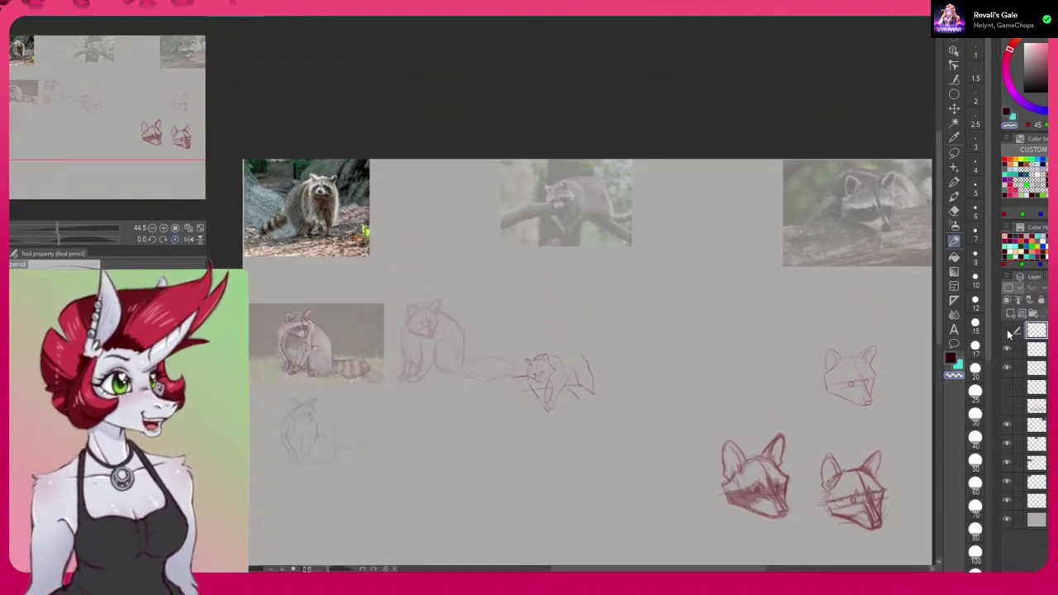
pyautogui.click(1006, 367)
pyautogui.click(1006, 368)
pyautogui.click(1014, 369)
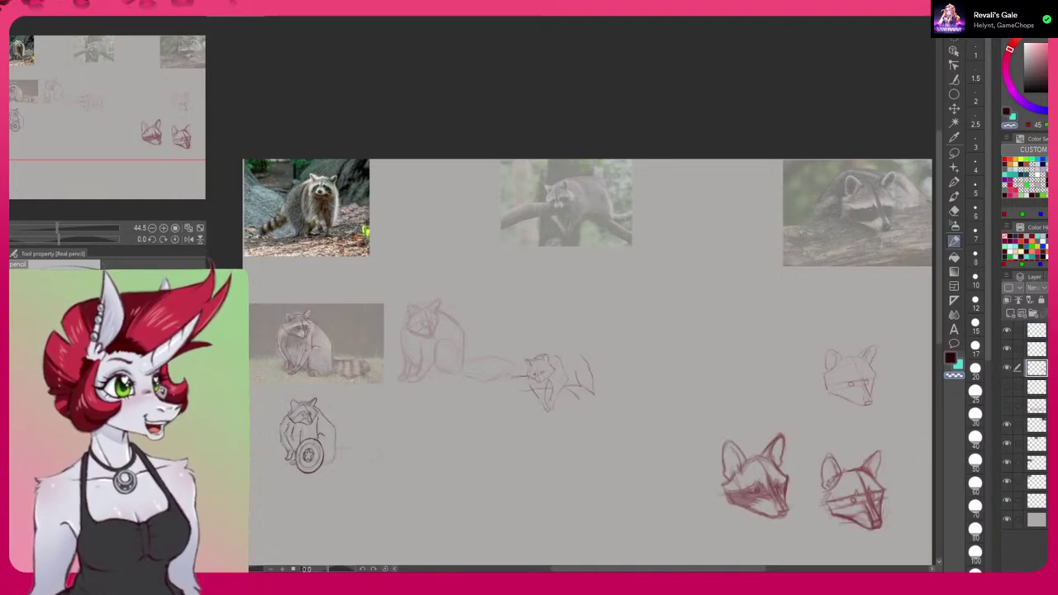
pyautogui.click(953, 153)
pyautogui.moveTo(606, 358); pyautogui.dragTo(565, 310)
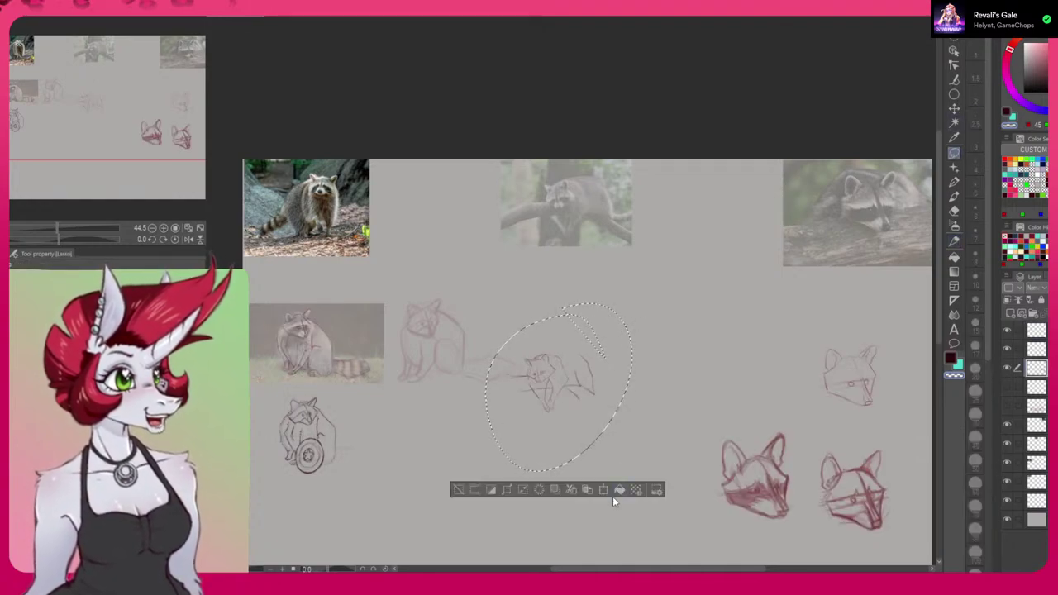
pyautogui.click(614, 496)
pyautogui.moveTo(602, 391); pyautogui.dragTo(625, 242)
pyautogui.press('Return')
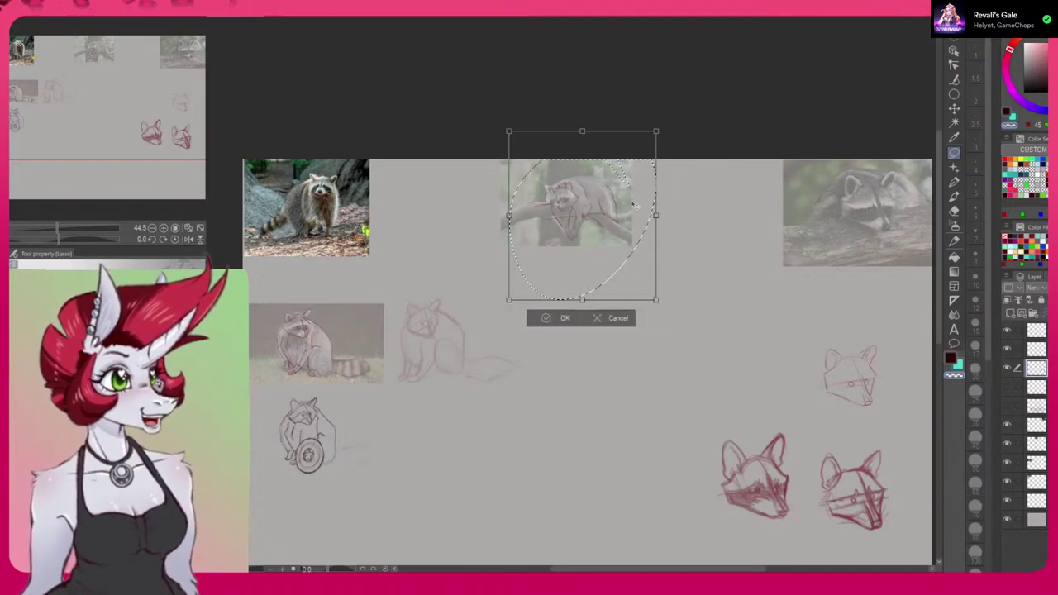
# Fine-tune the sketch's position to match the raccoon in the branch photo, apply the transformation and clear the selection.
pyautogui.scroll(3, 672, 182)
pyautogui.scroll(2, 671, 182)
pyautogui.hotkey('ctrl', 't')
pyautogui.moveTo(542, 197); pyautogui.dragTo(533, 198)
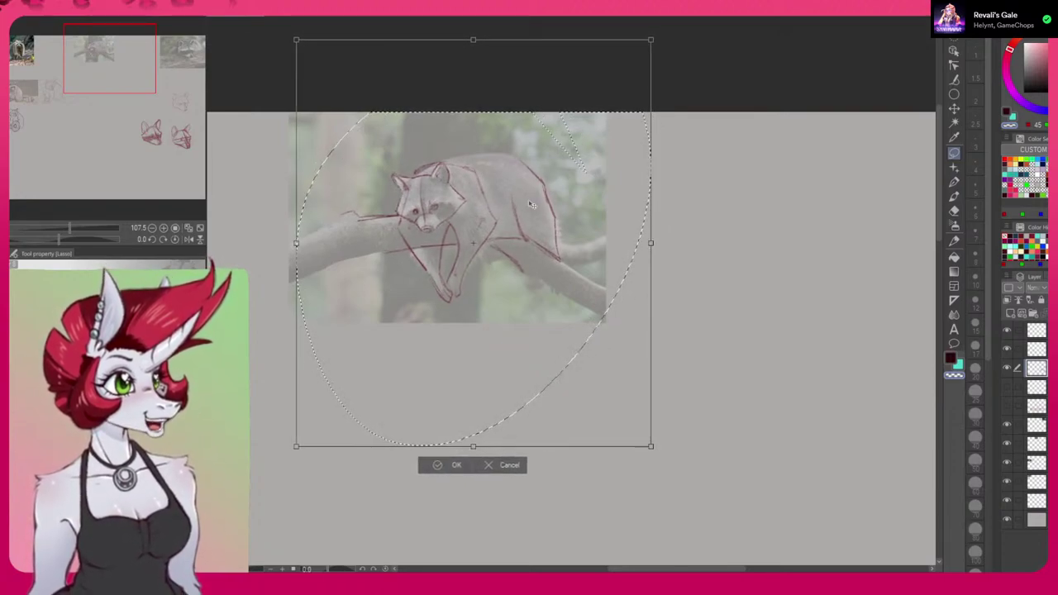
pyautogui.click(441, 465)
pyautogui.click(372, 464)
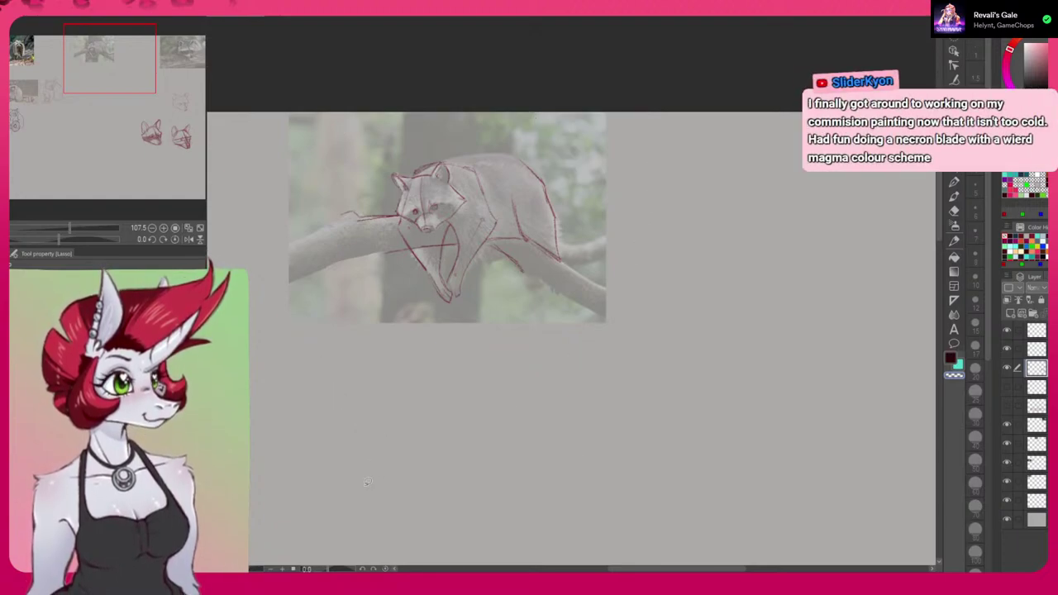
# Compare the traced lines with the raccoon in the branch photo by hiding and showing the sketch layer.
pyautogui.click(1007, 367)
pyautogui.click(1007, 367)
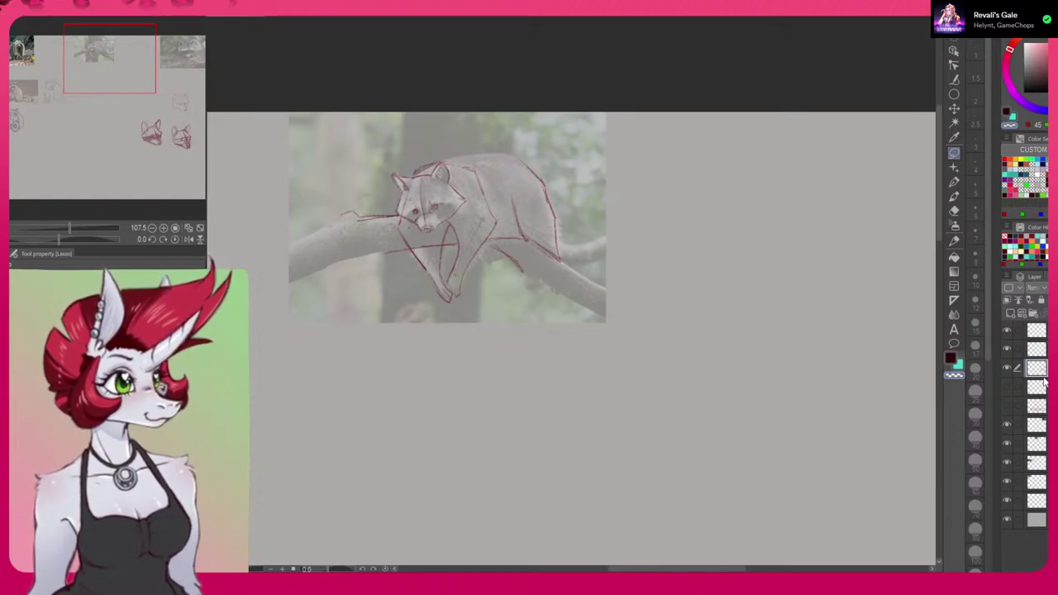
pyautogui.click(1006, 366)
pyautogui.click(1007, 368)
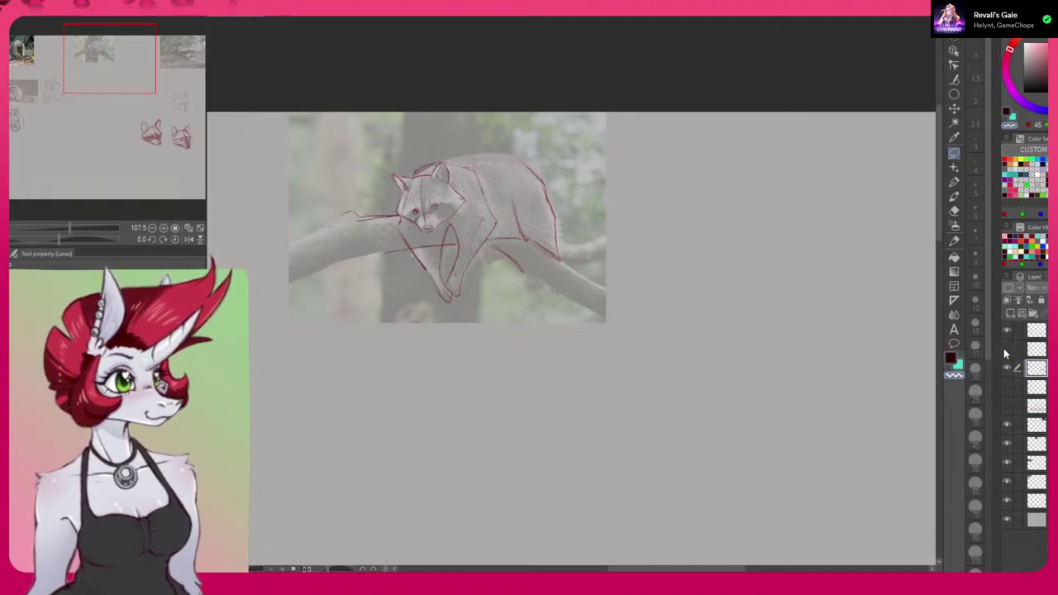
pyautogui.click(1007, 366)
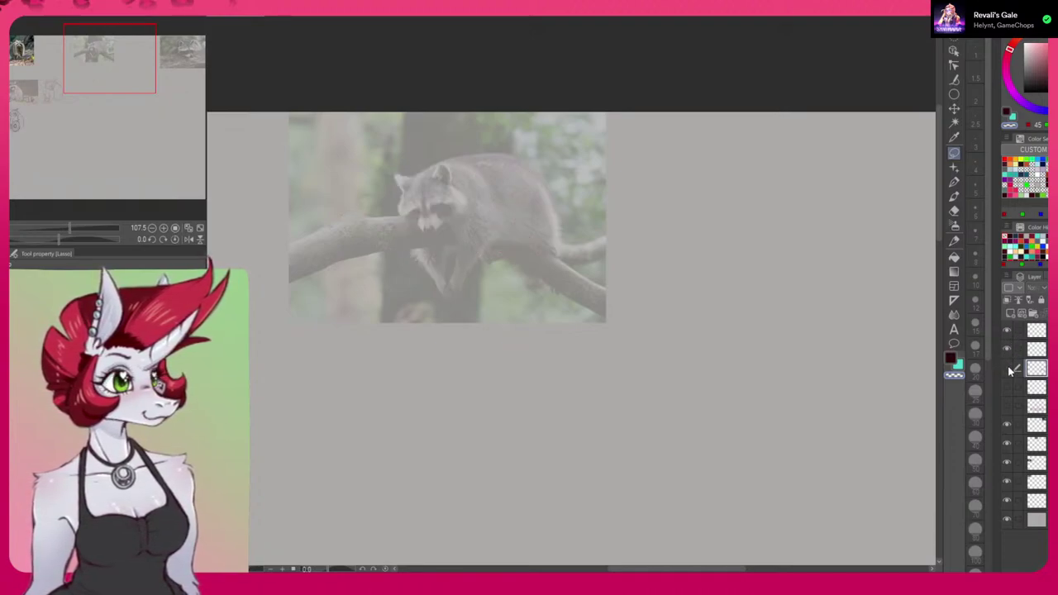
pyautogui.click(1007, 367)
pyautogui.click(1038, 330)
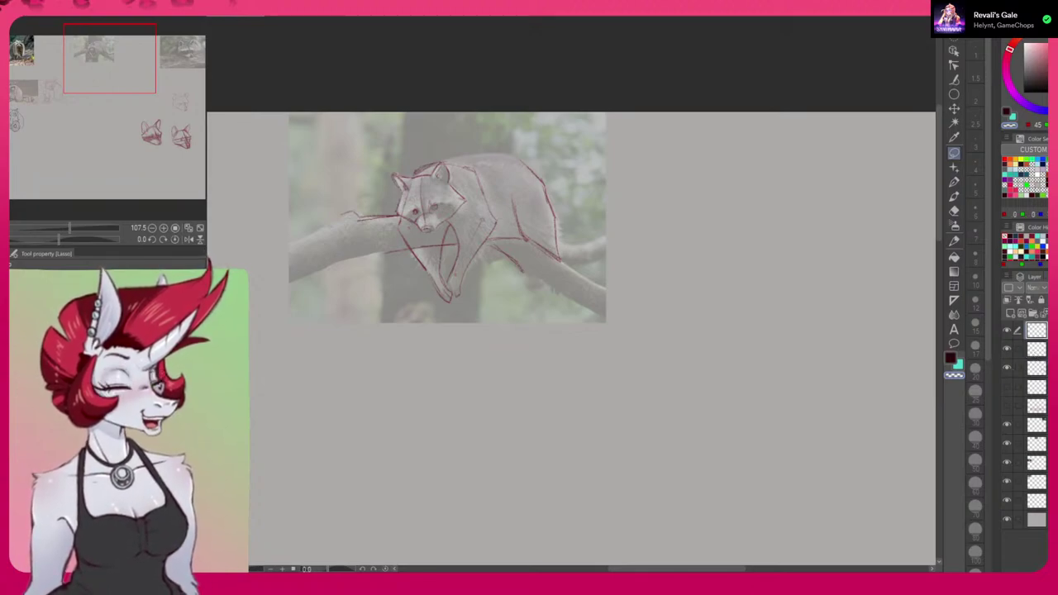
pyautogui.click(1036, 368)
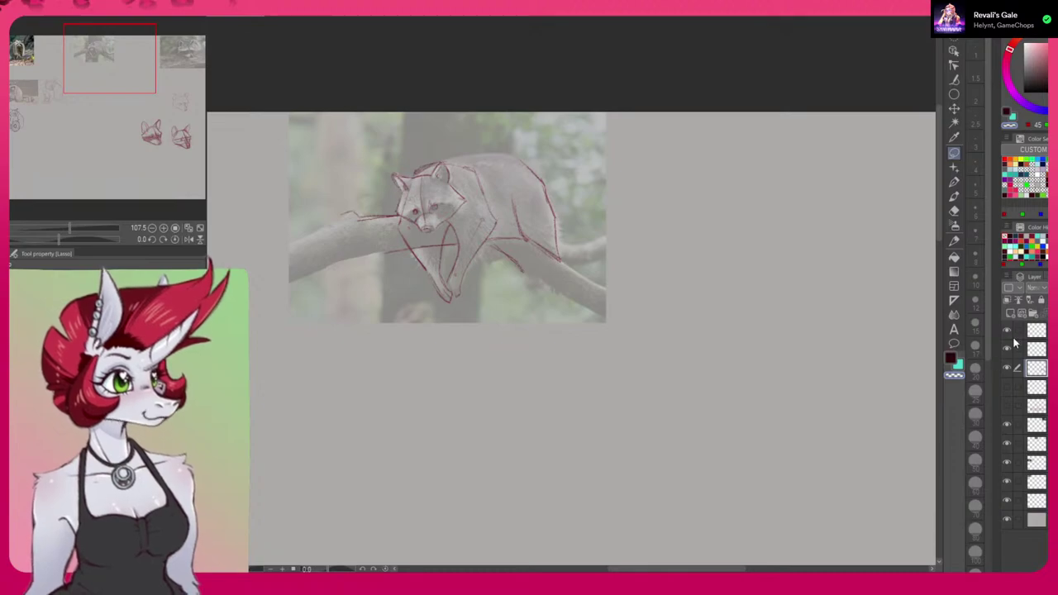
# With the Watercolor brush in dark red, sketch the arched top and slanted near side of a torso shape below the branch photo.
pyautogui.click(955, 195)
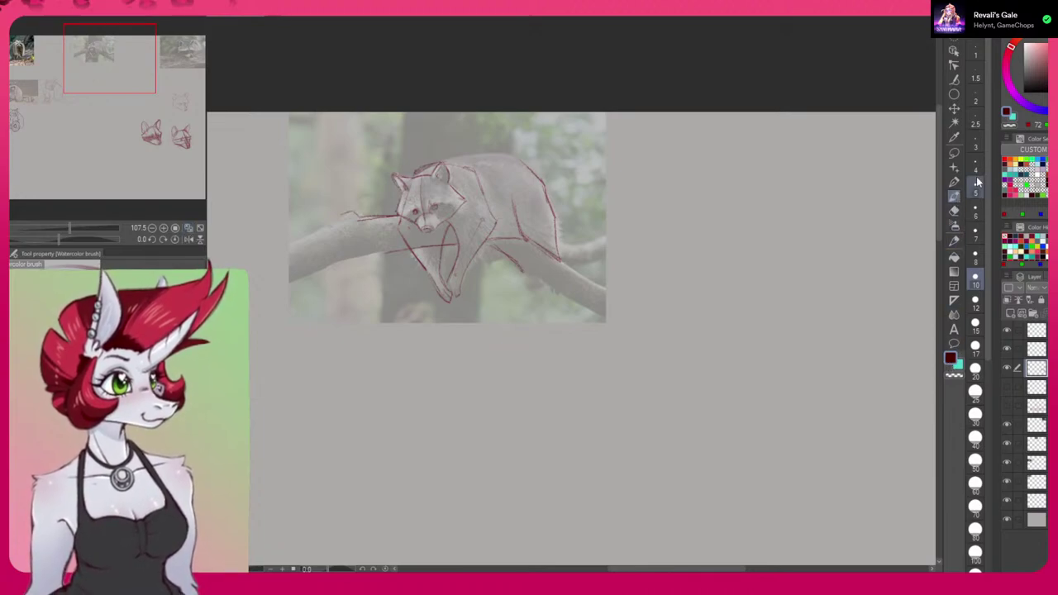
pyautogui.click(1046, 179)
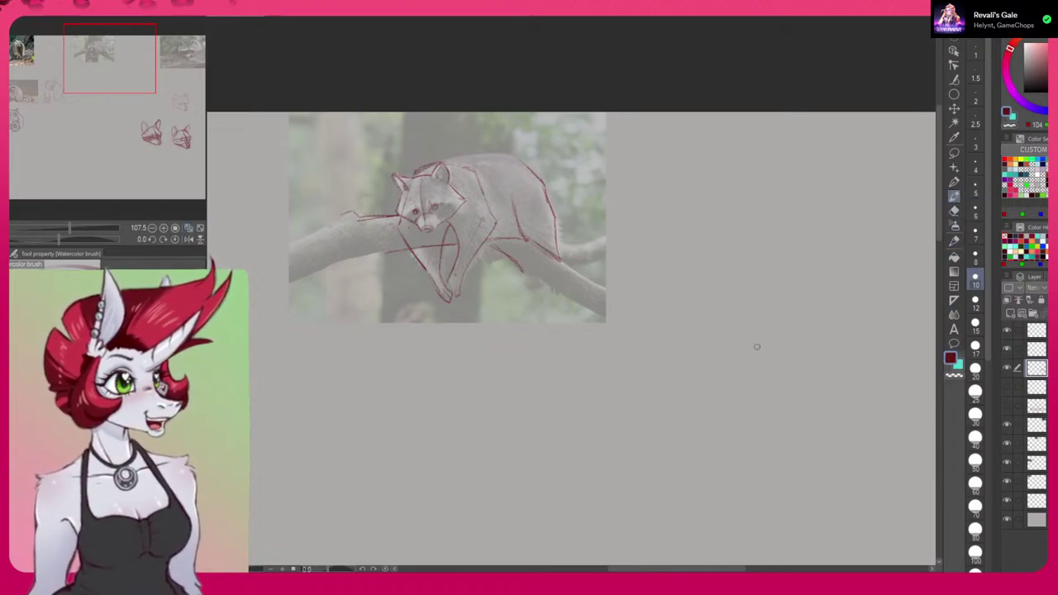
pyautogui.moveTo(798, 367)
pyautogui.mouseDown()
pyautogui.moveTo(768, 346)
pyautogui.moveTo(795, 312)
pyautogui.mouseUp()
pyautogui.moveTo(633, 324)
pyautogui.mouseDown()
pyautogui.moveTo(705, 339)
pyautogui.moveTo(661, 327)
pyautogui.moveTo(694, 318)
pyautogui.moveTo(641, 338)
pyautogui.mouseUp()
pyautogui.scroll(3, 637, 331)
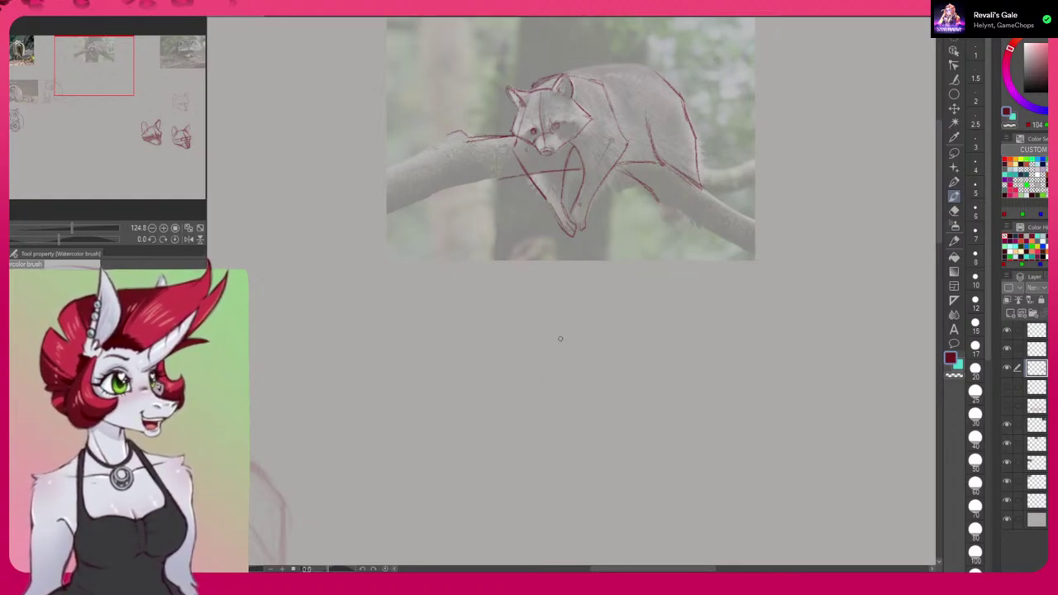
pyautogui.moveTo(524, 333)
pyautogui.mouseDown()
pyautogui.moveTo(614, 347)
pyautogui.moveTo(552, 324)
pyautogui.moveTo(615, 347)
pyautogui.mouseUp()
pyautogui.moveTo(526, 332); pyautogui.dragTo(505, 389)
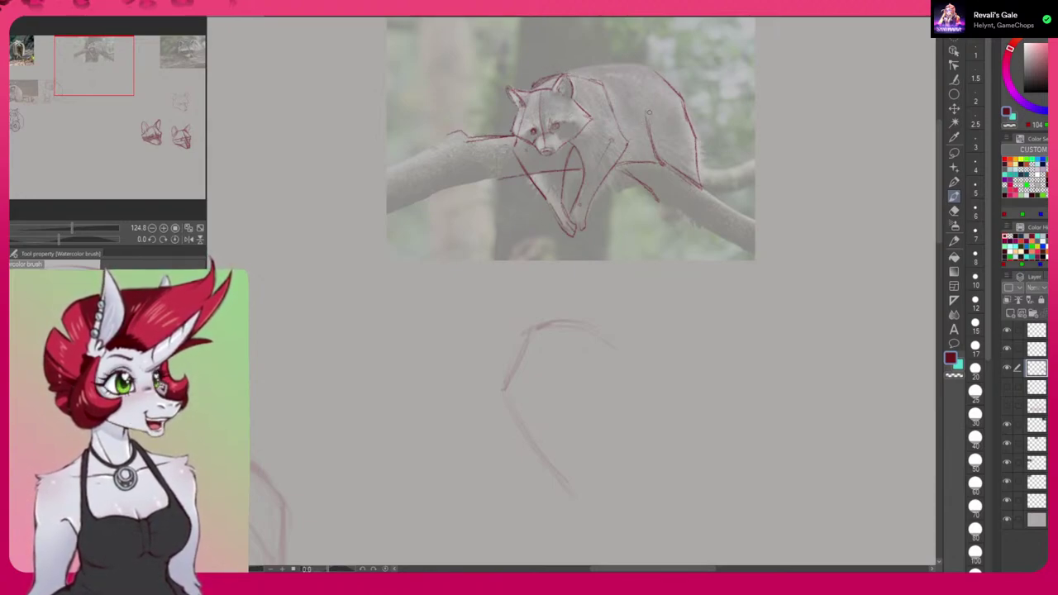
# Close the torso into a kite-like outline tapering to the paws, and add light head guidelines at its upper corner.
pyautogui.scroll(2, 622, 157)
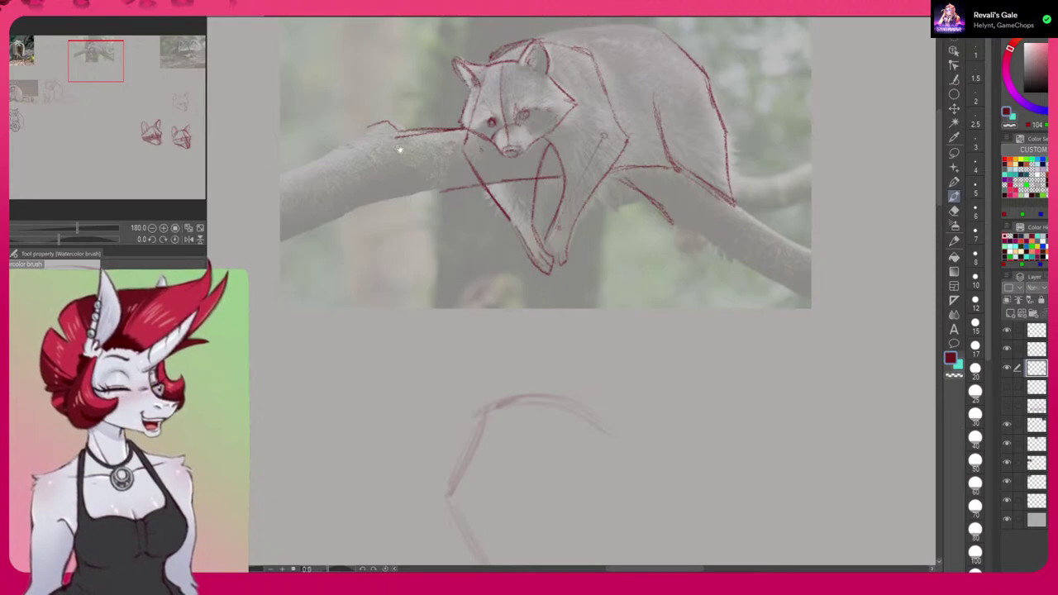
pyautogui.moveTo(652, 417); pyautogui.dragTo(649, 294)
pyautogui.scroll(-3, 650, 293)
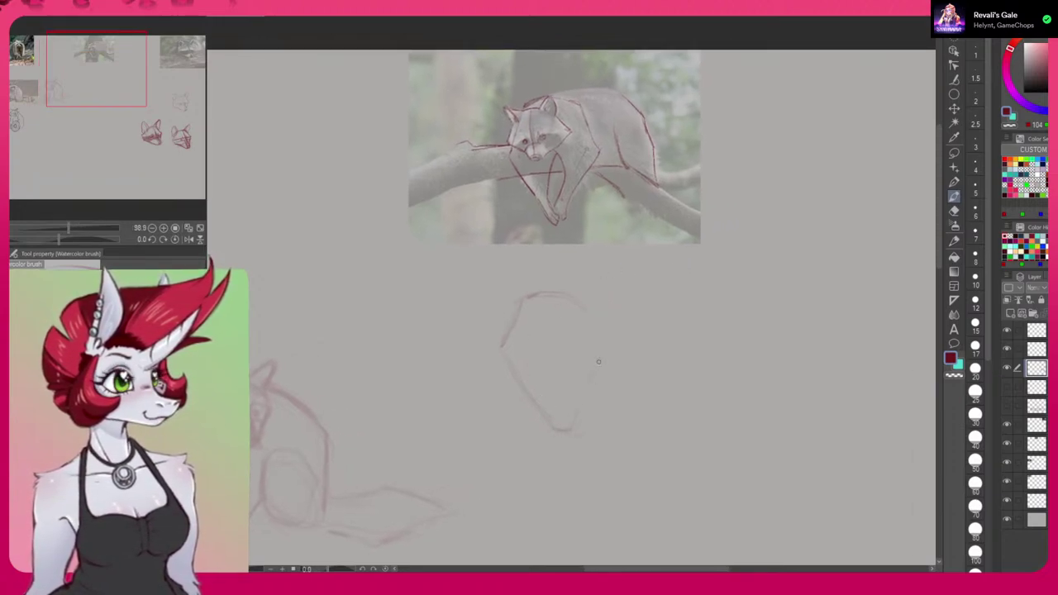
pyautogui.moveTo(590, 314); pyautogui.dragTo(604, 352)
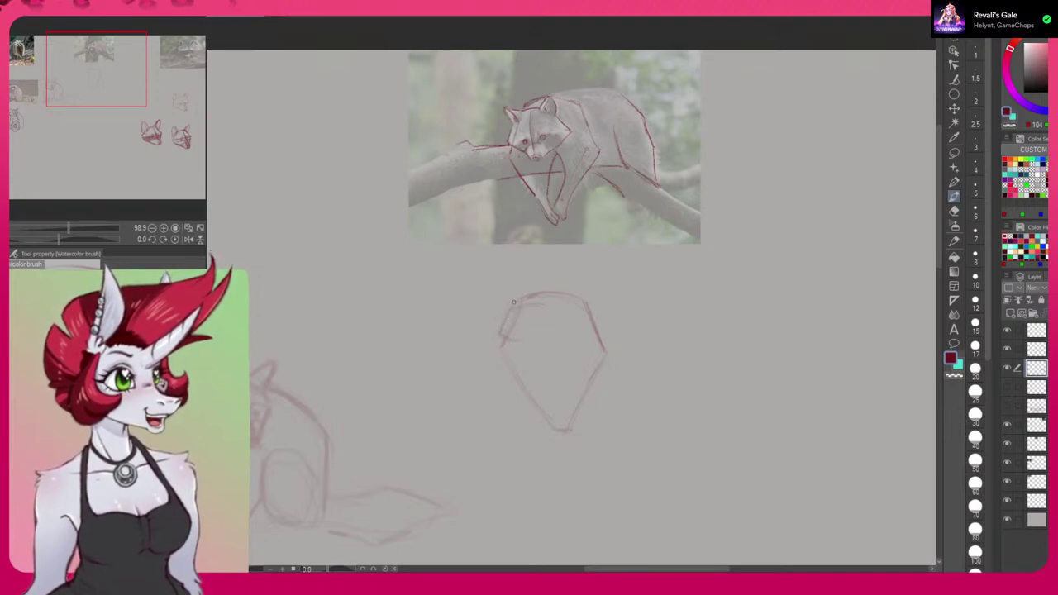
pyautogui.moveTo(507, 309); pyautogui.dragTo(528, 304)
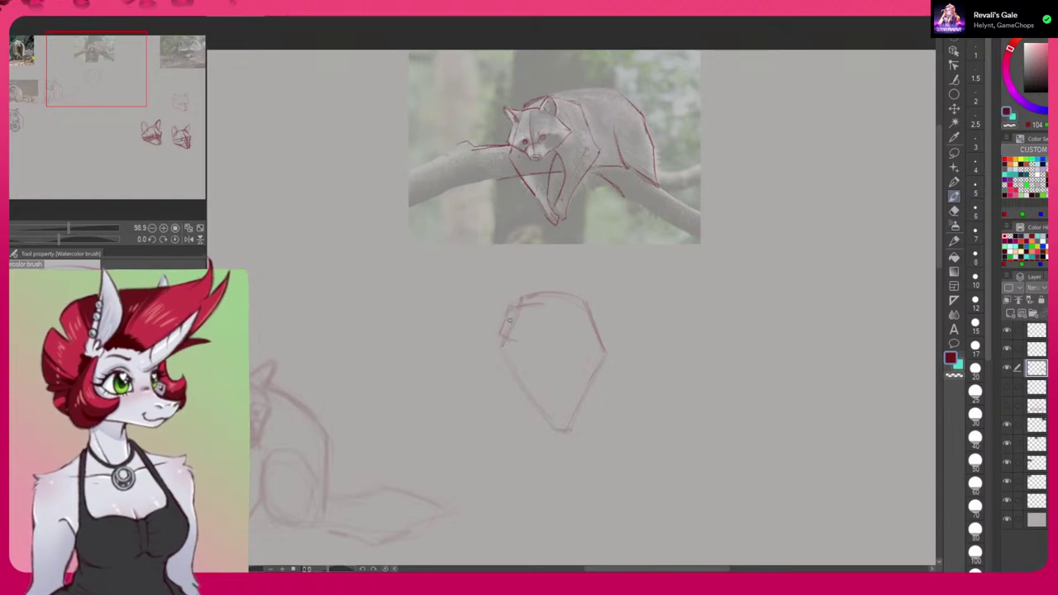
# Sketch the angular head outline with a centre line inside the top of the body shape below the branch raccoon photo.
pyautogui.moveTo(520, 302); pyautogui.dragTo(499, 360)
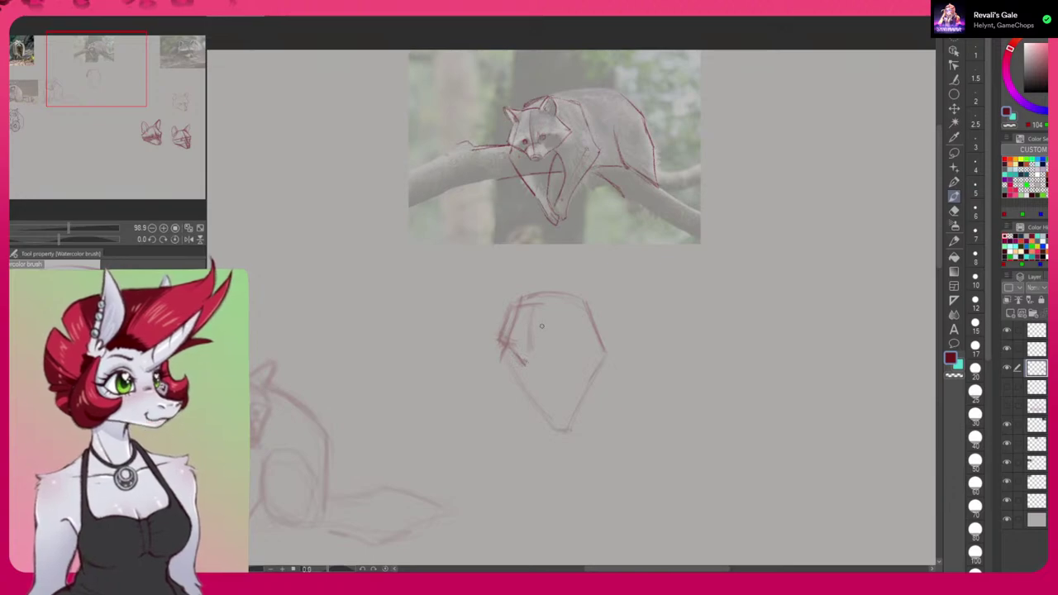
pyautogui.moveTo(524, 361)
pyautogui.mouseDown()
pyautogui.moveTo(572, 337)
pyautogui.moveTo(549, 349)
pyautogui.mouseUp()
pyautogui.moveTo(542, 304); pyautogui.dragTo(577, 332)
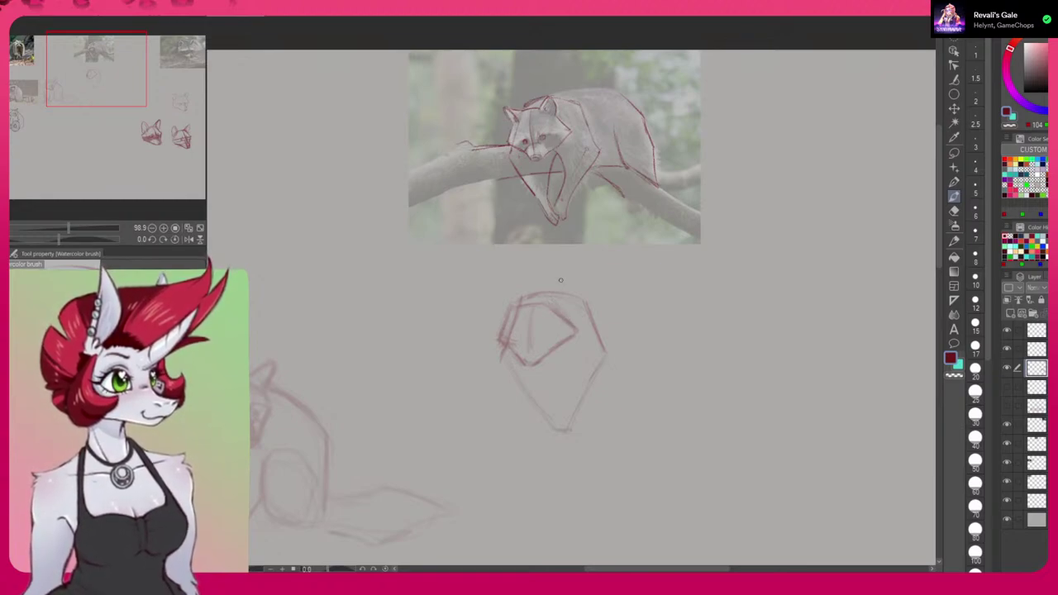
# Add short red marks to the bent arm of the sitting raccoon holding the star shield.
pyautogui.moveTo(501, 443); pyautogui.dragTo(778, 332)
pyautogui.moveTo(585, 443)
pyautogui.mouseDown()
pyautogui.moveTo(593, 419)
pyautogui.moveTo(703, 312)
pyautogui.mouseUp()
pyautogui.moveTo(513, 391); pyautogui.dragTo(527, 354)
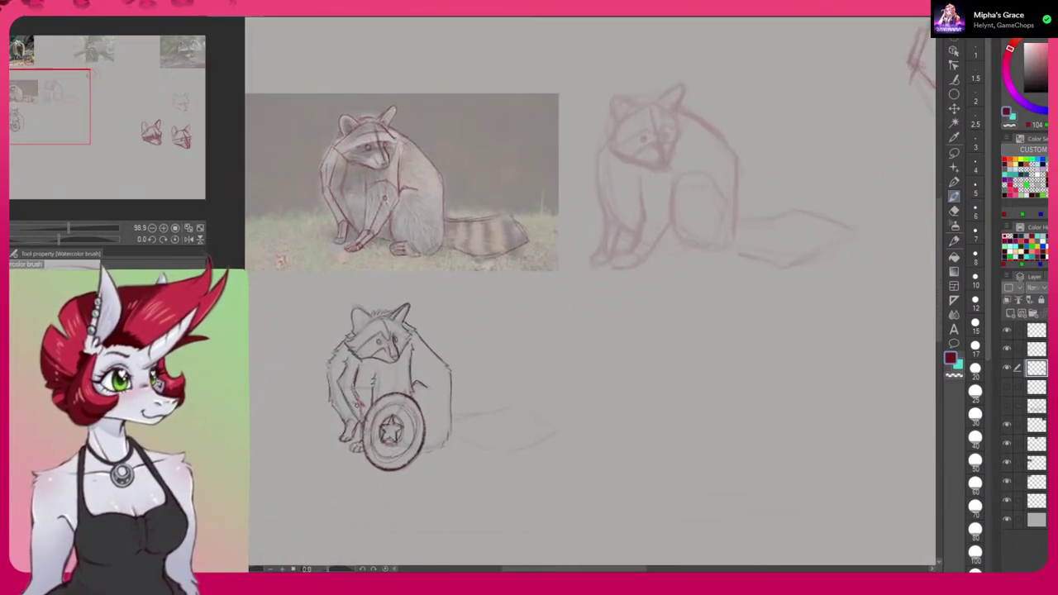
pyautogui.moveTo(357, 400)
pyautogui.mouseDown()
pyautogui.moveTo(345, 398)
pyautogui.moveTo(365, 400)
pyautogui.mouseUp()
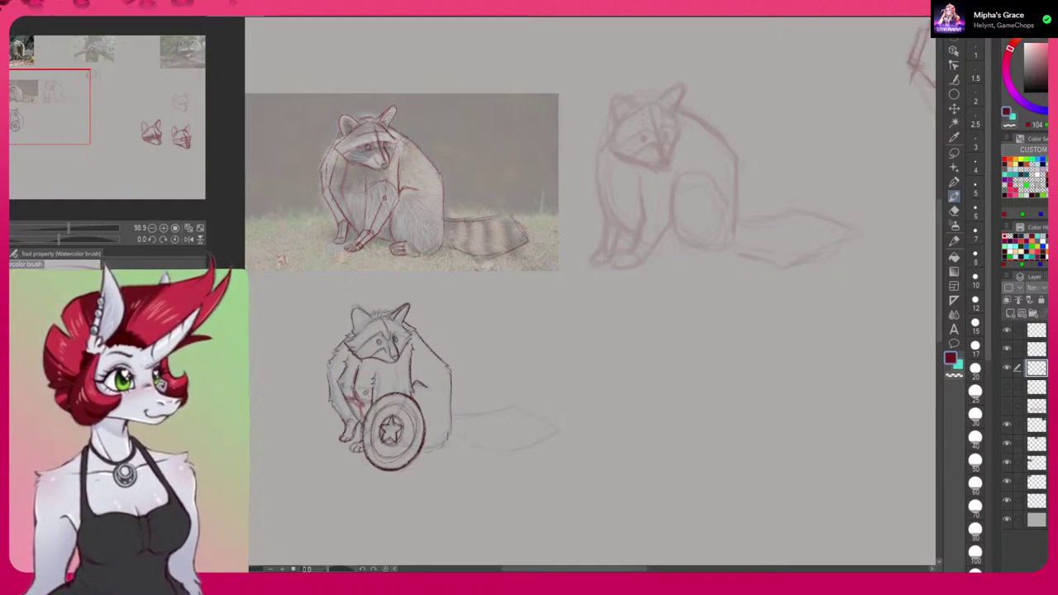
pyautogui.moveTo(355, 397); pyautogui.dragTo(359, 407)
# Compare the sitting raccoon studies and shield drawing with the new branch raccoon sketch and its reference photo.
pyautogui.moveTo(739, 460); pyautogui.dragTo(637, 434)
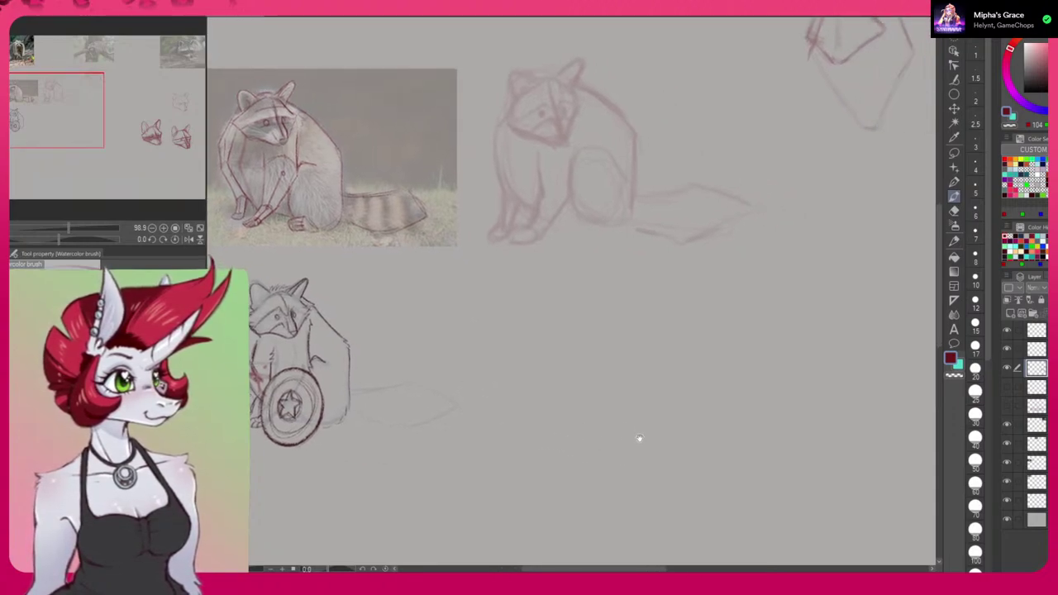
pyautogui.moveTo(715, 441); pyautogui.dragTo(619, 439)
pyautogui.moveTo(751, 415); pyautogui.dragTo(546, 504)
pyautogui.moveTo(671, 406)
pyautogui.mouseDown()
pyautogui.moveTo(601, 486)
pyautogui.moveTo(600, 523)
pyautogui.mouseUp()
pyautogui.moveTo(612, 475); pyautogui.dragTo(664, 470)
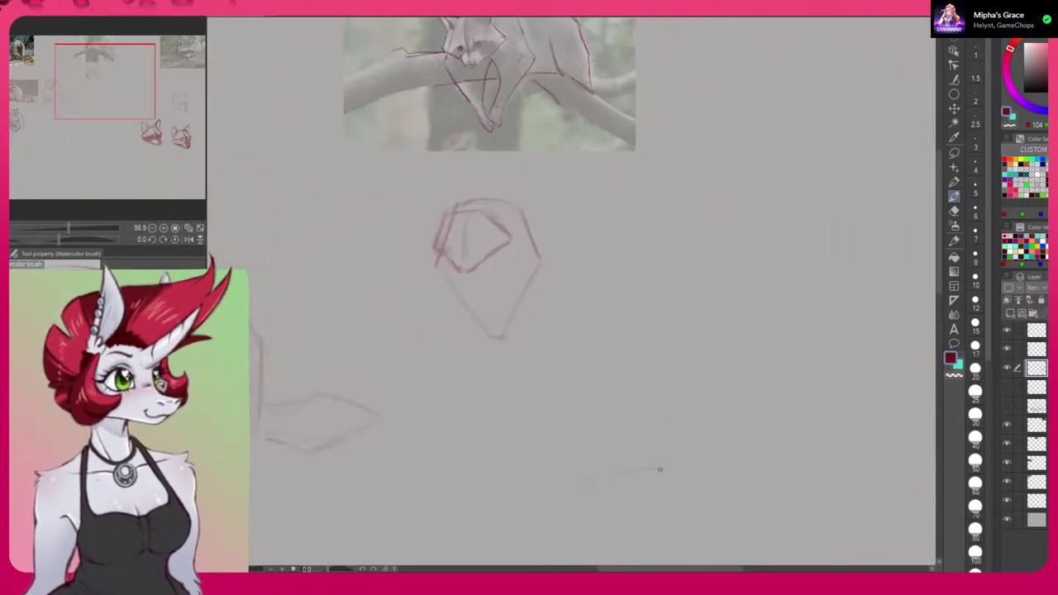
pyautogui.moveTo(556, 289); pyautogui.dragTo(657, 305)
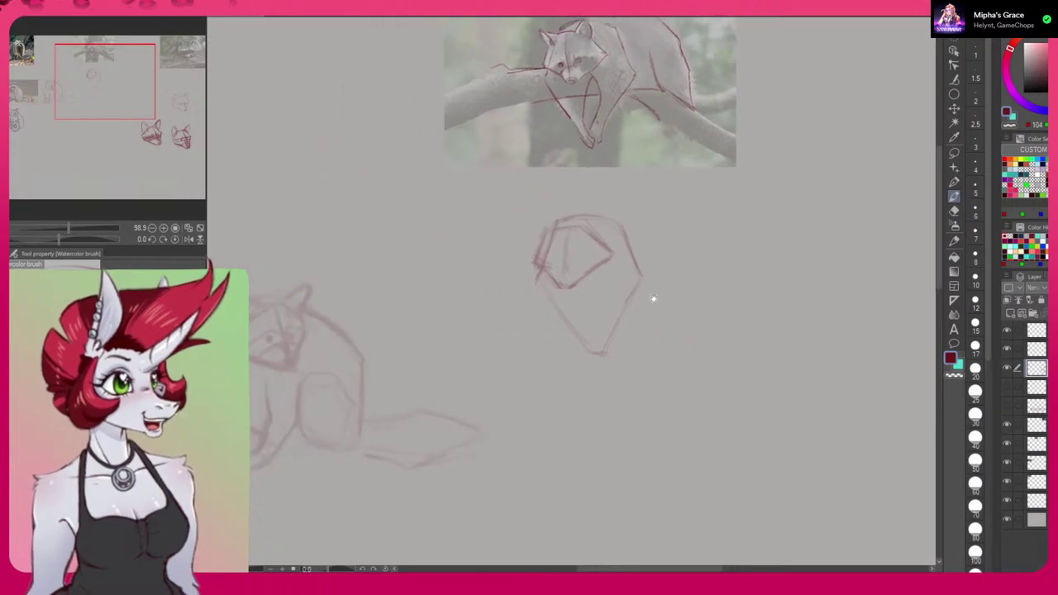
pyautogui.hscroll(-5, 523, 399)
pyautogui.scroll(-4, 523, 399)
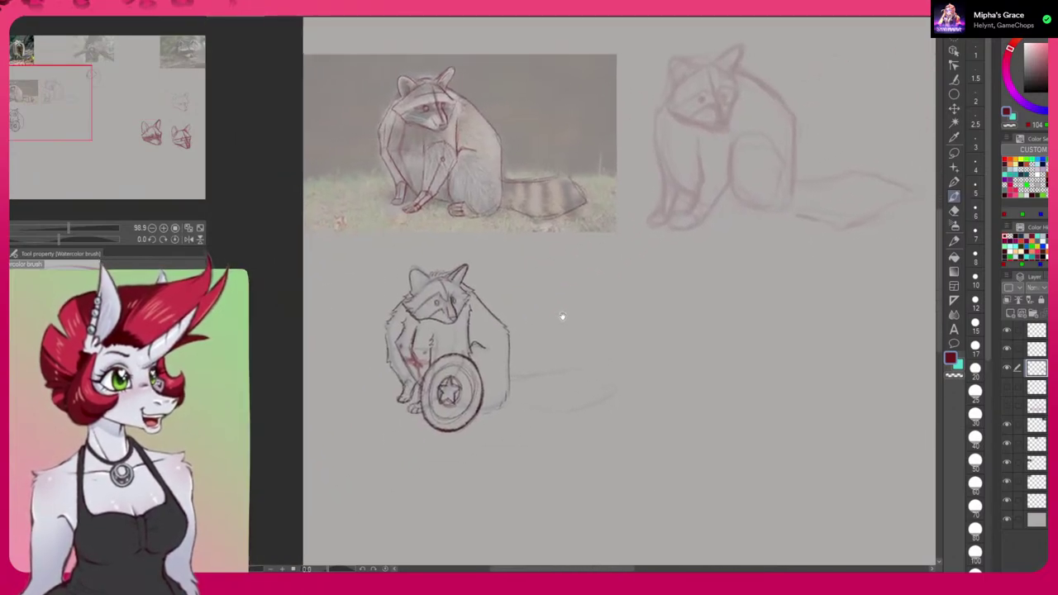
pyautogui.moveTo(565, 348); pyautogui.dragTo(311, 530)
pyautogui.moveTo(834, 300); pyautogui.dragTo(579, 361)
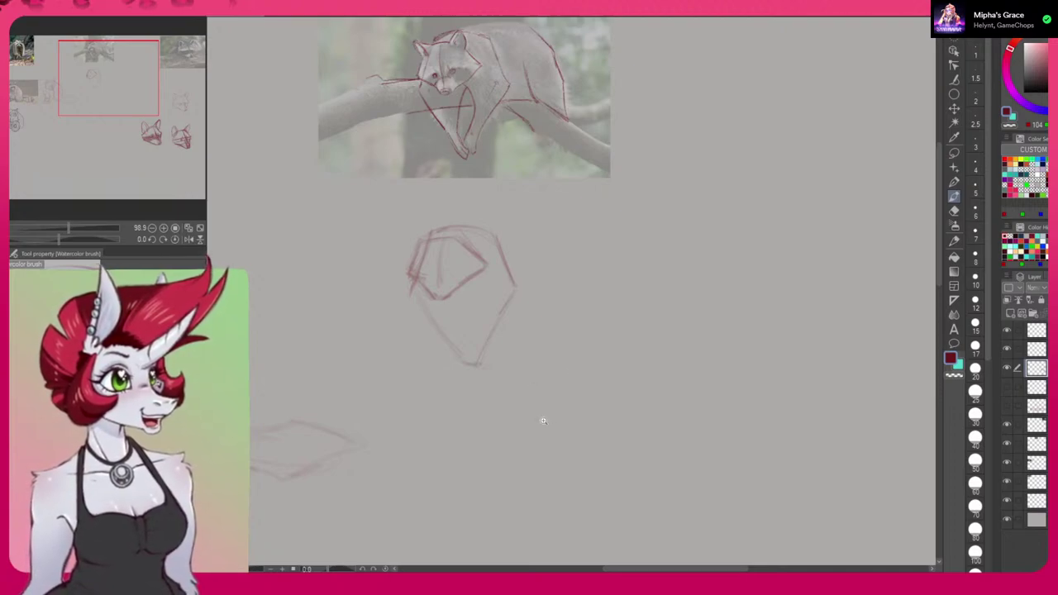
# Sketch both forelegs hanging down to a point below the head, with the narrow oval gap between them.
pyautogui.scroll(5, 540, 418)
pyautogui.scroll(-3, 623, 409)
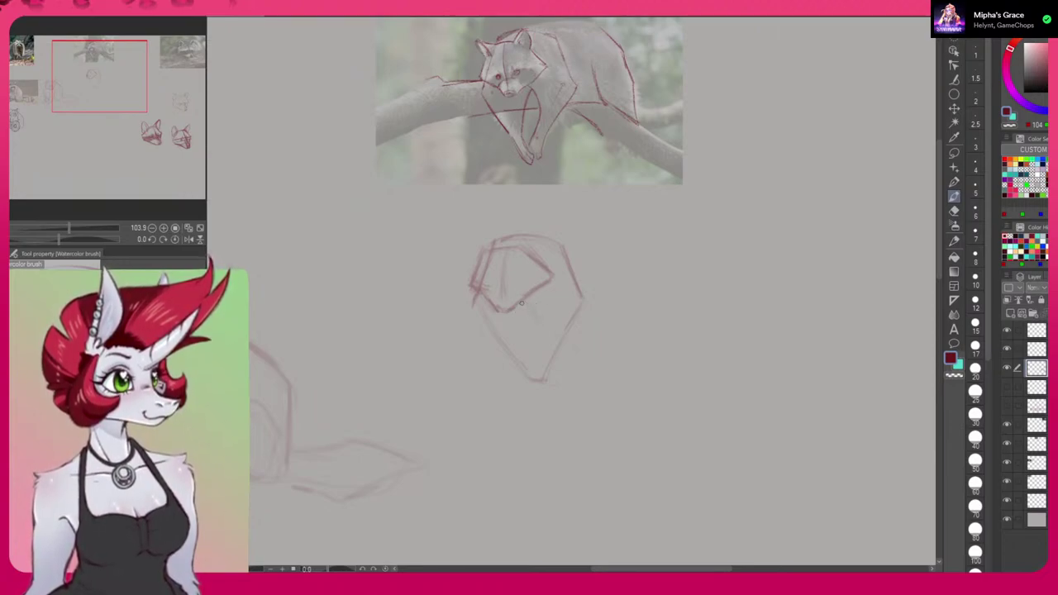
pyautogui.moveTo(539, 330)
pyautogui.mouseDown()
pyautogui.moveTo(535, 401)
pyautogui.moveTo(562, 337)
pyautogui.moveTo(547, 402)
pyautogui.moveTo(566, 334)
pyautogui.mouseUp()
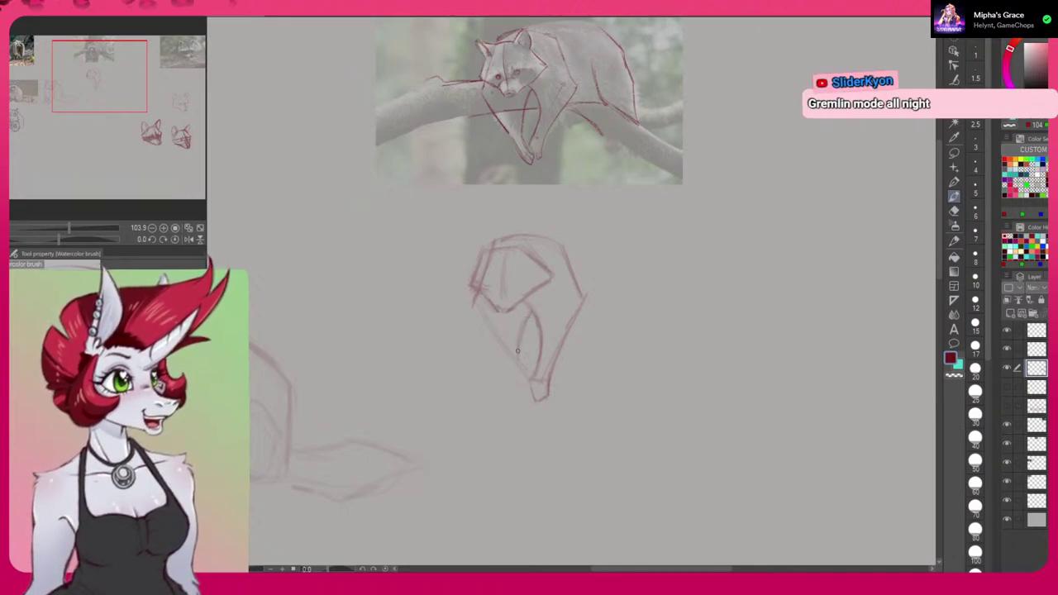
pyautogui.moveTo(523, 335); pyautogui.dragTo(519, 370)
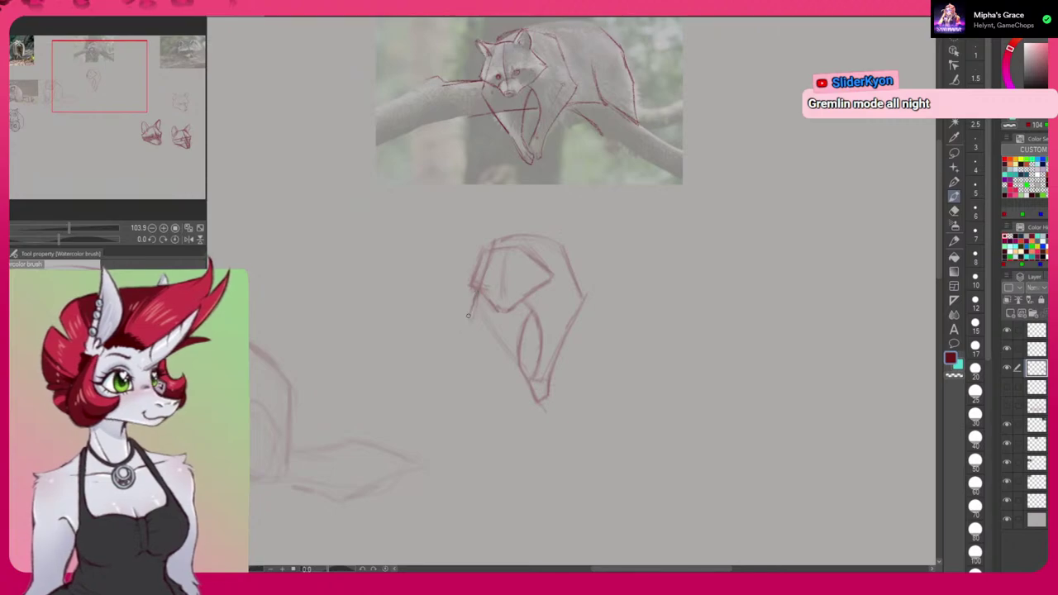
pyautogui.moveTo(475, 291)
pyautogui.mouseDown()
pyautogui.moveTo(468, 319)
pyautogui.moveTo(515, 382)
pyautogui.mouseUp()
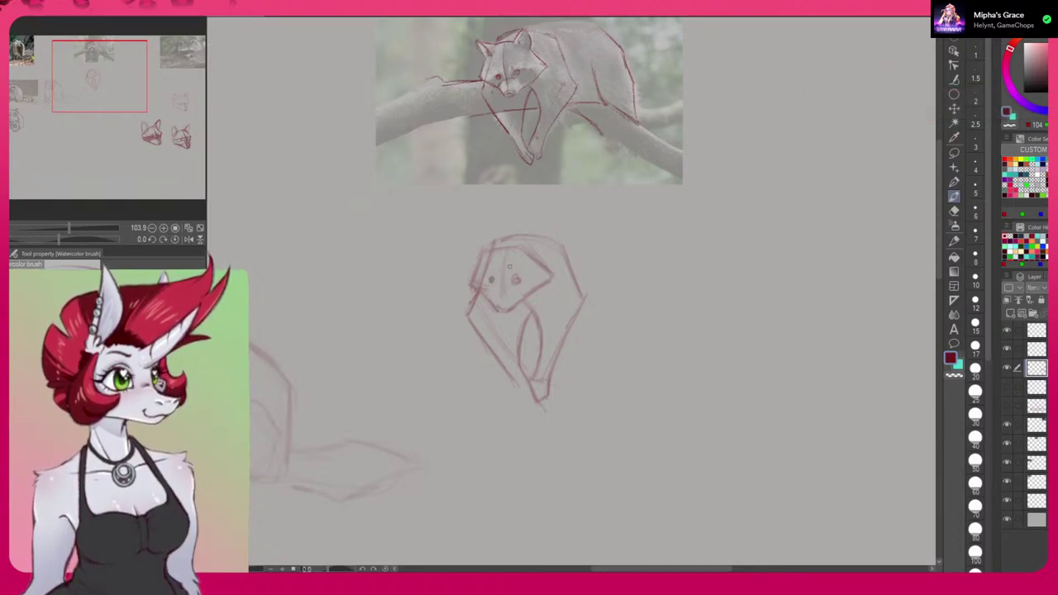
# Sketch the eyes, the nose and a horizontal guideline through the eyes on the branch raccoon's face.
pyautogui.click(491, 281)
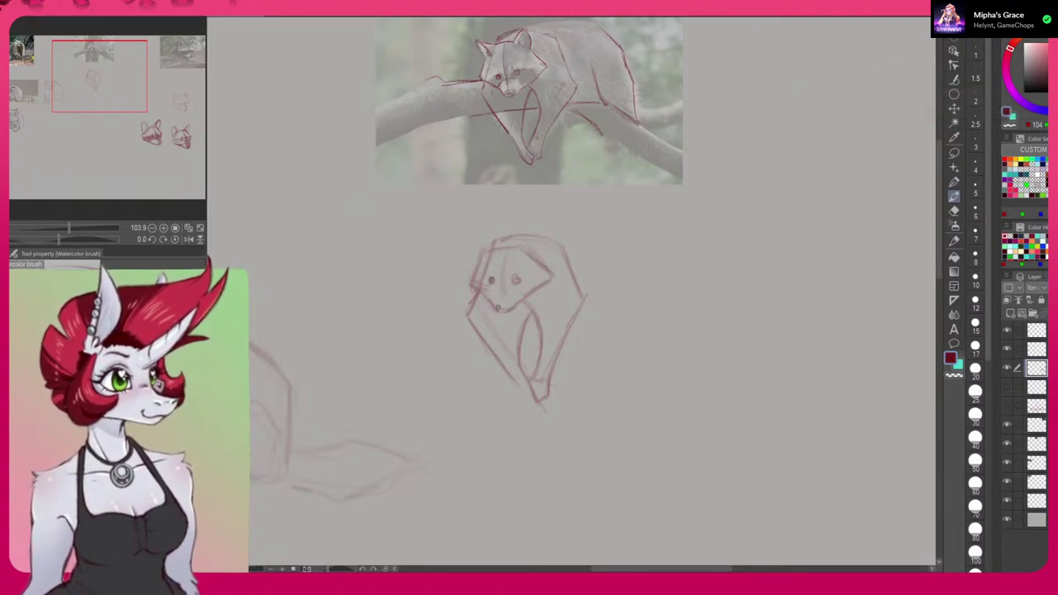
pyautogui.click(491, 282)
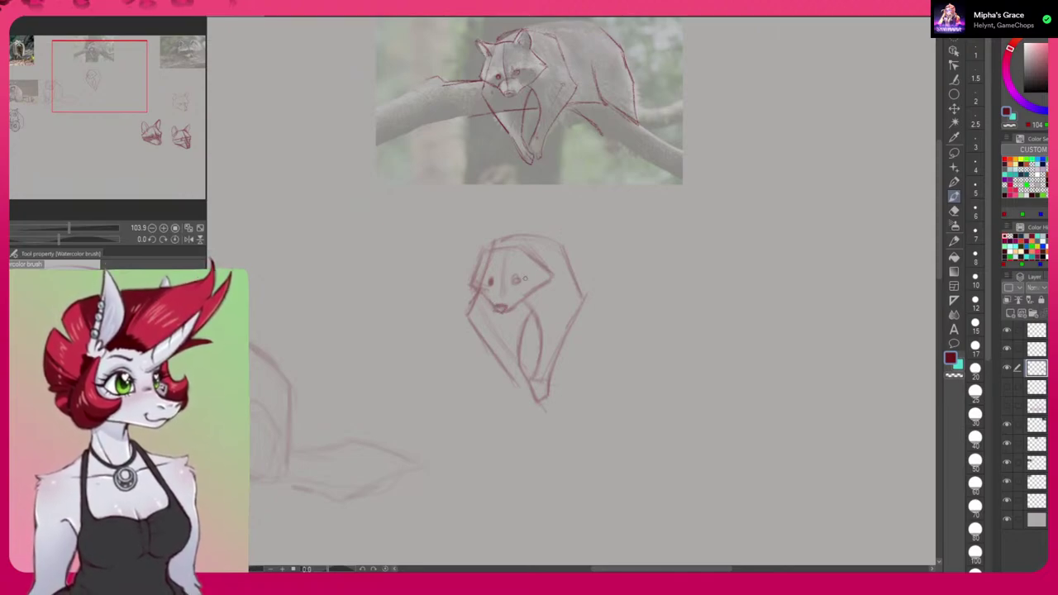
pyautogui.moveTo(484, 280)
pyautogui.mouseDown()
pyautogui.moveTo(539, 276)
pyautogui.moveTo(522, 279)
pyautogui.mouseUp()
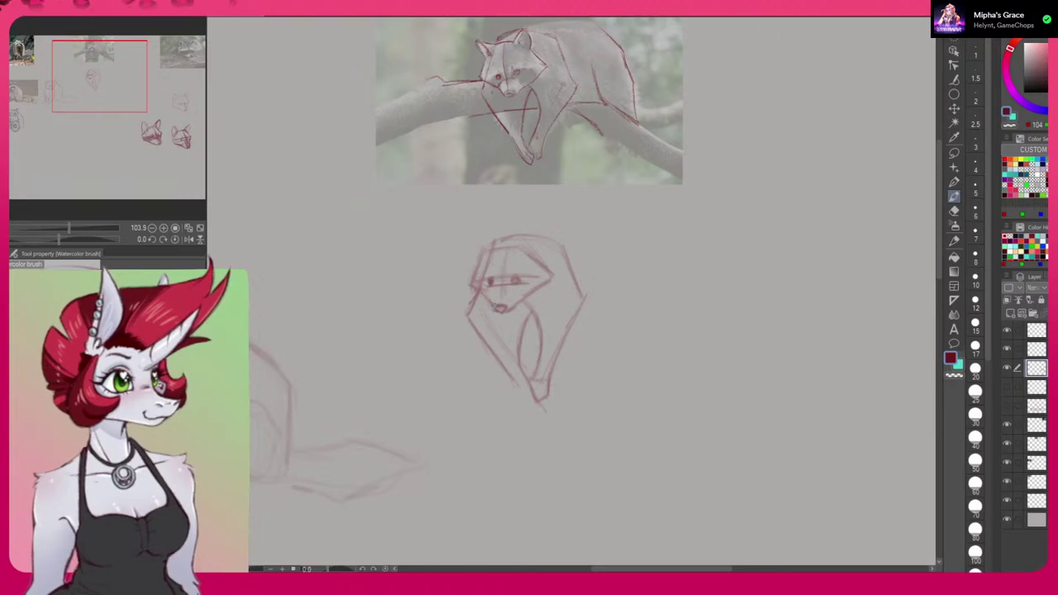
# Draw two pointed ears on the raccoon's head, trimming the tip of the first one shorter with the eraser.
pyautogui.moveTo(491, 252)
pyautogui.mouseDown()
pyautogui.moveTo(473, 235)
pyautogui.moveTo(479, 264)
pyautogui.moveTo(464, 234)
pyautogui.mouseUp()
pyautogui.moveTo(464, 234)
pyautogui.mouseDown()
pyautogui.moveTo(491, 252)
pyautogui.moveTo(467, 236)
pyautogui.moveTo(485, 265)
pyautogui.mouseUp()
pyautogui.moveTo(482, 258)
pyautogui.mouseDown()
pyautogui.moveTo(470, 234)
pyautogui.moveTo(484, 248)
pyautogui.mouseUp()
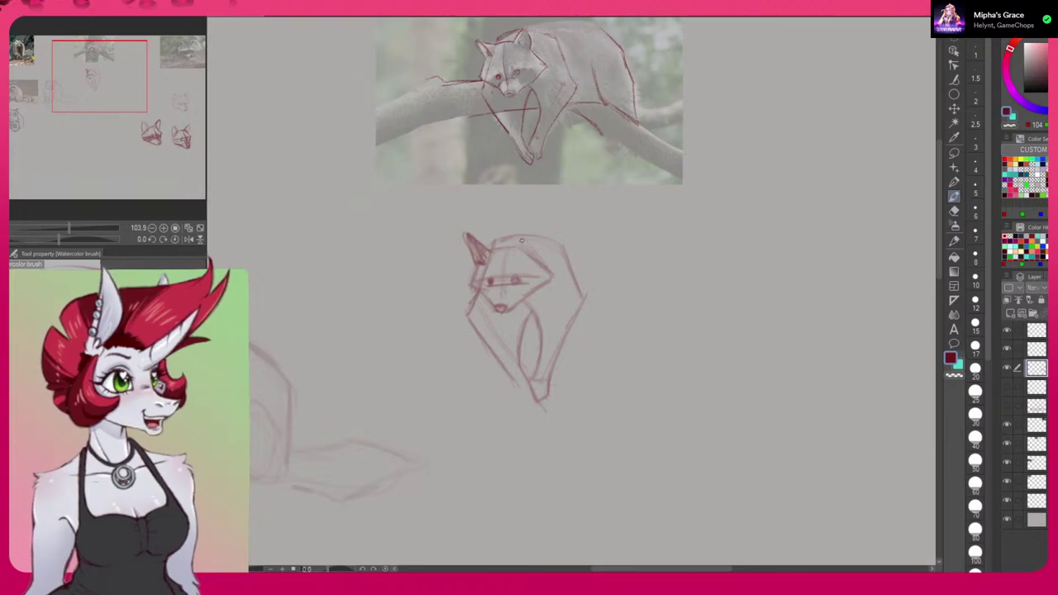
pyautogui.moveTo(518, 247); pyautogui.dragTo(529, 234)
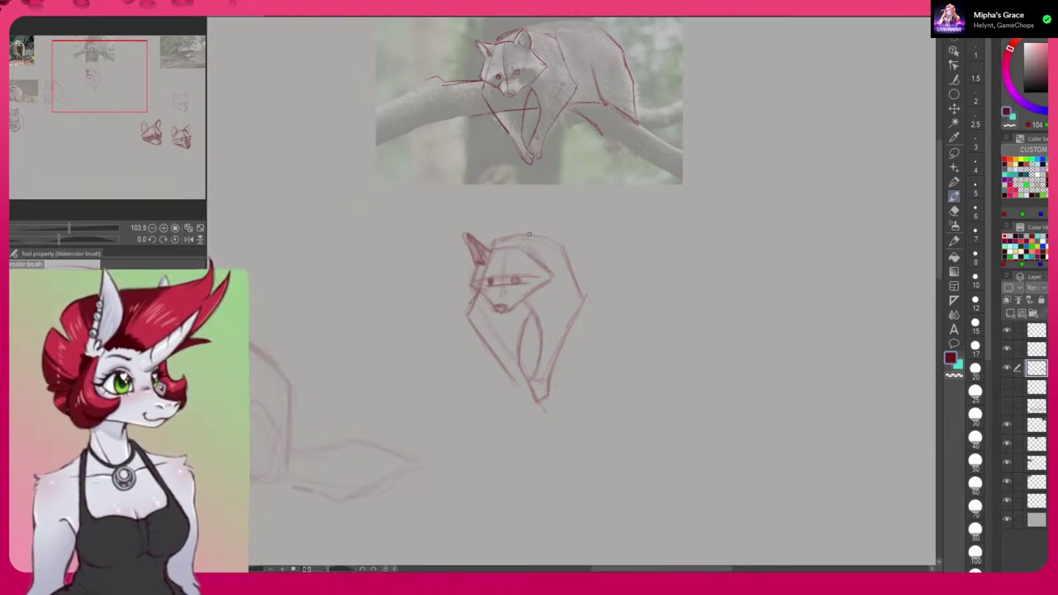
pyautogui.press('e')
pyautogui.moveTo(459, 232)
pyautogui.mouseDown()
pyautogui.moveTo(469, 228)
pyautogui.moveTo(473, 261)
pyautogui.moveTo(485, 250)
pyautogui.moveTo(476, 256)
pyautogui.mouseUp()
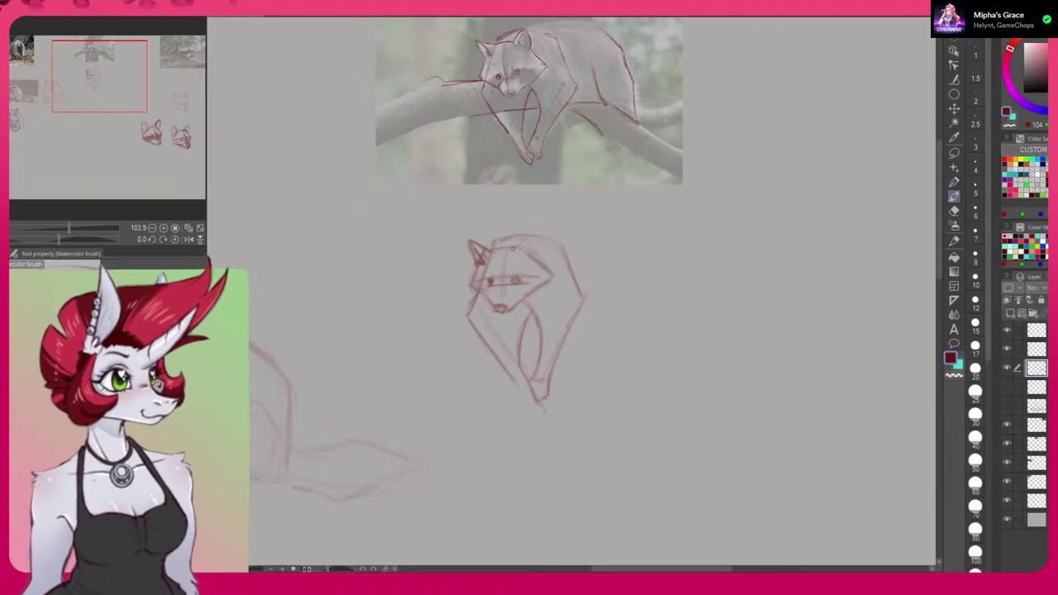
pyautogui.moveTo(529, 241); pyautogui.dragTo(534, 258)
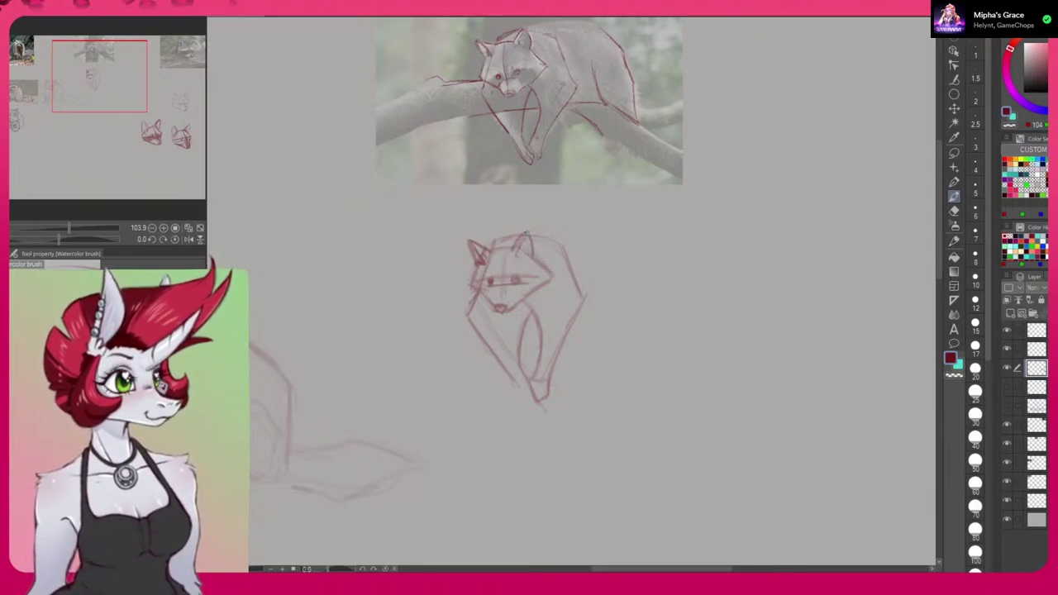
# Erase the horizontal eye guideline, then redraw the eyes as small dots and add the muzzle bridge down to the nose.
pyautogui.press('e')
pyautogui.moveTo(506, 272)
pyautogui.mouseDown()
pyautogui.moveTo(495, 268)
pyautogui.moveTo(508, 267)
pyautogui.moveTo(493, 285)
pyautogui.mouseUp()
pyautogui.press('b')
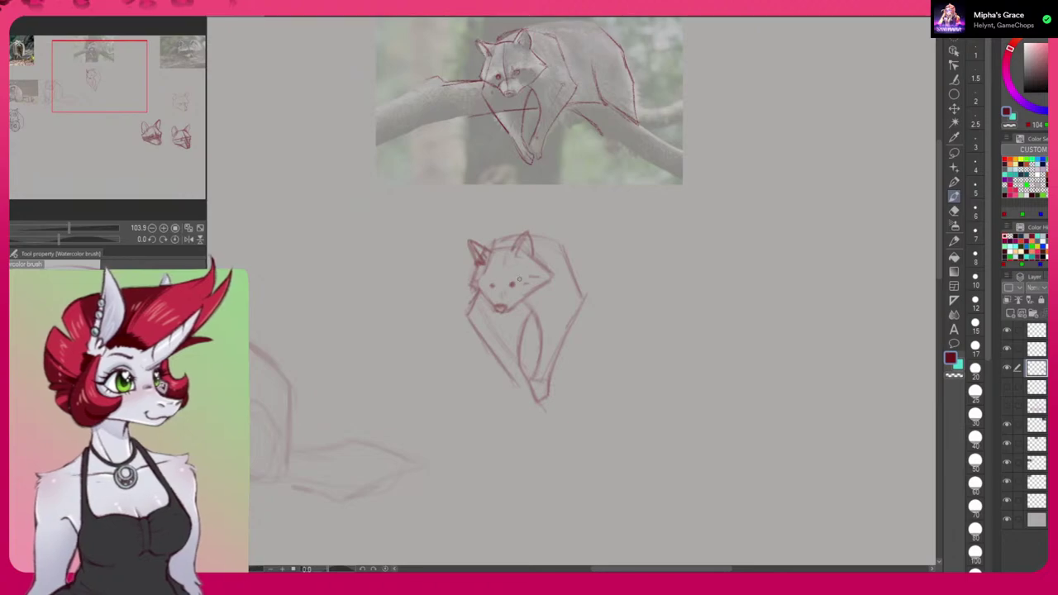
pyautogui.moveTo(512, 283); pyautogui.dragTo(513, 283)
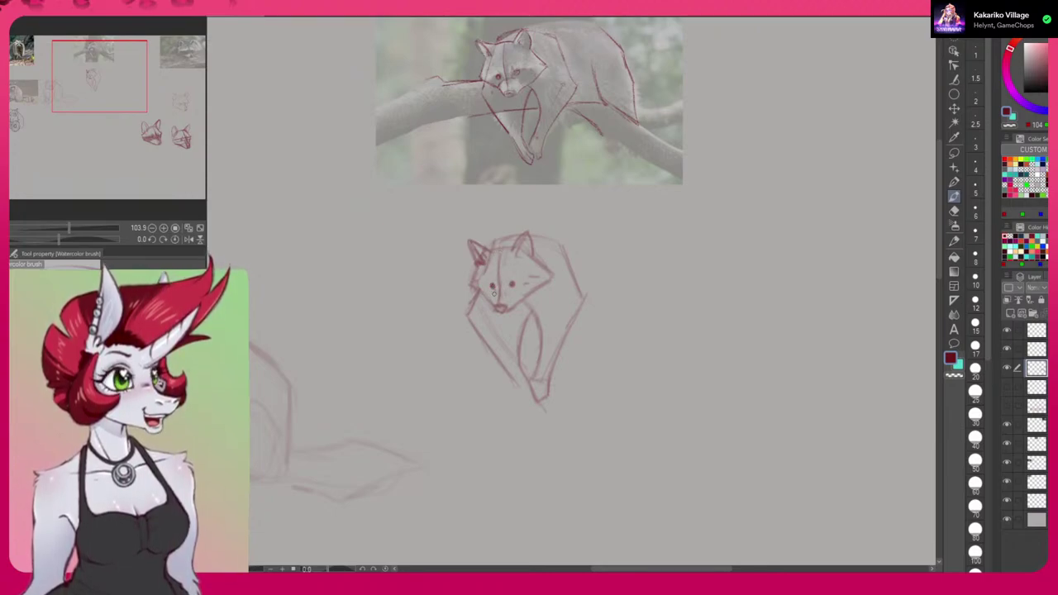
pyautogui.moveTo(493, 286); pyautogui.dragTo(496, 302)
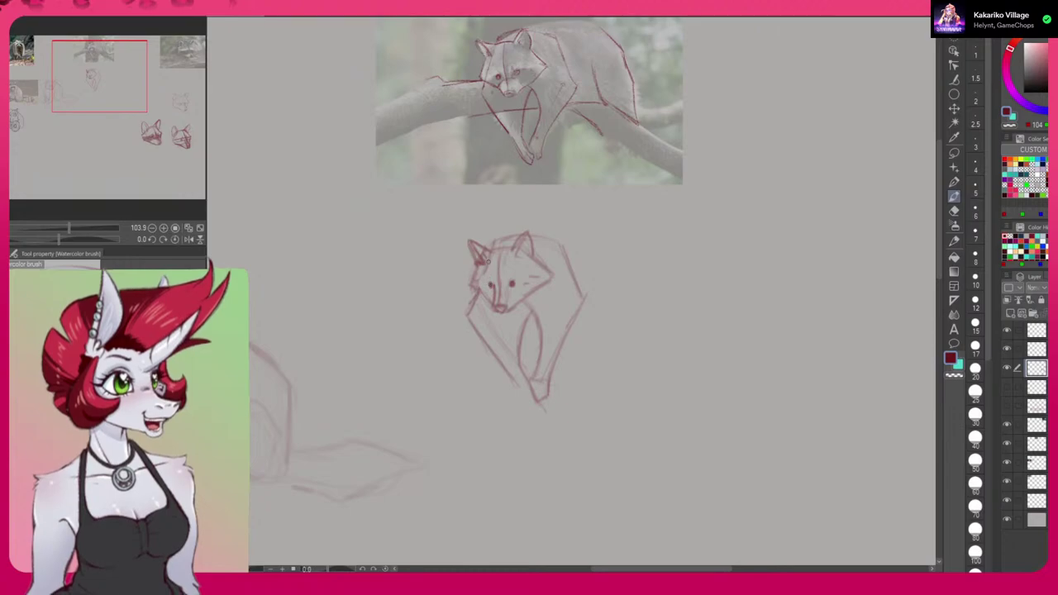
pyautogui.moveTo(490, 284); pyautogui.dragTo(491, 285)
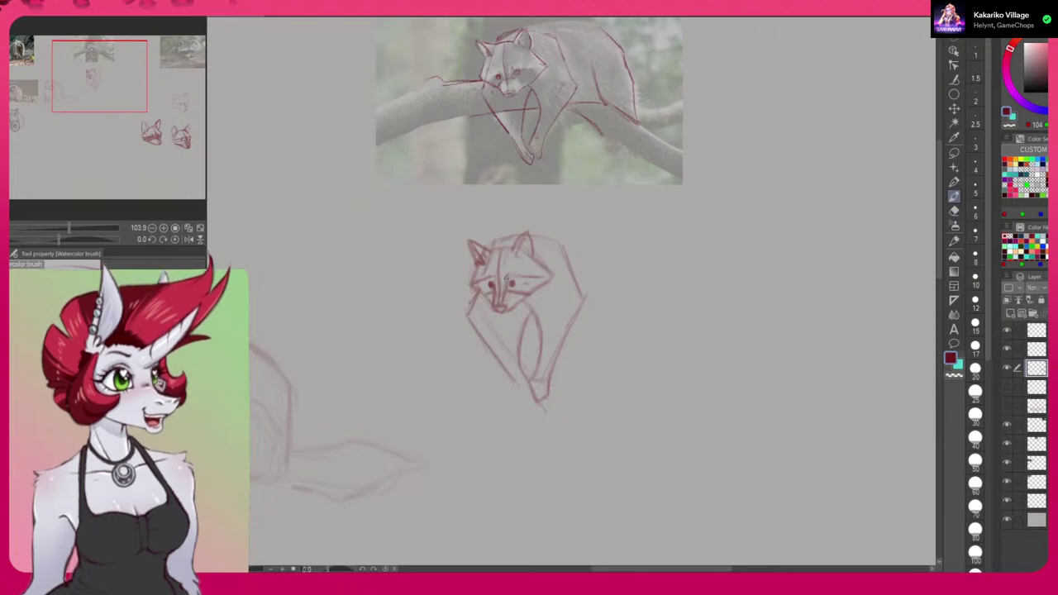
# Shade the dark mask patches around both eyes, darken the nose and add fur to the outer cheek.
pyautogui.moveTo(512, 280); pyautogui.dragTo(541, 286)
pyautogui.moveTo(476, 283); pyautogui.dragTo(487, 291)
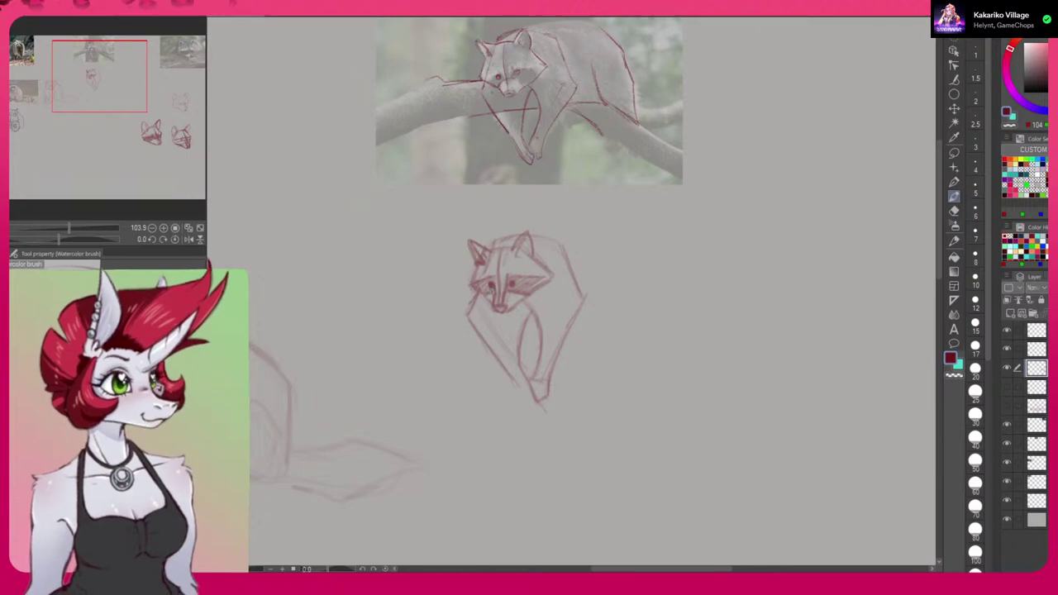
pyautogui.moveTo(497, 309); pyautogui.dragTo(505, 310)
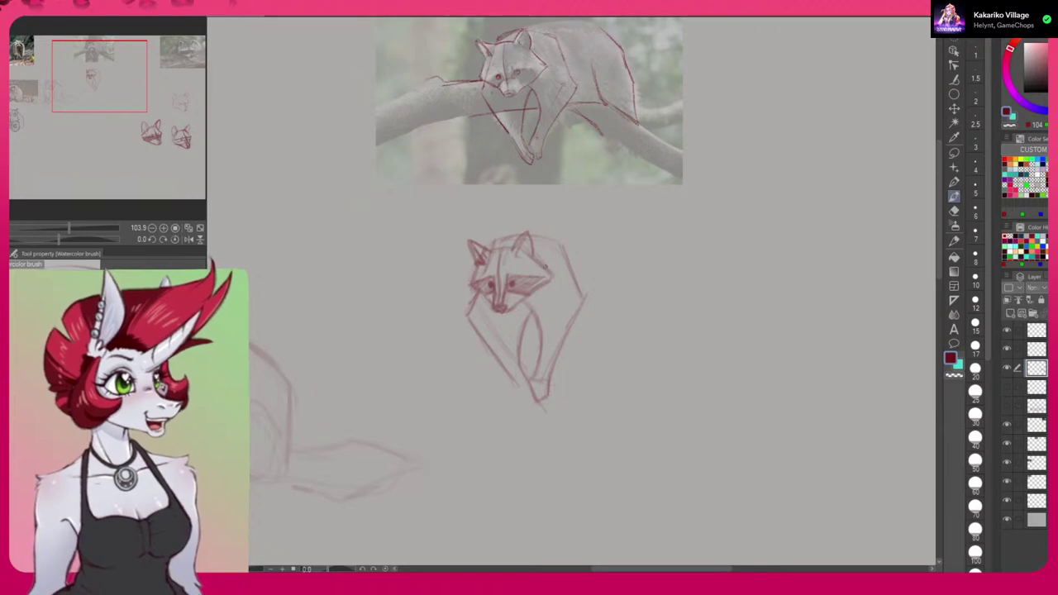
pyautogui.moveTo(541, 270)
pyautogui.mouseDown()
pyautogui.moveTo(556, 273)
pyautogui.moveTo(545, 285)
pyautogui.mouseUp()
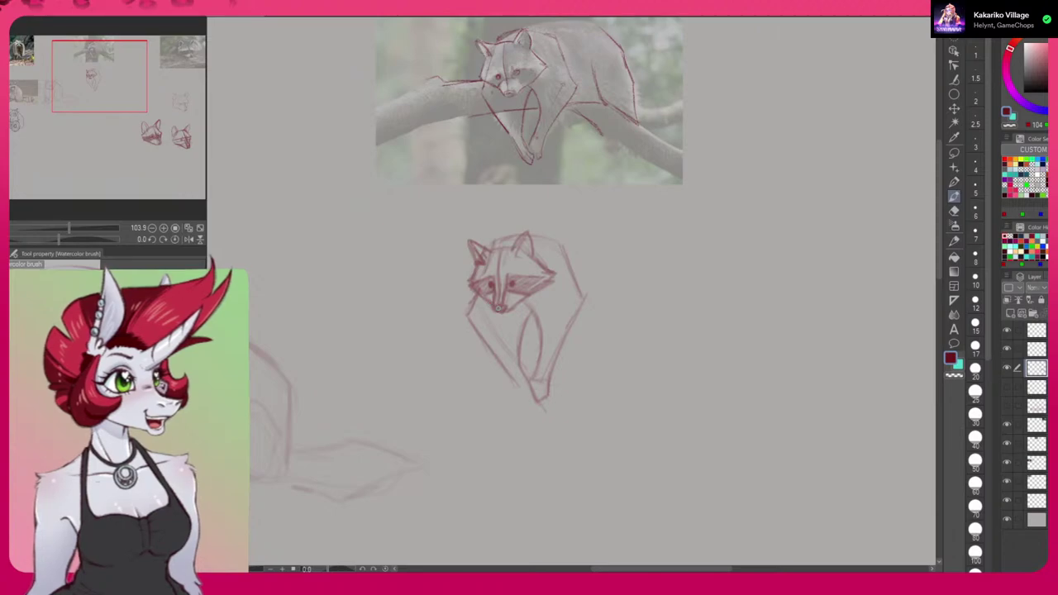
# Clear the stray lines inside the first ear with the transparent colour and refine the base of the other ear.
pyautogui.press('c')
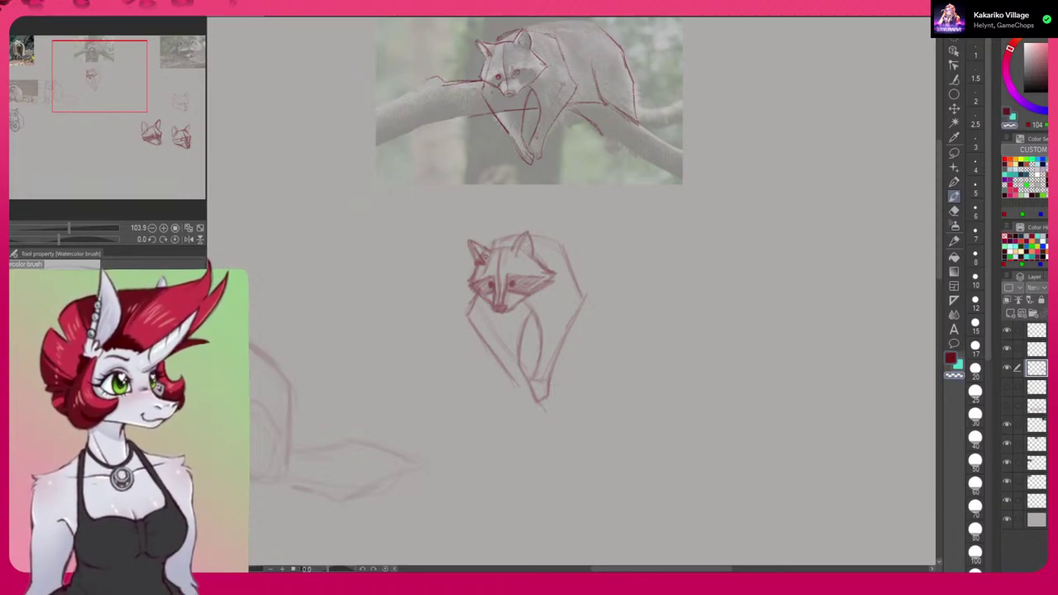
pyautogui.moveTo(482, 270); pyautogui.dragTo(482, 258)
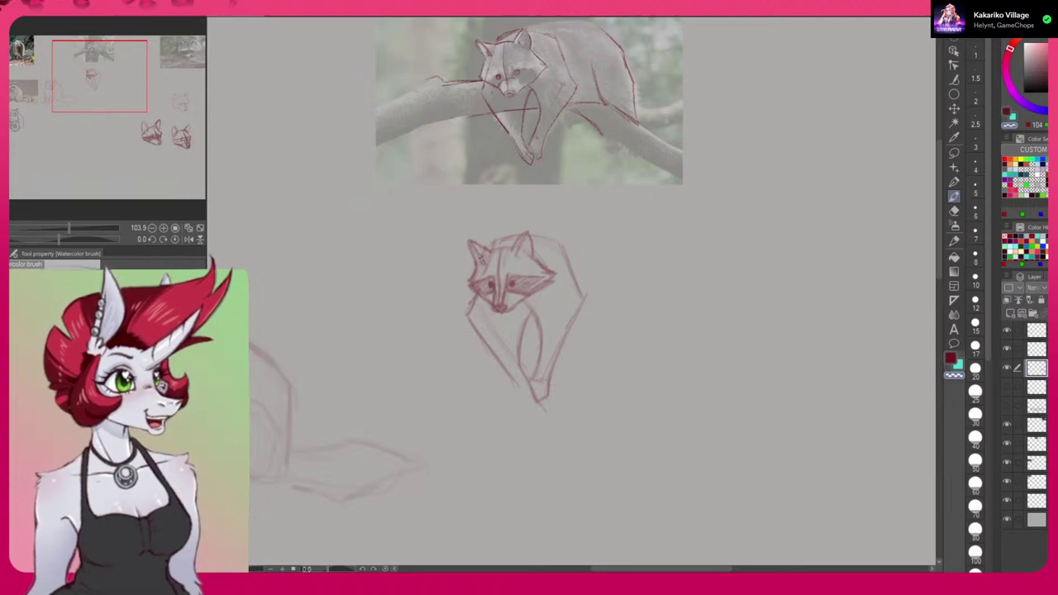
pyautogui.click(950, 358)
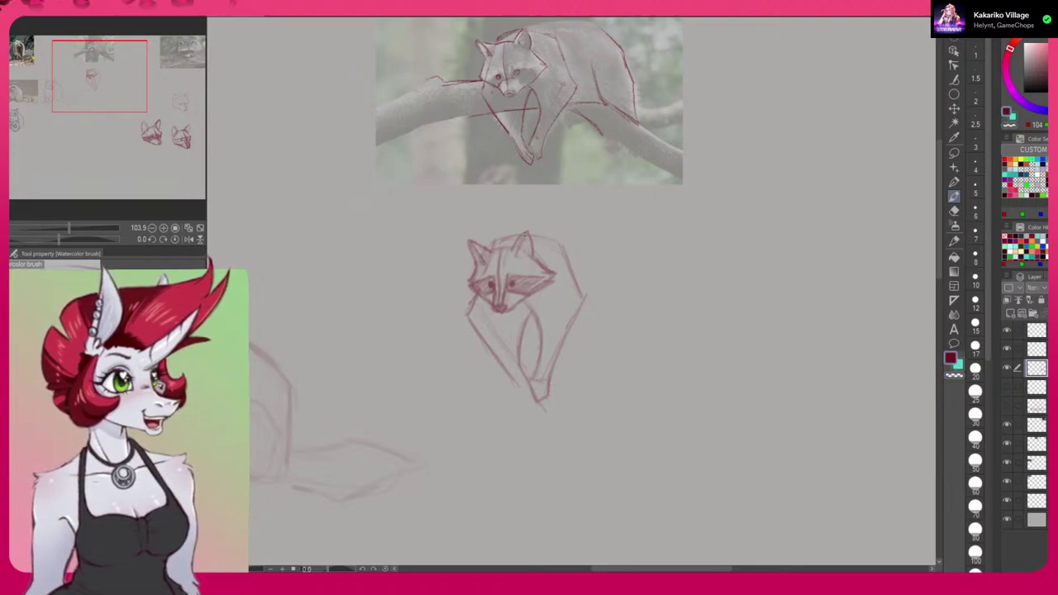
pyautogui.moveTo(515, 258); pyautogui.dragTo(522, 254)
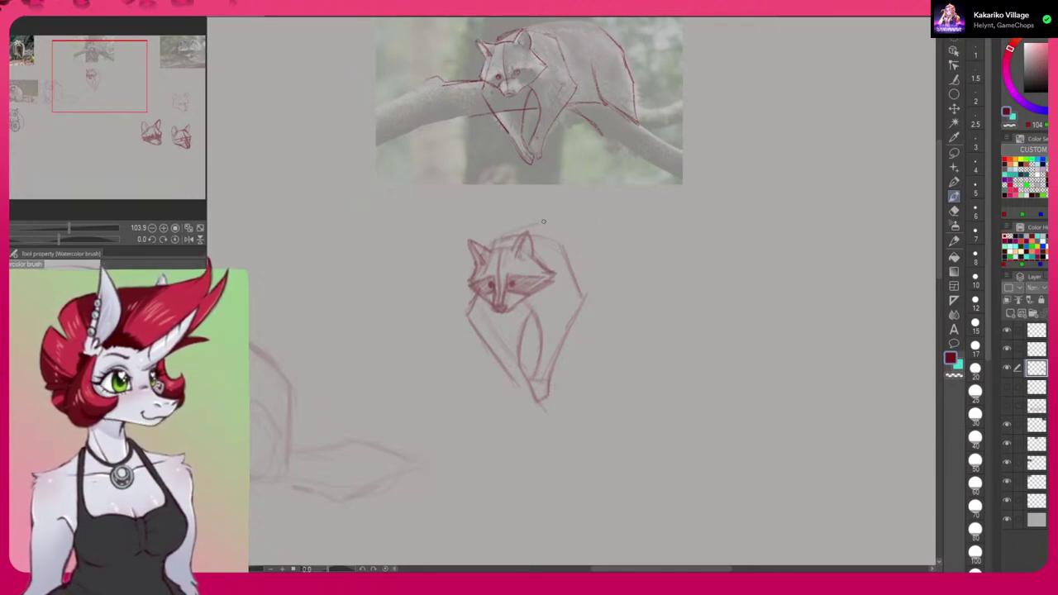
# Sketch the raccoon's arched back line and the upper and lower edges of the branch in front of its head.
pyautogui.moveTo(641, 237); pyautogui.dragTo(567, 228)
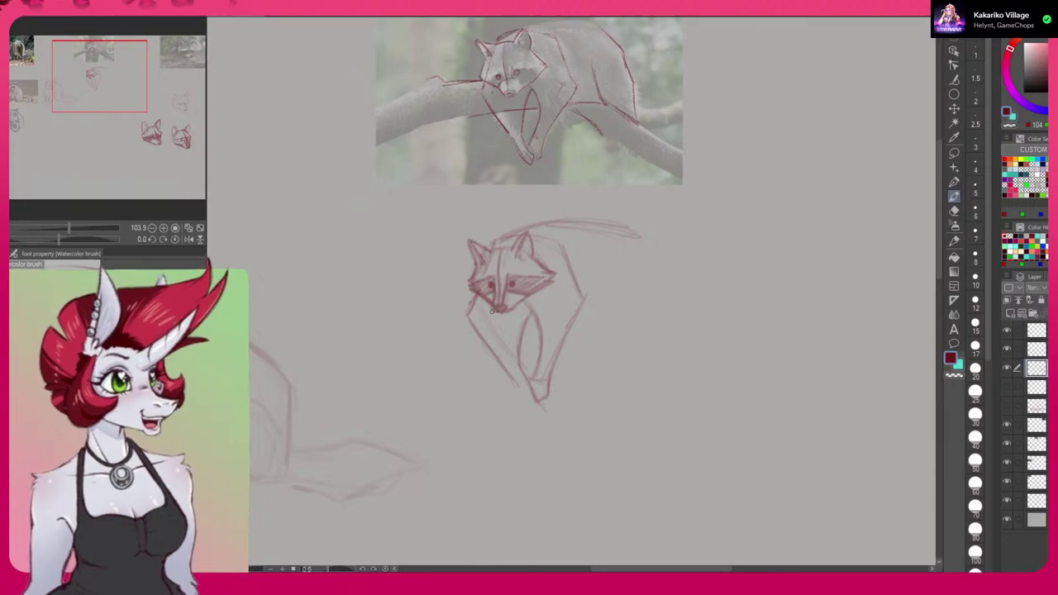
pyautogui.moveTo(474, 292); pyautogui.dragTo(406, 299)
pyautogui.moveTo(475, 292); pyautogui.dragTo(410, 299)
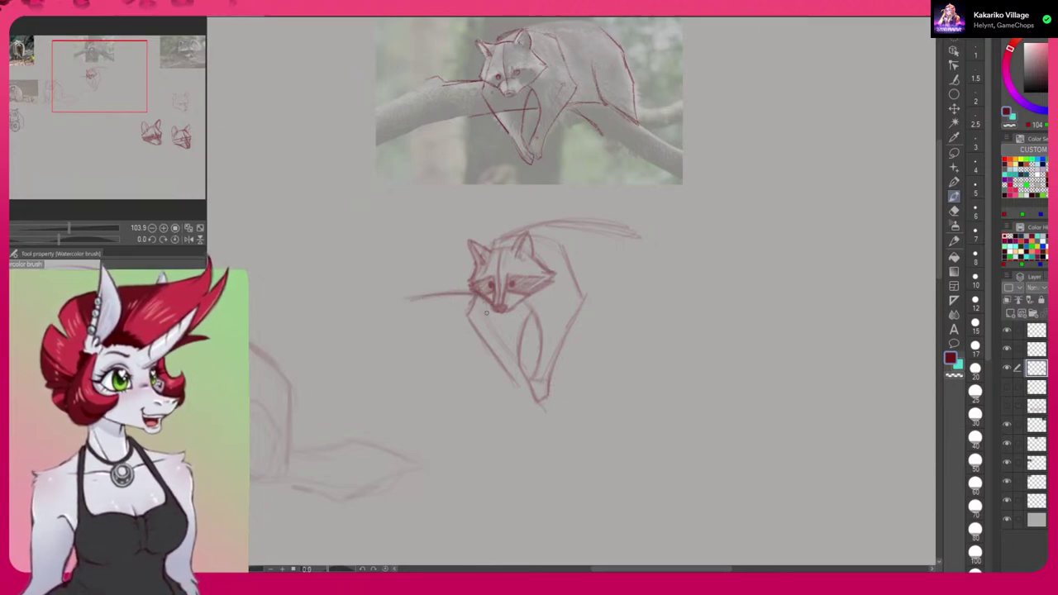
pyautogui.moveTo(537, 331); pyautogui.dragTo(420, 348)
pyautogui.moveTo(475, 293)
pyautogui.mouseDown()
pyautogui.moveTo(386, 304)
pyautogui.moveTo(425, 301)
pyautogui.mouseUp()
pyautogui.moveTo(426, 301); pyautogui.dragTo(467, 293)
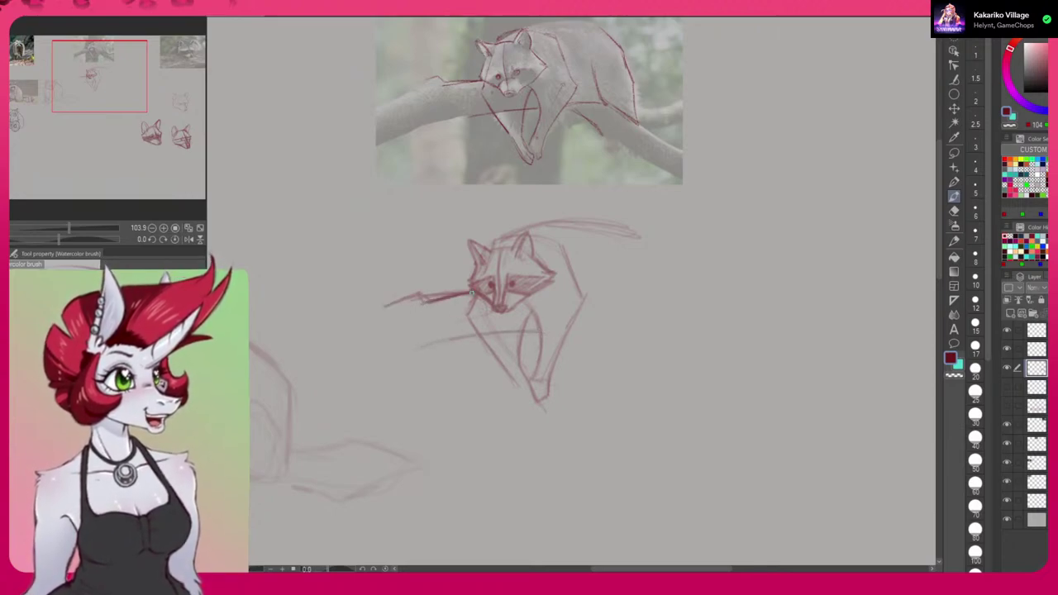
pyautogui.moveTo(541, 329); pyautogui.dragTo(400, 351)
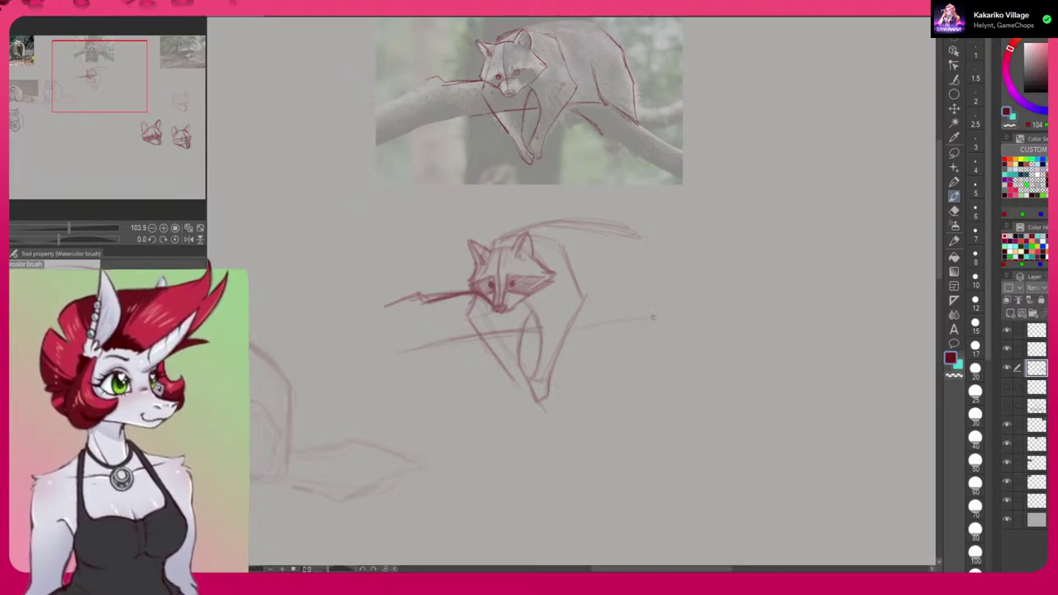
# Draw the furry belly line, then darken the shoulder and both front legs down to the paws.
pyautogui.moveTo(644, 332); pyautogui.dragTo(583, 328)
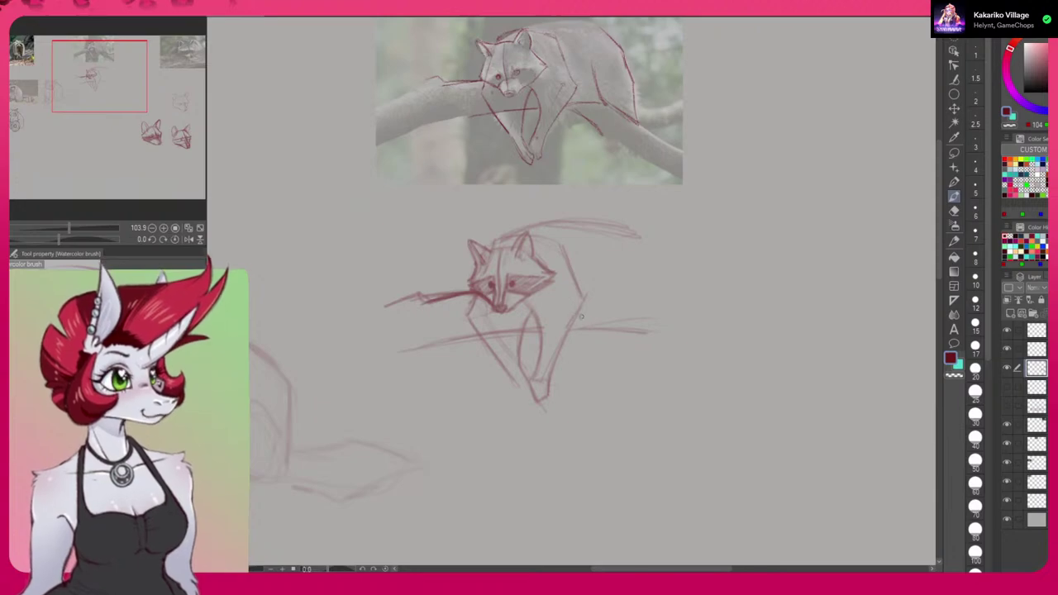
pyautogui.moveTo(573, 312)
pyautogui.mouseDown()
pyautogui.moveTo(609, 328)
pyautogui.moveTo(571, 316)
pyautogui.moveTo(594, 330)
pyautogui.moveTo(593, 319)
pyautogui.moveTo(635, 327)
pyautogui.moveTo(599, 325)
pyautogui.moveTo(667, 311)
pyautogui.moveTo(629, 327)
pyautogui.mouseUp()
pyautogui.moveTo(562, 254)
pyautogui.mouseDown()
pyautogui.moveTo(581, 298)
pyautogui.moveTo(570, 313)
pyautogui.mouseUp()
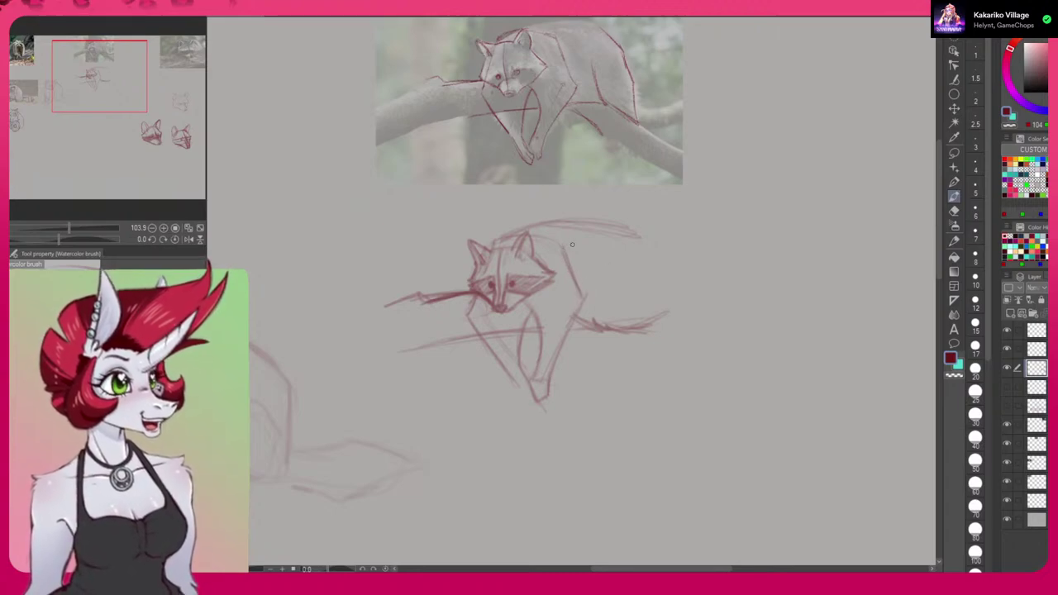
pyautogui.moveTo(556, 244); pyautogui.dragTo(570, 264)
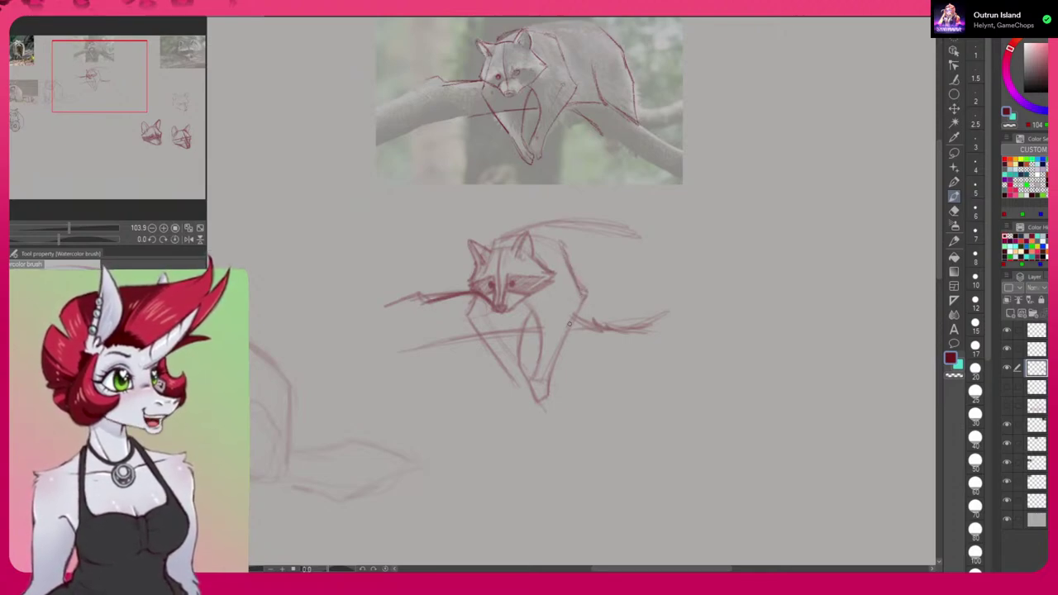
pyautogui.moveTo(582, 301); pyautogui.dragTo(542, 395)
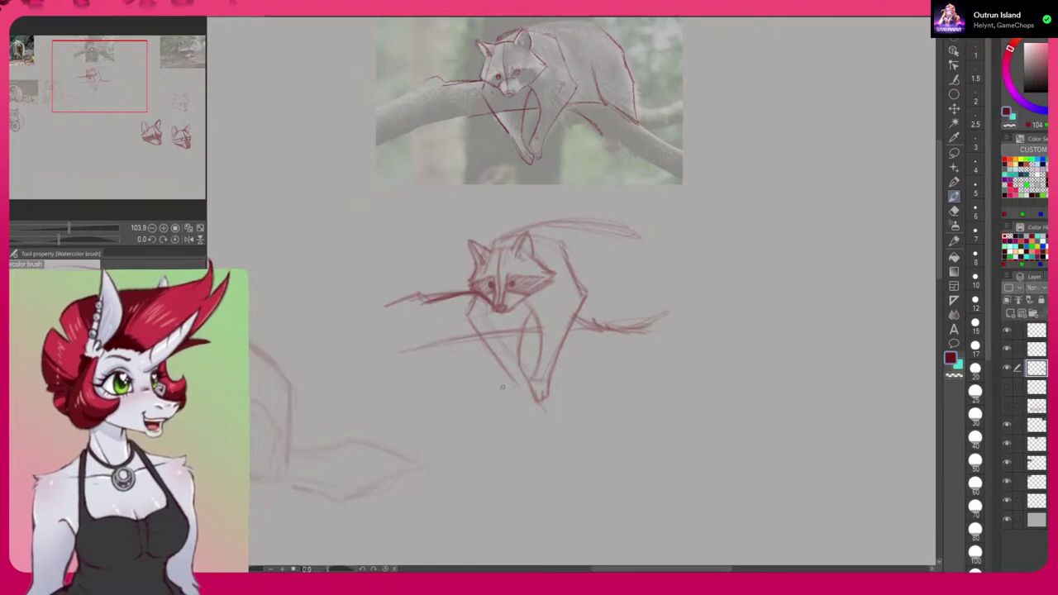
pyautogui.moveTo(541, 399)
pyautogui.mouseDown()
pyautogui.moveTo(514, 391)
pyautogui.moveTo(536, 405)
pyautogui.moveTo(500, 367)
pyautogui.mouseUp()
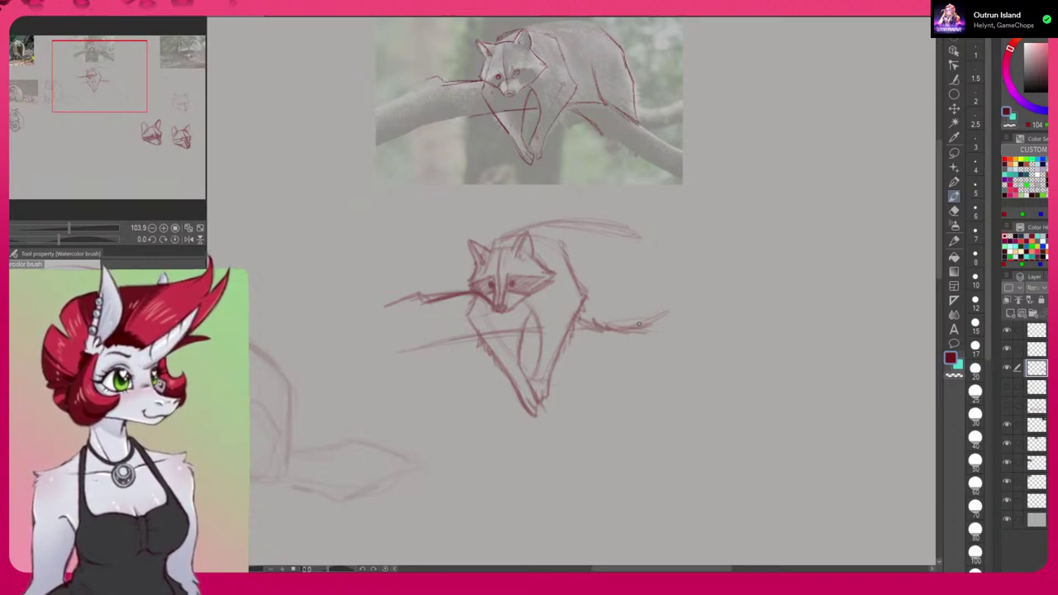
# Outline the rump and hind thigh down to a pointed lower corner, adding short fur strokes along the rear edge.
pyautogui.moveTo(604, 276)
pyautogui.mouseDown()
pyautogui.moveTo(620, 323)
pyautogui.moveTo(684, 355)
pyautogui.moveTo(662, 281)
pyautogui.mouseUp()
pyautogui.moveTo(641, 228)
pyautogui.mouseDown()
pyautogui.moveTo(628, 231)
pyautogui.moveTo(676, 308)
pyautogui.moveTo(667, 284)
pyautogui.moveTo(684, 350)
pyautogui.moveTo(648, 340)
pyautogui.mouseUp()
pyautogui.moveTo(671, 352); pyautogui.dragTo(691, 357)
pyautogui.moveTo(682, 344); pyautogui.dragTo(688, 359)
pyautogui.moveTo(673, 314); pyautogui.dragTo(687, 347)
pyautogui.moveTo(679, 319); pyautogui.dragTo(685, 349)
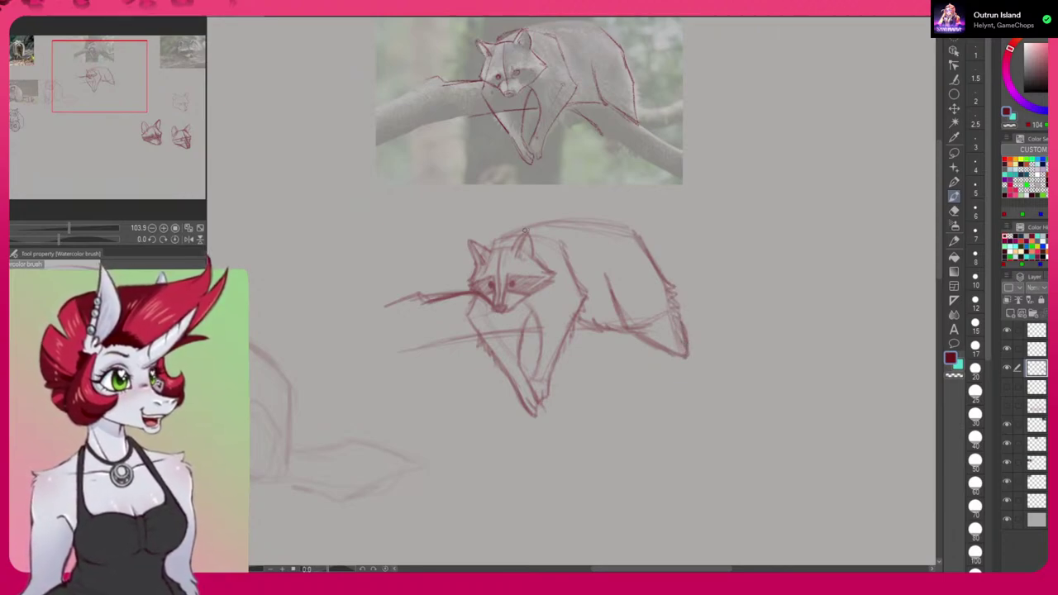
# Strengthen the back contour with a darker angular line running from the shoulders over the hips to the rump.
pyautogui.moveTo(557, 219)
pyautogui.mouseDown()
pyautogui.moveTo(516, 230)
pyautogui.moveTo(606, 218)
pyautogui.moveTo(652, 253)
pyautogui.mouseUp()
pyautogui.moveTo(597, 218); pyautogui.dragTo(659, 262)
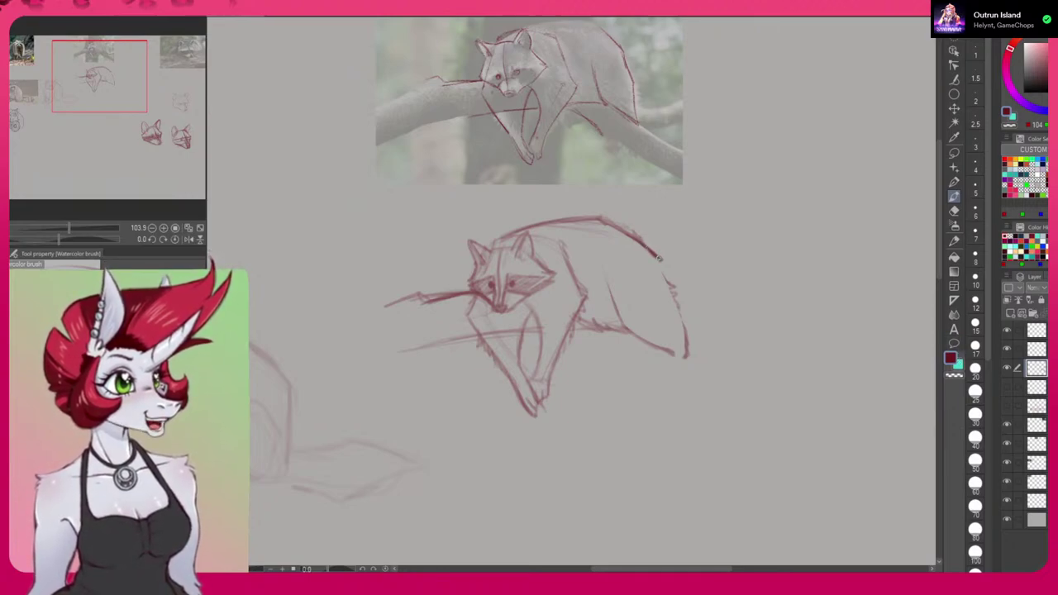
pyautogui.moveTo(659, 256); pyautogui.dragTo(687, 314)
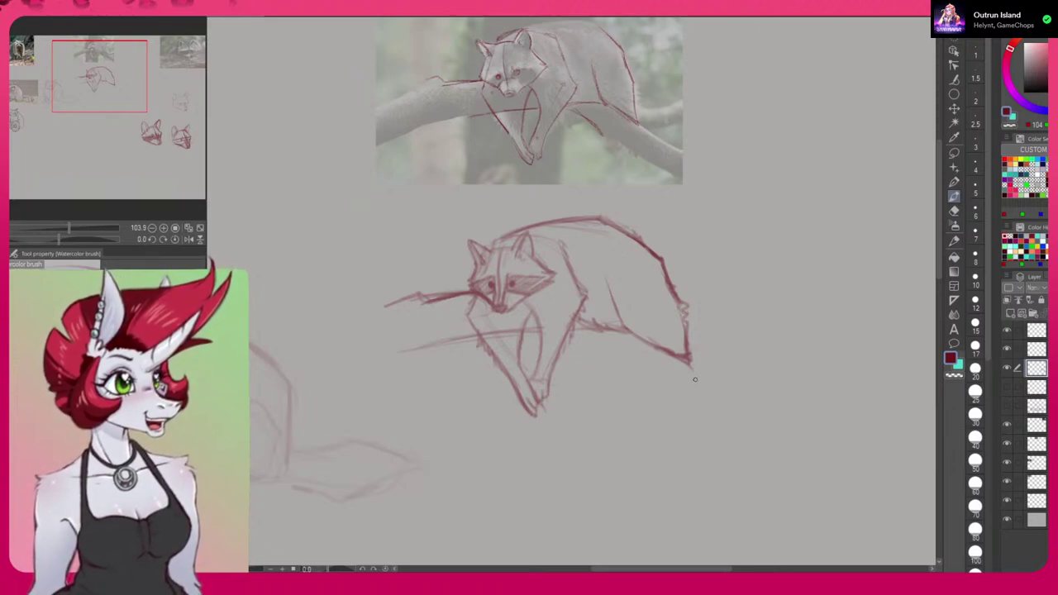
# Draw the hind foot with its toes hanging below the rump.
pyautogui.click(173, 239)
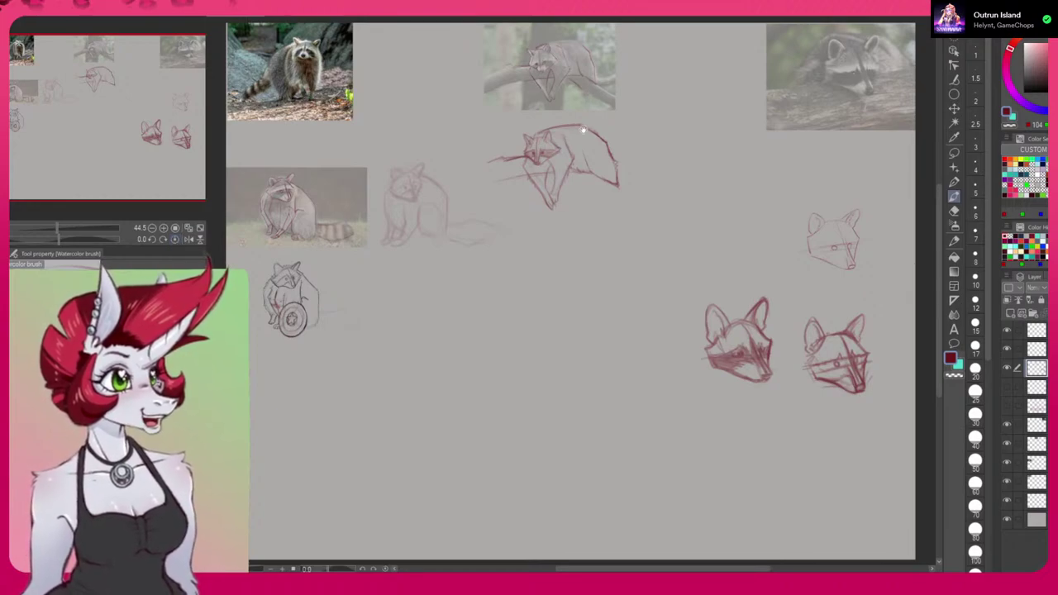
pyautogui.scroll(2, 587, 121)
pyautogui.scroll(4, 587, 121)
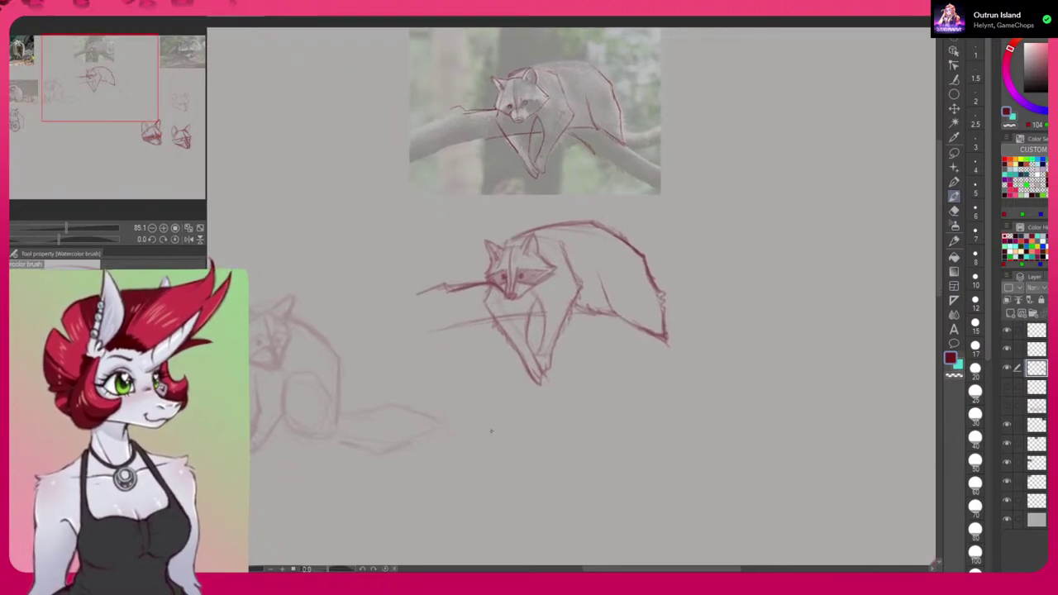
pyautogui.moveTo(651, 335)
pyautogui.mouseDown()
pyautogui.moveTo(656, 374)
pyautogui.moveTo(671, 375)
pyautogui.mouseUp()
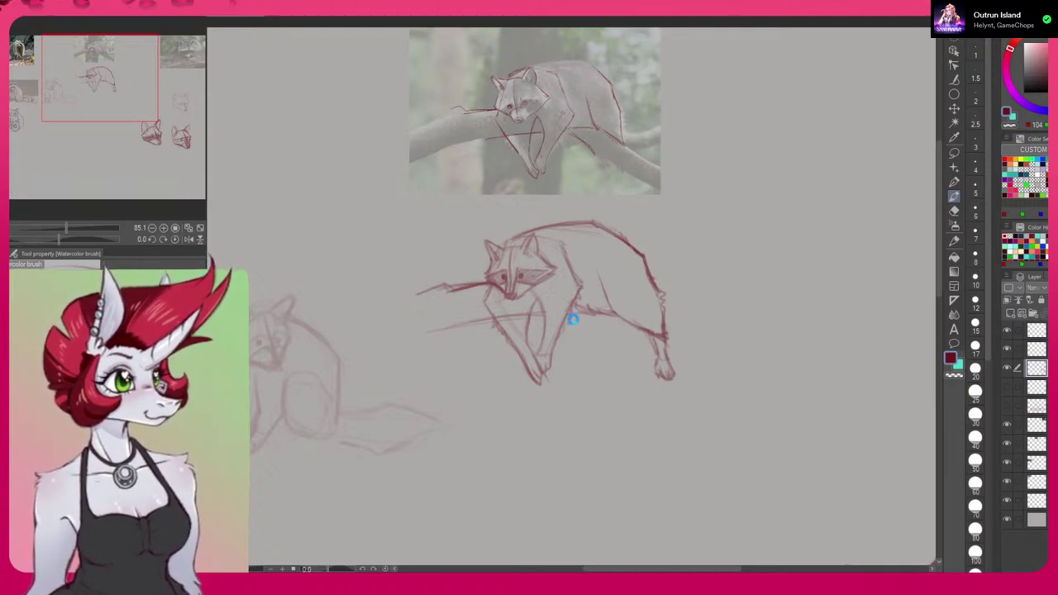
# Shade the branch in broad red strokes under the belly and hind leg and beneath the head, rotating the canvas for the stroke direction.
pyautogui.moveTo(573, 319)
pyautogui.mouseDown()
pyautogui.moveTo(587, 334)
pyautogui.moveTo(592, 321)
pyautogui.moveTo(577, 329)
pyautogui.moveTo(633, 369)
pyautogui.moveTo(631, 333)
pyautogui.mouseUp()
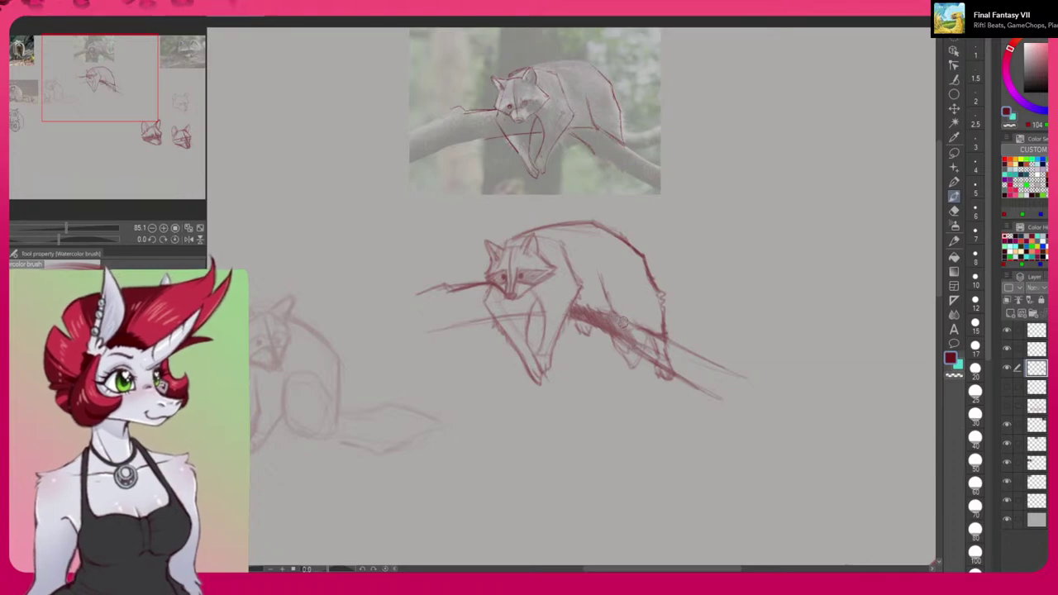
pyautogui.moveTo(785, 464); pyautogui.dragTo(779, 171)
pyautogui.moveTo(618, 294)
pyautogui.mouseDown()
pyautogui.moveTo(784, 261)
pyautogui.moveTo(595, 302)
pyautogui.moveTo(799, 239)
pyautogui.moveTo(609, 295)
pyautogui.moveTo(770, 243)
pyautogui.moveTo(619, 288)
pyautogui.moveTo(708, 257)
pyautogui.moveTo(622, 279)
pyautogui.moveTo(589, 299)
pyautogui.moveTo(765, 248)
pyautogui.moveTo(721, 267)
pyautogui.mouseUp()
pyautogui.moveTo(533, 347); pyautogui.dragTo(493, 399)
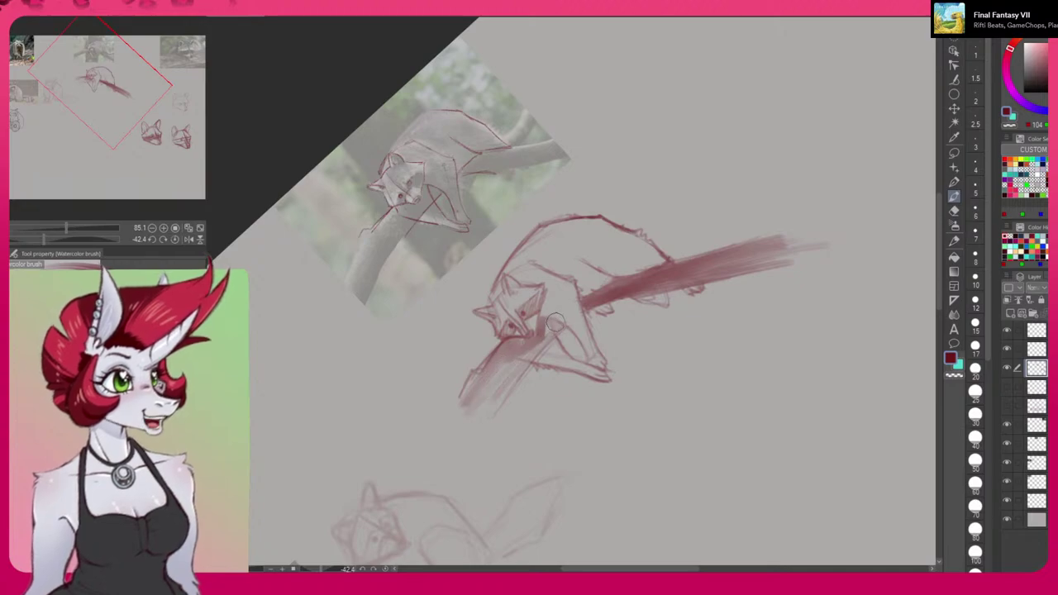
pyautogui.moveTo(529, 355)
pyautogui.mouseDown()
pyautogui.moveTo(492, 397)
pyautogui.moveTo(500, 374)
pyautogui.moveTo(490, 361)
pyautogui.moveTo(467, 390)
pyautogui.mouseUp()
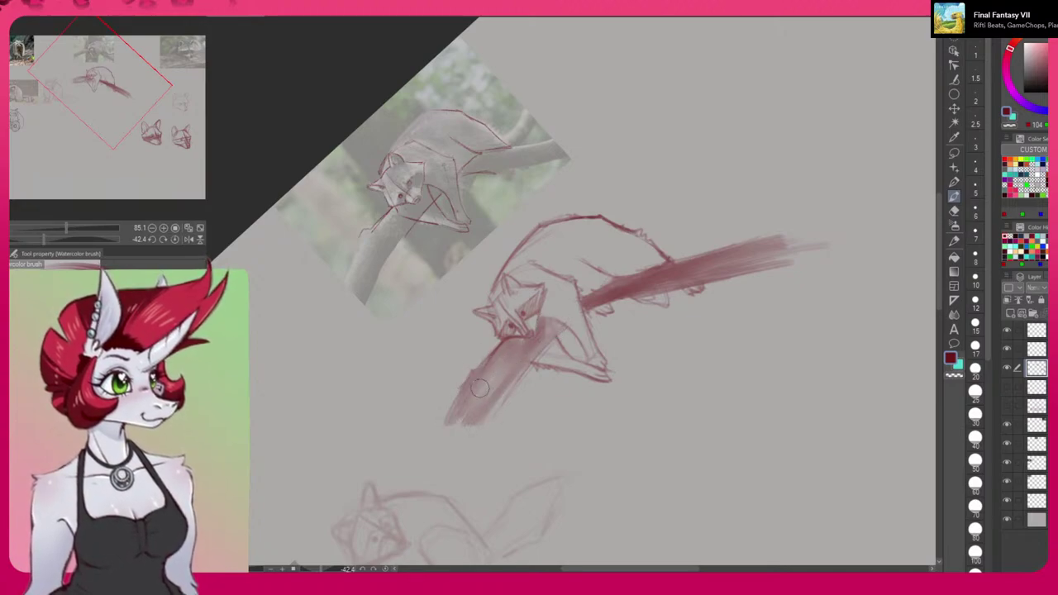
pyautogui.moveTo(474, 429); pyautogui.dragTo(545, 347)
pyautogui.moveTo(726, 172)
pyautogui.mouseDown()
pyautogui.moveTo(748, 207)
pyautogui.moveTo(720, 420)
pyautogui.moveTo(767, 304)
pyautogui.moveTo(774, 310)
pyautogui.mouseUp()
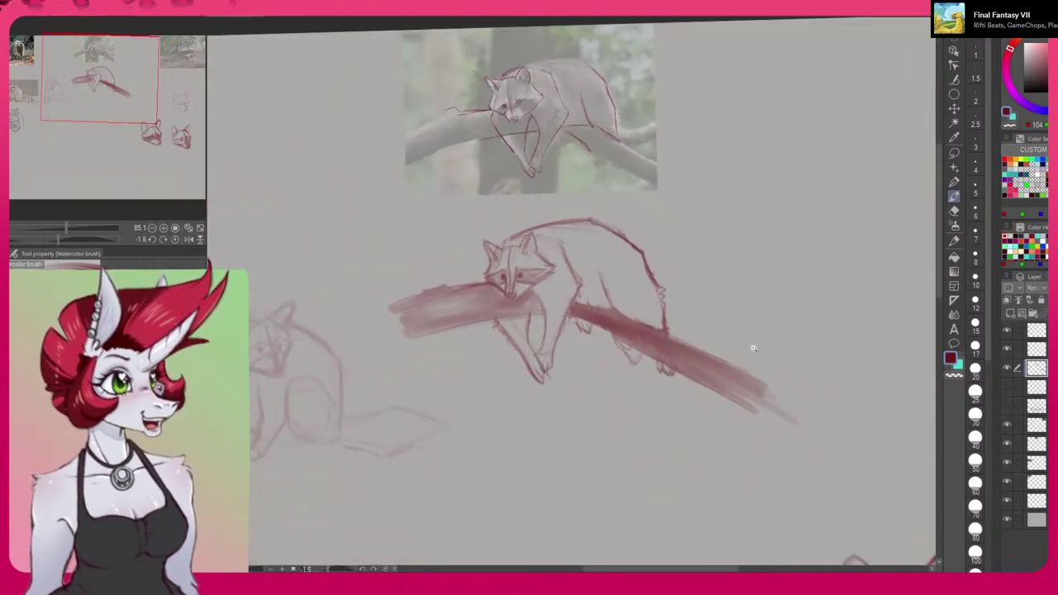
# Look over all the raccoon studies on the canvas and briefly show the hidden Trash Dorito title layer.
pyautogui.moveTo(751, 347); pyautogui.dragTo(730, 352)
pyautogui.moveTo(715, 455); pyautogui.dragTo(656, 371)
pyautogui.moveTo(692, 439); pyautogui.dragTo(731, 388)
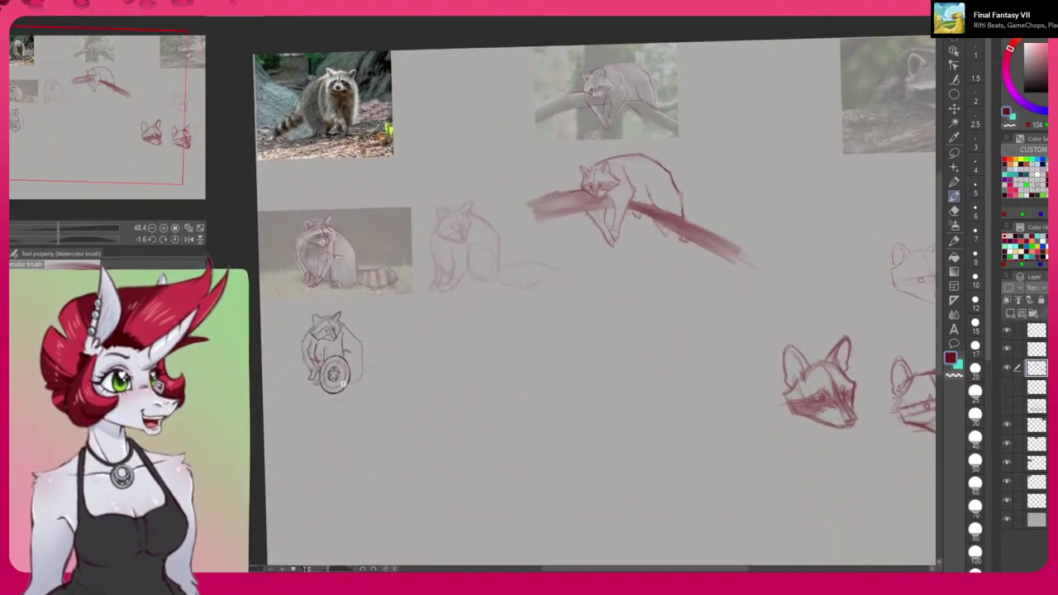
pyautogui.scroll(8, 346, 384)
pyautogui.moveTo(683, 412); pyautogui.dragTo(590, 487)
pyautogui.moveTo(848, 476); pyautogui.dragTo(476, 415)
pyautogui.moveTo(777, 415); pyautogui.dragTo(643, 430)
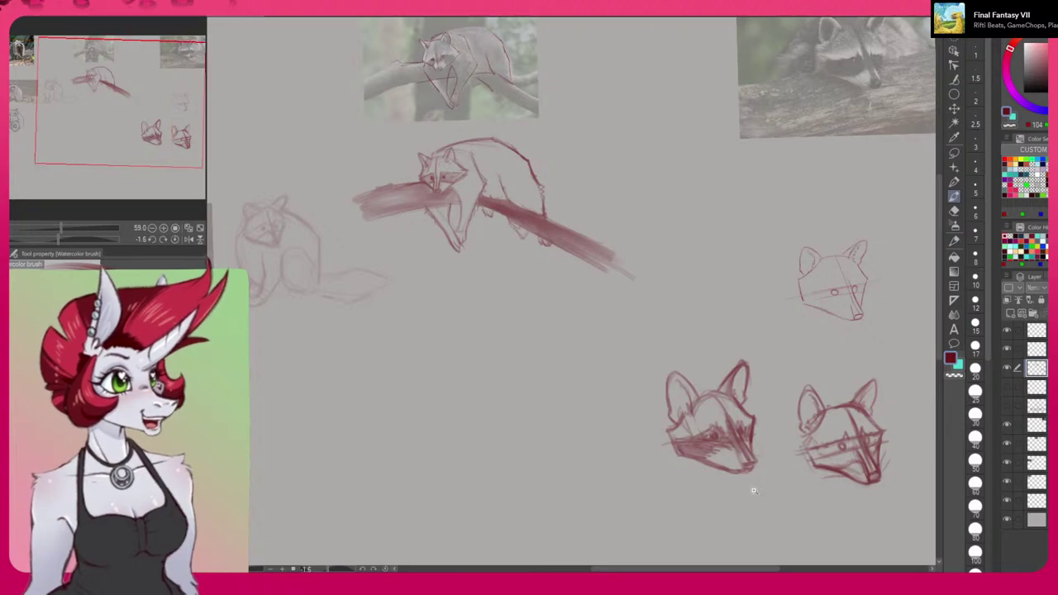
pyautogui.scroll(-2, 750, 488)
pyautogui.moveTo(755, 453)
pyautogui.mouseDown()
pyautogui.moveTo(803, 350)
pyautogui.moveTo(801, 403)
pyautogui.moveTo(751, 423)
pyautogui.mouseUp()
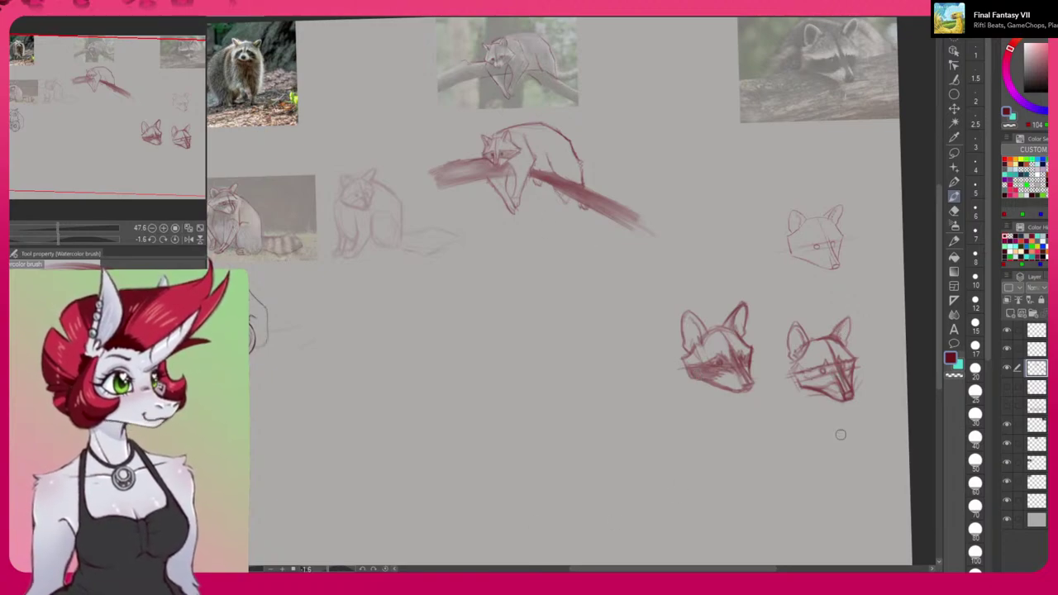
pyautogui.click(1006, 405)
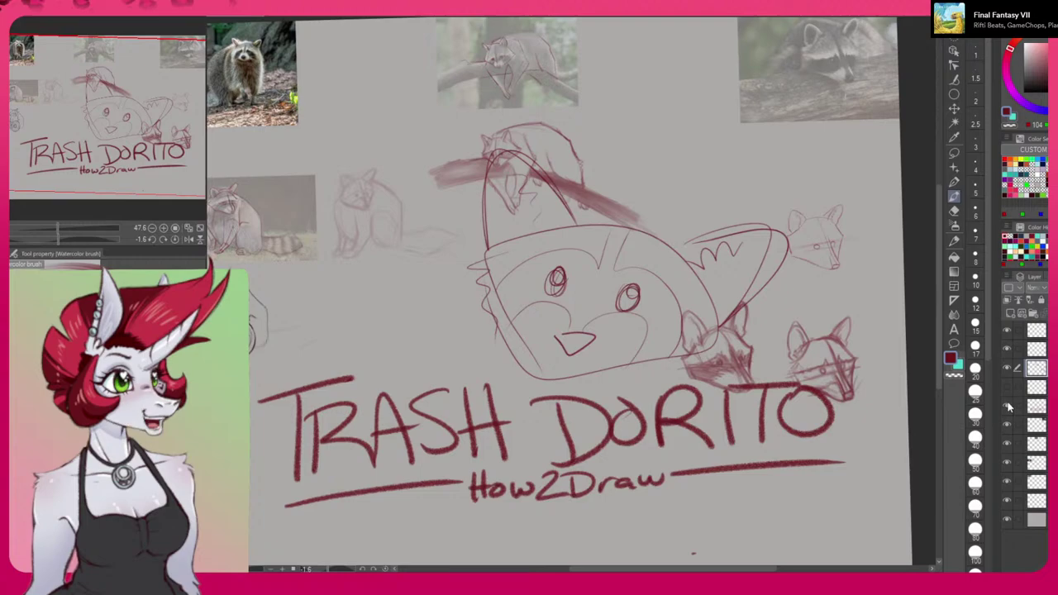
pyautogui.click(1007, 405)
# Write "#7" inside a hand-drawn circle below the small raccoon-with-shield sketch.
pyautogui.moveTo(321, 371); pyautogui.dragTo(488, 414)
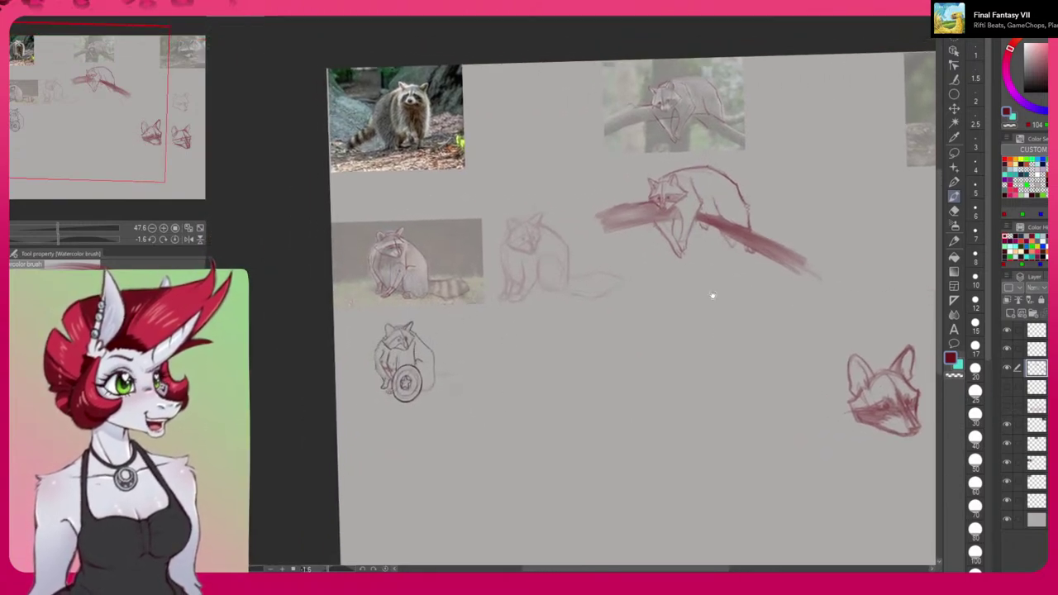
pyautogui.moveTo(711, 260); pyautogui.dragTo(606, 142)
pyautogui.moveTo(687, 379); pyautogui.dragTo(658, 385)
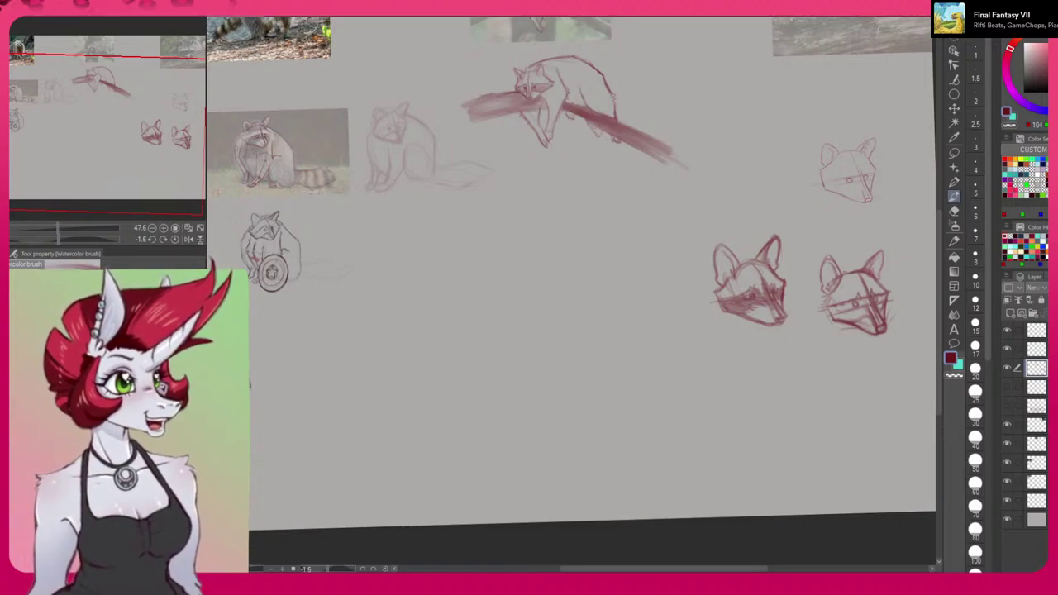
pyautogui.moveTo(249, 362)
pyautogui.mouseDown()
pyautogui.moveTo(276, 336)
pyautogui.moveTo(279, 386)
pyautogui.mouseUp()
pyautogui.moveTo(251, 370); pyautogui.dragTo(290, 356)
pyautogui.moveTo(250, 322)
pyautogui.mouseDown()
pyautogui.moveTo(286, 321)
pyautogui.moveTo(252, 423)
pyautogui.mouseUp()
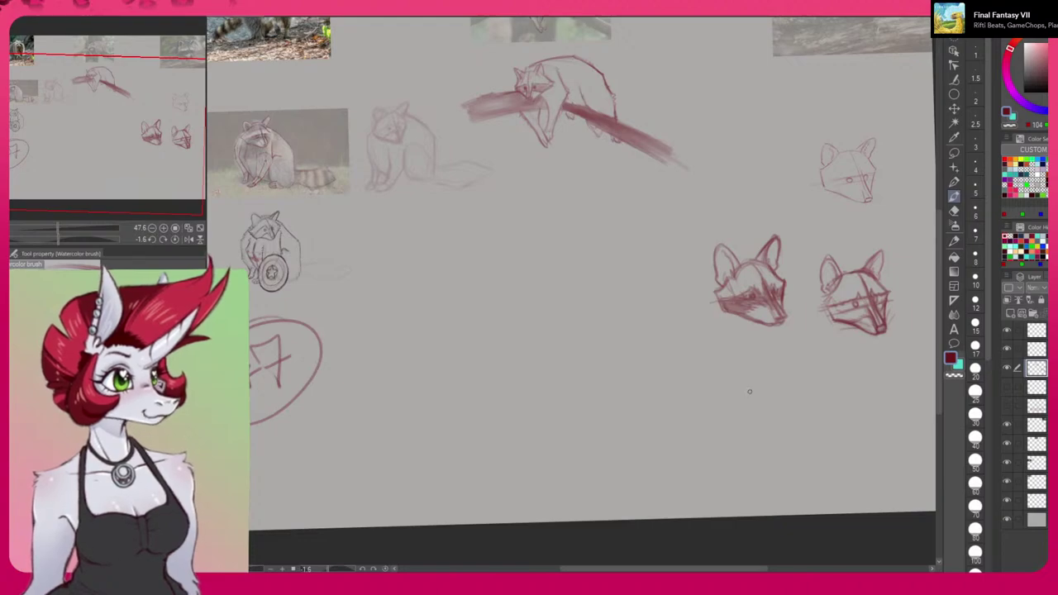
pyautogui.moveTo(762, 399); pyautogui.dragTo(825, 415)
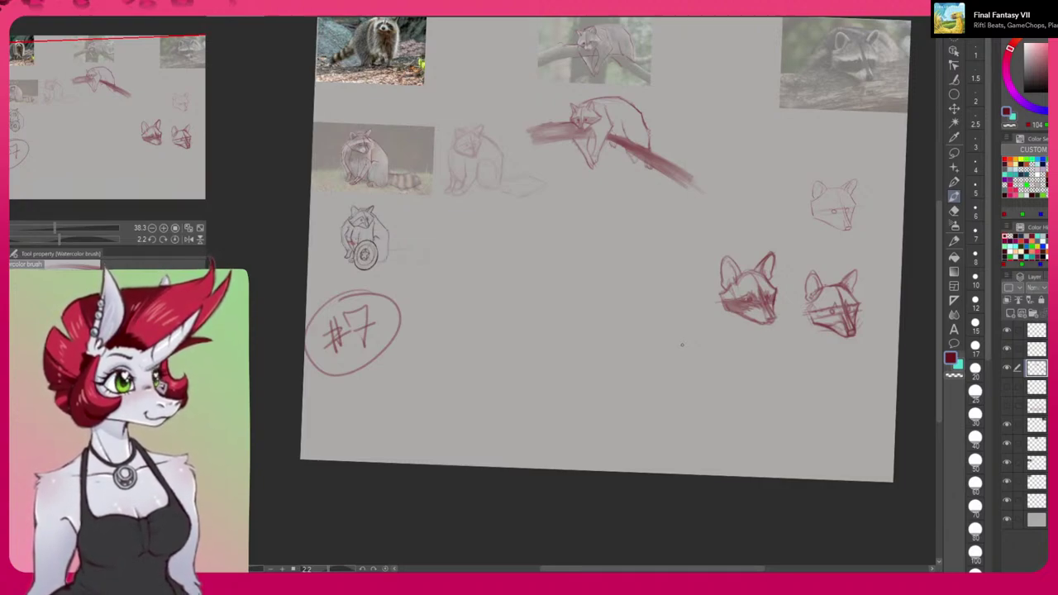
pyautogui.moveTo(678, 374); pyautogui.dragTo(630, 449)
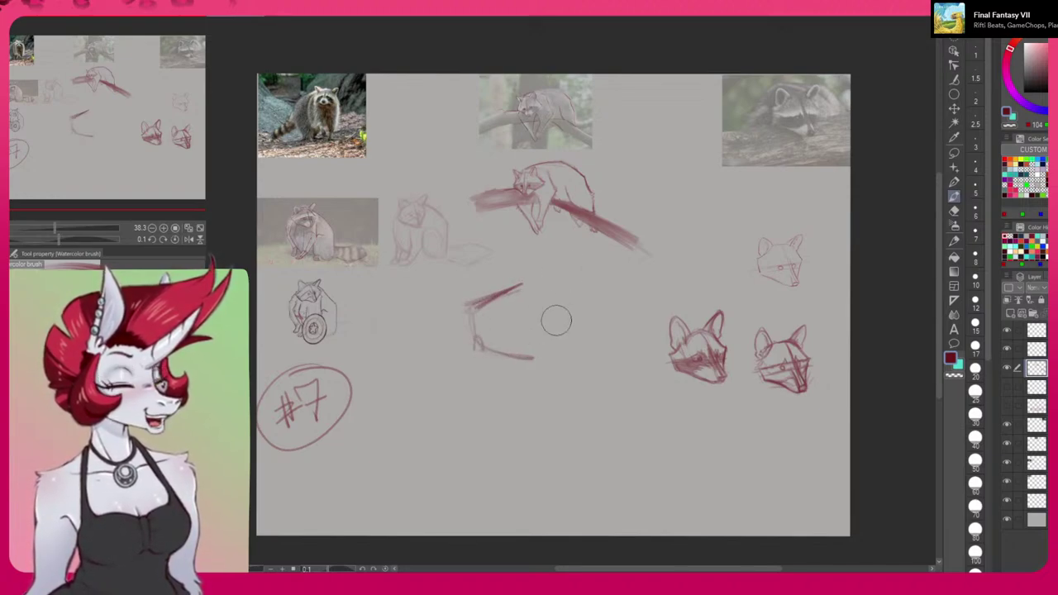
pyautogui.hotkey('ctrl', 'z')
pyautogui.moveTo(503, 292)
pyautogui.mouseDown()
pyautogui.moveTo(495, 317)
pyautogui.moveTo(518, 333)
pyautogui.moveTo(547, 314)
pyautogui.moveTo(530, 289)
pyautogui.moveTo(567, 330)
pyautogui.mouseUp()
pyautogui.click(1006, 367)
pyautogui.click(1008, 368)
pyautogui.hotkey('ctrl', 'z')
# Add a layer folder at the top of the layer stack with a new empty layer inside it.
pyautogui.click(1036, 330)
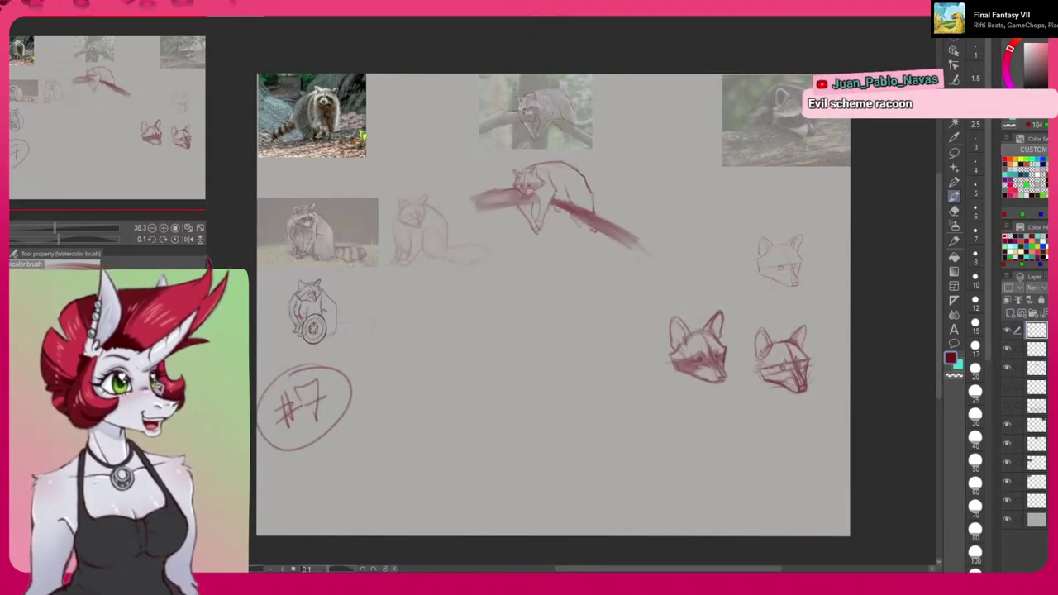
pyautogui.click(1033, 315)
pyautogui.click(1031, 312)
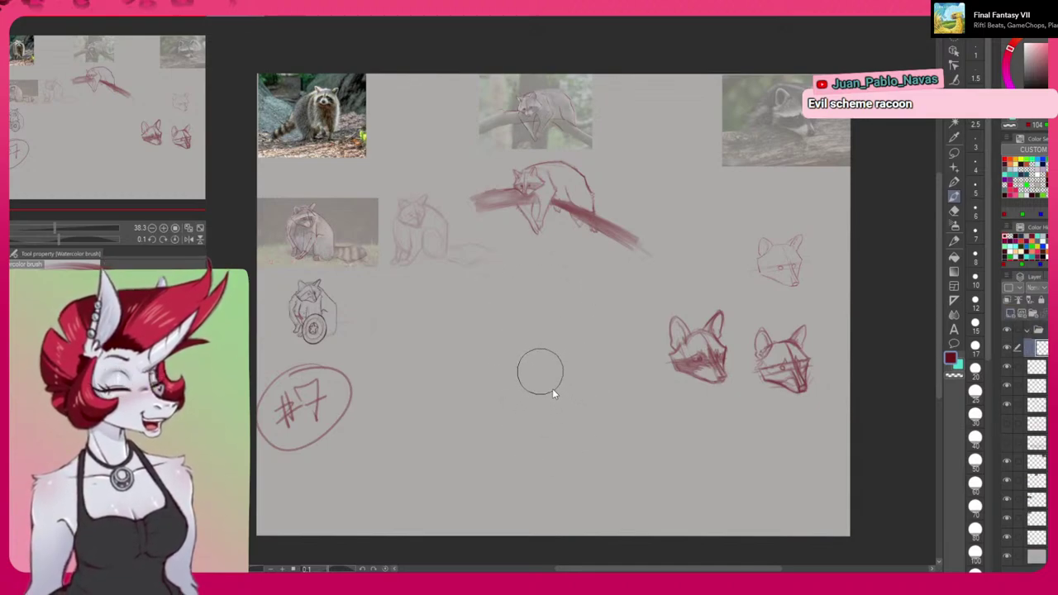
# Block in a raccoon head with two ears and cheek fur in thick red strokes below the branch study, leaving the middle open.
pyautogui.moveTo(554, 402); pyautogui.dragTo(602, 348)
pyautogui.scroll(1, 622, 333)
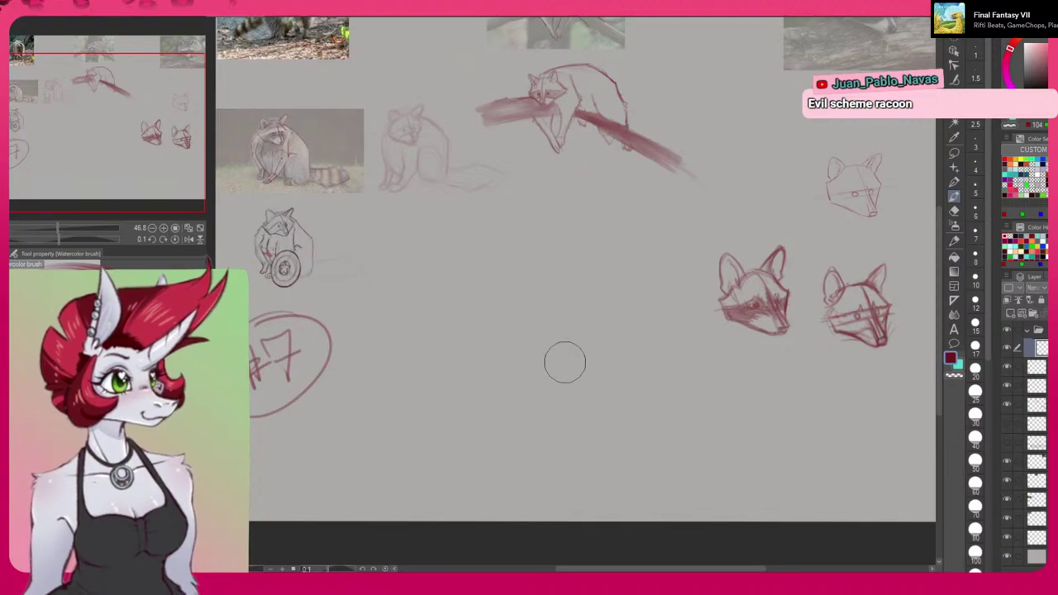
pyautogui.moveTo(488, 245)
pyautogui.mouseDown()
pyautogui.moveTo(518, 208)
pyautogui.moveTo(593, 237)
pyautogui.moveTo(560, 283)
pyautogui.moveTo(494, 272)
pyautogui.moveTo(570, 273)
pyautogui.moveTo(565, 260)
pyautogui.moveTo(533, 275)
pyautogui.moveTo(503, 273)
pyautogui.moveTo(579, 276)
pyautogui.moveTo(522, 284)
pyautogui.moveTo(467, 246)
pyautogui.moveTo(559, 188)
pyautogui.moveTo(566, 219)
pyautogui.moveTo(549, 195)
pyautogui.moveTo(487, 197)
pyautogui.moveTo(475, 224)
pyautogui.moveTo(479, 189)
pyautogui.moveTo(520, 250)
pyautogui.moveTo(573, 237)
pyautogui.moveTo(491, 263)
pyautogui.moveTo(548, 240)
pyautogui.moveTo(486, 286)
pyautogui.mouseUp()
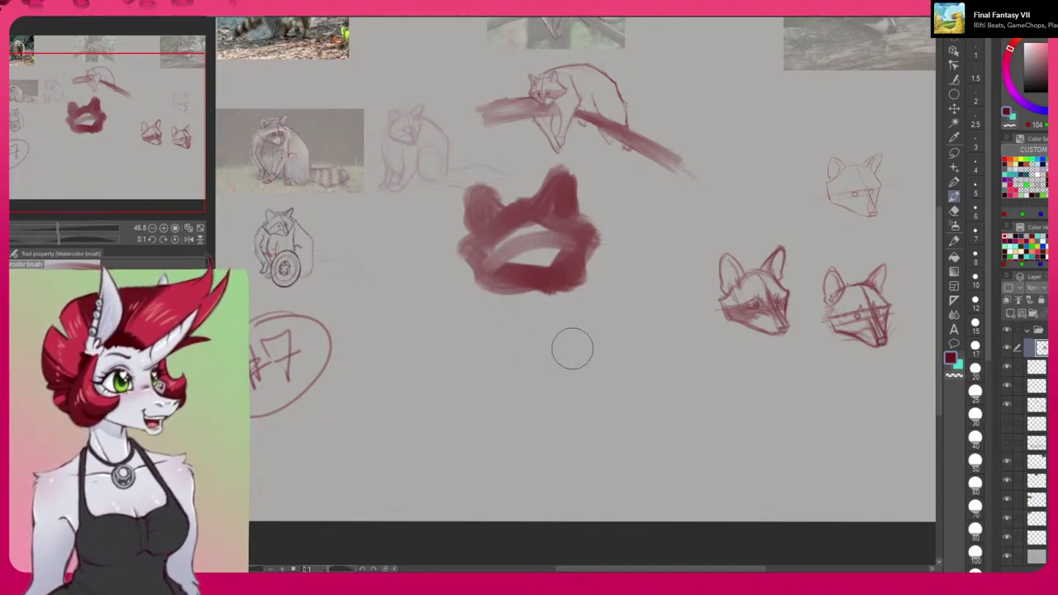
# Paint a short slanted red stroke just below the lower edge of the blocked-in raccoon head.
pyautogui.moveTo(626, 270); pyautogui.dragTo(621, 425)
pyautogui.moveTo(256, 147)
pyautogui.mouseDown()
pyautogui.moveTo(323, 163)
pyautogui.moveTo(485, 239)
pyautogui.moveTo(563, 302)
pyautogui.moveTo(471, 260)
pyautogui.mouseUp()
pyautogui.moveTo(658, 388); pyautogui.dragTo(570, 387)
pyautogui.moveTo(732, 430); pyautogui.dragTo(557, 264)
pyautogui.moveTo(713, 369); pyautogui.dragTo(588, 212)
pyautogui.scroll(-5, 589, 211)
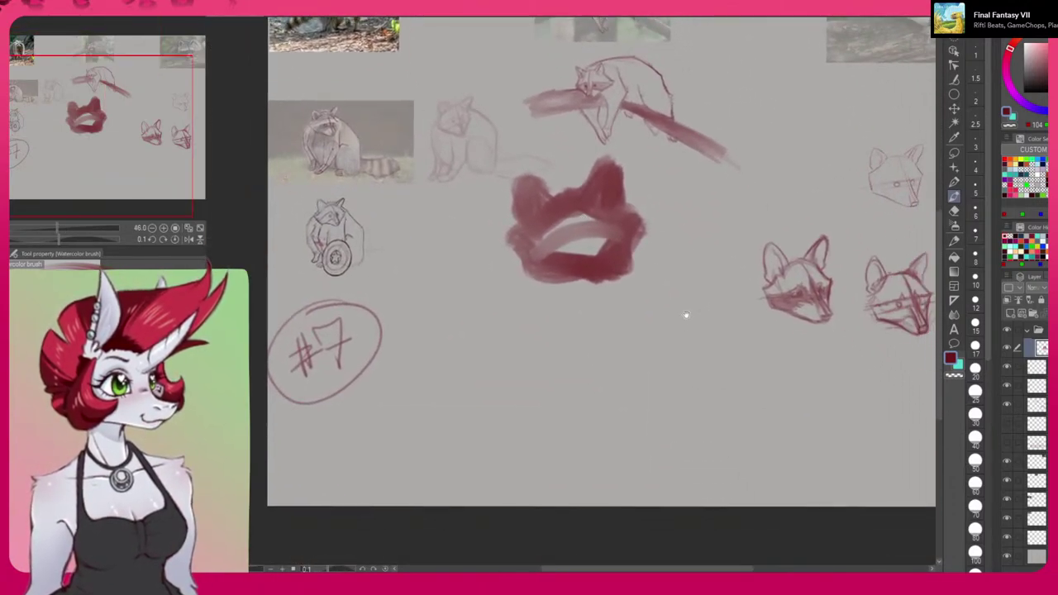
pyautogui.moveTo(685, 315); pyautogui.dragTo(697, 355)
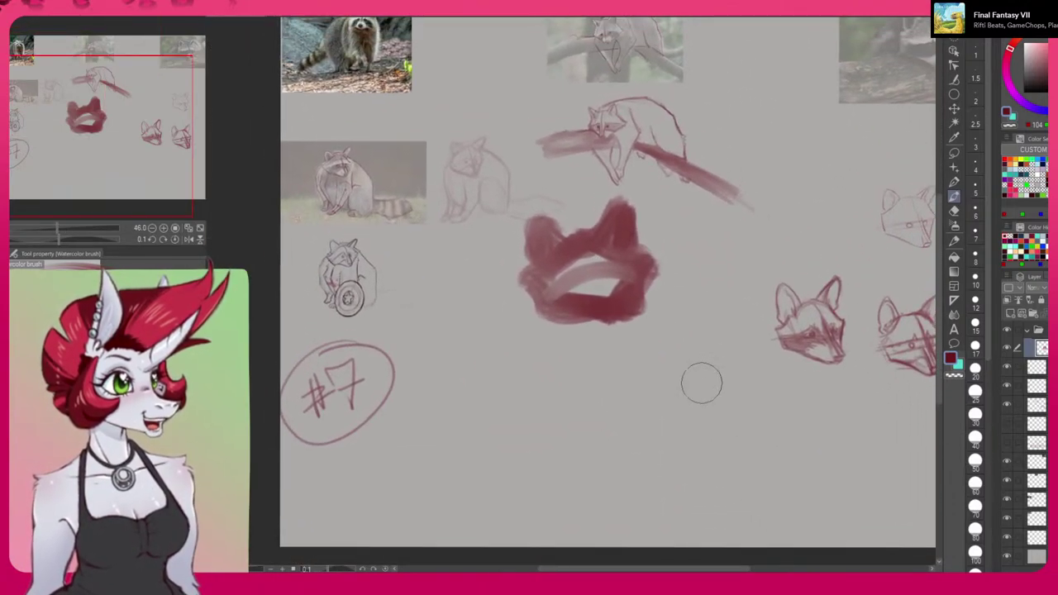
pyautogui.moveTo(594, 361); pyautogui.dragTo(603, 349)
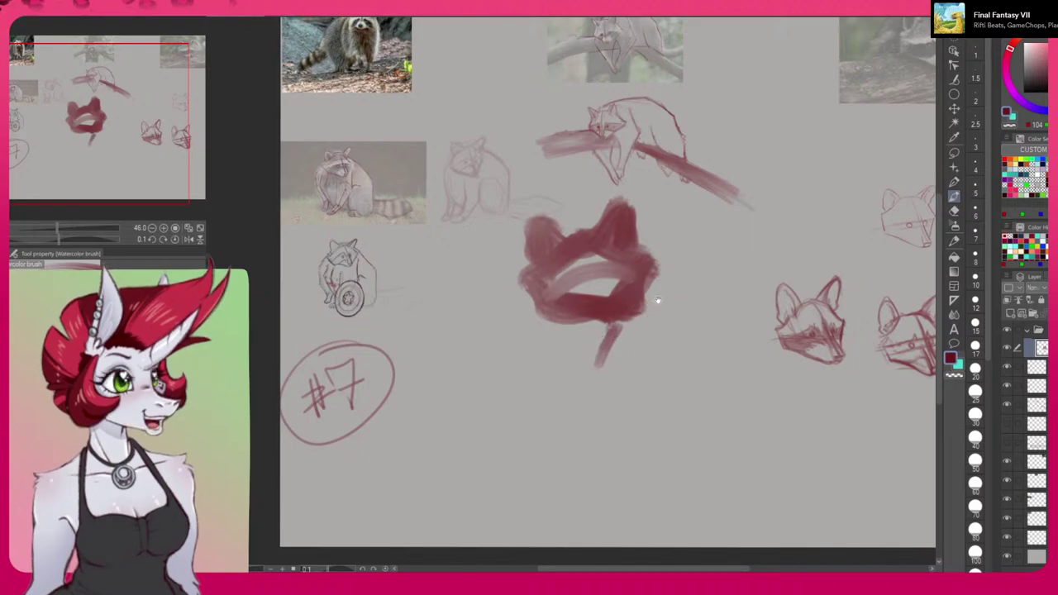
# Examine the front legs and paws of the walking raccoon in the full-colour reference photo.
pyautogui.moveTo(655, 301); pyautogui.dragTo(637, 350)
pyautogui.scroll(5, 412, 74)
pyautogui.moveTo(411, 74); pyautogui.dragTo(436, 72)
pyautogui.moveTo(291, 212); pyautogui.dragTo(541, 376)
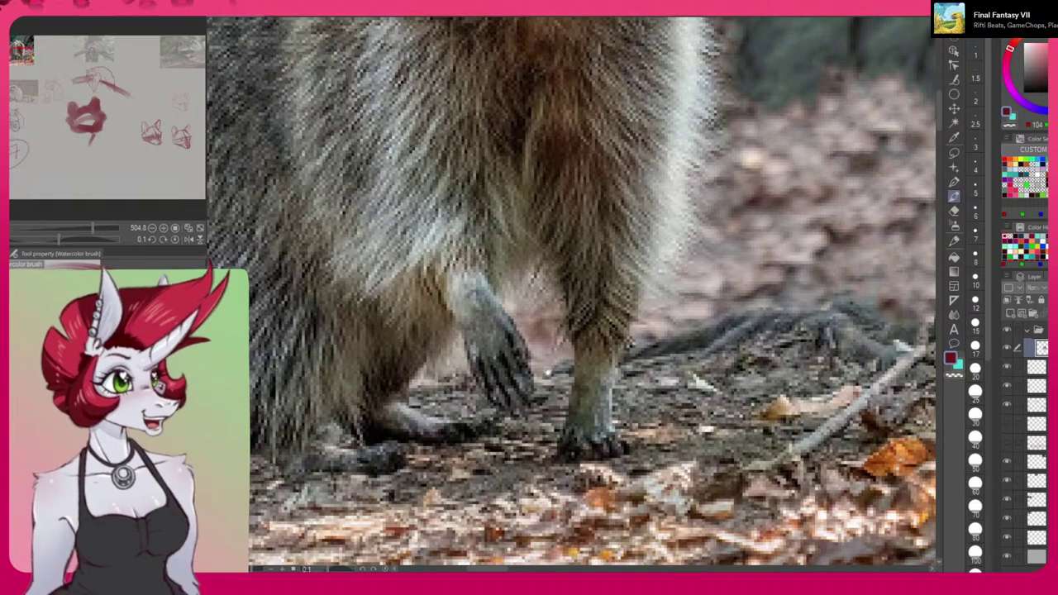
pyautogui.scroll(-4, 579, 80)
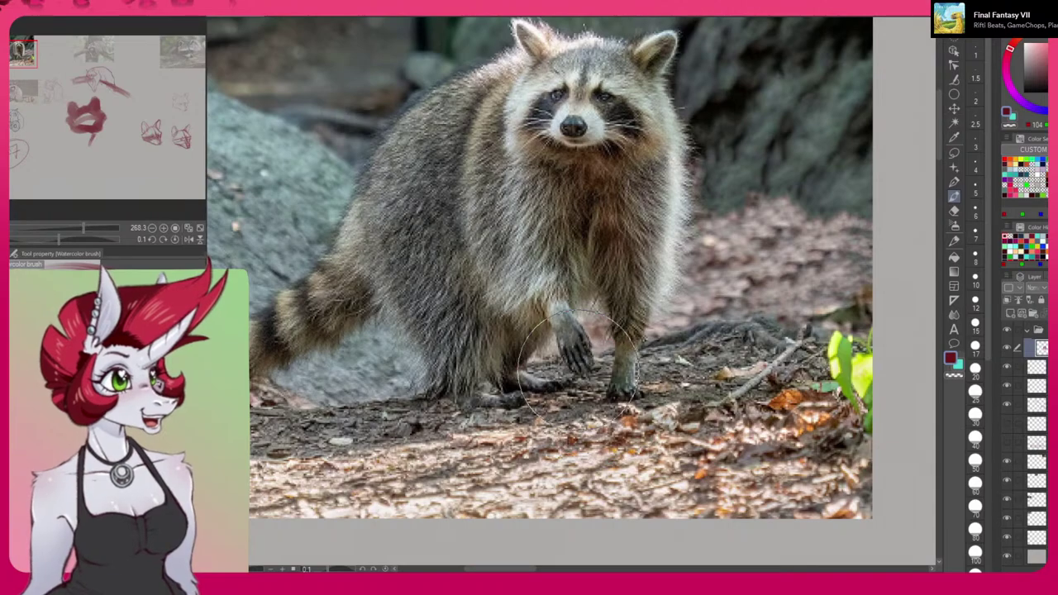
pyautogui.click(200, 228)
pyautogui.click(176, 237)
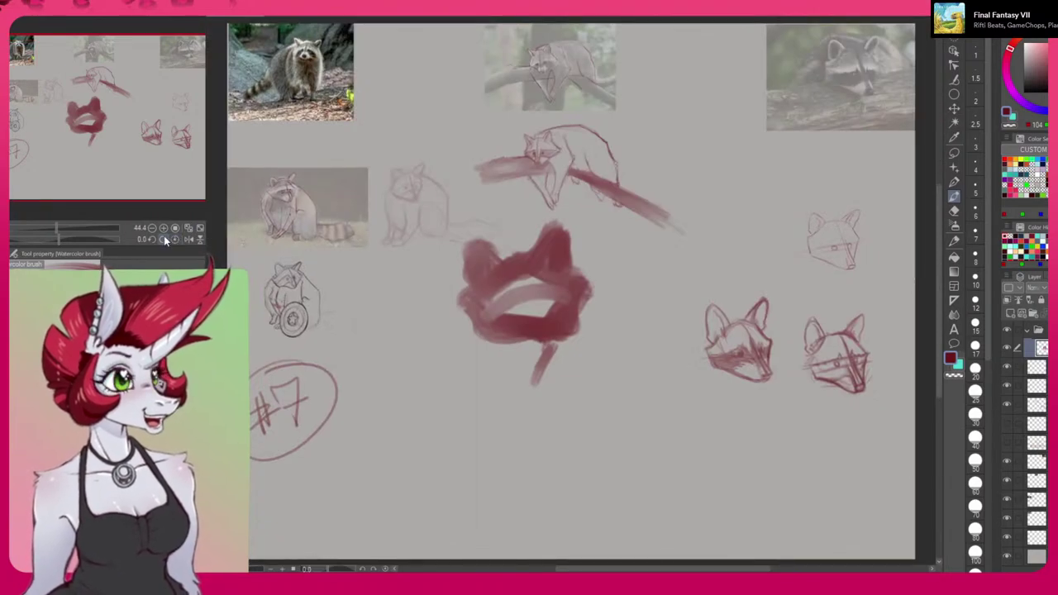
# Examine the hind foot and tail in the seated raccoon photo and the hind leg in the branch photo.
pyautogui.moveTo(276, 239); pyautogui.dragTo(323, 246)
pyautogui.scroll(4, 322, 246)
pyautogui.scroll(2, 524, 302)
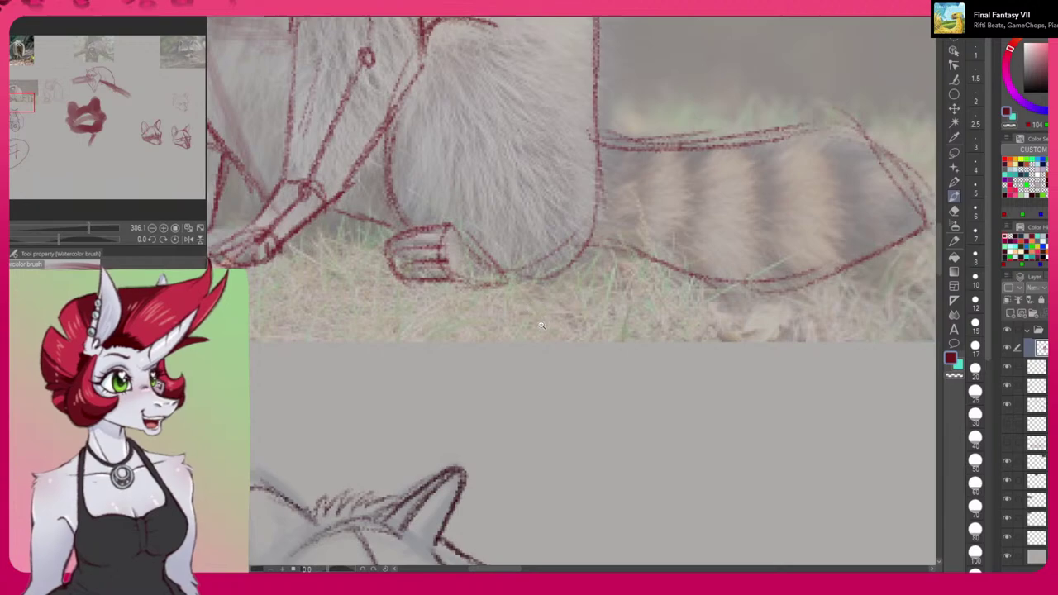
pyautogui.scroll(-5, 542, 325)
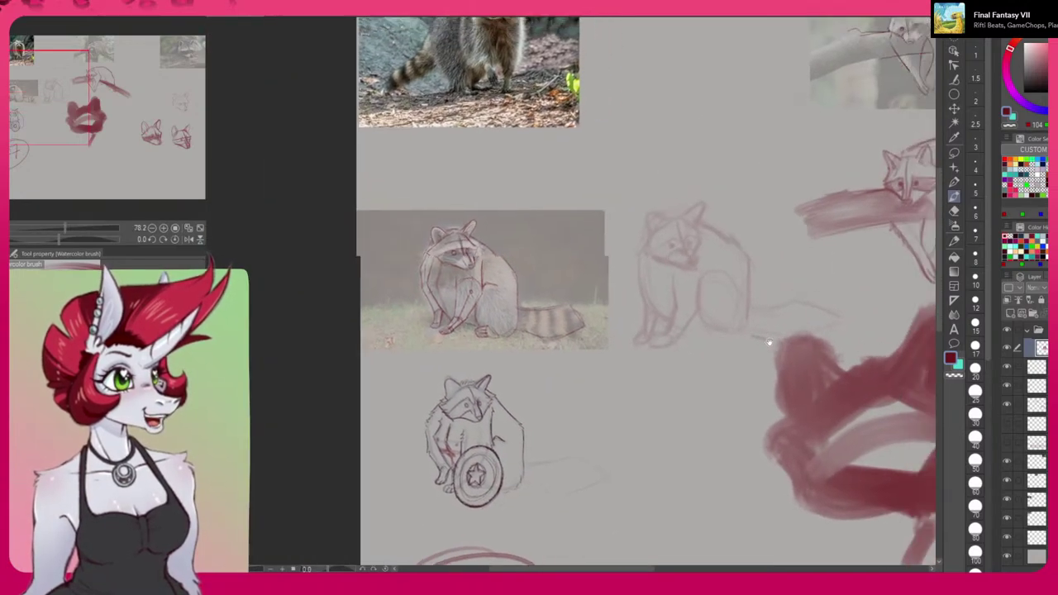
pyautogui.moveTo(769, 341); pyautogui.dragTo(411, 420)
pyautogui.moveTo(621, 386); pyautogui.dragTo(583, 479)
pyautogui.moveTo(541, 300); pyautogui.dragTo(580, 293)
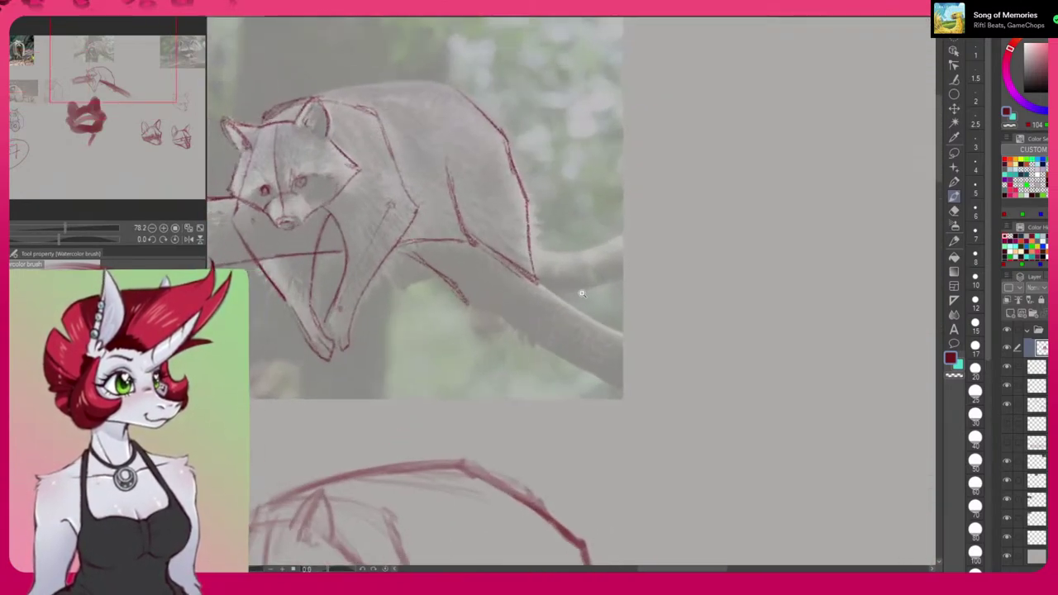
pyautogui.scroll(5, 581, 293)
pyautogui.scroll(-1, 587, 381)
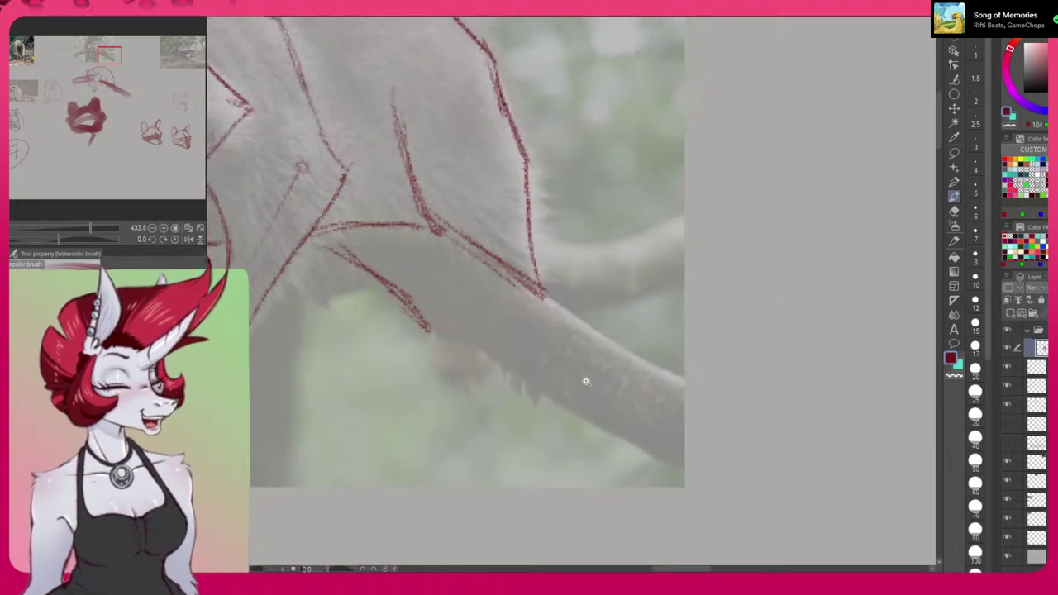
pyautogui.scroll(-2, 587, 381)
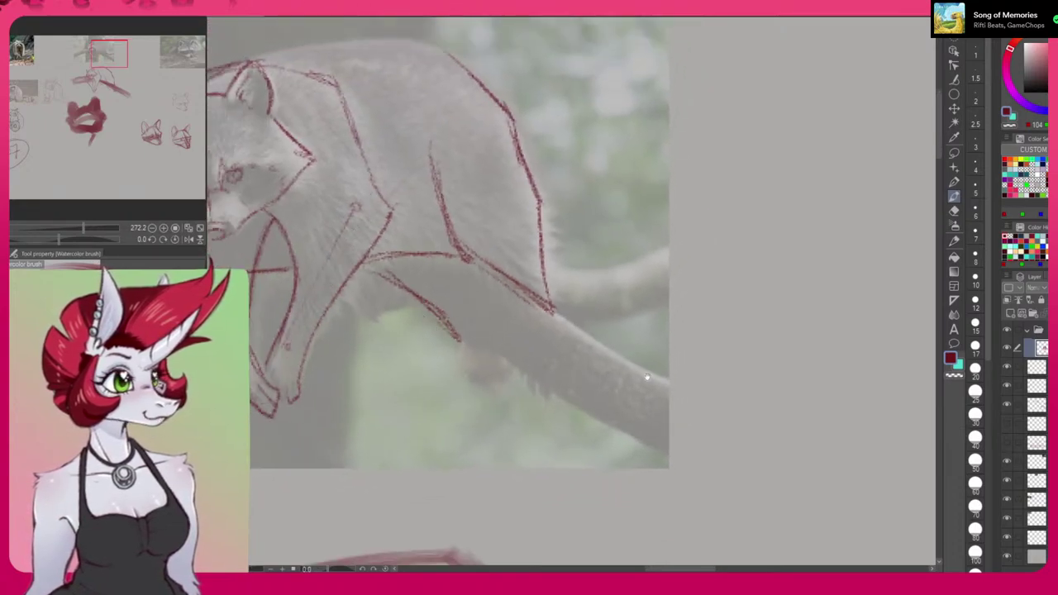
pyautogui.moveTo(708, 391); pyautogui.dragTo(609, 397)
pyautogui.moveTo(735, 470); pyautogui.dragTo(670, 345)
# Hide the red study linework and examine the seated raccoon photo's legs, feet and tail without it.
pyautogui.scroll(5, 507, 358)
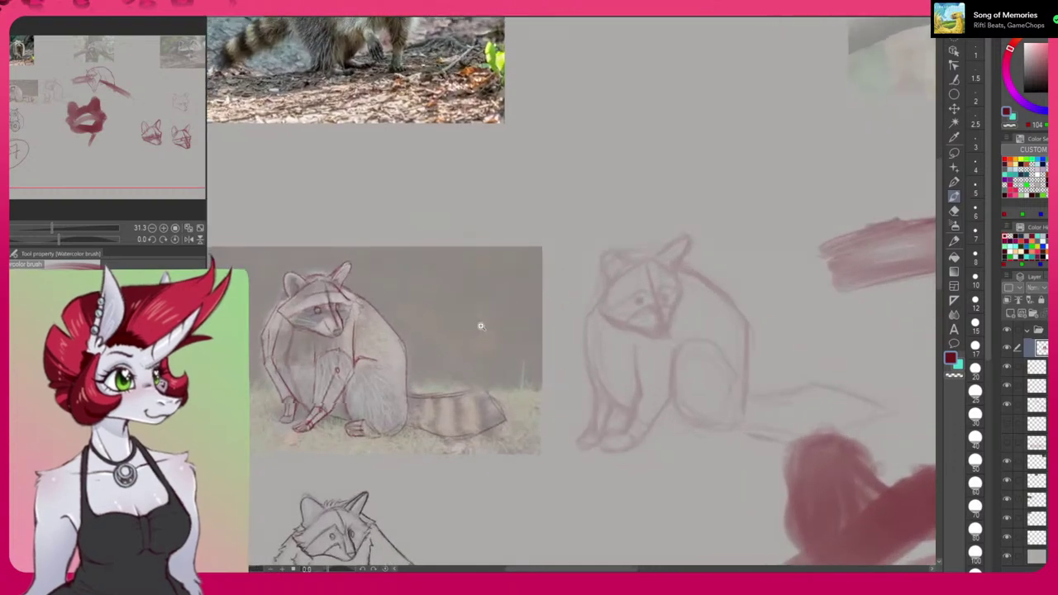
pyautogui.scroll(5, 428, 421)
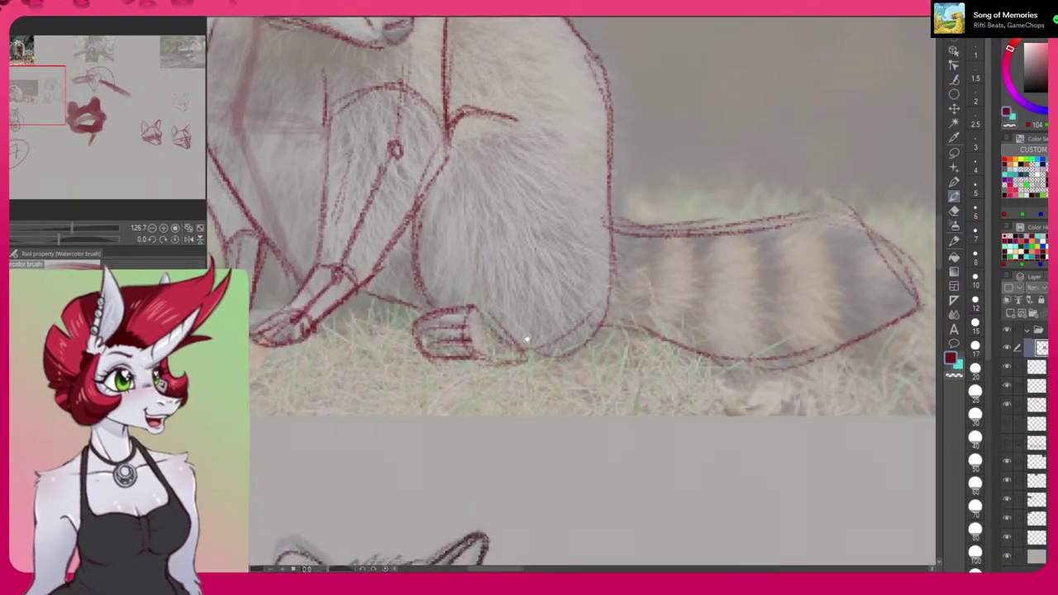
pyautogui.click(1007, 404)
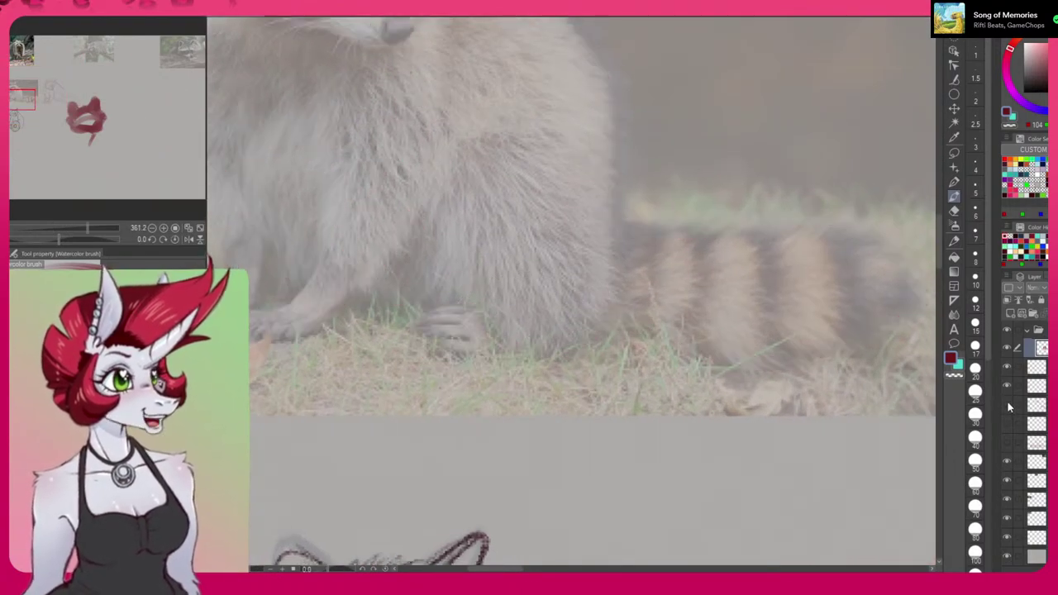
pyautogui.moveTo(623, 353); pyautogui.dragTo(770, 399)
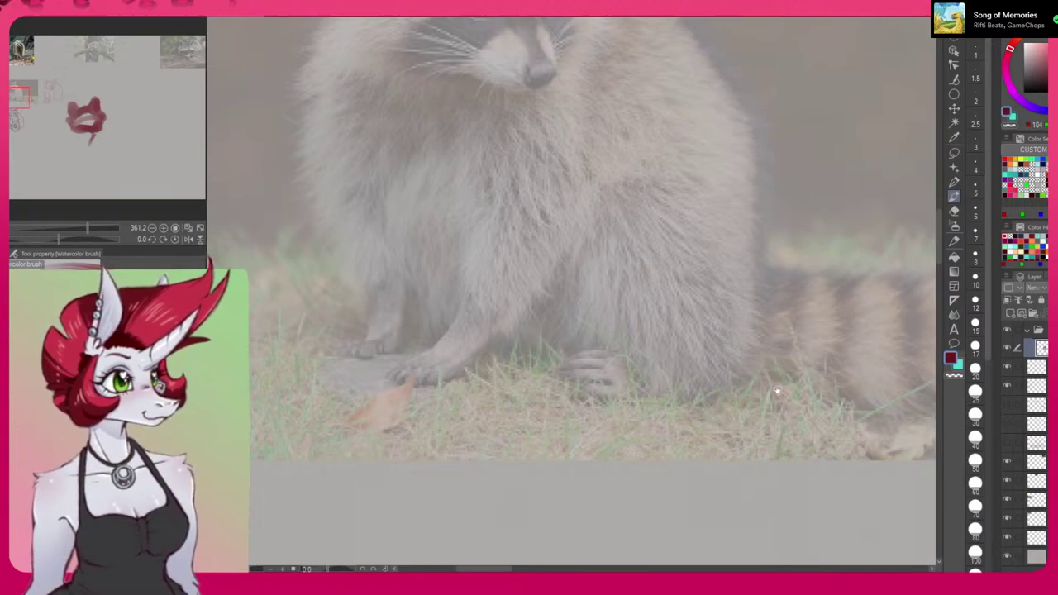
pyautogui.moveTo(777, 394); pyautogui.dragTo(731, 390)
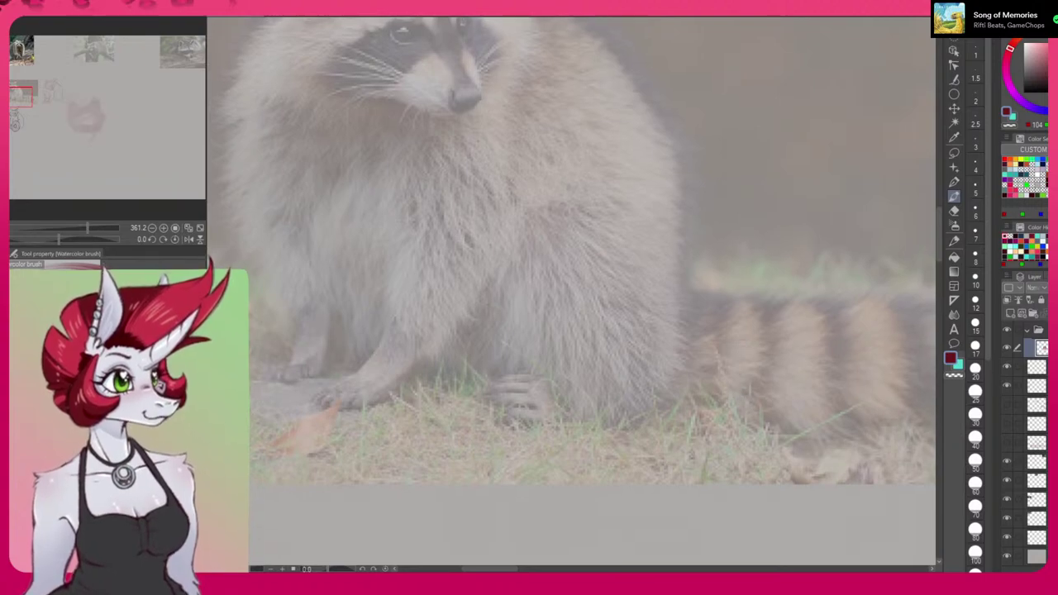
pyautogui.hotkey('ctrl', 'z')
pyautogui.moveTo(721, 408); pyautogui.dragTo(519, 325)
pyautogui.moveTo(599, 317); pyautogui.dragTo(543, 314)
pyautogui.moveTo(767, 458); pyautogui.dragTo(505, 388)
pyautogui.moveTo(795, 467); pyautogui.dragTo(647, 355)
pyautogui.moveTo(770, 391); pyautogui.dragTo(718, 398)
pyautogui.moveTo(755, 455); pyautogui.dragTo(583, 364)
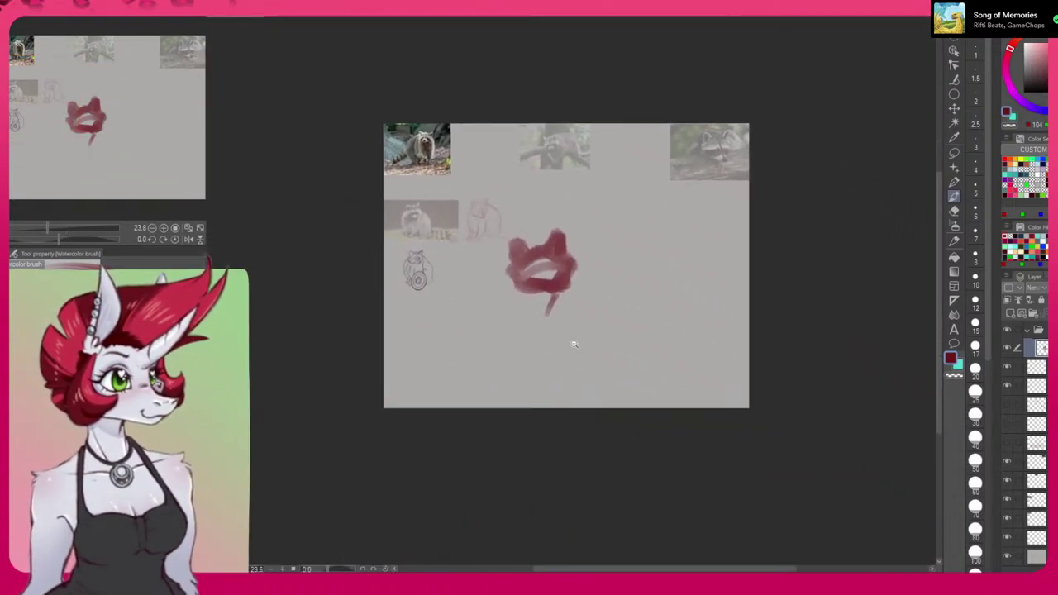
# Extend the stroke below the raccoon head into a small paw shape with splayed red toes.
pyautogui.scroll(2, 574, 346)
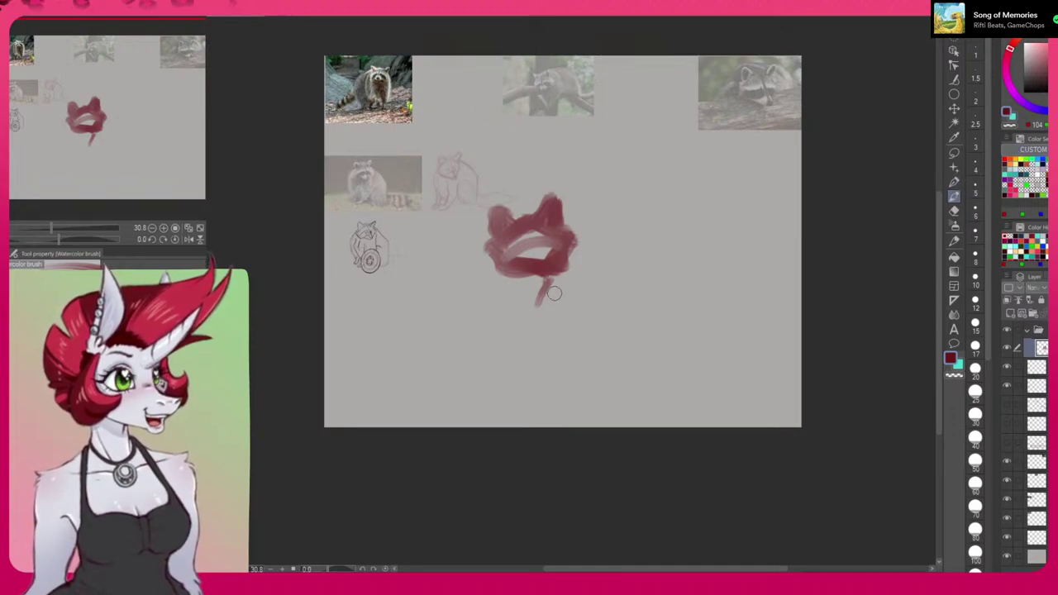
pyautogui.moveTo(552, 279)
pyautogui.mouseDown()
pyautogui.moveTo(548, 305)
pyautogui.moveTo(558, 299)
pyautogui.moveTo(550, 299)
pyautogui.mouseUp()
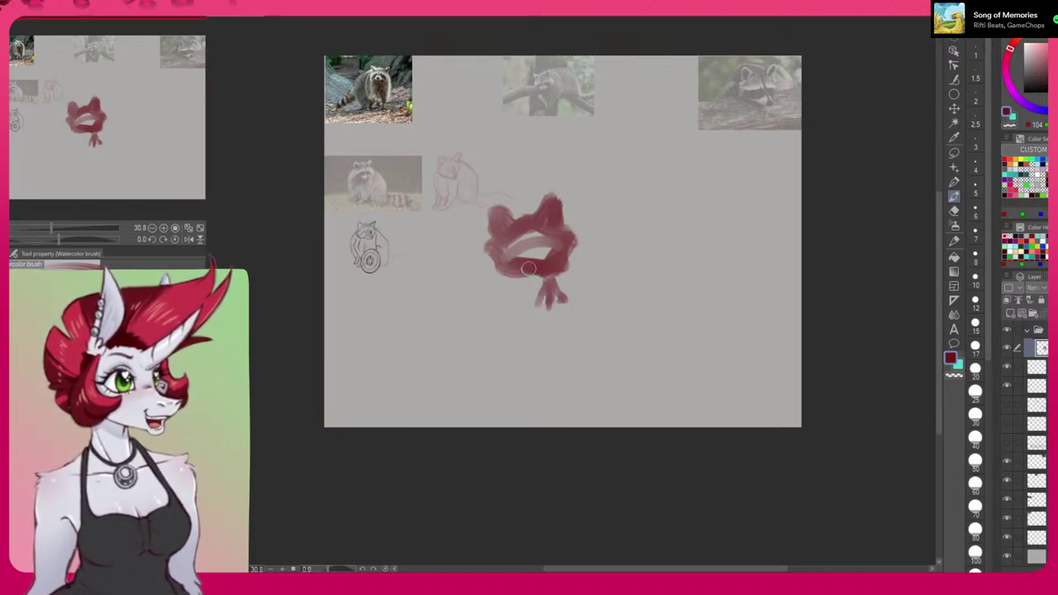
pyautogui.scroll(2, 549, 299)
pyautogui.moveTo(452, 277); pyautogui.dragTo(489, 325)
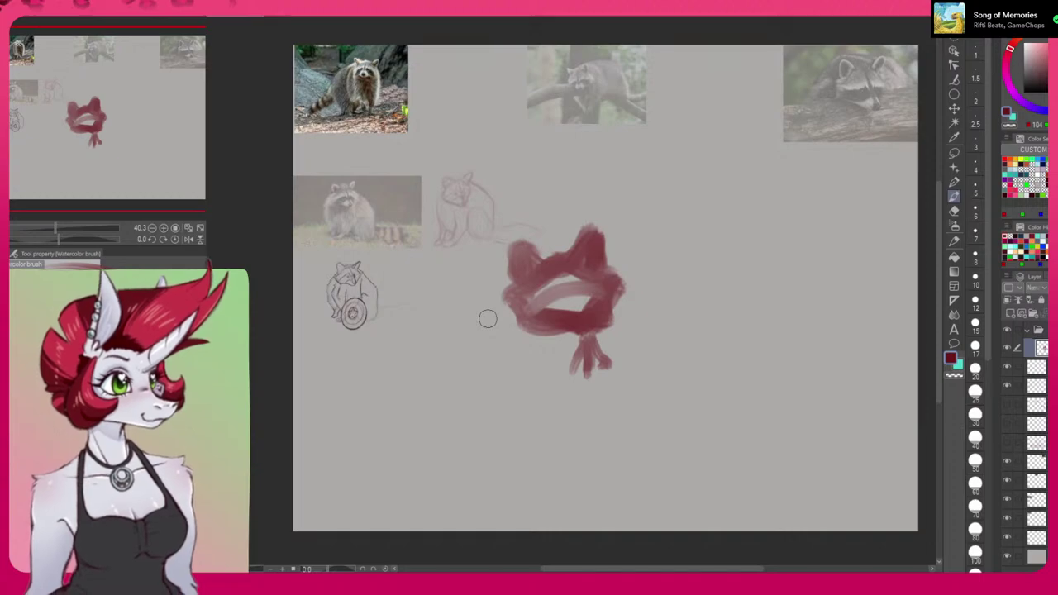
# Identify the rough head's layer by toggling its visibility, move it up and to the right, and return to the watercolor brush.
pyautogui.click(1007, 348)
pyautogui.click(1006, 348)
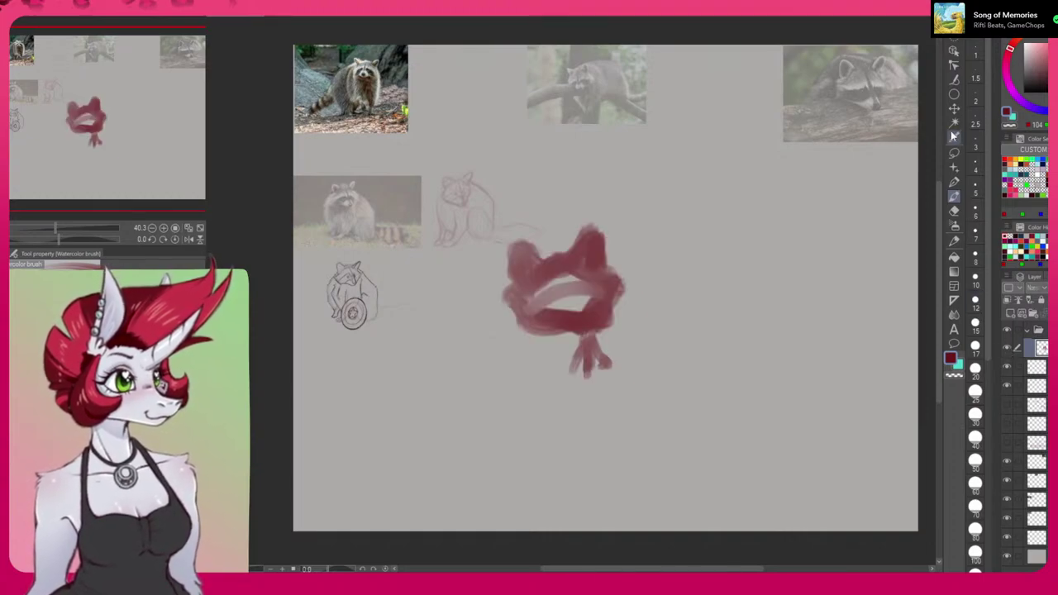
pyautogui.click(953, 109)
pyautogui.moveTo(732, 463)
pyautogui.mouseDown()
pyautogui.moveTo(768, 402)
pyautogui.moveTo(775, 430)
pyautogui.mouseUp()
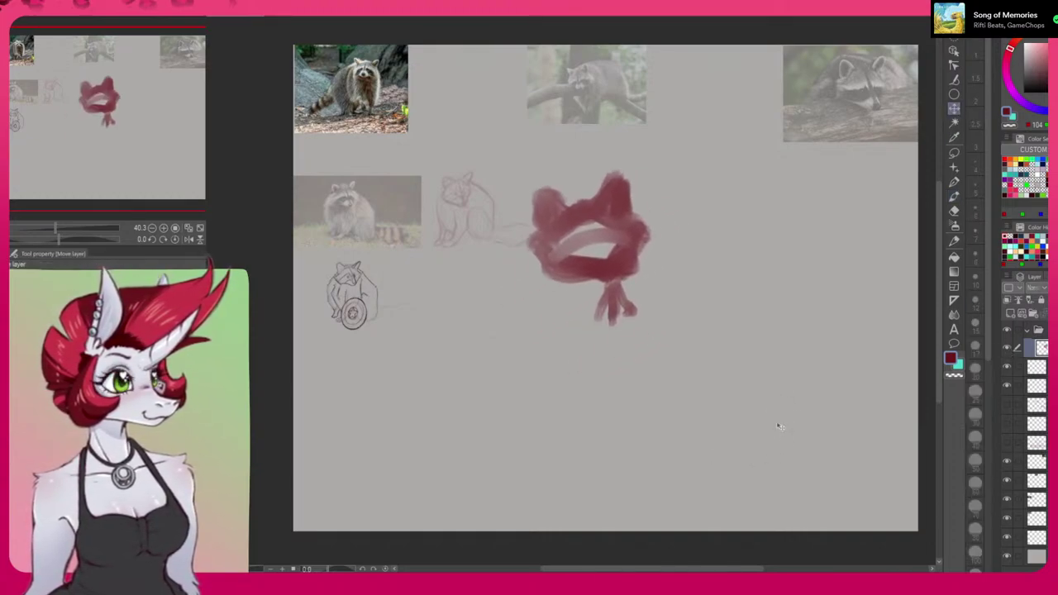
pyautogui.click(953, 196)
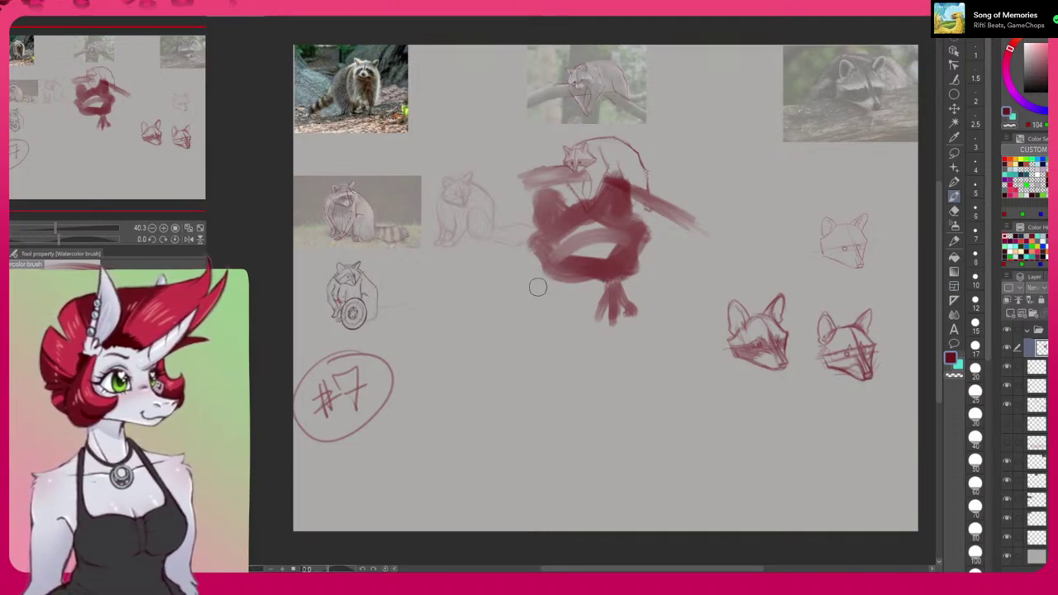
pyautogui.moveTo(540, 258)
pyautogui.mouseDown()
pyautogui.moveTo(504, 322)
pyautogui.moveTo(526, 329)
pyautogui.moveTo(505, 323)
pyautogui.moveTo(611, 354)
pyautogui.mouseUp()
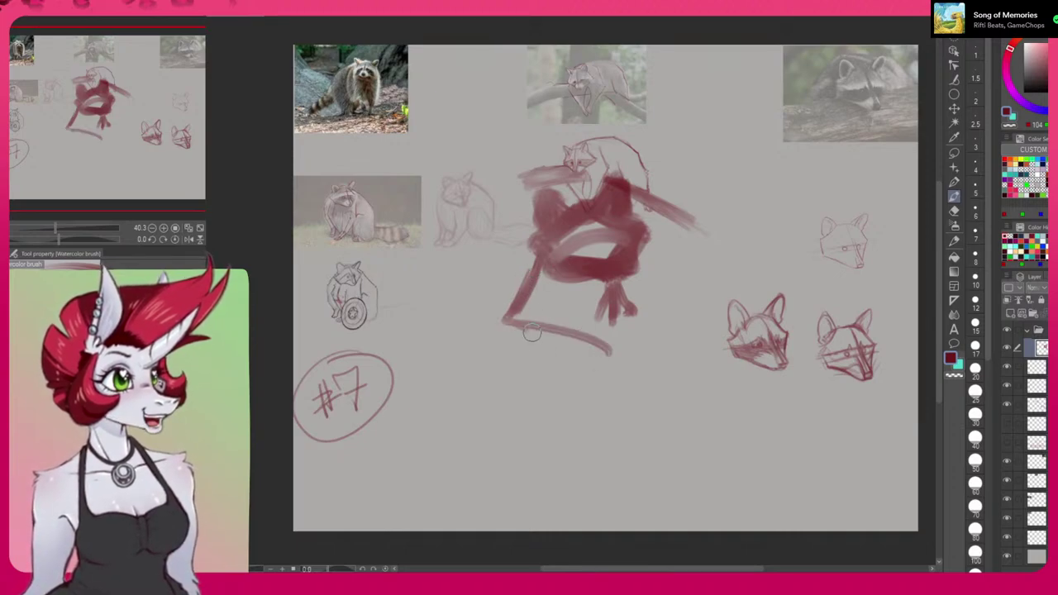
pyautogui.moveTo(651, 246)
pyautogui.mouseDown()
pyautogui.moveTo(694, 299)
pyautogui.moveTo(647, 331)
pyautogui.mouseUp()
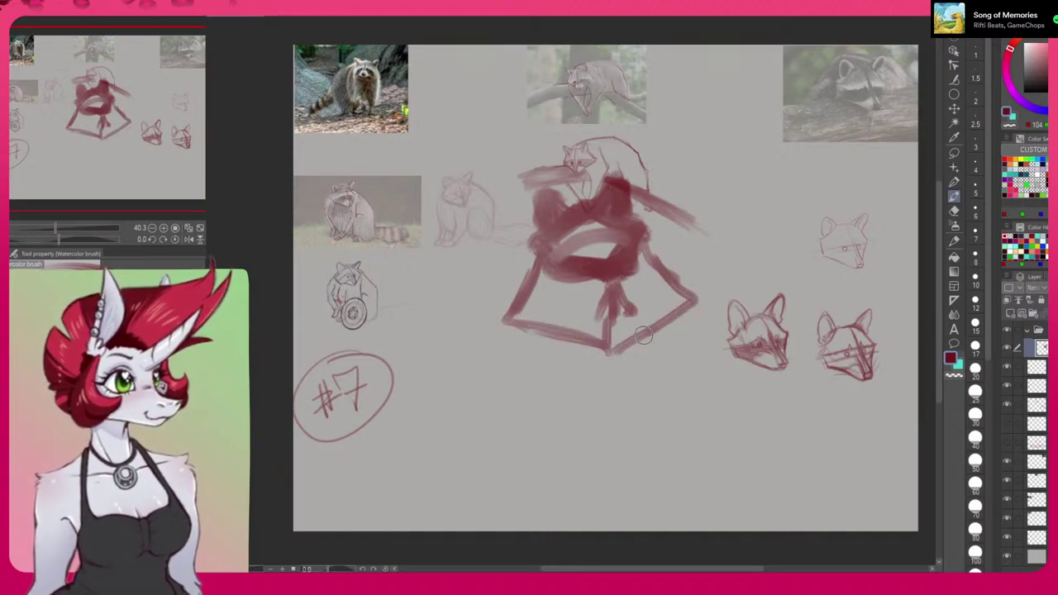
pyautogui.hotkey('ctrl', 'z')
pyautogui.hotkey('ctrl', 'z')
pyautogui.hotkey('ctrl', 'z')
pyautogui.hotkey('ctrl', 'z')
pyautogui.hotkey('ctrl', 'z')
# Block in a tall torso with sloping shoulders and a rounded base below the raccoon head in thick red strokes.
pyautogui.moveTo(547, 268)
pyautogui.mouseDown()
pyautogui.moveTo(524, 327)
pyautogui.moveTo(519, 311)
pyautogui.mouseUp()
pyautogui.moveTo(545, 250)
pyautogui.mouseDown()
pyautogui.moveTo(517, 296)
pyautogui.moveTo(543, 259)
pyautogui.moveTo(523, 296)
pyautogui.moveTo(514, 420)
pyautogui.mouseUp()
pyautogui.moveTo(527, 291)
pyautogui.mouseDown()
pyautogui.moveTo(512, 423)
pyautogui.moveTo(603, 379)
pyautogui.mouseUp()
pyautogui.moveTo(518, 421)
pyautogui.mouseDown()
pyautogui.moveTo(621, 387)
pyautogui.moveTo(626, 395)
pyautogui.mouseUp()
pyautogui.moveTo(570, 413)
pyautogui.mouseDown()
pyautogui.moveTo(634, 367)
pyautogui.moveTo(615, 341)
pyautogui.mouseUp()
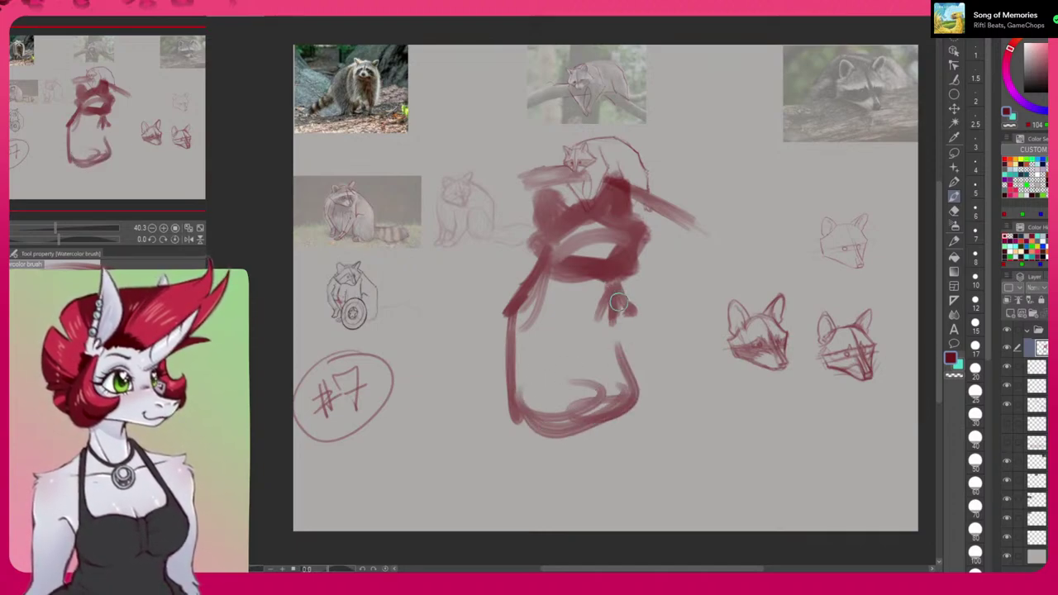
pyautogui.moveTo(613, 274)
pyautogui.mouseDown()
pyautogui.moveTo(641, 303)
pyautogui.moveTo(614, 271)
pyautogui.moveTo(638, 305)
pyautogui.moveTo(625, 364)
pyautogui.moveTo(635, 318)
pyautogui.moveTo(636, 342)
pyautogui.moveTo(628, 369)
pyautogui.moveTo(583, 414)
pyautogui.mouseUp()
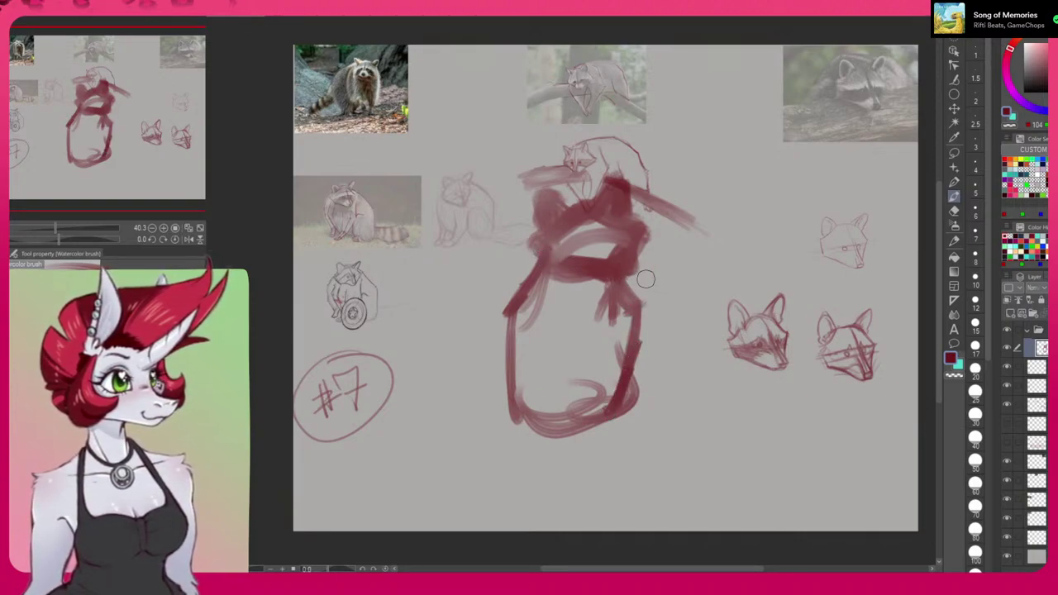
# Paste the photo of a raccoon leaning out of a metal trash can and place it between the walking raccoon and branch photos.
pyautogui.moveTo(717, 279); pyautogui.dragTo(673, 322)
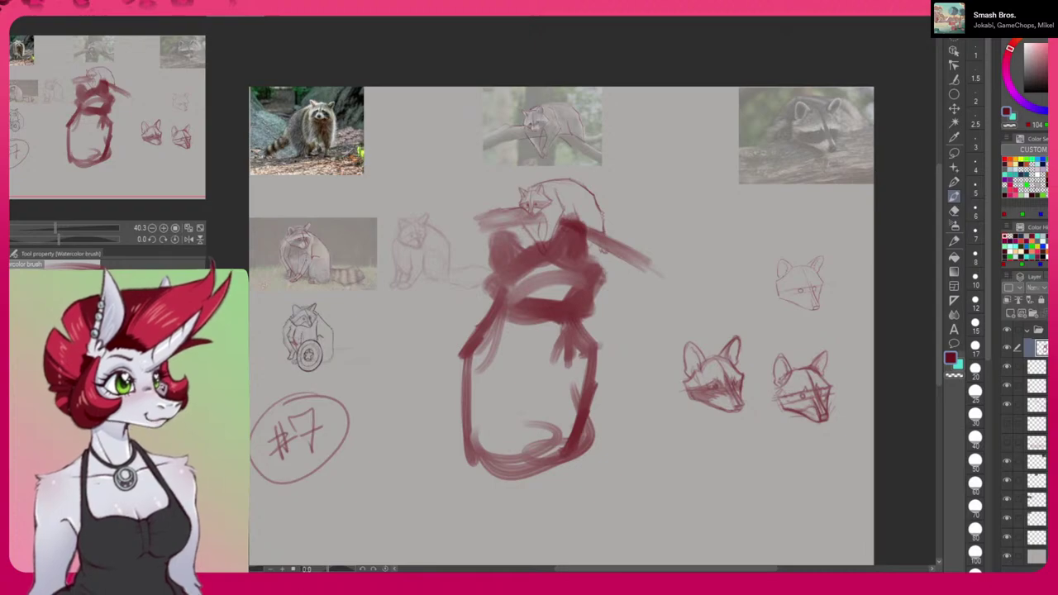
pyautogui.hotkey('ctrl', 'v')
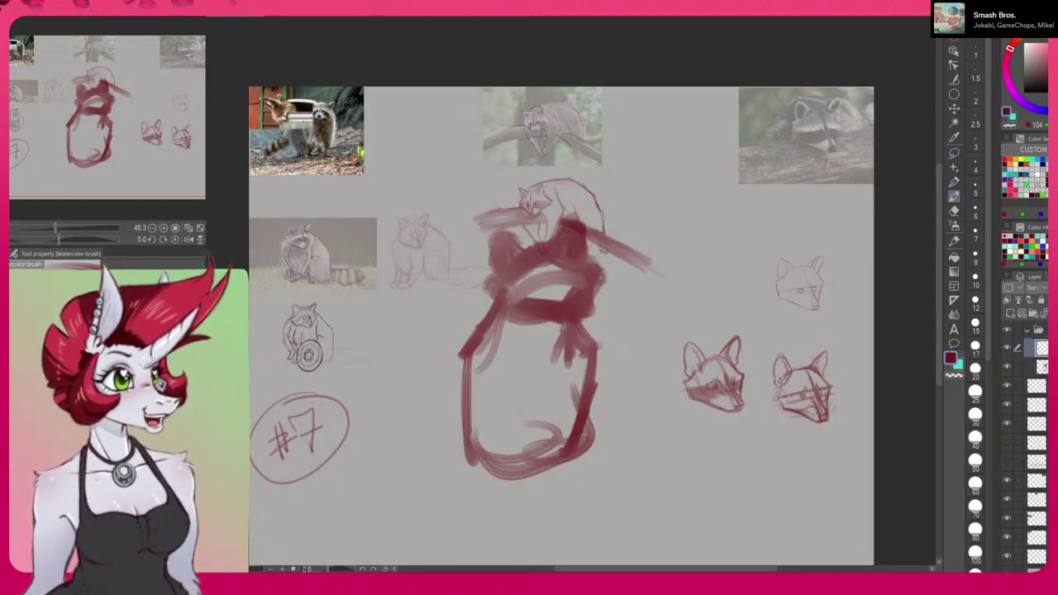
pyautogui.click(953, 108)
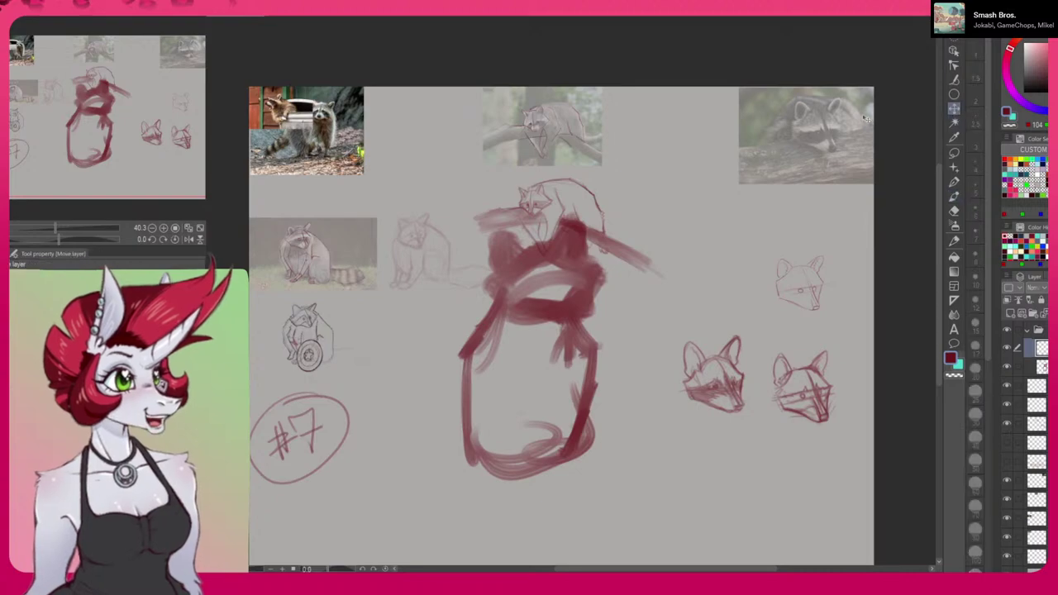
pyautogui.moveTo(298, 119); pyautogui.dragTo(436, 134)
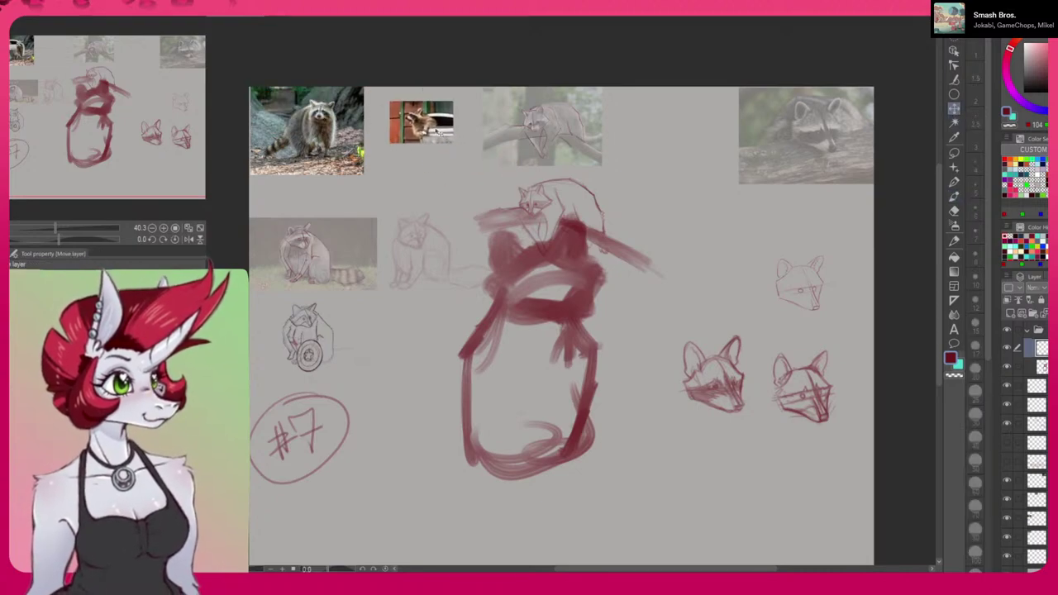
pyautogui.scroll(3, 427, 100)
pyautogui.scroll(4, 425, 100)
pyautogui.moveTo(472, 166); pyautogui.dragTo(754, 227)
pyautogui.scroll(1, 611, 250)
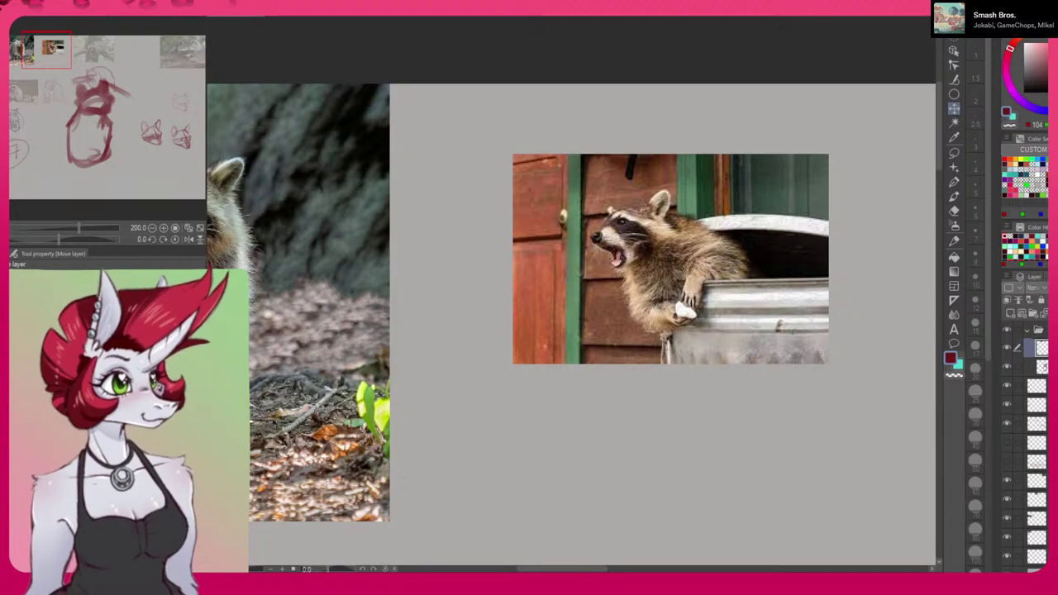
pyautogui.scroll(-1, 738, 301)
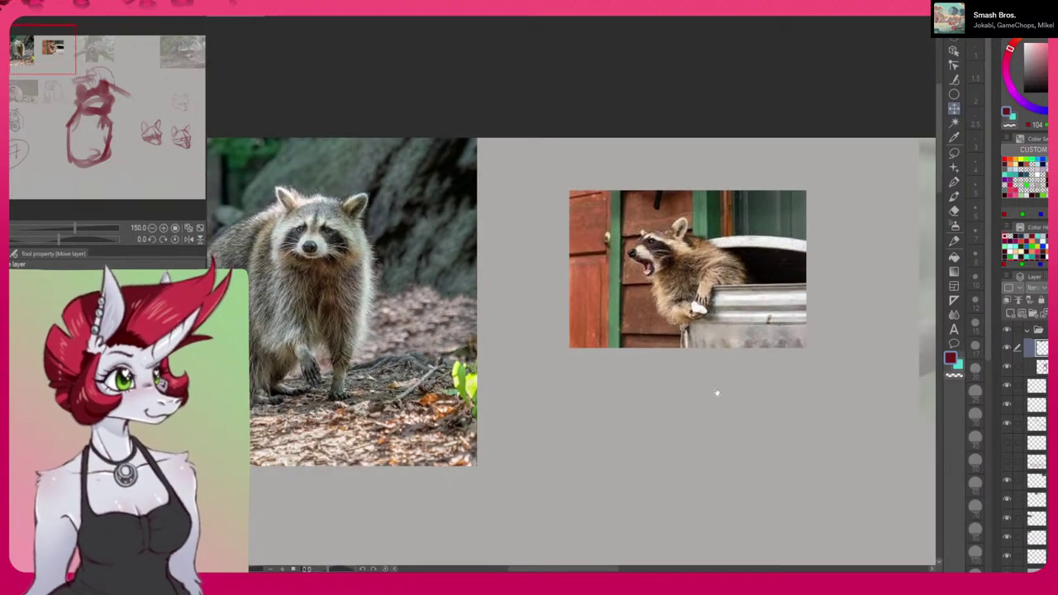
# Add a new layer and place the photo of a standing raccoon holding a white cup below the trash can photo.
pyautogui.moveTo(775, 413); pyautogui.dragTo(547, 324)
pyautogui.hotkey('ctrl', 'shift', 'n')
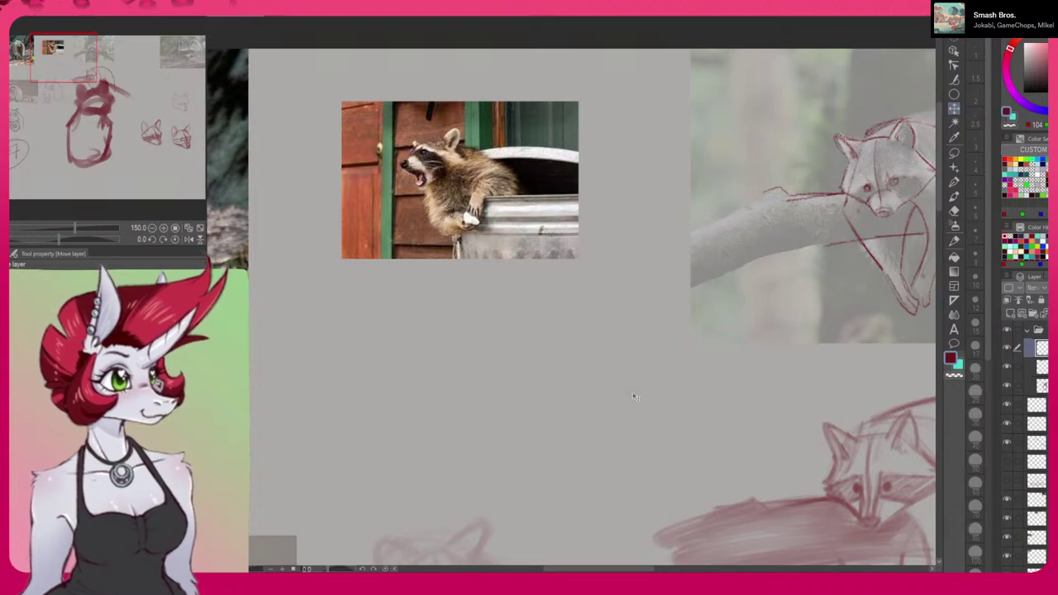
pyautogui.moveTo(730, 339); pyautogui.dragTo(763, 457)
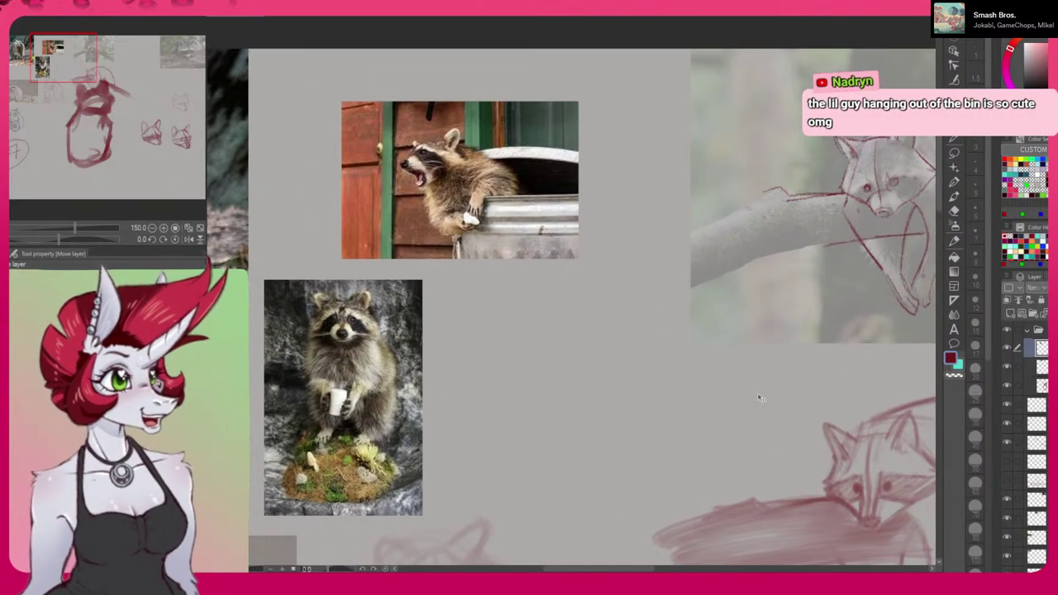
# Return to the watercolor brush and select the rough raccoon's layer, identifying it by toggling its visibility.
pyautogui.scroll(-5, 833, 426)
pyautogui.moveTo(818, 468); pyautogui.dragTo(585, 299)
pyautogui.scroll(5, 644, 302)
pyautogui.moveTo(680, 296); pyautogui.dragTo(789, 333)
pyautogui.click(956, 196)
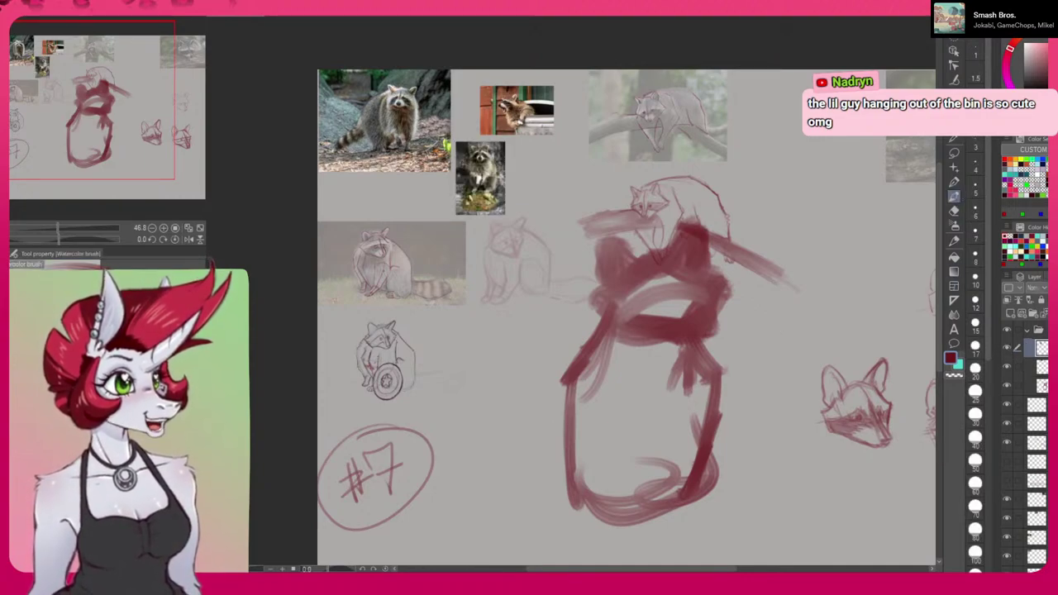
pyautogui.click(1040, 385)
pyautogui.click(1007, 386)
pyautogui.click(1007, 386)
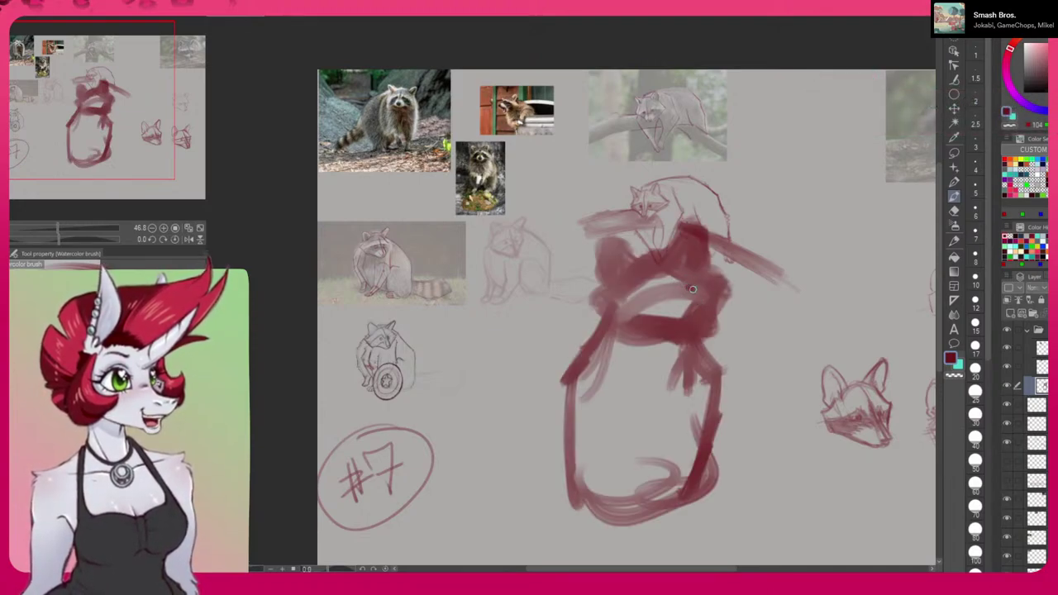
# Dab two eyes and a nose onto the blocked-in red raccoon, and clear that whole block-in from its layer.
pyautogui.moveTo(655, 294); pyautogui.dragTo(663, 287)
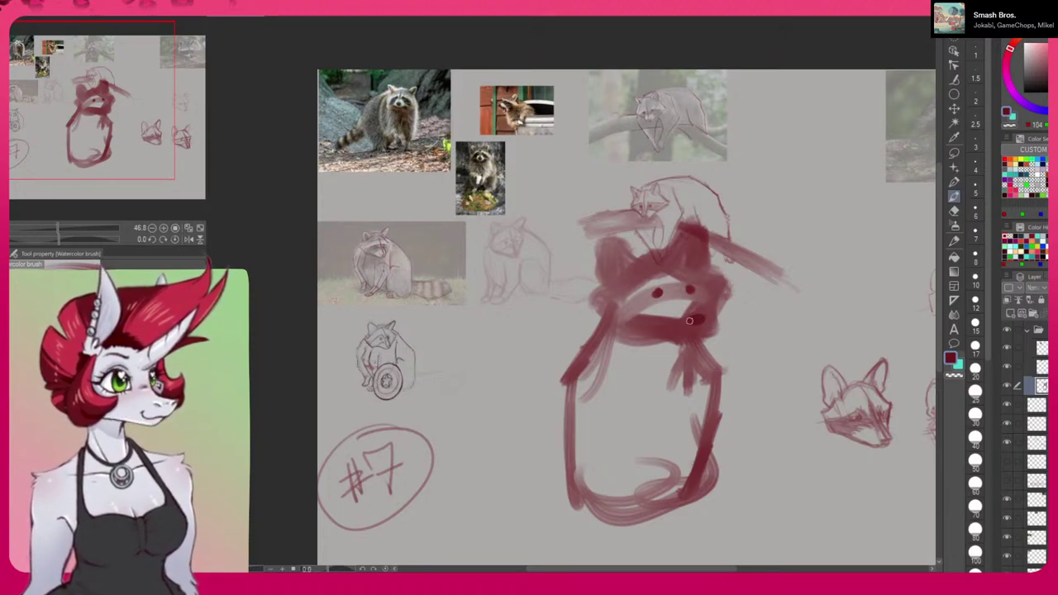
pyautogui.moveTo(692, 317); pyautogui.dragTo(701, 317)
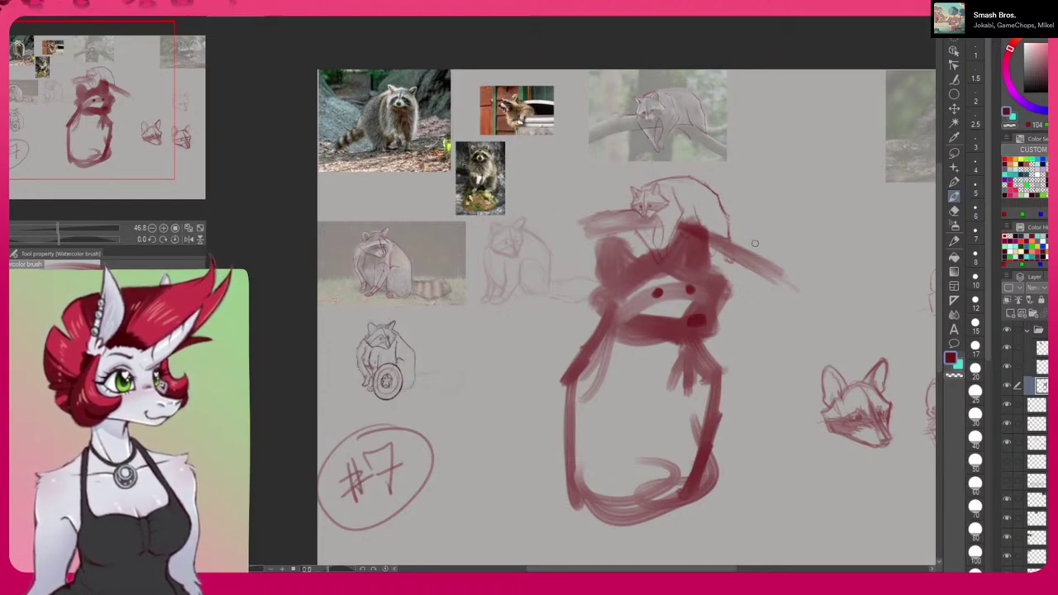
pyautogui.press('e')
pyautogui.moveTo(720, 294)
pyautogui.mouseDown()
pyautogui.moveTo(579, 457)
pyautogui.moveTo(733, 406)
pyautogui.moveTo(700, 498)
pyautogui.mouseUp()
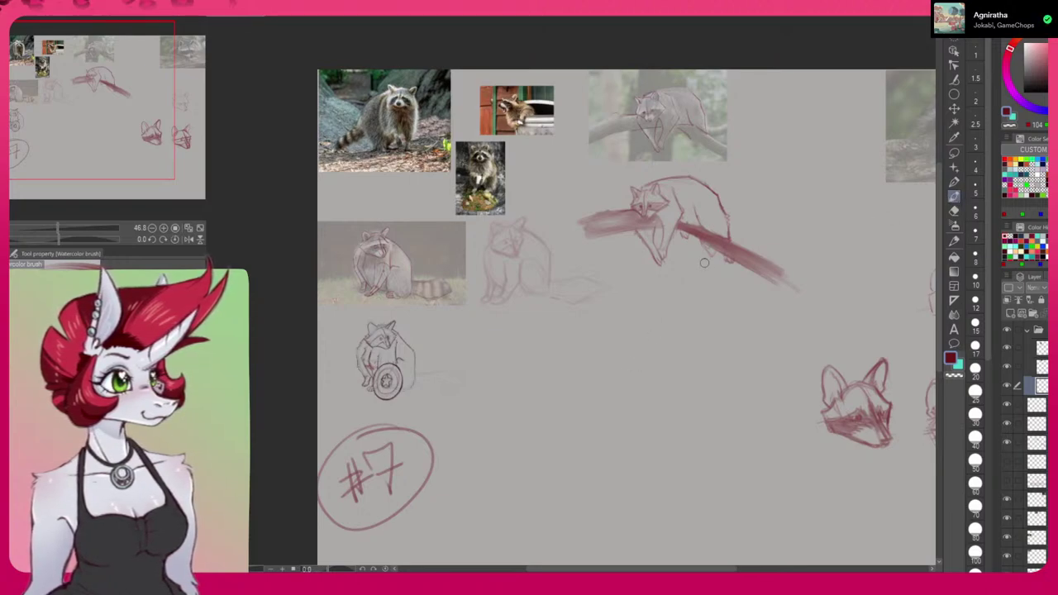
# Sketch a round head with half-closed eyes and a smirking mouth below the branch raccoon sketch, undoing the stray stroke beside it.
pyautogui.moveTo(652, 324)
pyautogui.mouseDown()
pyautogui.moveTo(595, 364)
pyautogui.moveTo(673, 389)
pyautogui.moveTo(636, 394)
pyautogui.moveTo(644, 361)
pyautogui.moveTo(665, 352)
pyautogui.moveTo(610, 368)
pyautogui.moveTo(625, 385)
pyautogui.moveTo(676, 374)
pyautogui.moveTo(743, 433)
pyautogui.mouseUp()
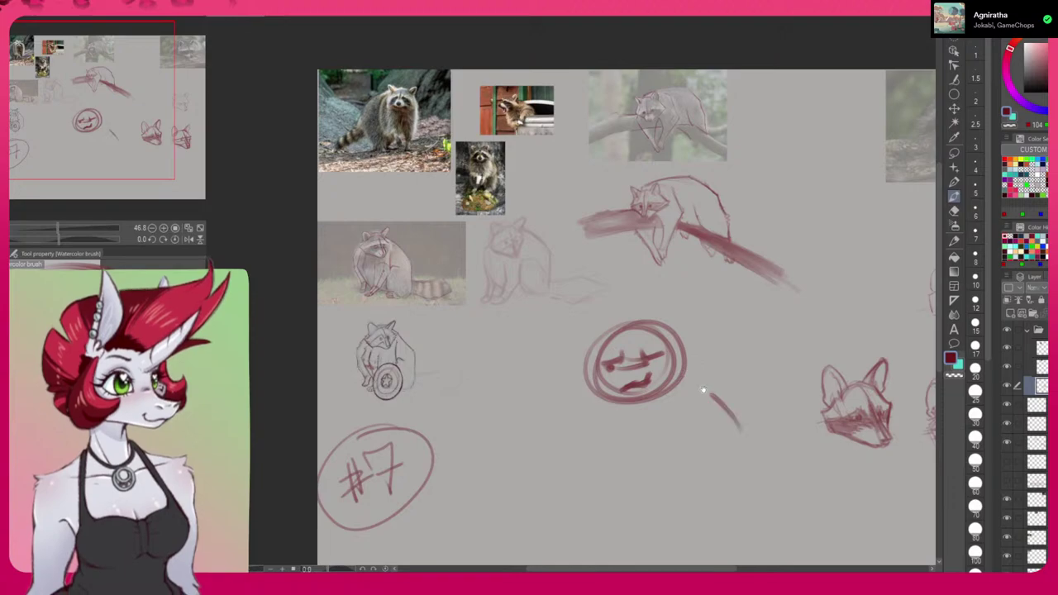
pyautogui.scroll(-2, 718, 402)
pyautogui.hotkey('ctrl', 'z')
pyautogui.moveTo(678, 437); pyautogui.dragTo(609, 386)
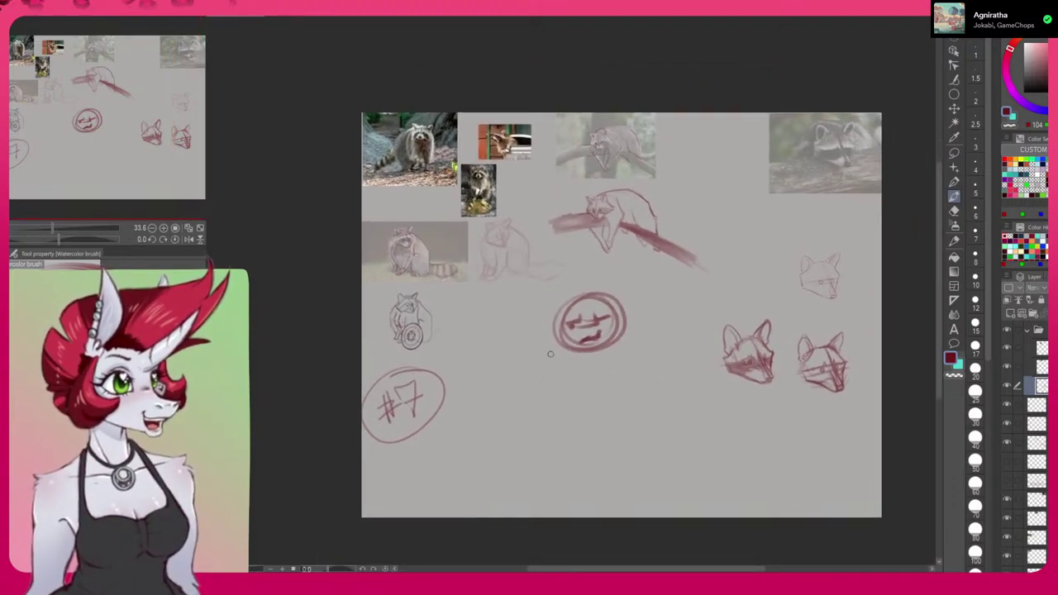
# Add two pointed ears to the round head, undoing the unwanted strokes.
pyautogui.moveTo(570, 299)
pyautogui.mouseDown()
pyautogui.moveTo(558, 286)
pyautogui.moveTo(556, 321)
pyautogui.moveTo(545, 295)
pyautogui.moveTo(557, 319)
pyautogui.moveTo(570, 301)
pyautogui.moveTo(559, 324)
pyautogui.mouseUp()
pyautogui.hotkey('ctrl', 'z')
pyautogui.hotkey('ctrl', 'z')
pyautogui.hotkey('ctrl', 'z')
pyautogui.moveTo(597, 295); pyautogui.dragTo(613, 308)
pyautogui.hotkey('ctrl', 'z')
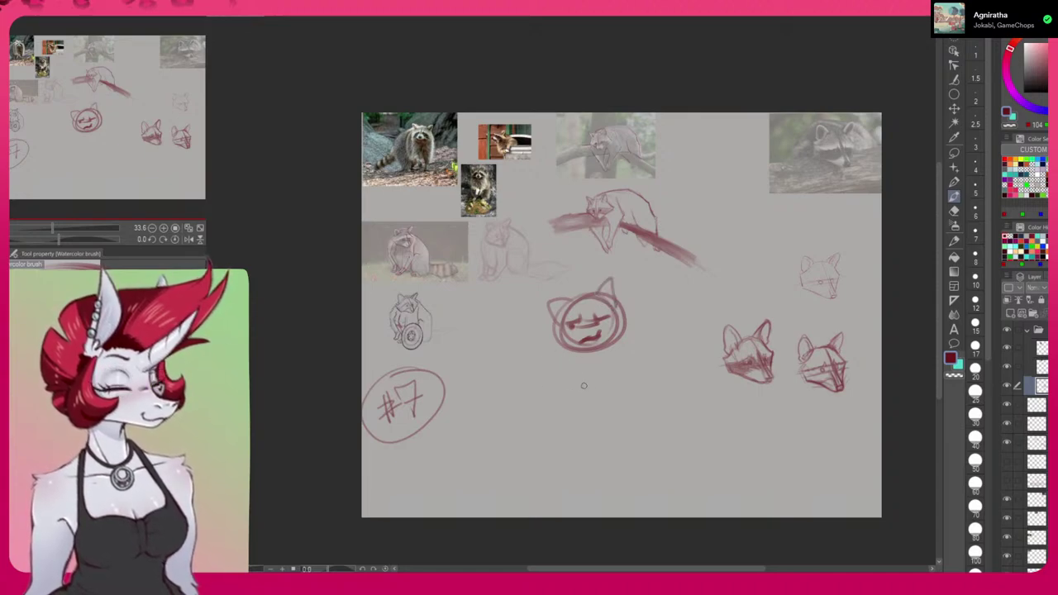
# Rough in slanted shoulders and a small raised hand below the head, and draw a nose and thick cheek shading on the face.
pyautogui.moveTo(558, 361)
pyautogui.mouseDown()
pyautogui.moveTo(550, 387)
pyautogui.moveTo(553, 364)
pyautogui.moveTo(539, 379)
pyautogui.moveTo(605, 398)
pyautogui.moveTo(635, 374)
pyautogui.mouseUp()
pyautogui.moveTo(618, 327)
pyautogui.mouseDown()
pyautogui.moveTo(637, 371)
pyautogui.moveTo(613, 380)
pyautogui.moveTo(624, 360)
pyautogui.moveTo(629, 372)
pyautogui.moveTo(625, 360)
pyautogui.moveTo(617, 377)
pyautogui.moveTo(628, 377)
pyautogui.moveTo(612, 366)
pyautogui.moveTo(625, 362)
pyautogui.mouseUp()
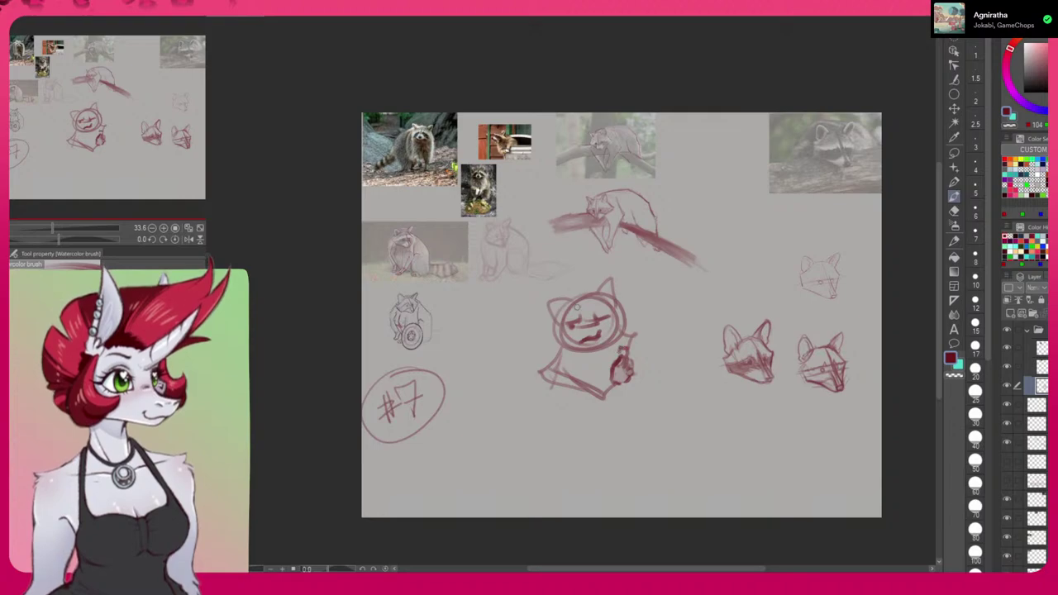
pyautogui.moveTo(613, 308)
pyautogui.mouseDown()
pyautogui.moveTo(629, 318)
pyautogui.moveTo(593, 349)
pyautogui.mouseUp()
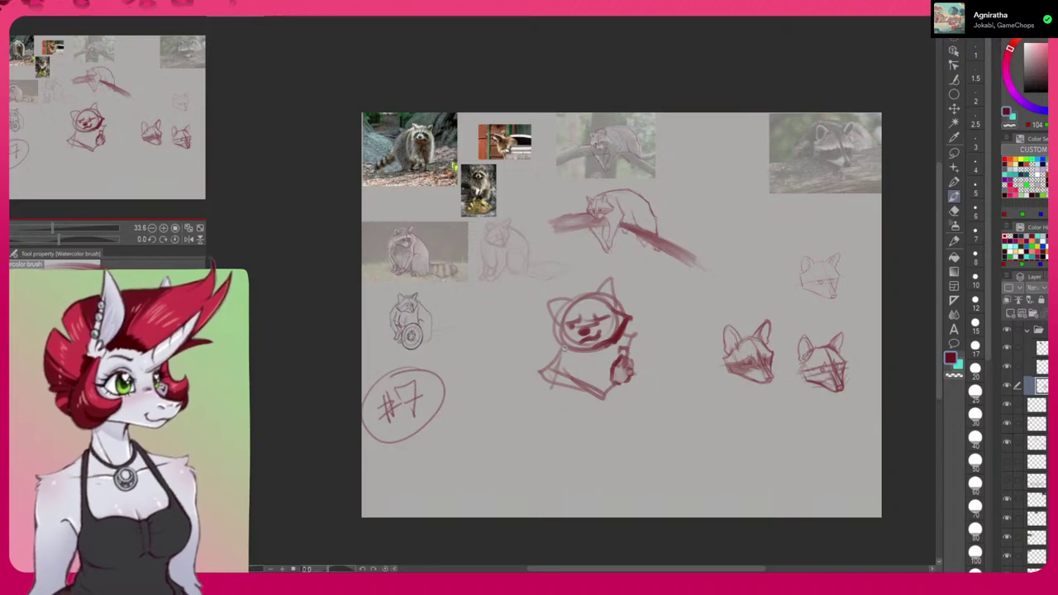
pyautogui.moveTo(561, 315)
pyautogui.mouseDown()
pyautogui.moveTo(585, 356)
pyautogui.moveTo(604, 349)
pyautogui.moveTo(601, 361)
pyautogui.moveTo(608, 348)
pyautogui.moveTo(559, 340)
pyautogui.moveTo(579, 336)
pyautogui.moveTo(573, 318)
pyautogui.moveTo(558, 336)
pyautogui.moveTo(587, 317)
pyautogui.moveTo(563, 342)
pyautogui.moveTo(598, 316)
pyautogui.moveTo(613, 325)
pyautogui.moveTo(575, 321)
pyautogui.moveTo(618, 326)
pyautogui.moveTo(585, 312)
pyautogui.moveTo(567, 324)
pyautogui.moveTo(603, 312)
pyautogui.moveTo(580, 329)
pyautogui.mouseUp()
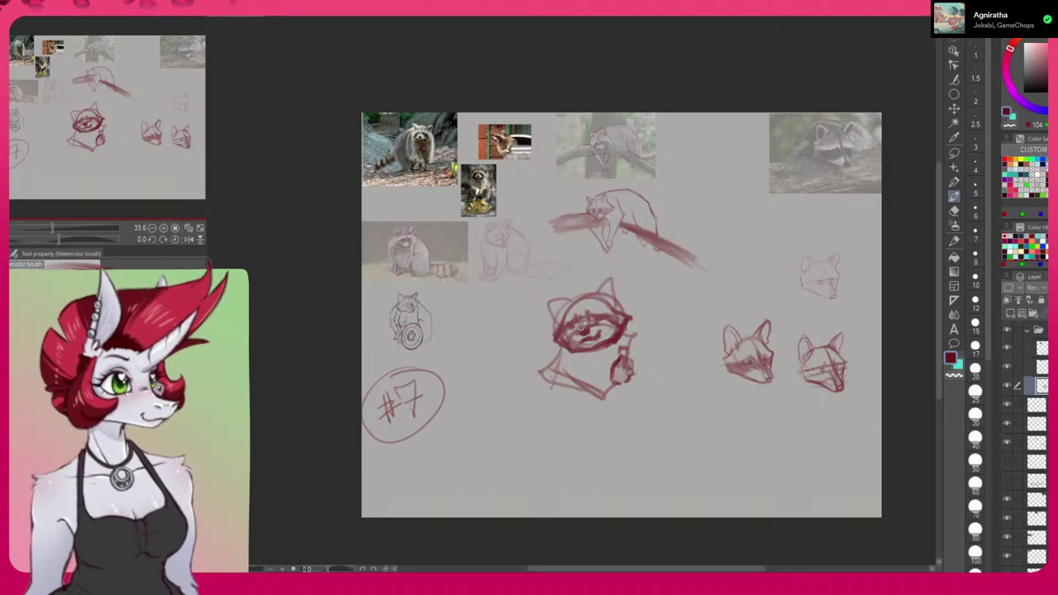
# Erase the raised hand beside the raccoon's body using an enlarged brush with transparent color.
pyautogui.press('c')
pyautogui.press(']')
pyautogui.press(']')
pyautogui.press(']')
pyautogui.press(']')
pyautogui.press(']')
pyautogui.moveTo(639, 342)
pyautogui.mouseDown()
pyautogui.moveTo(621, 357)
pyautogui.moveTo(642, 373)
pyautogui.mouseUp()
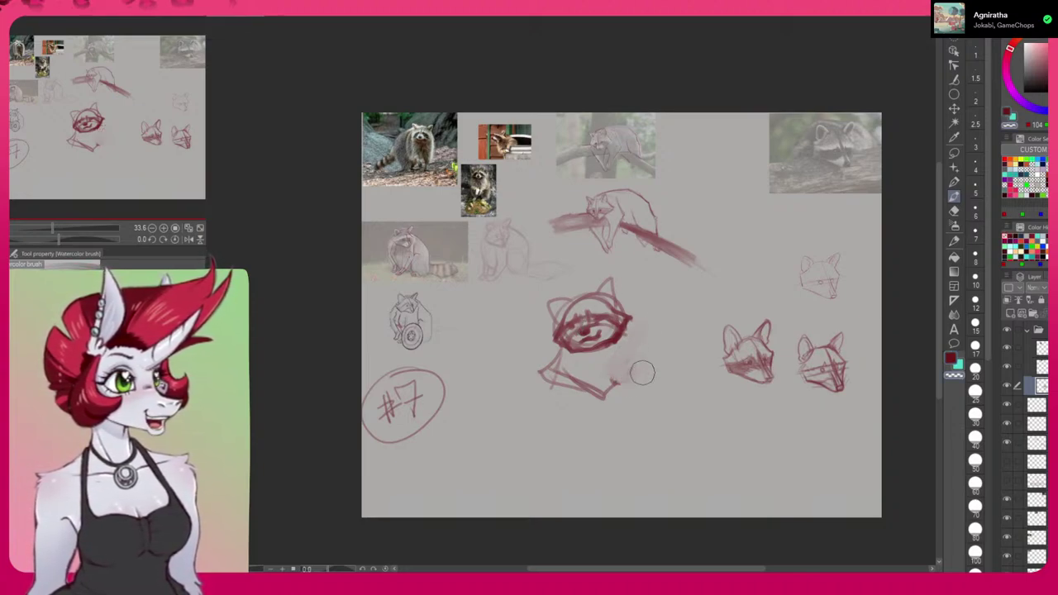
# Block in the raccoon's shaded torso, arms, rounded thighs and two small feet in thick red strokes.
pyautogui.click(951, 360)
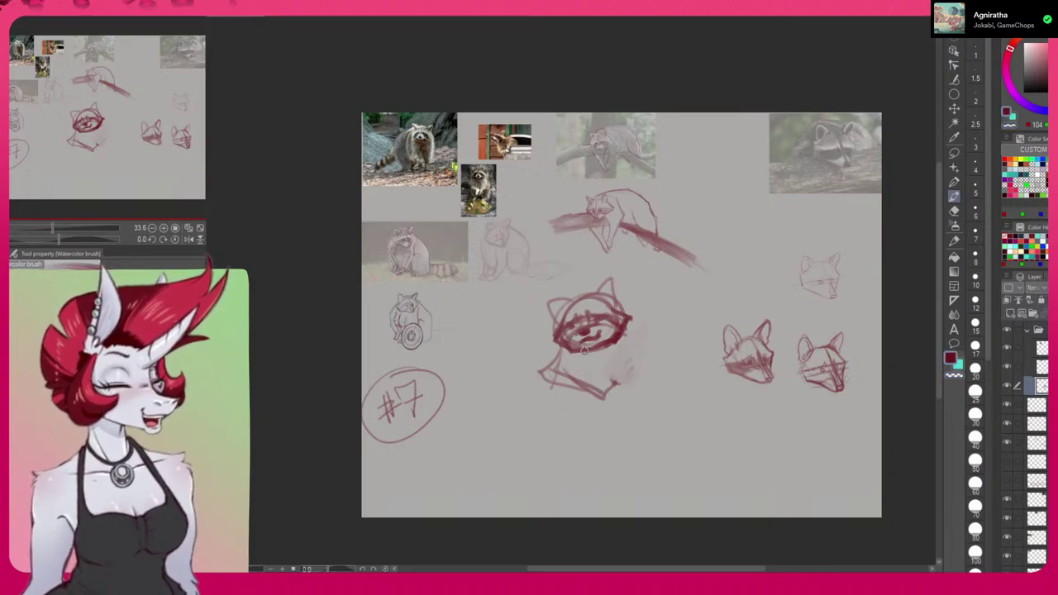
pyautogui.moveTo(563, 349)
pyautogui.mouseDown()
pyautogui.moveTo(542, 381)
pyautogui.moveTo(581, 409)
pyautogui.mouseUp()
pyautogui.moveTo(543, 381)
pyautogui.mouseDown()
pyautogui.moveTo(594, 413)
pyautogui.moveTo(547, 384)
pyautogui.moveTo(577, 397)
pyautogui.moveTo(572, 300)
pyautogui.moveTo(553, 352)
pyautogui.moveTo(567, 386)
pyautogui.moveTo(547, 386)
pyautogui.moveTo(588, 394)
pyautogui.moveTo(556, 395)
pyautogui.moveTo(597, 408)
pyautogui.moveTo(568, 369)
pyautogui.moveTo(583, 357)
pyautogui.moveTo(588, 389)
pyautogui.moveTo(576, 351)
pyautogui.mouseUp()
pyautogui.moveTo(555, 378)
pyautogui.mouseDown()
pyautogui.moveTo(586, 399)
pyautogui.moveTo(592, 379)
pyautogui.moveTo(585, 403)
pyautogui.moveTo(585, 380)
pyautogui.moveTo(616, 385)
pyautogui.mouseUp()
pyautogui.moveTo(623, 327)
pyautogui.mouseDown()
pyautogui.moveTo(638, 390)
pyautogui.moveTo(643, 363)
pyautogui.moveTo(635, 388)
pyautogui.moveTo(643, 372)
pyautogui.moveTo(619, 402)
pyautogui.moveTo(624, 412)
pyautogui.moveTo(616, 349)
pyautogui.moveTo(604, 351)
pyautogui.moveTo(604, 368)
pyautogui.moveTo(592, 355)
pyautogui.moveTo(619, 342)
pyautogui.moveTo(637, 364)
pyautogui.moveTo(635, 409)
pyautogui.mouseUp()
pyautogui.moveTo(550, 407)
pyautogui.mouseDown()
pyautogui.moveTo(536, 430)
pyautogui.moveTo(553, 398)
pyautogui.moveTo(530, 438)
pyautogui.moveTo(563, 466)
pyautogui.moveTo(548, 409)
pyautogui.moveTo(549, 469)
pyautogui.moveTo(581, 479)
pyautogui.moveTo(593, 435)
pyautogui.moveTo(551, 466)
pyautogui.moveTo(536, 448)
pyautogui.moveTo(570, 469)
pyautogui.moveTo(585, 449)
pyautogui.moveTo(563, 408)
pyautogui.moveTo(554, 414)
pyautogui.moveTo(572, 466)
pyautogui.moveTo(574, 428)
pyautogui.moveTo(581, 451)
pyautogui.moveTo(564, 477)
pyautogui.moveTo(562, 458)
pyautogui.moveTo(559, 493)
pyautogui.mouseUp()
pyautogui.moveTo(613, 461)
pyautogui.mouseDown()
pyautogui.moveTo(637, 472)
pyautogui.moveTo(656, 426)
pyautogui.moveTo(632, 480)
pyautogui.moveTo(653, 429)
pyautogui.moveTo(589, 462)
pyautogui.moveTo(645, 471)
pyautogui.moveTo(628, 489)
pyautogui.moveTo(635, 496)
pyautogui.moveTo(637, 472)
pyautogui.mouseUp()
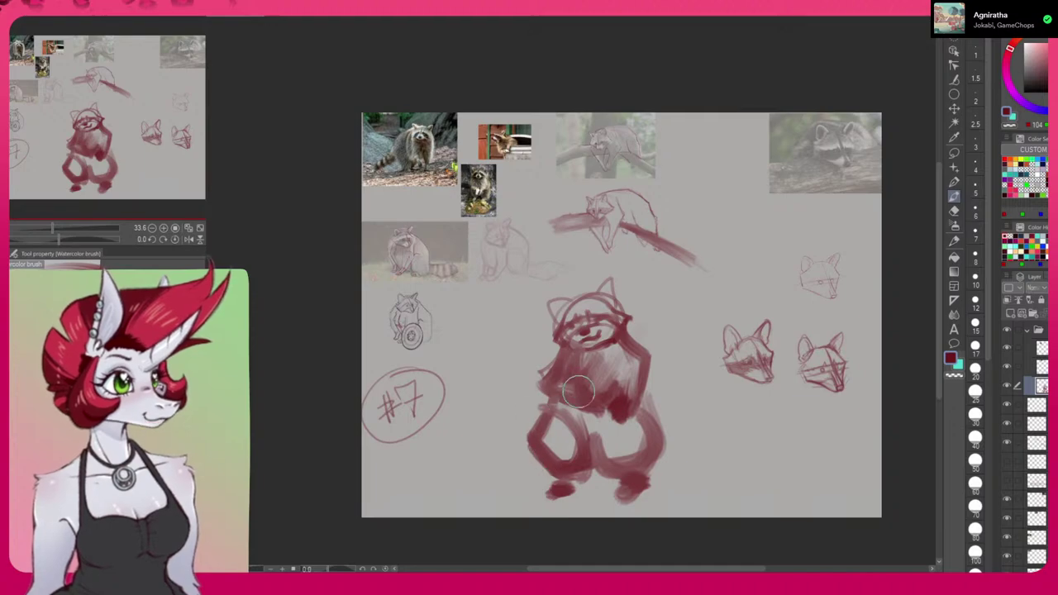
# Add a broad tail sweeping out to the left of the legs, and refine the arms, face and ear.
pyautogui.moveTo(549, 407)
pyautogui.mouseDown()
pyautogui.moveTo(493, 436)
pyautogui.moveTo(526, 422)
pyautogui.moveTo(475, 478)
pyautogui.moveTo(502, 430)
pyautogui.moveTo(460, 474)
pyautogui.moveTo(517, 491)
pyautogui.moveTo(494, 485)
pyautogui.moveTo(541, 479)
pyautogui.mouseUp()
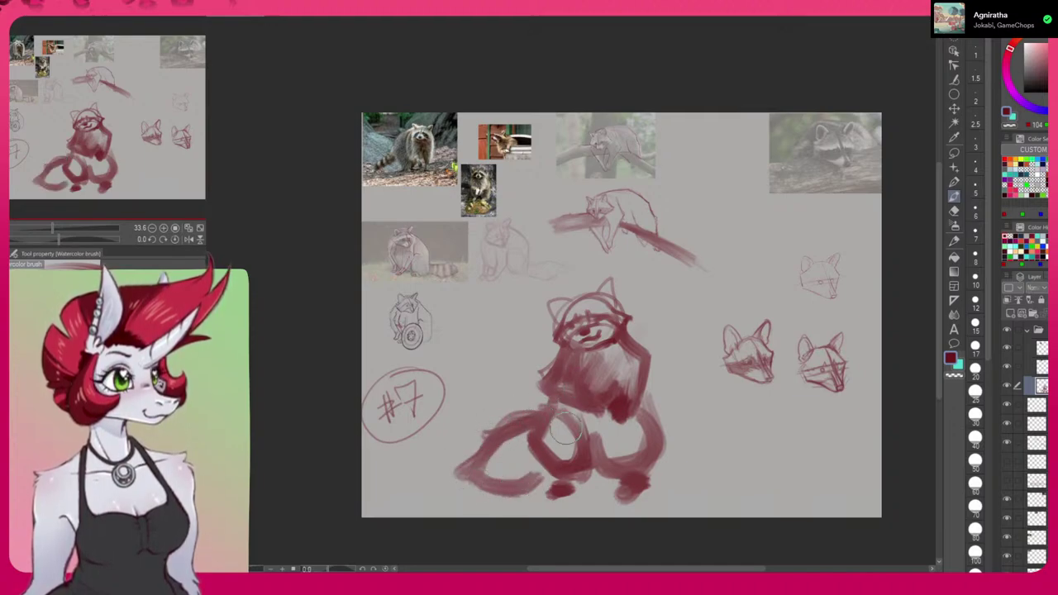
pyautogui.moveTo(591, 391)
pyautogui.mouseDown()
pyautogui.moveTo(557, 396)
pyautogui.moveTo(554, 385)
pyautogui.moveTo(572, 378)
pyautogui.moveTo(595, 401)
pyautogui.moveTo(610, 380)
pyautogui.moveTo(617, 396)
pyautogui.moveTo(603, 412)
pyautogui.moveTo(597, 397)
pyautogui.moveTo(582, 409)
pyautogui.moveTo(544, 387)
pyautogui.moveTo(556, 350)
pyautogui.moveTo(547, 392)
pyautogui.moveTo(549, 376)
pyautogui.moveTo(537, 390)
pyautogui.moveTo(581, 402)
pyautogui.mouseUp()
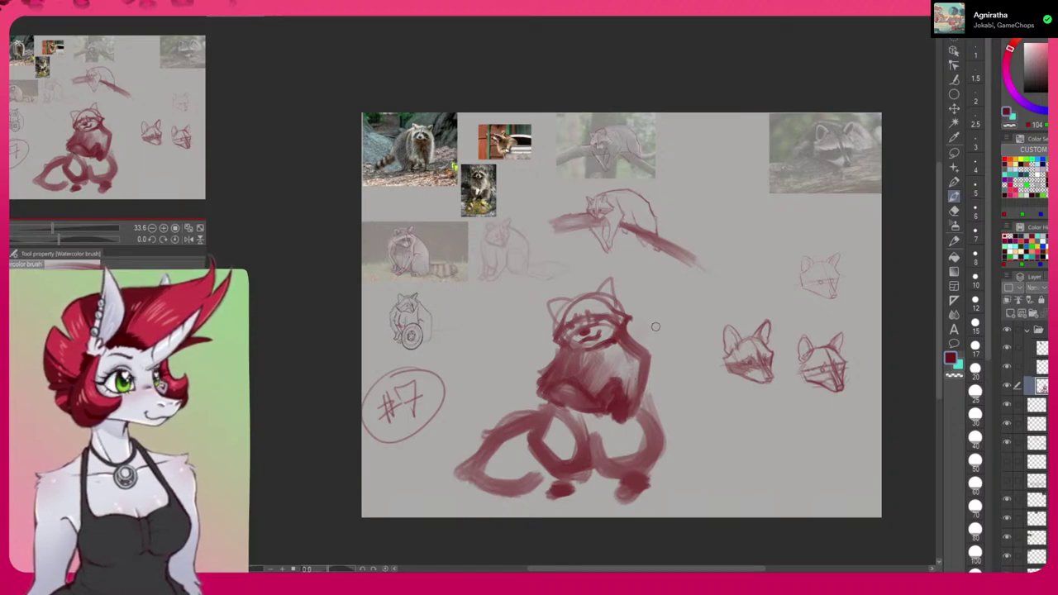
pyautogui.moveTo(627, 381)
pyautogui.mouseDown()
pyautogui.moveTo(632, 363)
pyautogui.moveTo(570, 368)
pyautogui.mouseUp()
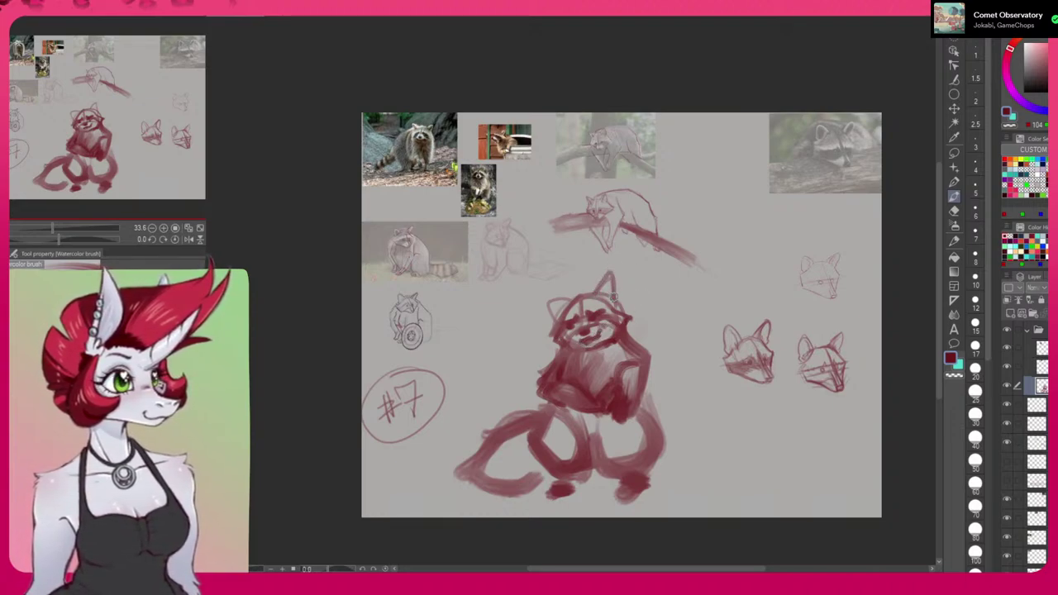
pyautogui.moveTo(611, 283); pyautogui.dragTo(600, 292)
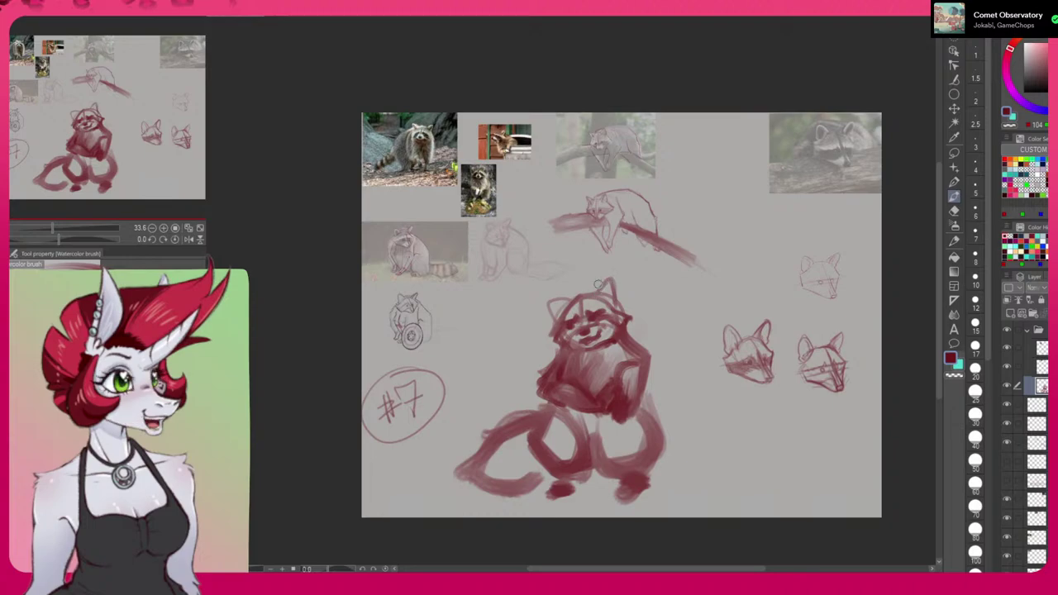
pyautogui.moveTo(561, 357); pyautogui.dragTo(563, 349)
# Define the edge of the raccoon's right-hand leg and darken its feet, undoing the unwanted strokes.
pyautogui.moveTo(651, 417)
pyautogui.mouseDown()
pyautogui.moveTo(653, 465)
pyautogui.moveTo(592, 448)
pyautogui.moveTo(585, 466)
pyautogui.moveTo(601, 453)
pyautogui.moveTo(614, 473)
pyautogui.moveTo(599, 449)
pyautogui.moveTo(637, 494)
pyautogui.mouseUp()
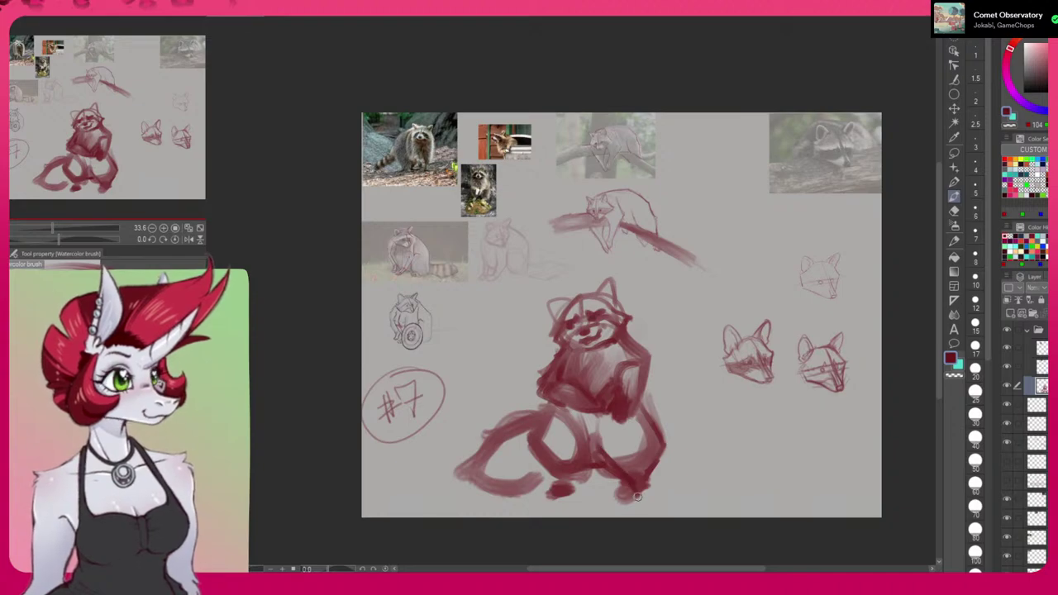
pyautogui.moveTo(616, 461)
pyautogui.mouseDown()
pyautogui.moveTo(661, 504)
pyautogui.moveTo(654, 481)
pyautogui.moveTo(629, 476)
pyautogui.moveTo(632, 490)
pyautogui.moveTo(651, 482)
pyautogui.moveTo(613, 470)
pyautogui.moveTo(637, 471)
pyautogui.mouseUp()
pyautogui.moveTo(561, 475)
pyautogui.mouseDown()
pyautogui.moveTo(546, 484)
pyautogui.moveTo(554, 469)
pyautogui.moveTo(552, 481)
pyautogui.moveTo(568, 476)
pyautogui.mouseUp()
pyautogui.hotkey('ctrl', 'z')
pyautogui.hotkey('ctrl', 'z')
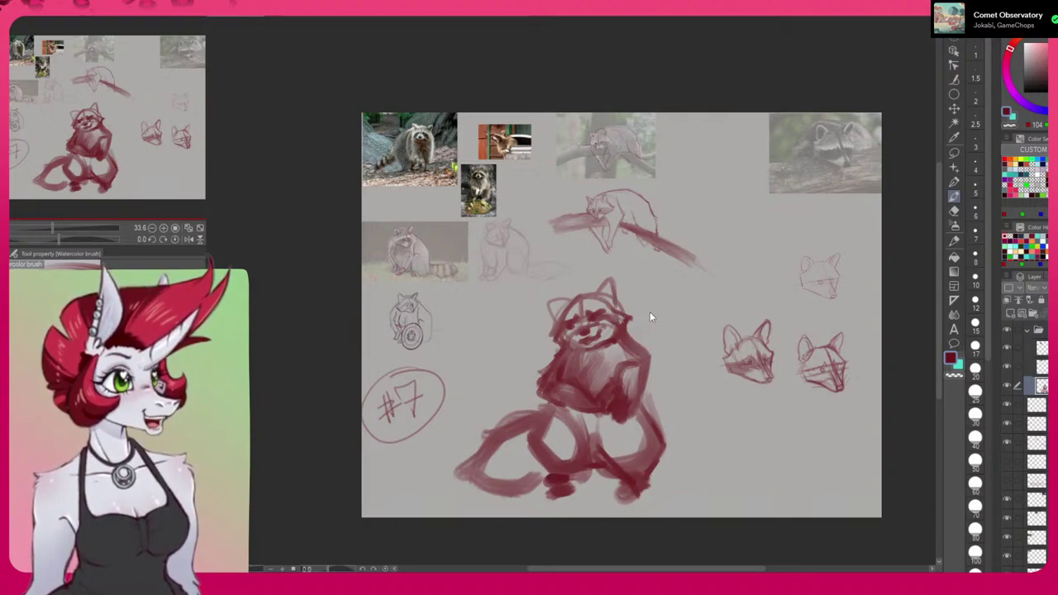
# Erase the right-hand arm and the upper outer edge of the thigh below it, reducing the brush size for control.
pyautogui.moveTo(625, 331)
pyautogui.mouseDown()
pyautogui.moveTo(658, 350)
pyautogui.moveTo(625, 414)
pyautogui.moveTo(614, 384)
pyautogui.moveTo(631, 370)
pyautogui.moveTo(616, 375)
pyautogui.moveTo(611, 358)
pyautogui.moveTo(632, 333)
pyautogui.moveTo(615, 362)
pyautogui.mouseUp()
pyautogui.moveTo(629, 337)
pyautogui.mouseDown()
pyautogui.moveTo(648, 348)
pyautogui.moveTo(711, 340)
pyautogui.mouseUp()
pyautogui.hotkey('ctrl', 'z')
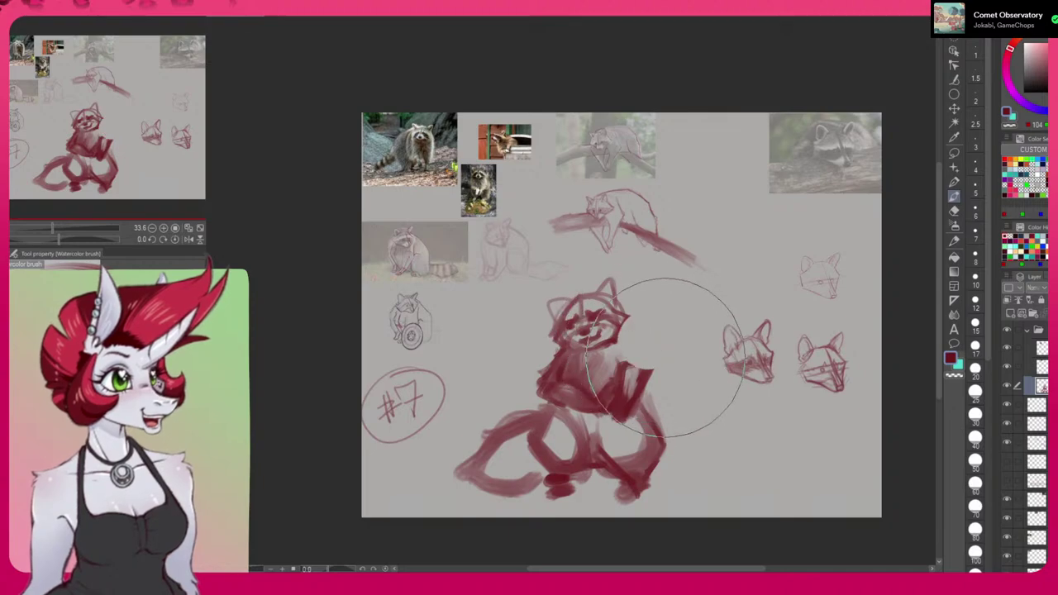
pyautogui.press('[')
pyautogui.press('[')
pyautogui.press('[')
pyautogui.press('[')
pyautogui.moveTo(635, 350); pyautogui.dragTo(620, 419)
pyautogui.moveTo(661, 363)
pyautogui.mouseDown()
pyautogui.moveTo(647, 363)
pyautogui.moveTo(657, 410)
pyautogui.mouseUp()
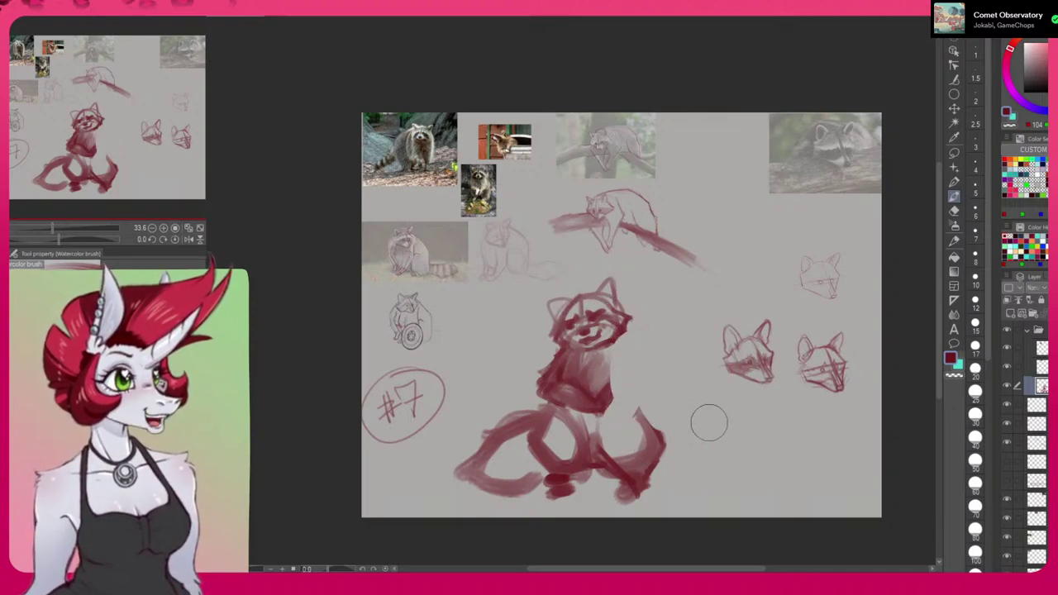
# Redraw the right-hand arm bent across the belly, restoring the thigh edge and reinforcing both shoulders.
pyautogui.moveTo(660, 446); pyautogui.dragTo(632, 398)
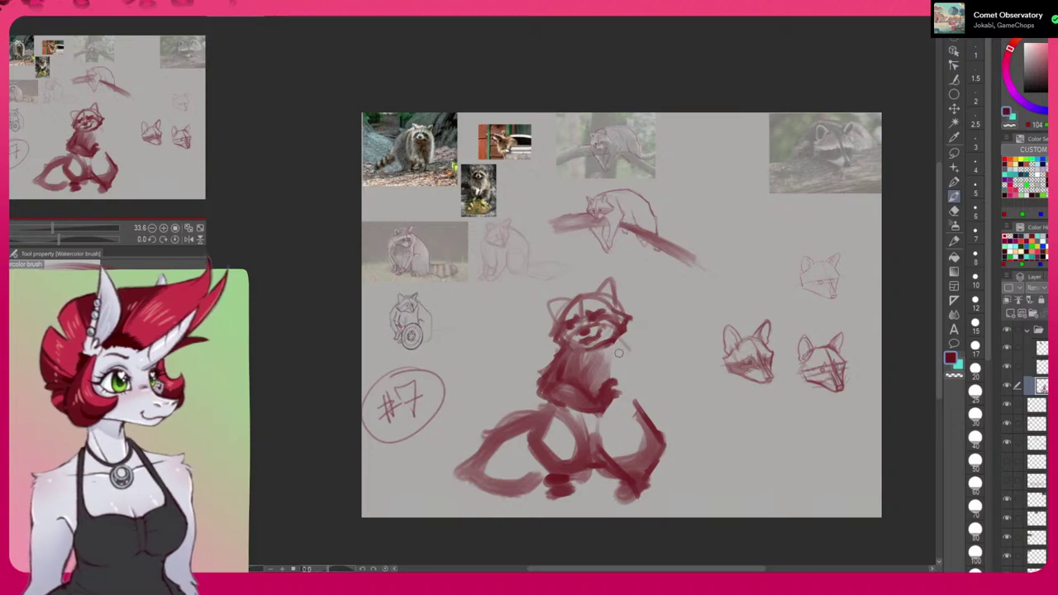
pyautogui.moveTo(627, 333); pyautogui.dragTo(644, 348)
pyautogui.hotkey('ctrl', 'z')
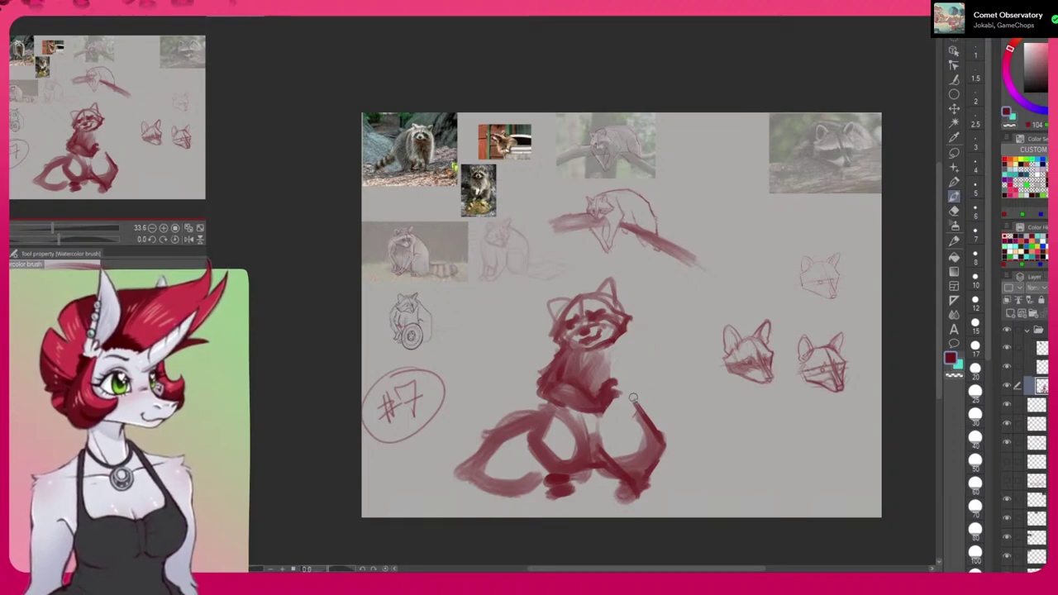
pyautogui.moveTo(608, 400)
pyautogui.mouseDown()
pyautogui.moveTo(623, 405)
pyautogui.moveTo(645, 385)
pyautogui.moveTo(651, 397)
pyautogui.moveTo(649, 373)
pyautogui.mouseUp()
pyautogui.moveTo(643, 349)
pyautogui.mouseDown()
pyautogui.moveTo(623, 331)
pyautogui.moveTo(651, 375)
pyautogui.mouseUp()
pyautogui.moveTo(627, 328)
pyautogui.mouseDown()
pyautogui.moveTo(658, 398)
pyautogui.moveTo(612, 399)
pyautogui.moveTo(615, 382)
pyautogui.moveTo(646, 377)
pyautogui.moveTo(607, 361)
pyautogui.moveTo(617, 368)
pyautogui.moveTo(551, 369)
pyautogui.moveTo(542, 383)
pyautogui.mouseUp()
pyautogui.moveTo(566, 342); pyautogui.dragTo(541, 375)
# Define the raccoon's feet, and carve out the thighs, forearms, clasped hands and chest with transparent color.
pyautogui.moveTo(649, 477)
pyautogui.mouseDown()
pyautogui.moveTo(668, 499)
pyautogui.moveTo(645, 507)
pyautogui.moveTo(655, 491)
pyautogui.moveTo(641, 507)
pyautogui.moveTo(655, 479)
pyautogui.mouseUp()
pyautogui.moveTo(551, 485)
pyautogui.mouseDown()
pyautogui.moveTo(542, 489)
pyautogui.moveTo(553, 488)
pyautogui.mouseUp()
pyautogui.press('c')
pyautogui.moveTo(554, 417)
pyautogui.mouseDown()
pyautogui.moveTo(542, 459)
pyautogui.moveTo(562, 466)
pyautogui.moveTo(570, 431)
pyautogui.moveTo(542, 453)
pyautogui.moveTo(568, 454)
pyautogui.moveTo(556, 419)
pyautogui.moveTo(538, 437)
pyautogui.moveTo(563, 439)
pyautogui.mouseUp()
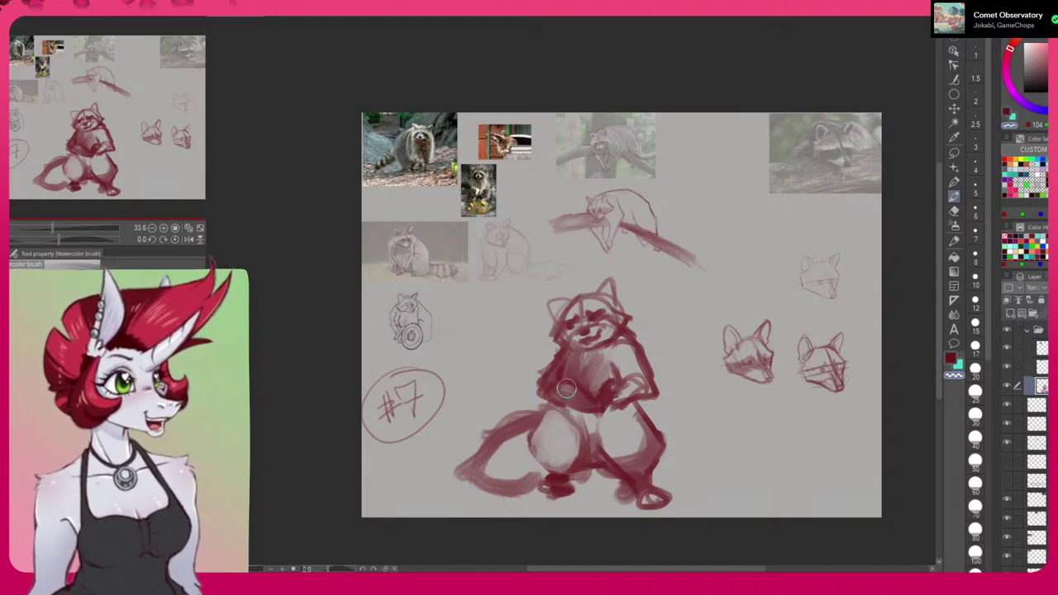
pyautogui.moveTo(552, 377)
pyautogui.mouseDown()
pyautogui.moveTo(565, 350)
pyautogui.moveTo(542, 389)
pyautogui.moveTo(557, 375)
pyautogui.moveTo(549, 389)
pyautogui.moveTo(572, 396)
pyautogui.moveTo(564, 386)
pyautogui.moveTo(548, 392)
pyautogui.moveTo(564, 390)
pyautogui.moveTo(550, 379)
pyautogui.moveTo(580, 396)
pyautogui.moveTo(561, 378)
pyautogui.moveTo(551, 382)
pyautogui.moveTo(578, 397)
pyautogui.moveTo(544, 384)
pyautogui.moveTo(577, 400)
pyautogui.moveTo(544, 392)
pyautogui.moveTo(583, 403)
pyautogui.moveTo(554, 375)
pyautogui.moveTo(552, 393)
pyautogui.moveTo(580, 400)
pyautogui.moveTo(556, 382)
pyautogui.moveTo(594, 403)
pyautogui.moveTo(596, 381)
pyautogui.moveTo(568, 376)
pyautogui.moveTo(591, 404)
pyautogui.mouseUp()
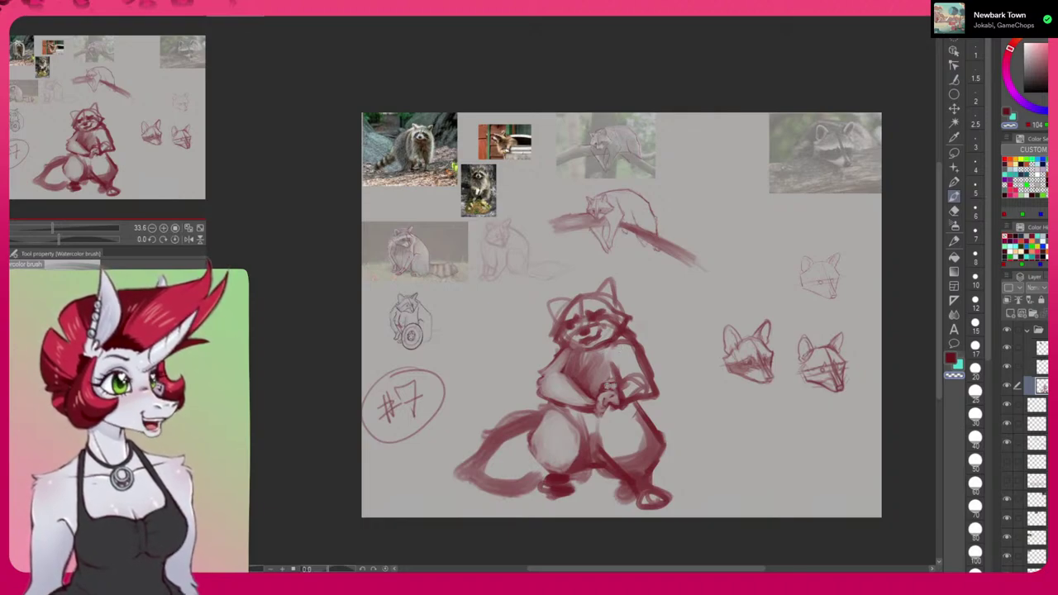
pyautogui.moveTo(601, 391); pyautogui.dragTo(609, 387)
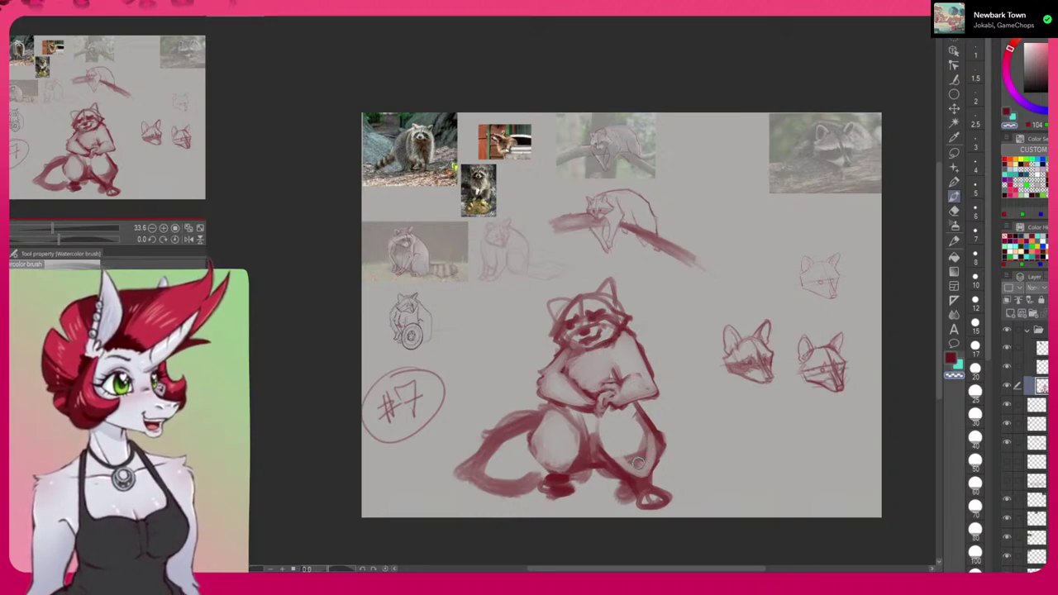
# Erase the tail on the raccoon's left side, return to the red color and toggle the sketch layer's visibility to check it.
pyautogui.moveTo(529, 405)
pyautogui.mouseDown()
pyautogui.moveTo(505, 443)
pyautogui.moveTo(514, 420)
pyautogui.moveTo(515, 507)
pyautogui.moveTo(446, 483)
pyautogui.moveTo(487, 490)
pyautogui.moveTo(510, 464)
pyautogui.moveTo(525, 479)
pyautogui.moveTo(490, 506)
pyautogui.mouseUp()
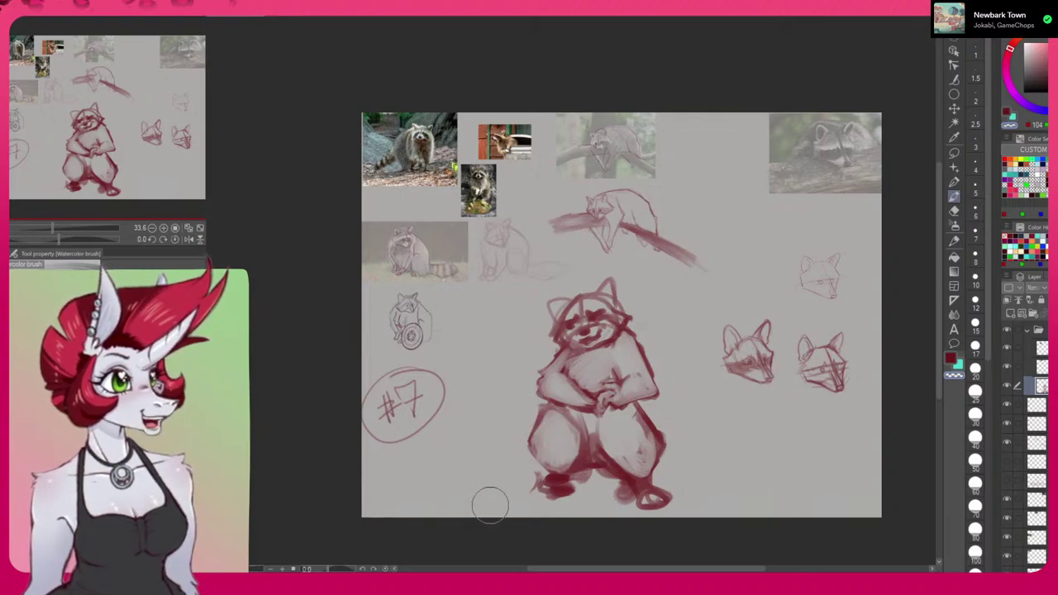
pyautogui.click(949, 360)
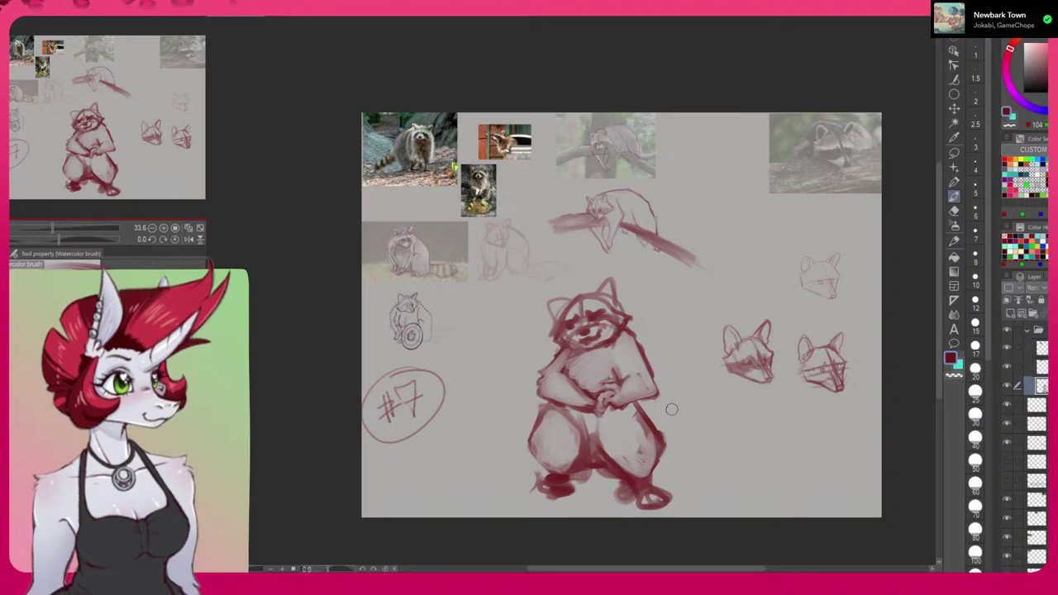
pyautogui.click(1006, 385)
pyautogui.click(1006, 385)
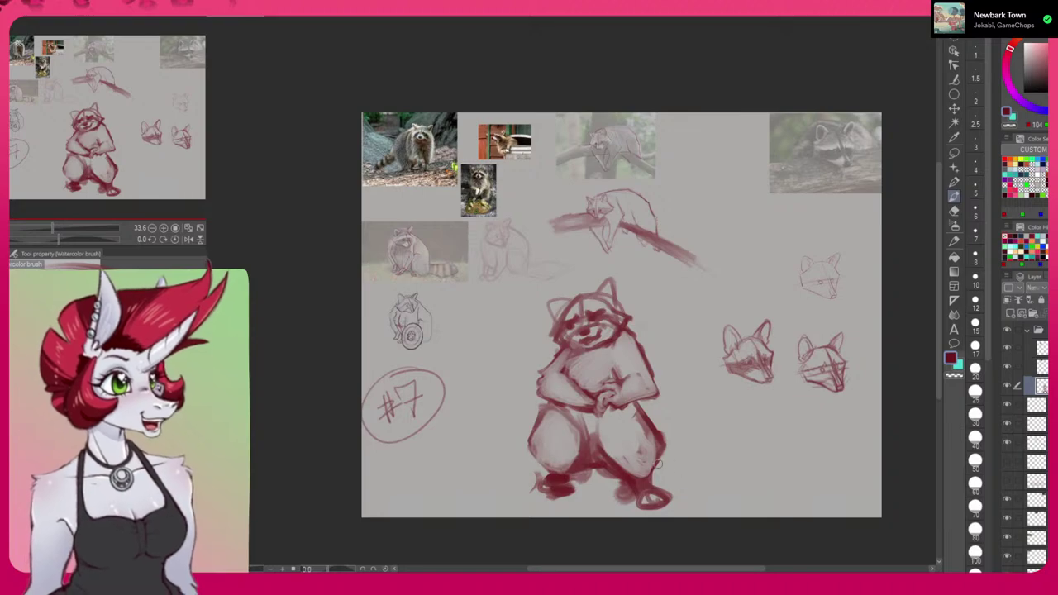
# Draw a broad tail extending to the right from behind the raccoon's legs, with curved rings near its base.
pyautogui.moveTo(652, 470)
pyautogui.mouseDown()
pyautogui.moveTo(696, 492)
pyautogui.moveTo(782, 486)
pyautogui.mouseUp()
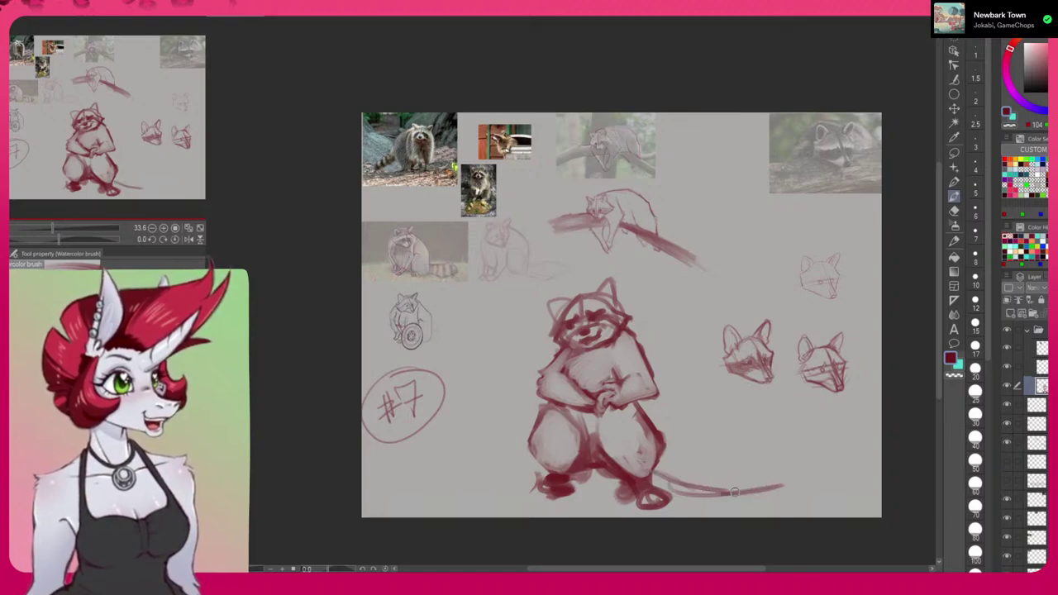
pyautogui.moveTo(644, 423)
pyautogui.mouseDown()
pyautogui.moveTo(703, 418)
pyautogui.moveTo(658, 432)
pyautogui.moveTo(744, 425)
pyautogui.moveTo(738, 444)
pyautogui.moveTo(765, 449)
pyautogui.moveTo(767, 481)
pyautogui.moveTo(779, 468)
pyautogui.moveTo(679, 492)
pyautogui.mouseUp()
pyautogui.moveTo(651, 426)
pyautogui.mouseDown()
pyautogui.moveTo(746, 442)
pyautogui.moveTo(766, 472)
pyautogui.moveTo(762, 459)
pyautogui.moveTo(756, 473)
pyautogui.moveTo(650, 479)
pyautogui.mouseUp()
pyautogui.moveTo(680, 432); pyautogui.dragTo(669, 459)
pyautogui.moveTo(683, 433)
pyautogui.mouseDown()
pyautogui.moveTo(682, 463)
pyautogui.moveTo(668, 476)
pyautogui.mouseUp()
pyautogui.moveTo(683, 436); pyautogui.dragTo(659, 480)
pyautogui.moveTo(694, 436)
pyautogui.mouseDown()
pyautogui.moveTo(701, 467)
pyautogui.moveTo(685, 479)
pyautogui.mouseUp()
# Trim the tail's outer strokes to a clean pointed tip and soften its rings with transparent color.
pyautogui.press('c')
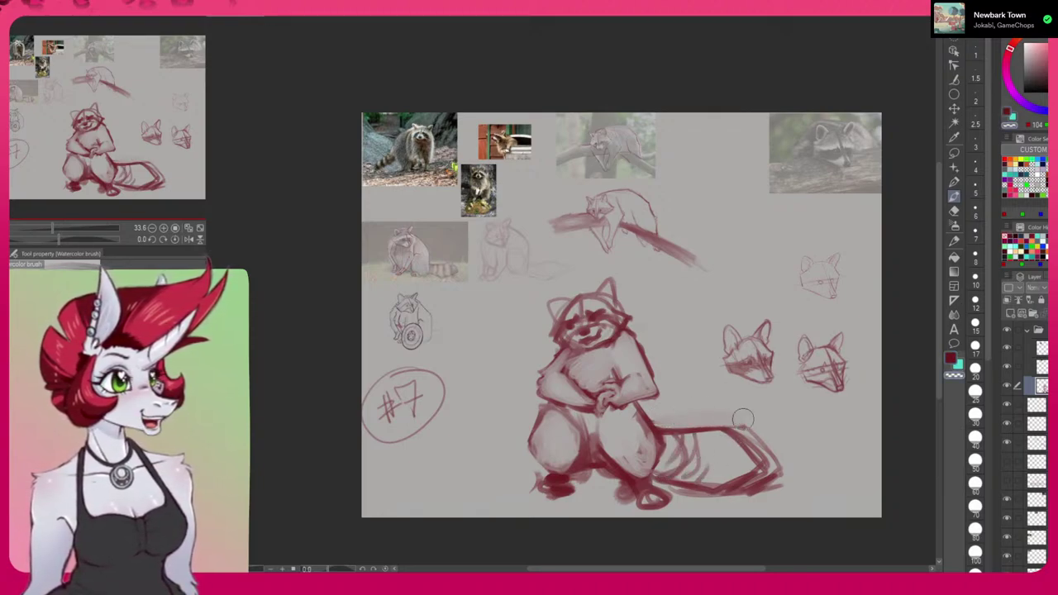
pyautogui.moveTo(759, 417)
pyautogui.mouseDown()
pyautogui.moveTo(784, 470)
pyautogui.moveTo(774, 463)
pyautogui.moveTo(769, 494)
pyautogui.moveTo(745, 501)
pyautogui.moveTo(778, 484)
pyautogui.moveTo(714, 505)
pyautogui.mouseUp()
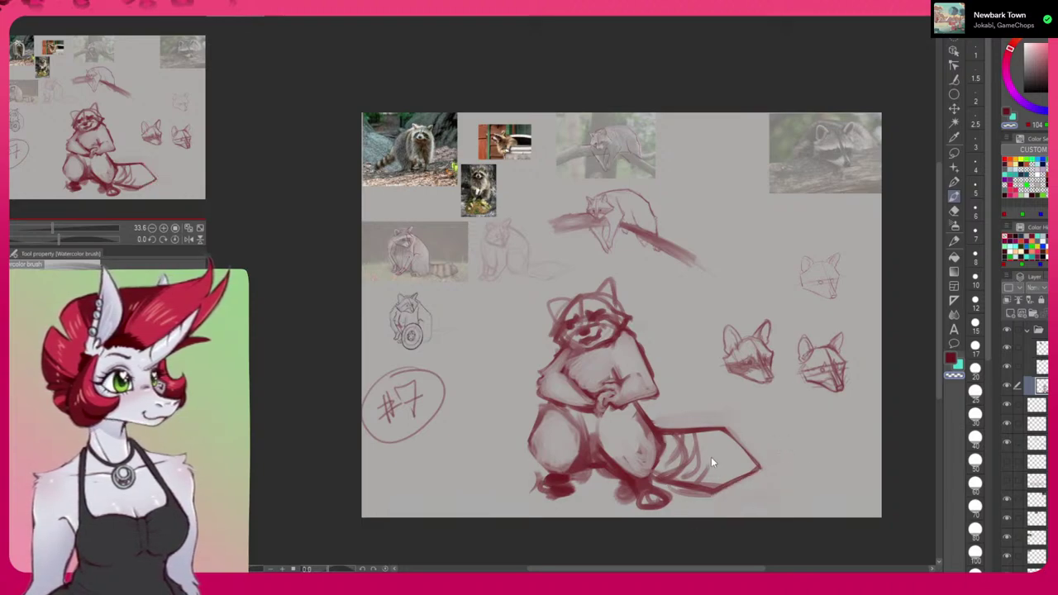
pyautogui.moveTo(684, 454)
pyautogui.mouseDown()
pyautogui.moveTo(681, 475)
pyautogui.moveTo(685, 446)
pyautogui.moveTo(709, 471)
pyautogui.mouseUp()
# Soften the left-hand thigh's outline and add loose belly and chest contour strokes in red, undoing the unwanted attempts.
pyautogui.moveTo(615, 456)
pyautogui.mouseDown()
pyautogui.moveTo(642, 476)
pyautogui.moveTo(635, 416)
pyautogui.moveTo(656, 445)
pyautogui.moveTo(642, 481)
pyautogui.moveTo(655, 481)
pyautogui.moveTo(640, 489)
pyautogui.moveTo(652, 448)
pyautogui.moveTo(647, 462)
pyautogui.moveTo(634, 411)
pyautogui.moveTo(641, 452)
pyautogui.mouseUp()
pyautogui.hotkey('ctrl', 'z')
pyautogui.moveTo(558, 407)
pyautogui.mouseDown()
pyautogui.moveTo(532, 447)
pyautogui.moveTo(561, 474)
pyautogui.moveTo(557, 453)
pyautogui.moveTo(551, 446)
pyautogui.moveTo(562, 476)
pyautogui.moveTo(585, 425)
pyautogui.moveTo(597, 422)
pyautogui.moveTo(601, 438)
pyautogui.moveTo(584, 456)
pyautogui.moveTo(598, 447)
pyautogui.moveTo(562, 427)
pyautogui.moveTo(564, 416)
pyautogui.moveTo(602, 463)
pyautogui.mouseUp()
pyautogui.hotkey('ctrl', 'z')
pyautogui.hotkey('ctrl', 'z')
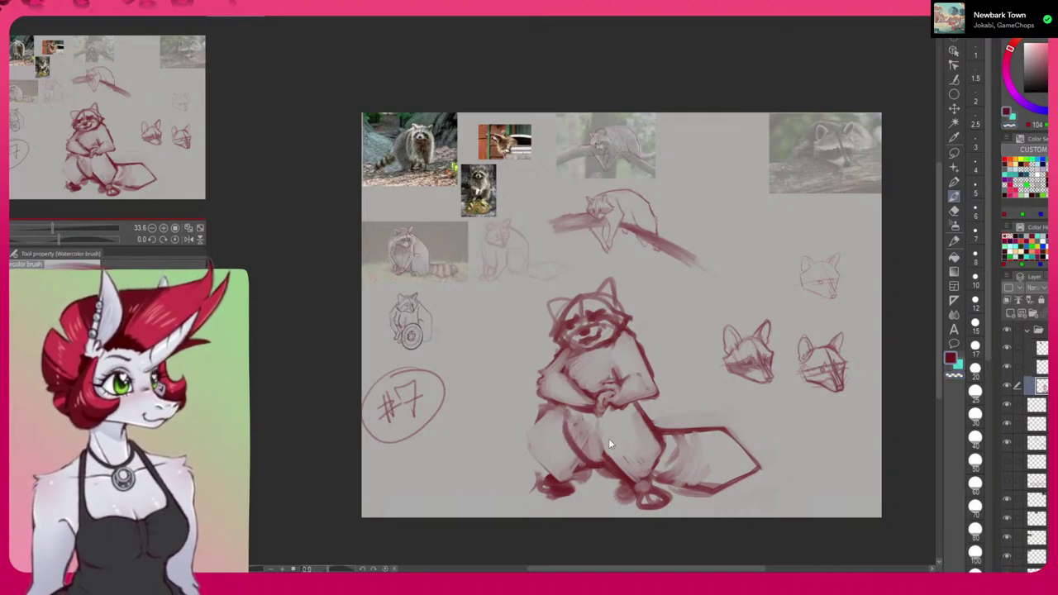
pyautogui.moveTo(562, 414); pyautogui.dragTo(609, 459)
pyautogui.moveTo(582, 355); pyautogui.dragTo(586, 371)
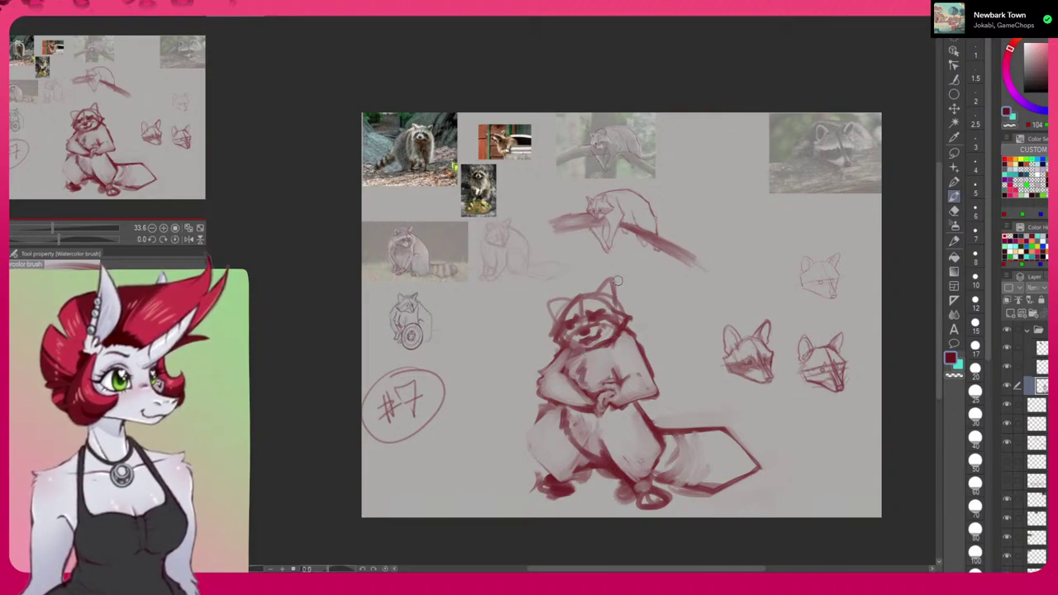
# Add thick red strokes along the shoulder and upper arm on the raccoon's right-hand side.
pyautogui.moveTo(619, 344)
pyautogui.mouseDown()
pyautogui.moveTo(633, 346)
pyautogui.moveTo(654, 379)
pyautogui.mouseUp()
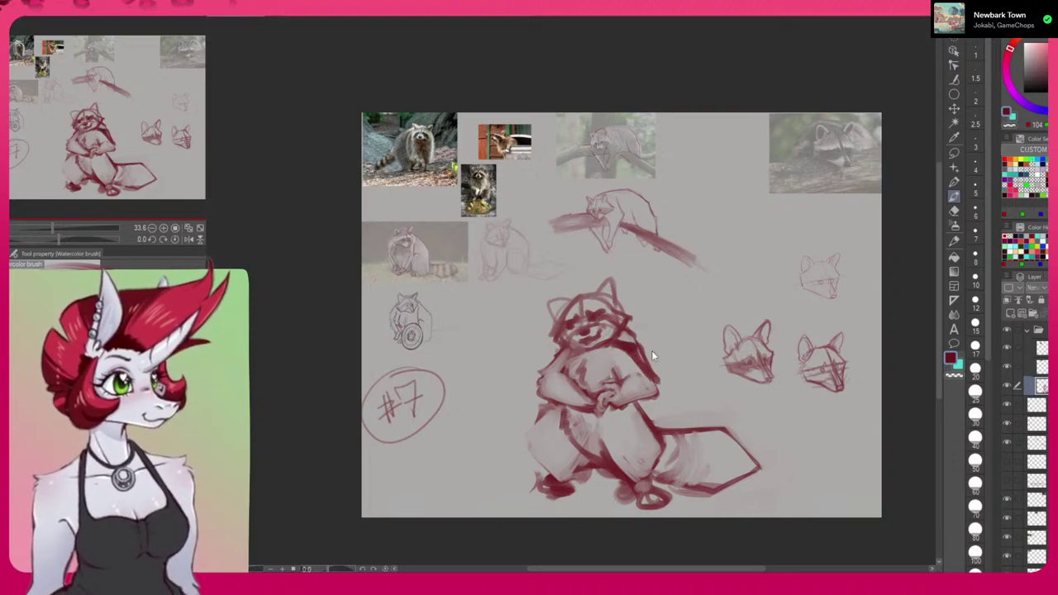
pyautogui.scroll(2, 651, 351)
pyautogui.scroll(-2, 719, 349)
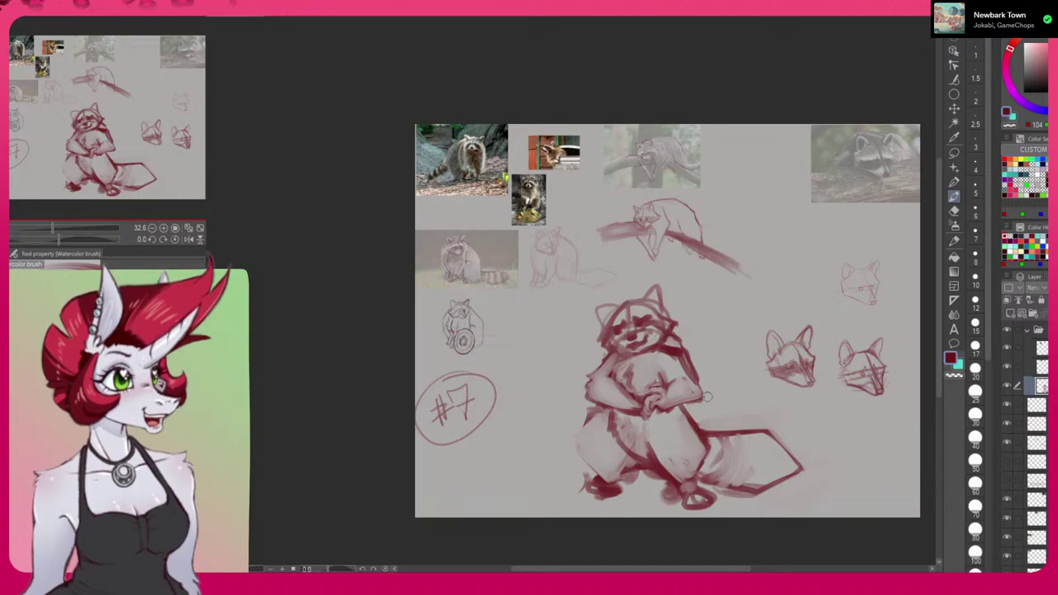
# Examine the reference photos of the open-mouthed and standing raccoons and compare them with the standing raccoon sketch.
pyautogui.moveTo(571, 149); pyautogui.dragTo(622, 140)
pyautogui.moveTo(600, 336); pyautogui.dragTo(654, 376)
pyautogui.moveTo(635, 415); pyautogui.dragTo(736, 503)
pyautogui.scroll(3, 703, 338)
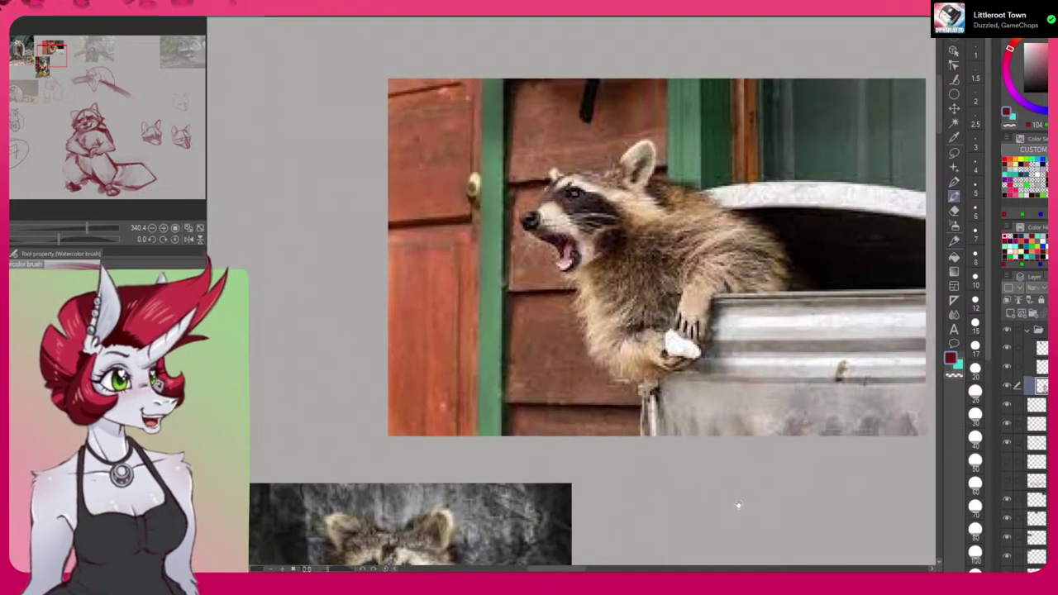
pyautogui.scroll(-3, 755, 487)
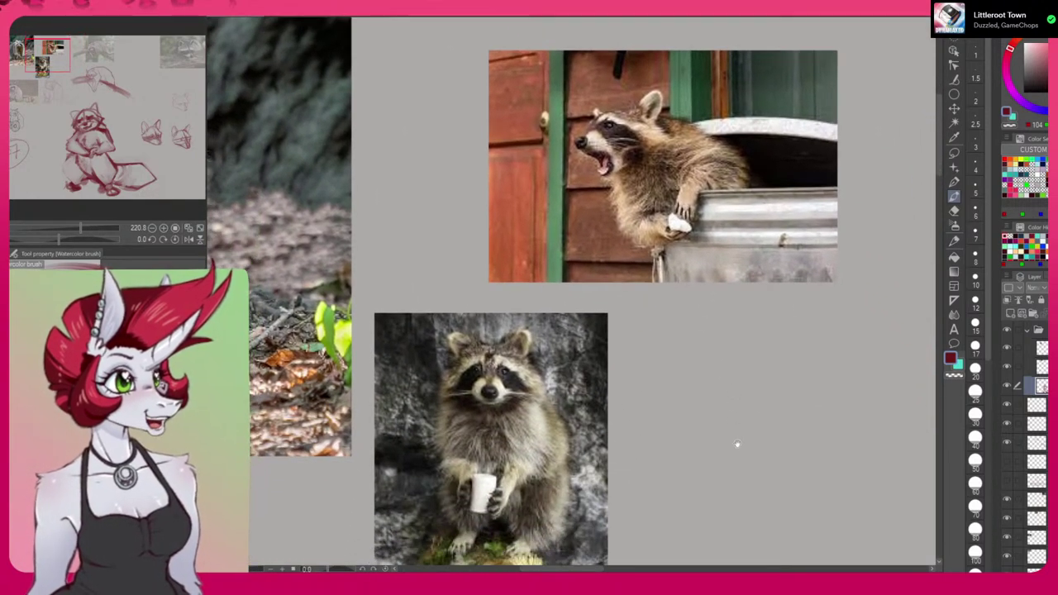
pyautogui.scroll(-2, 735, 450)
pyautogui.moveTo(734, 465); pyautogui.dragTo(720, 287)
pyautogui.moveTo(708, 415); pyautogui.dragTo(685, 326)
pyautogui.scroll(-2, 685, 332)
pyautogui.moveTo(762, 483); pyautogui.dragTo(624, 326)
pyautogui.moveTo(752, 431); pyautogui.dragTo(566, 343)
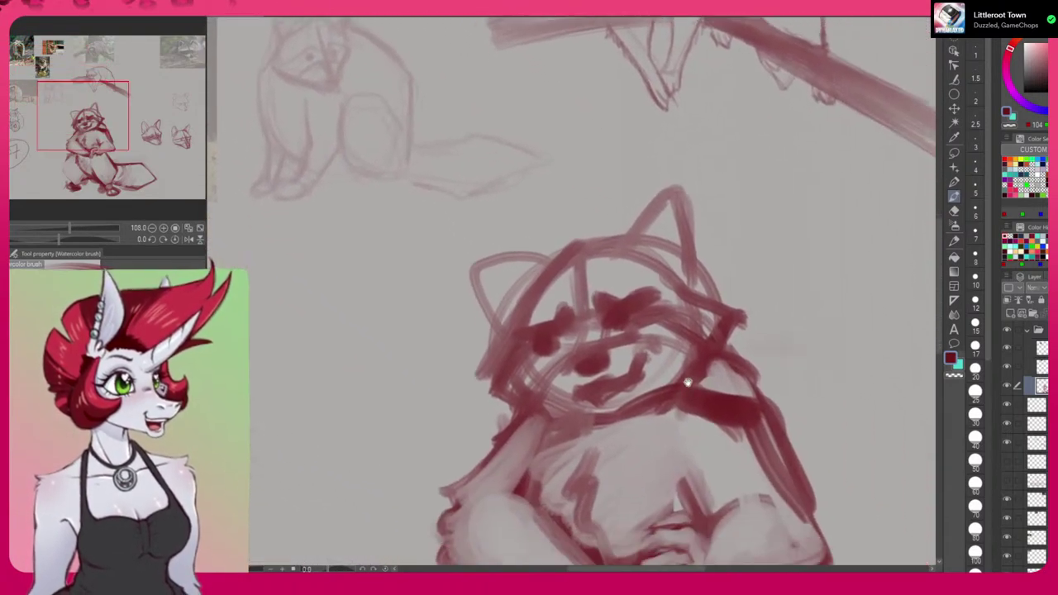
pyautogui.scroll(-2, 802, 433)
pyautogui.moveTo(802, 433); pyautogui.dragTo(646, 248)
pyautogui.moveTo(793, 363); pyautogui.dragTo(740, 362)
pyautogui.scroll(-2, 740, 362)
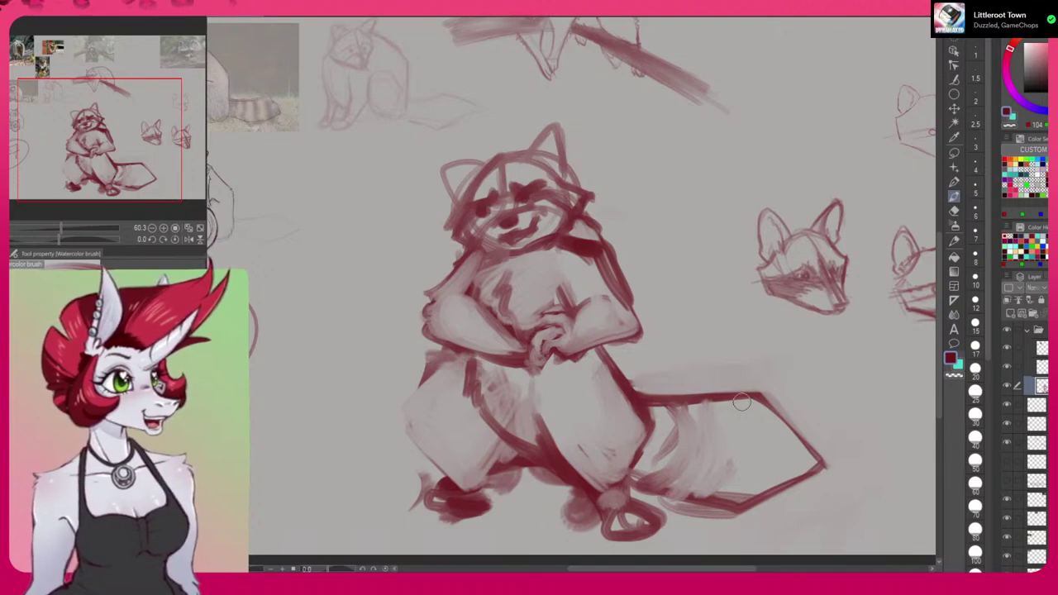
# Toggle the rough raccoon sketch layer's visibility to check it and lower that layer's opacity.
pyautogui.click(1006, 385)
pyautogui.click(1006, 385)
pyautogui.scroll(-2, 733, 401)
pyautogui.moveTo(733, 401); pyautogui.dragTo(723, 413)
pyautogui.moveTo(723, 415); pyautogui.dragTo(719, 399)
pyautogui.click(1054, 288)
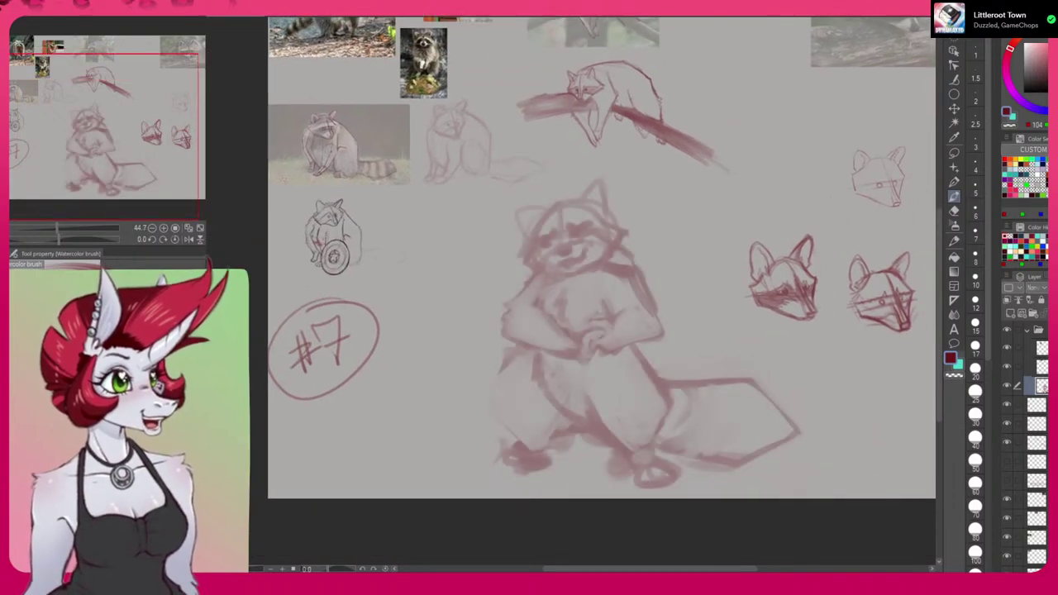
# Add a new layer above the rough raccoon sketch, fade the sketch layer further and make the new layer active.
pyautogui.click(1010, 313)
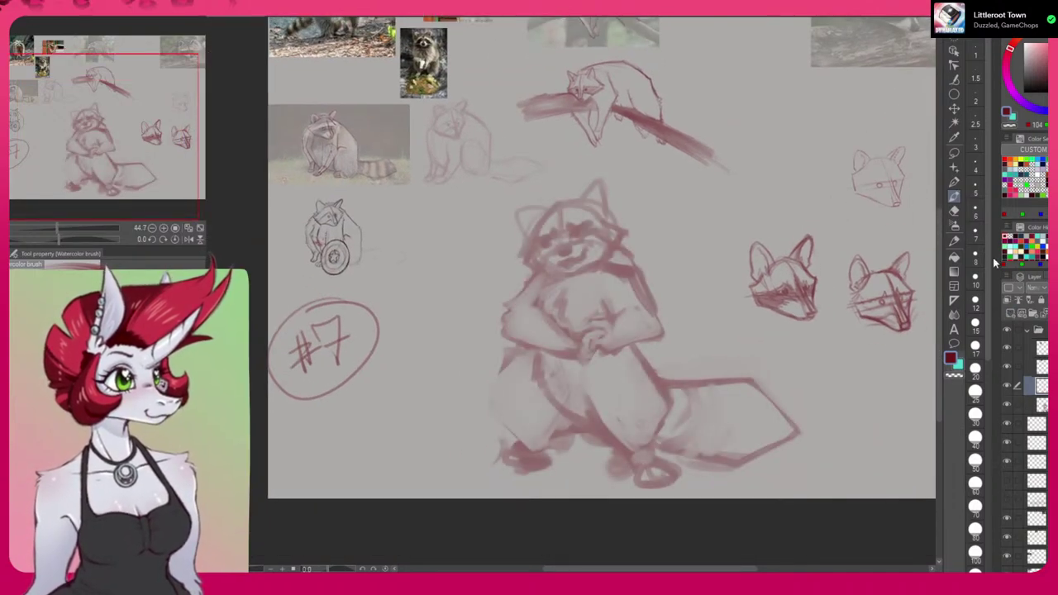
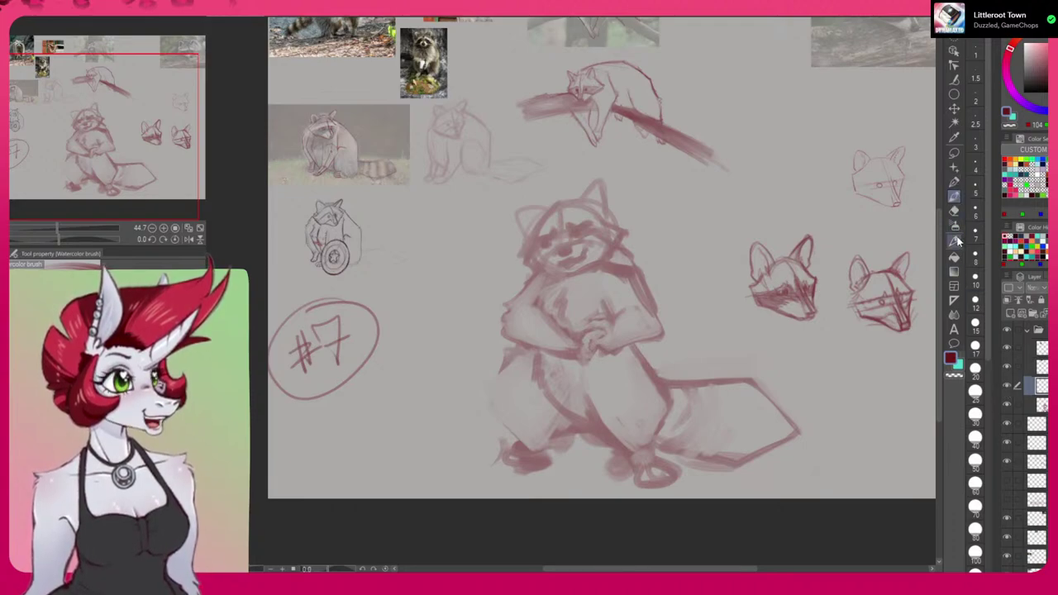
pyautogui.click(1033, 404)
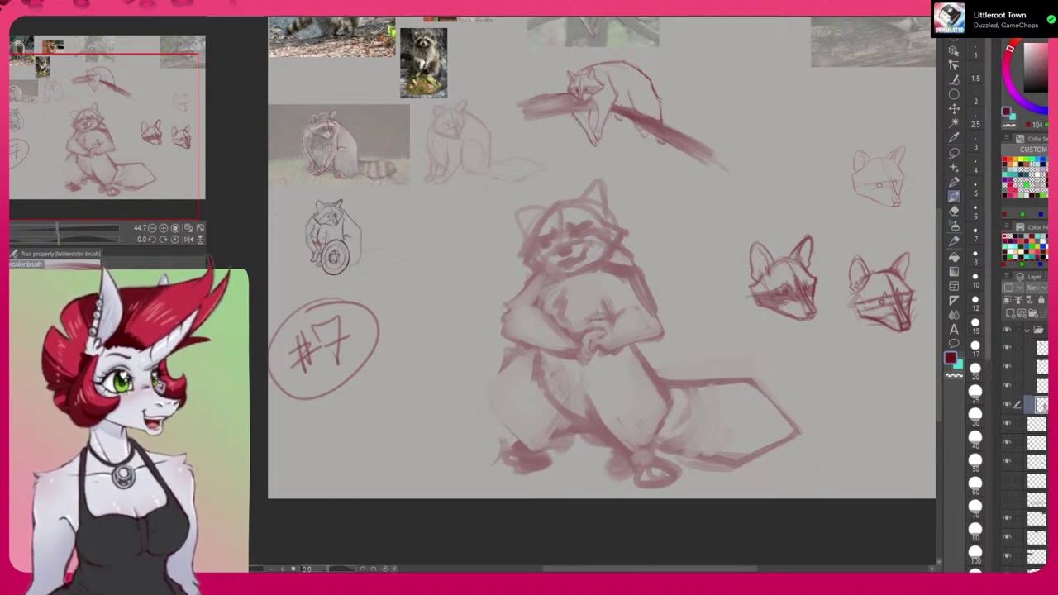
pyautogui.moveTo(1056, 288); pyautogui.dragTo(1051, 288)
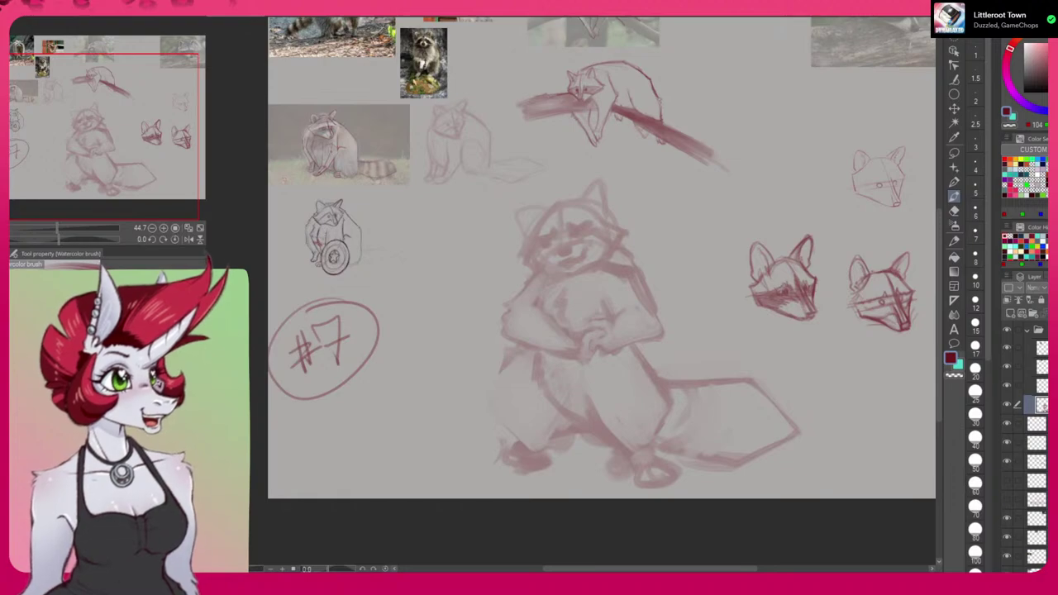
pyautogui.click(1041, 386)
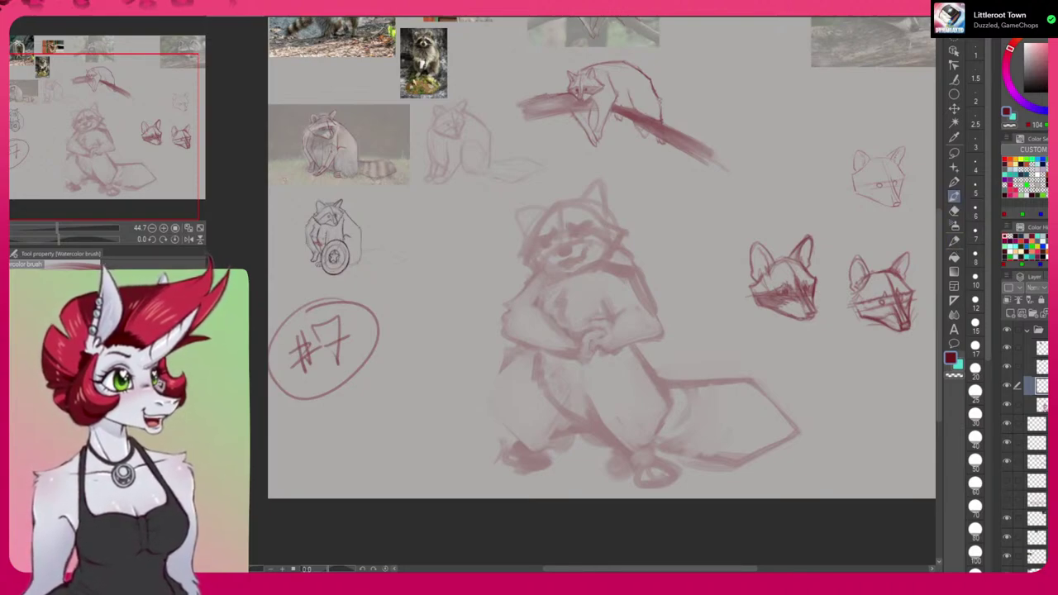
# Draw the raccoon's nose and smirking mouth with the Real pencil in a near-black red.
pyautogui.click(1044, 193)
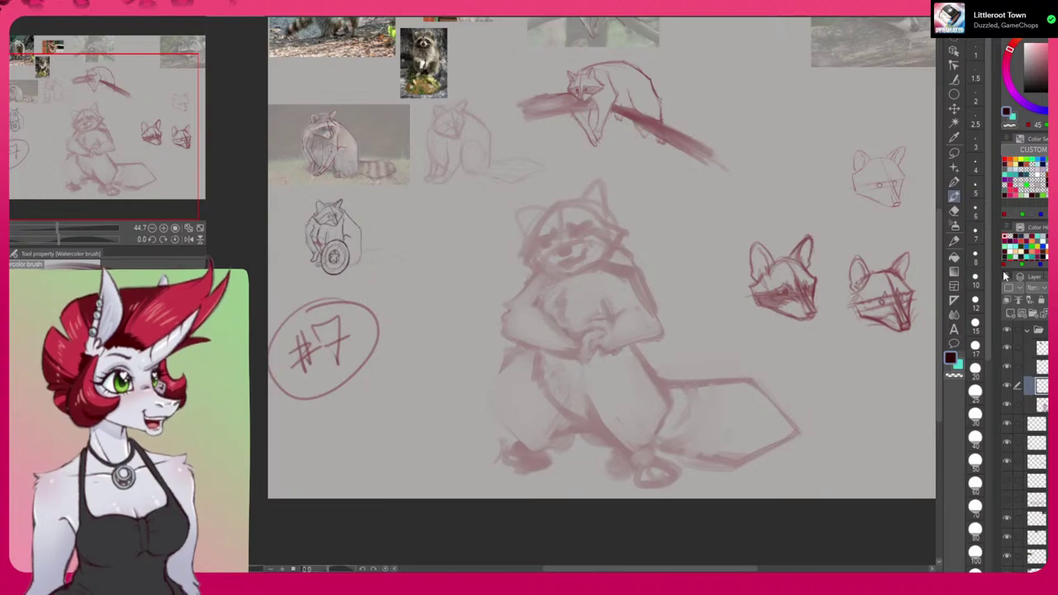
pyautogui.click(954, 241)
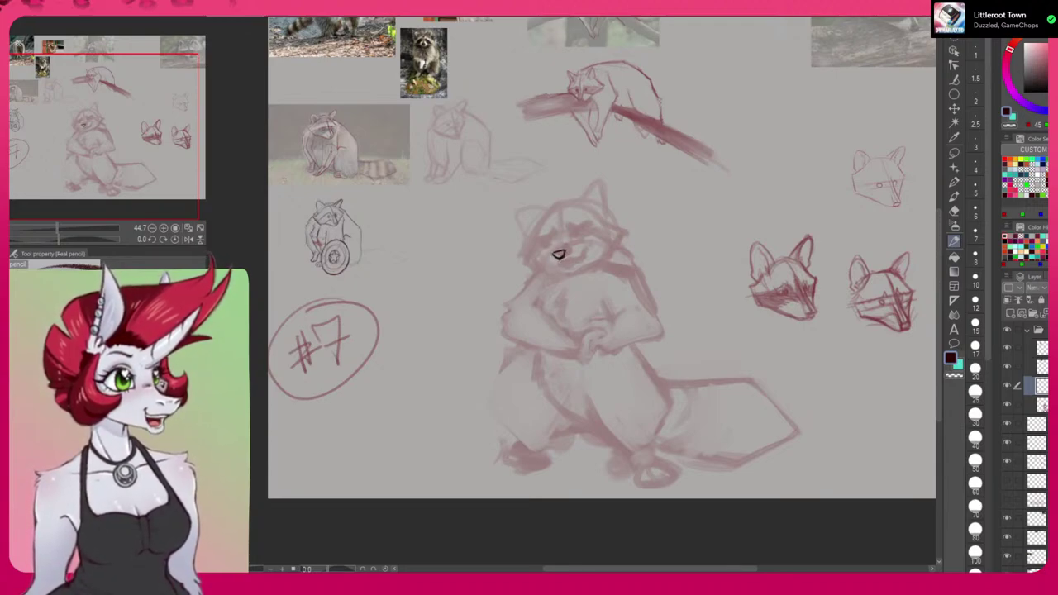
pyautogui.moveTo(554, 261)
pyautogui.mouseDown()
pyautogui.moveTo(577, 262)
pyautogui.moveTo(590, 243)
pyautogui.moveTo(567, 267)
pyautogui.mouseUp()
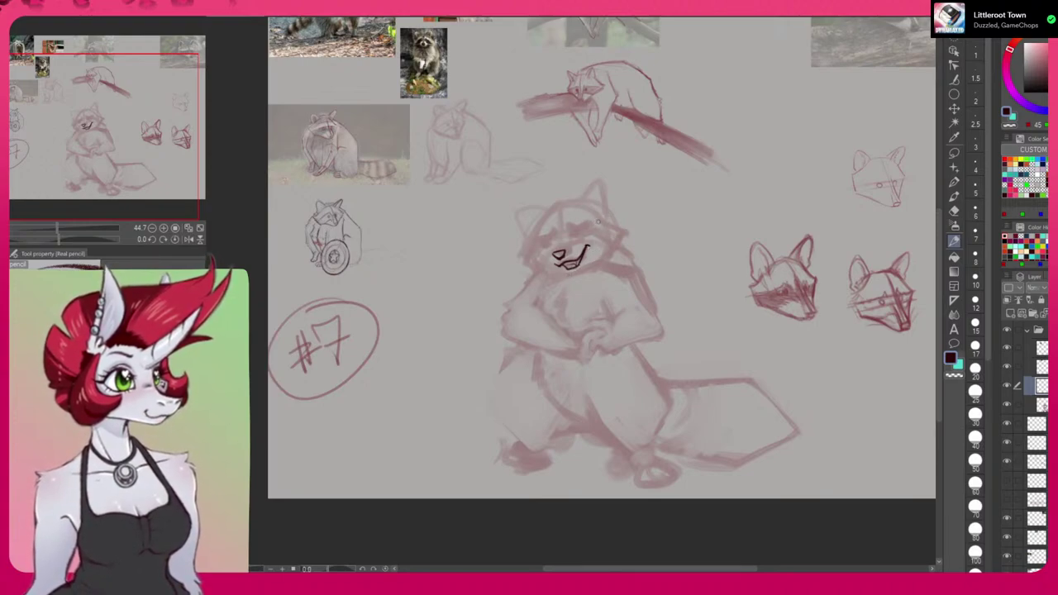
# Outline the left-hand side of the raccoon's forehead and furry cheek, undoing the unwanted attempts.
pyautogui.moveTo(553, 252)
pyautogui.mouseDown()
pyautogui.moveTo(556, 232)
pyautogui.moveTo(570, 237)
pyautogui.moveTo(513, 253)
pyautogui.moveTo(534, 268)
pyautogui.mouseUp()
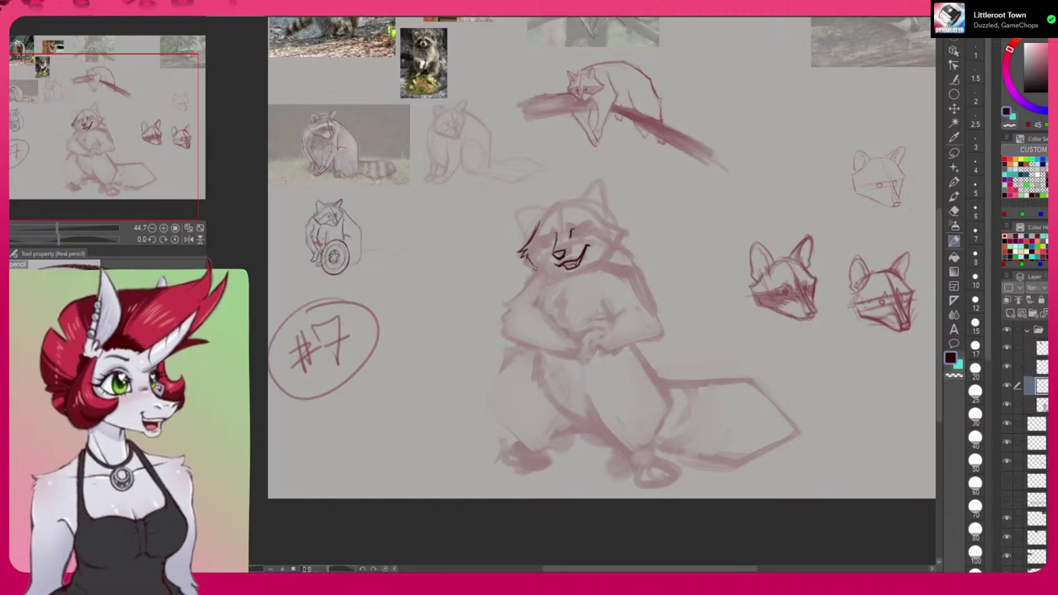
pyautogui.moveTo(536, 227); pyautogui.dragTo(521, 262)
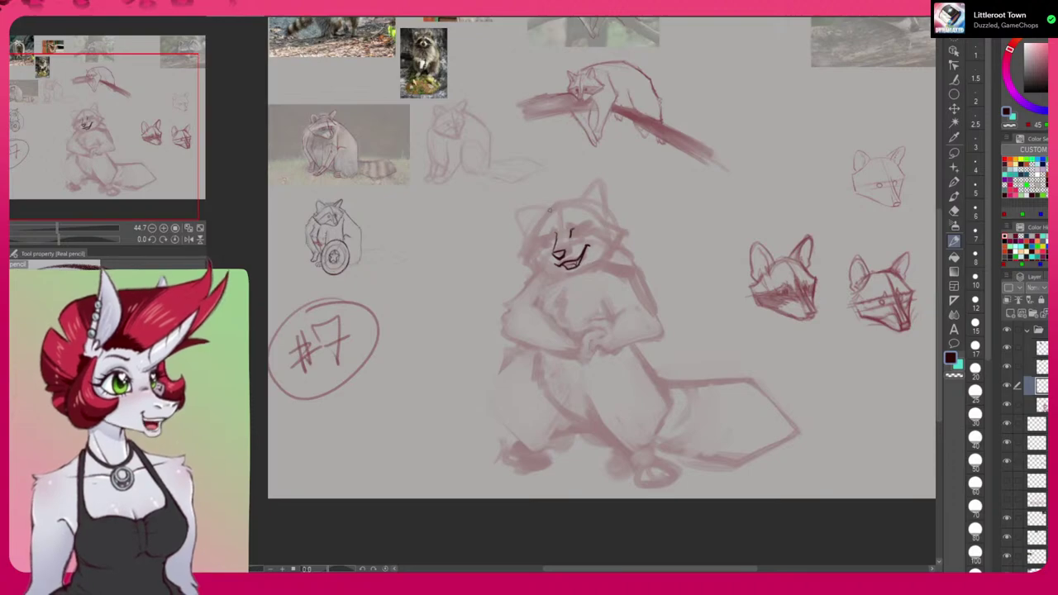
pyautogui.moveTo(551, 211)
pyautogui.mouseDown()
pyautogui.moveTo(517, 259)
pyautogui.moveTo(533, 269)
pyautogui.mouseUp()
pyautogui.hotkey('ctrl', 'z')
pyautogui.hotkey('ctrl', 'z')
pyautogui.hotkey('ctrl', 'z')
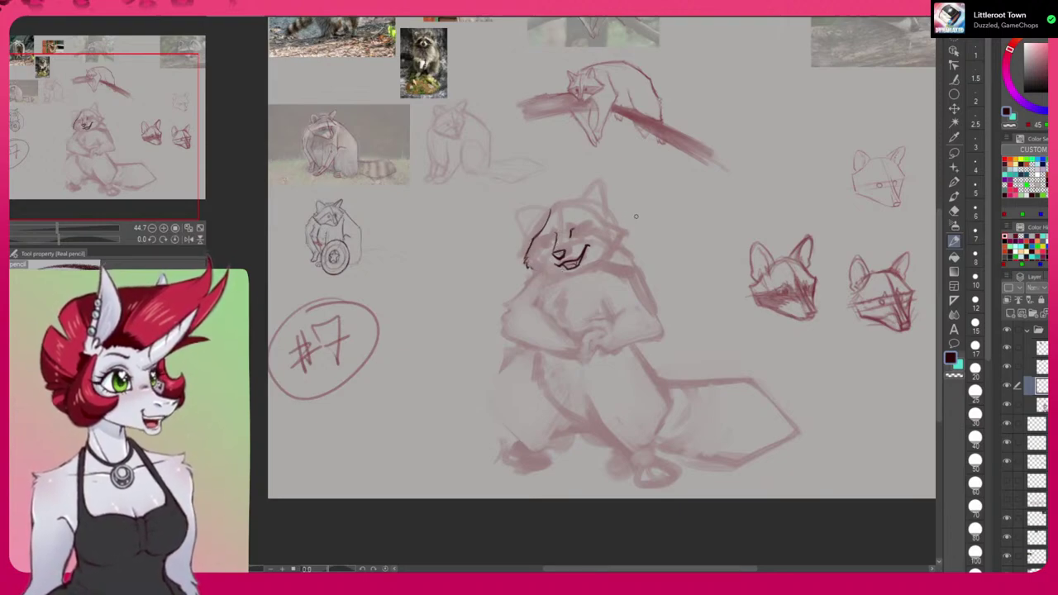
# Mirror and rotate the canvas view to outline the opposite brow, pointed cheek and jawline of the raccoon's face.
pyautogui.press('h')
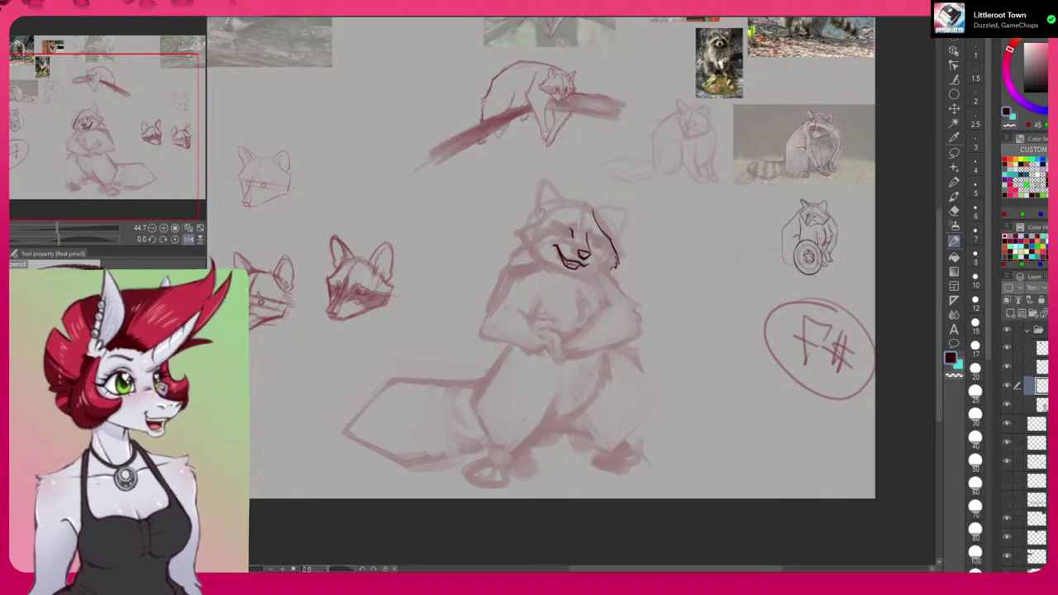
pyautogui.moveTo(544, 214)
pyautogui.mouseDown()
pyautogui.moveTo(517, 229)
pyautogui.moveTo(537, 260)
pyautogui.moveTo(577, 277)
pyautogui.moveTo(586, 269)
pyautogui.mouseUp()
pyautogui.moveTo(702, 420); pyautogui.dragTo(735, 252)
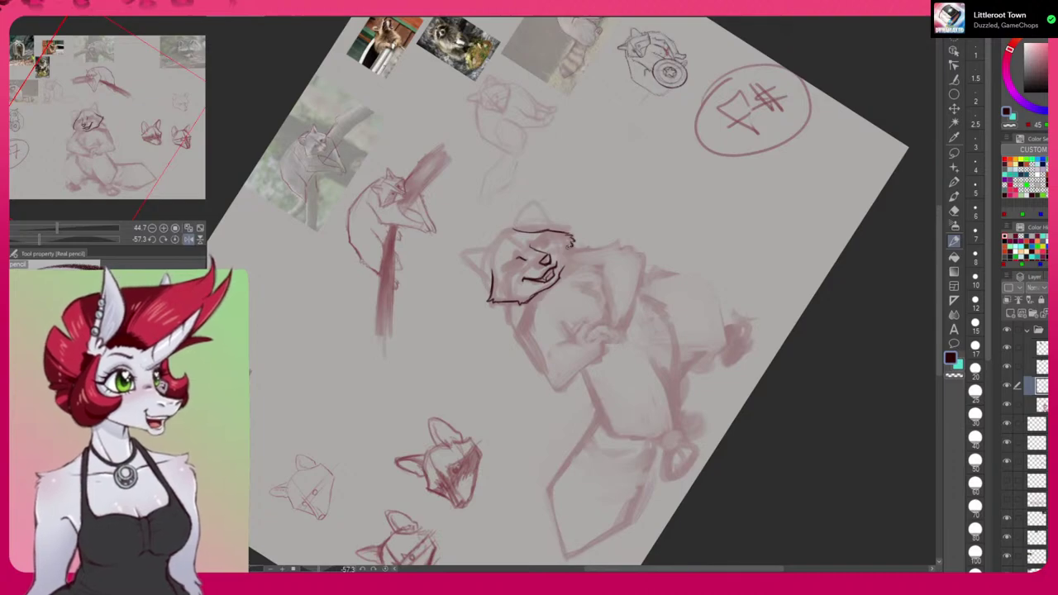
pyautogui.moveTo(572, 240); pyautogui.dragTo(561, 272)
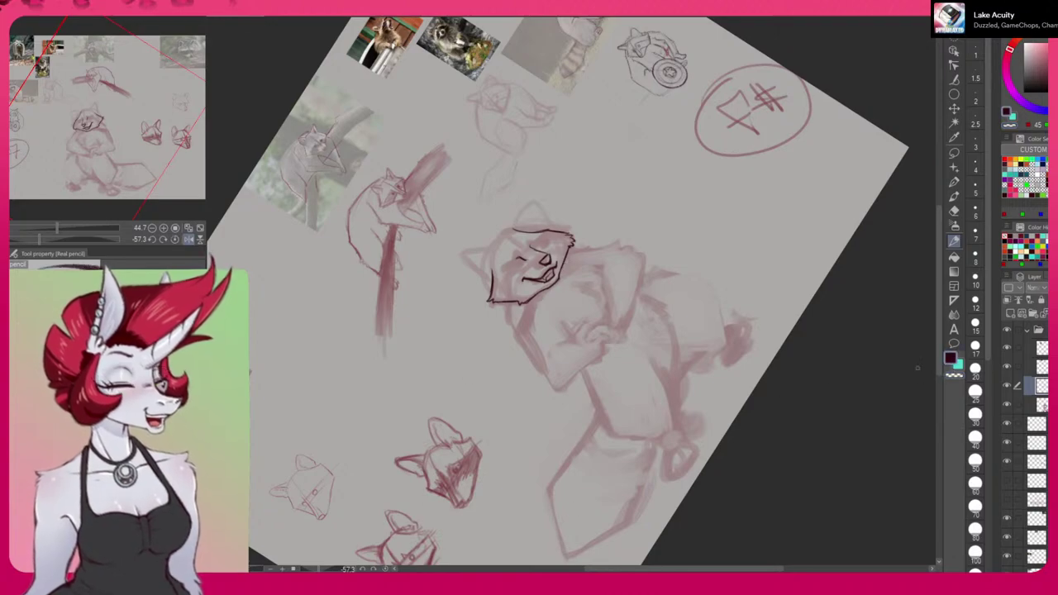
# Unmirror the canvas view and redraw the brow lines with a jagged furrow above the raccoon's snout.
pyautogui.click(190, 239)
pyautogui.click(64, 240)
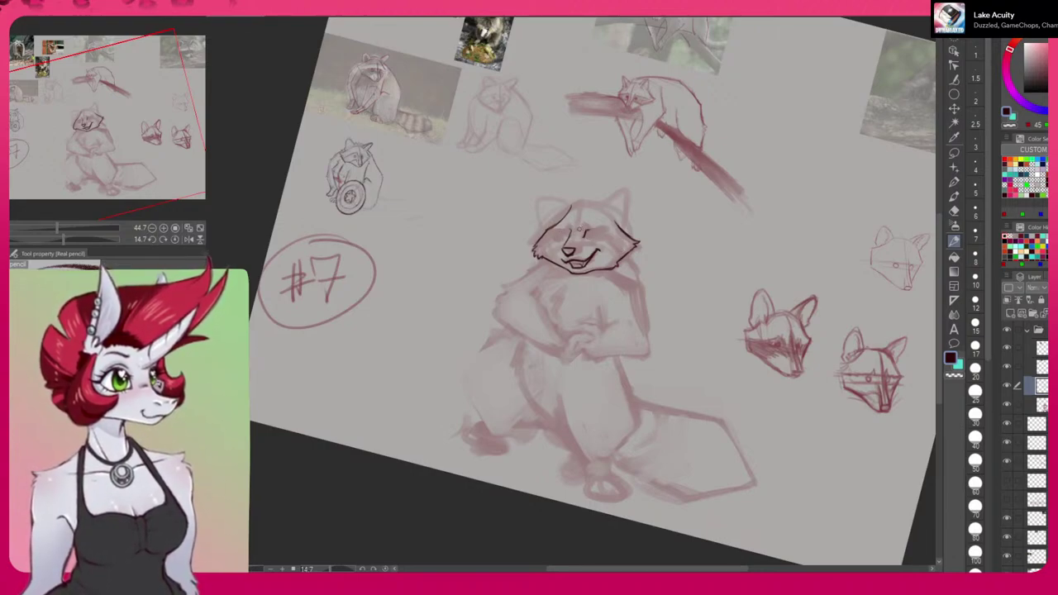
pyautogui.hotkey('ctrl', 'z')
pyautogui.moveTo(583, 227)
pyautogui.mouseDown()
pyautogui.moveTo(605, 218)
pyautogui.moveTo(631, 253)
pyautogui.mouseUp()
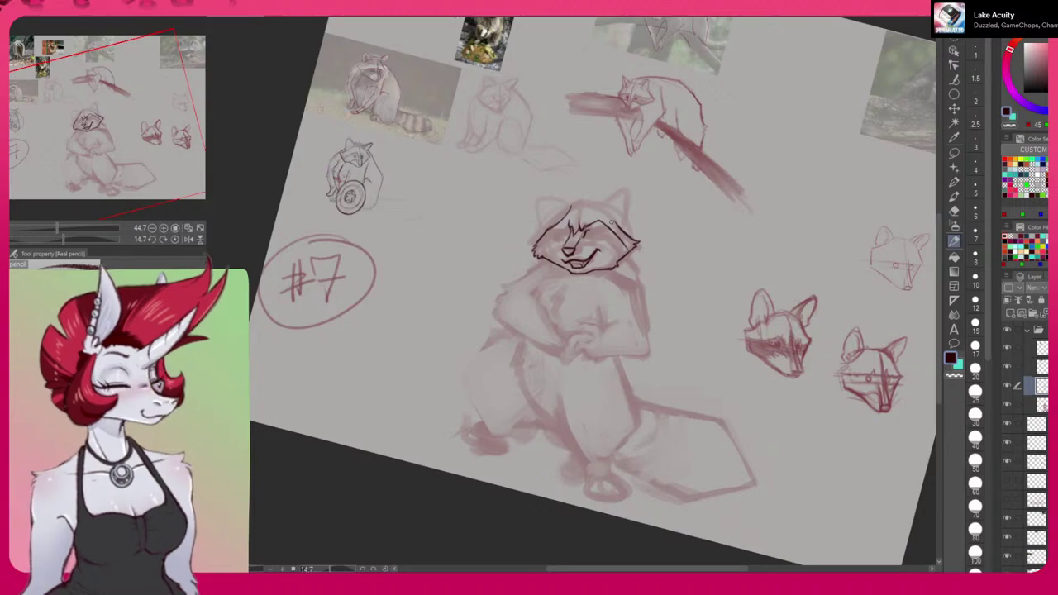
# Reset the canvas view, draw the right-hand eye's outline and adjust its placement with a lasso selection.
pyautogui.click(175, 229)
pyautogui.click(175, 239)
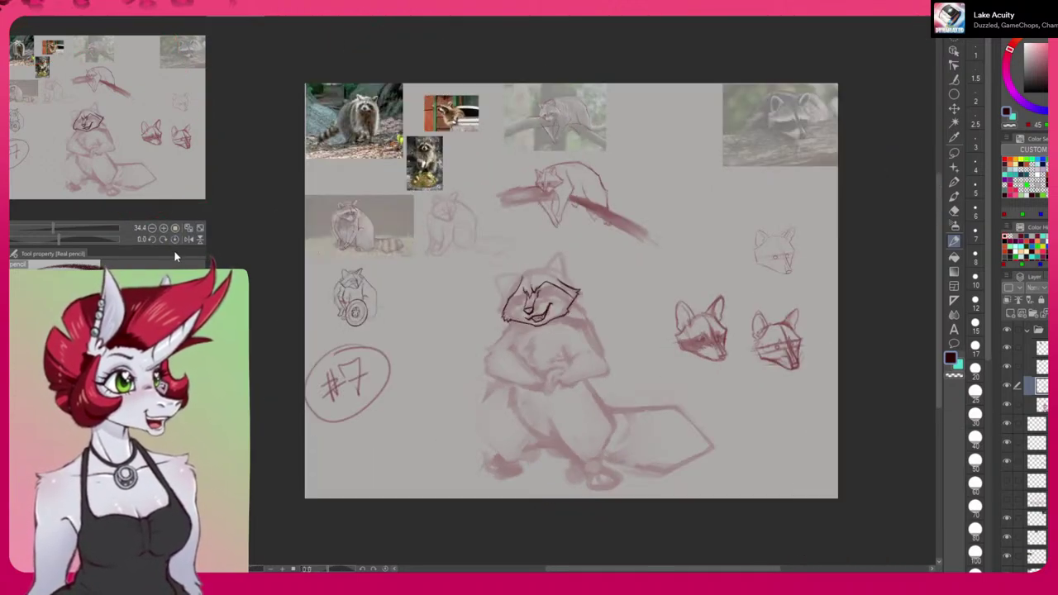
pyautogui.scroll(2, 572, 271)
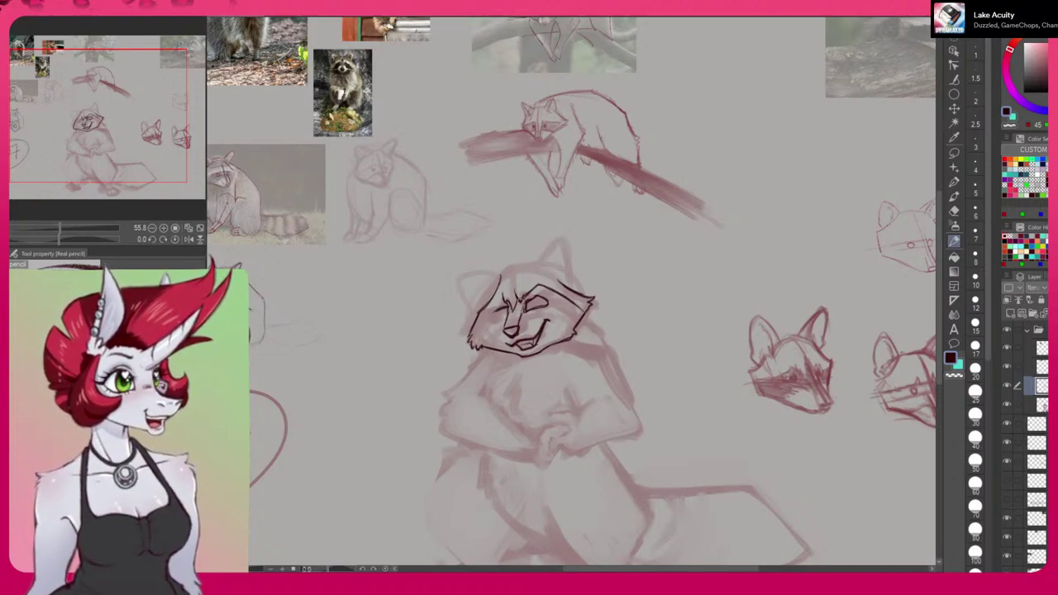
pyautogui.press('m')
pyautogui.moveTo(529, 296)
pyautogui.mouseDown()
pyautogui.moveTo(558, 317)
pyautogui.moveTo(533, 289)
pyautogui.moveTo(538, 316)
pyautogui.moveTo(576, 304)
pyautogui.moveTo(550, 308)
pyautogui.mouseUp()
pyautogui.click(505, 339)
pyautogui.click(410, 400)
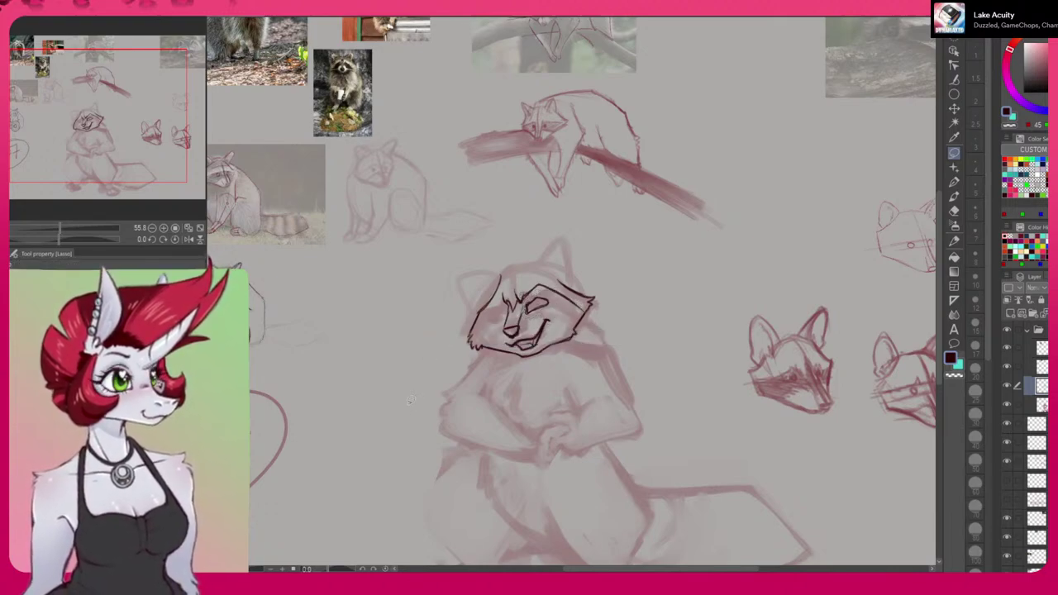
# Pencil the mask contours across both cheeks, fill the open eye's pupil in the mirrored view and clean it with transparent color.
pyautogui.click(958, 212)
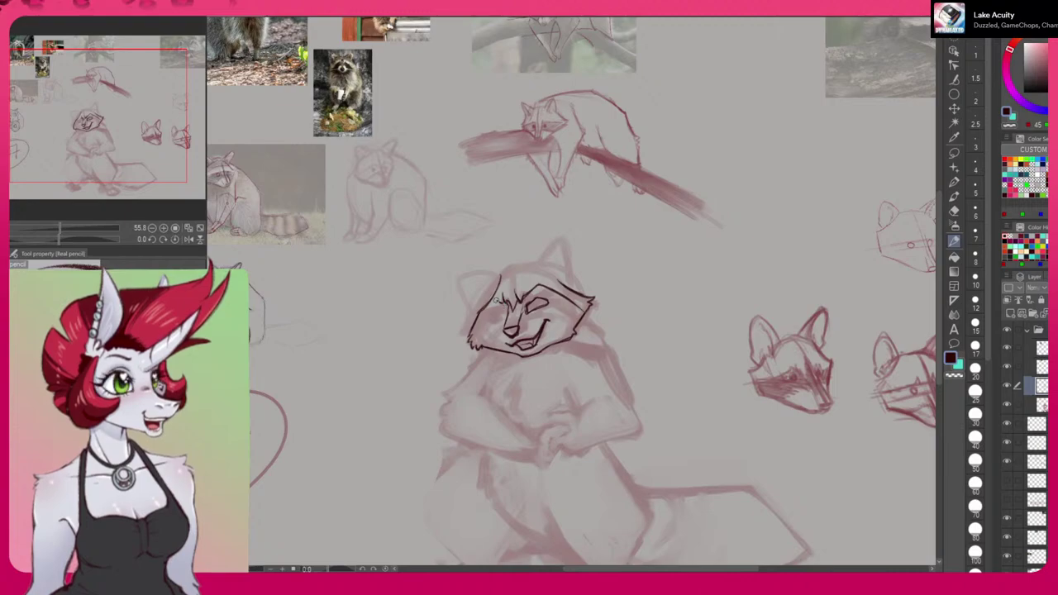
pyautogui.moveTo(496, 301); pyautogui.dragTo(471, 340)
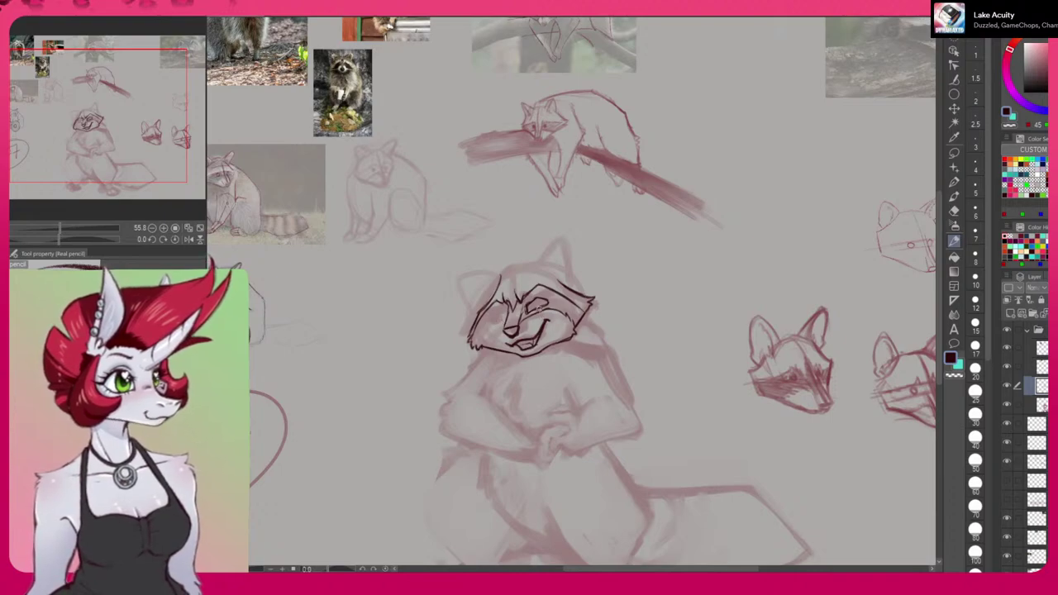
pyautogui.press('h')
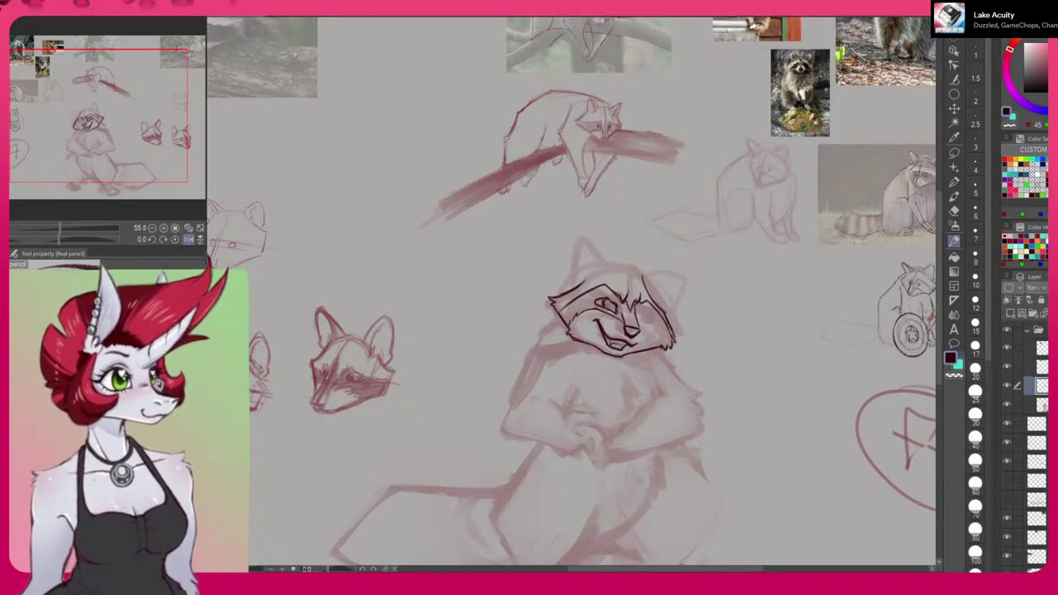
pyautogui.moveTo(603, 303); pyautogui.dragTo(614, 306)
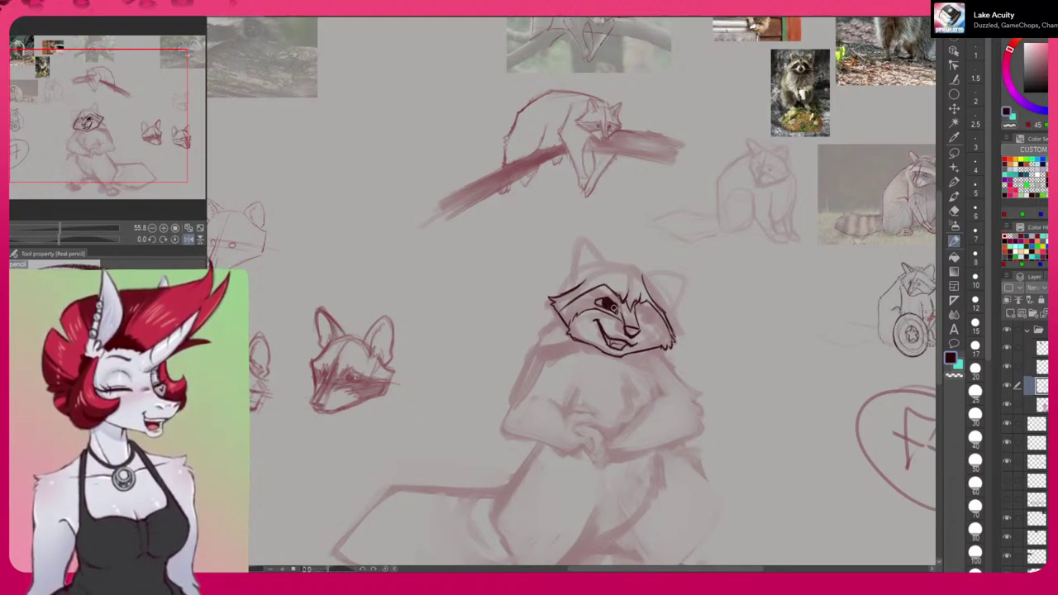
pyautogui.press('c')
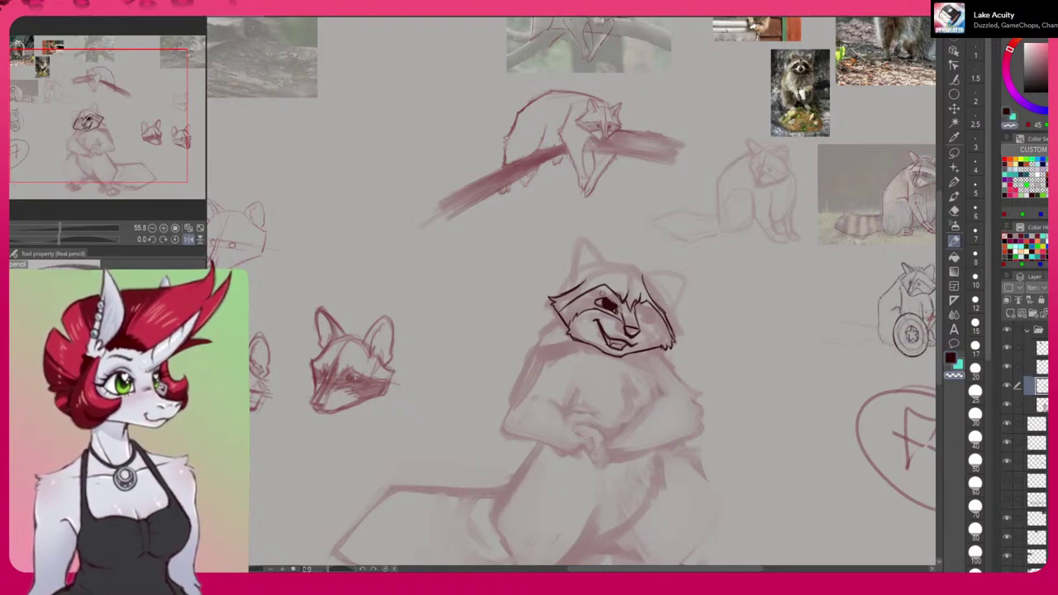
pyautogui.click(951, 358)
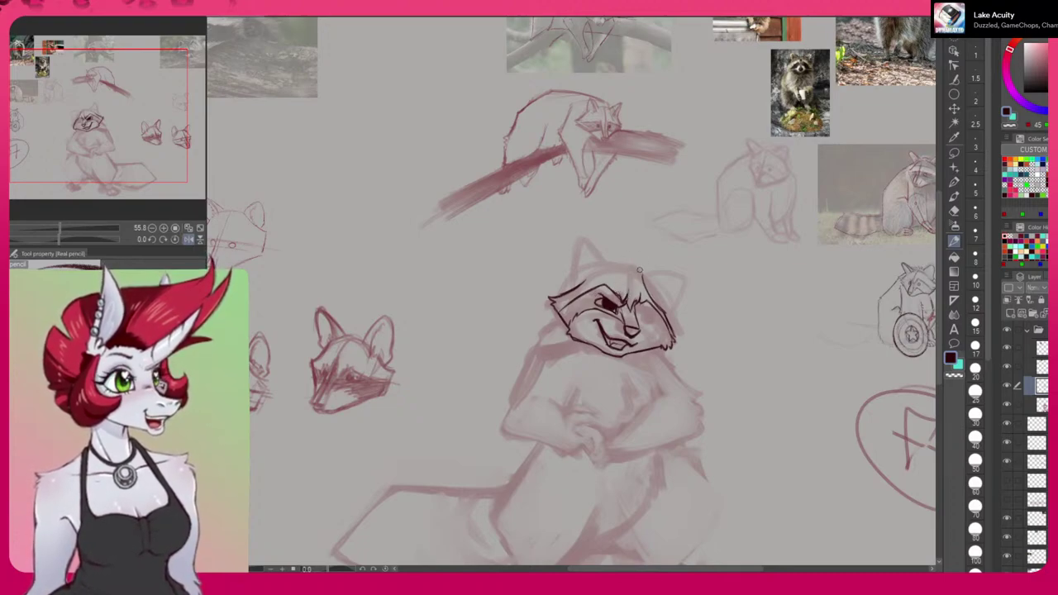
# Pencil the raccoon's crown with a jagged fur tuft, touch up the narrower brow and start the tall ear's inner edge.
pyautogui.moveTo(633, 266); pyautogui.dragTo(607, 262)
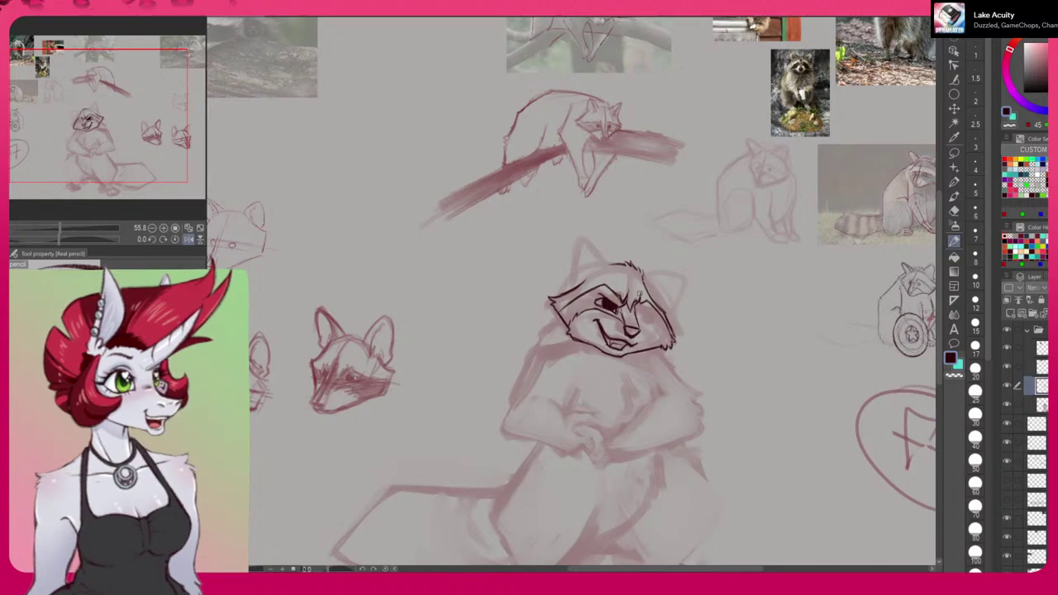
pyautogui.moveTo(762, 479); pyautogui.dragTo(701, 198)
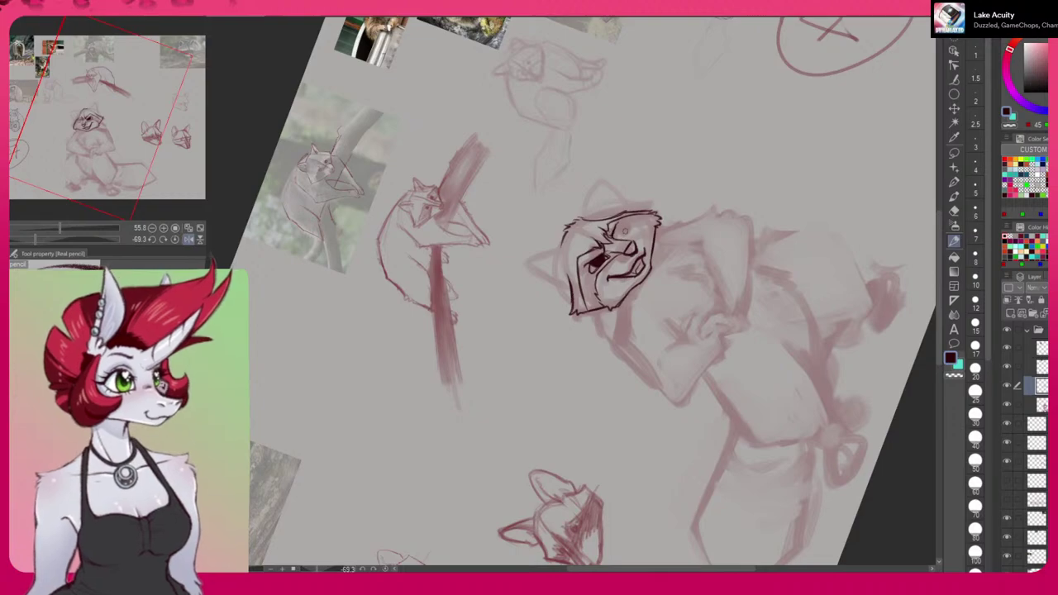
pyautogui.moveTo(618, 236); pyautogui.dragTo(624, 221)
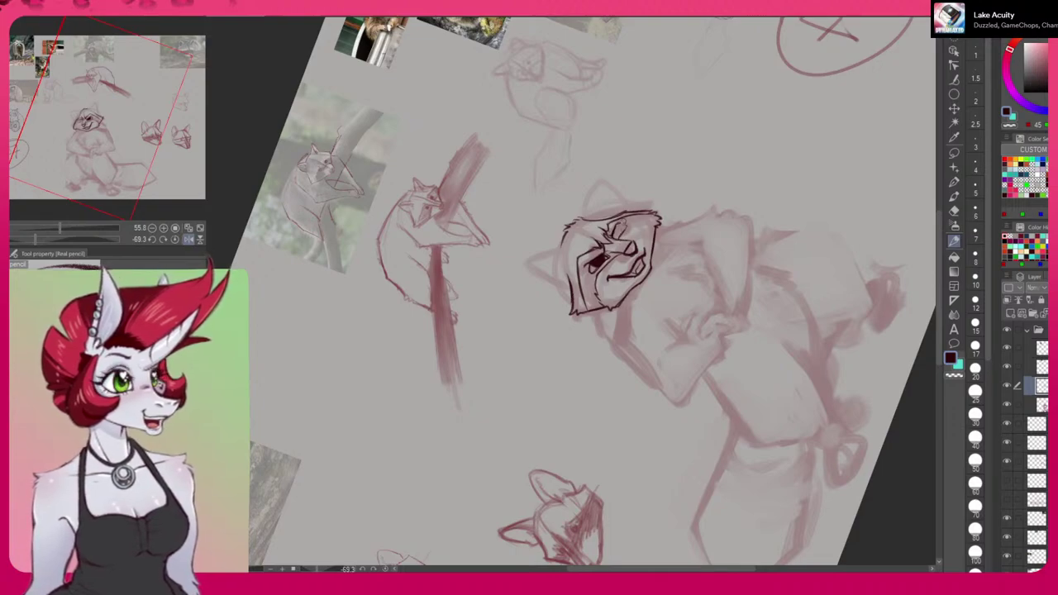
pyautogui.press('h')
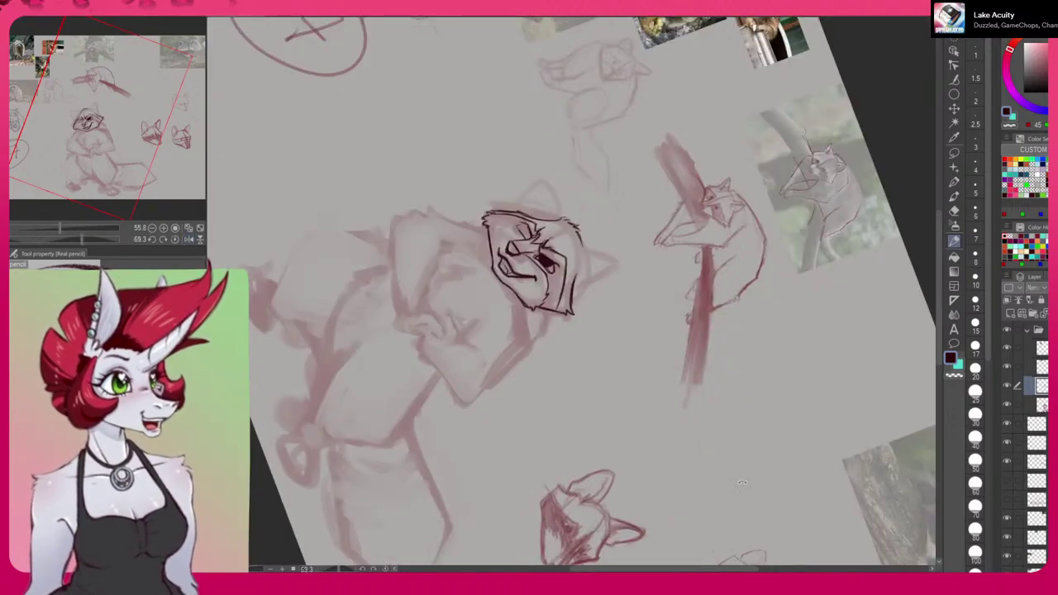
pyautogui.moveTo(733, 479); pyautogui.dragTo(715, 146)
pyautogui.moveTo(502, 312); pyautogui.dragTo(487, 308)
pyautogui.press('c')
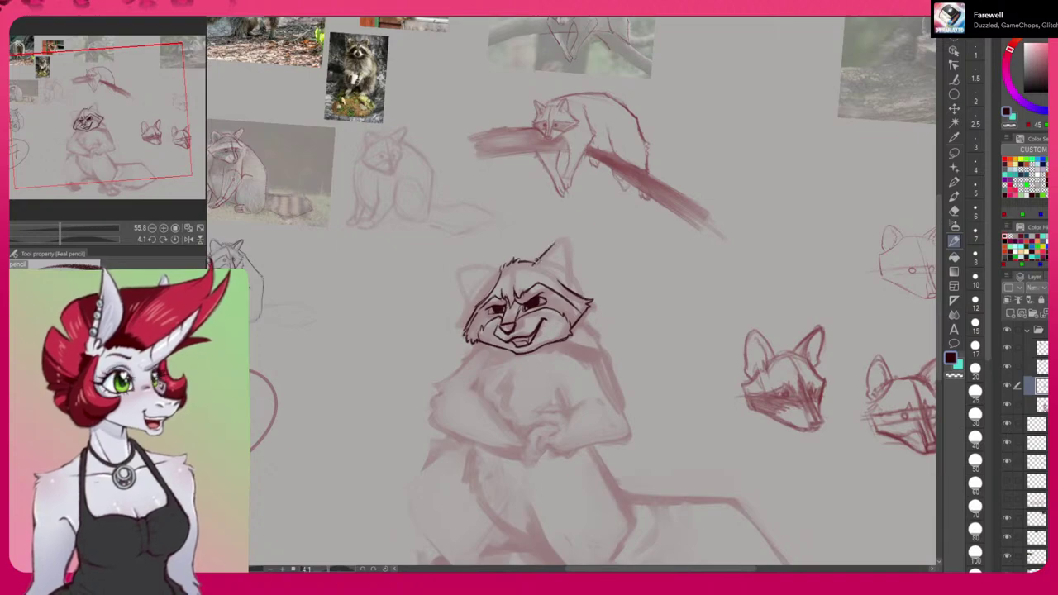
# Try to outline the tall ear's outer edge with the dark pencil and erase the strokes with transparent color.
pyautogui.moveTo(532, 261)
pyautogui.mouseDown()
pyautogui.moveTo(560, 240)
pyautogui.moveTo(572, 269)
pyautogui.moveTo(559, 281)
pyautogui.mouseUp()
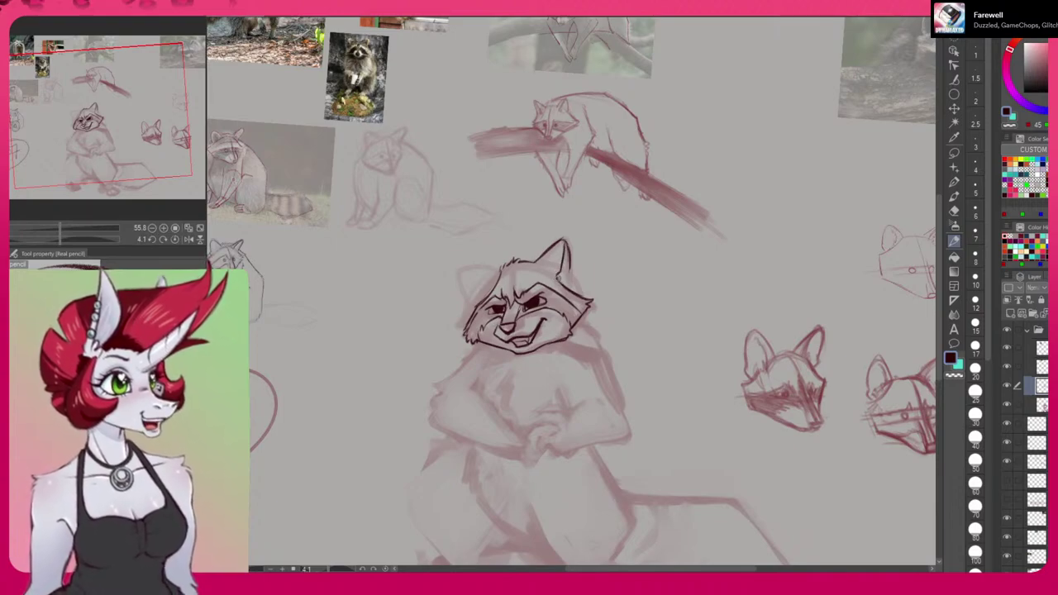
pyautogui.moveTo(560, 237); pyautogui.dragTo(566, 286)
pyautogui.press('c')
pyautogui.moveTo(557, 243); pyautogui.dragTo(542, 257)
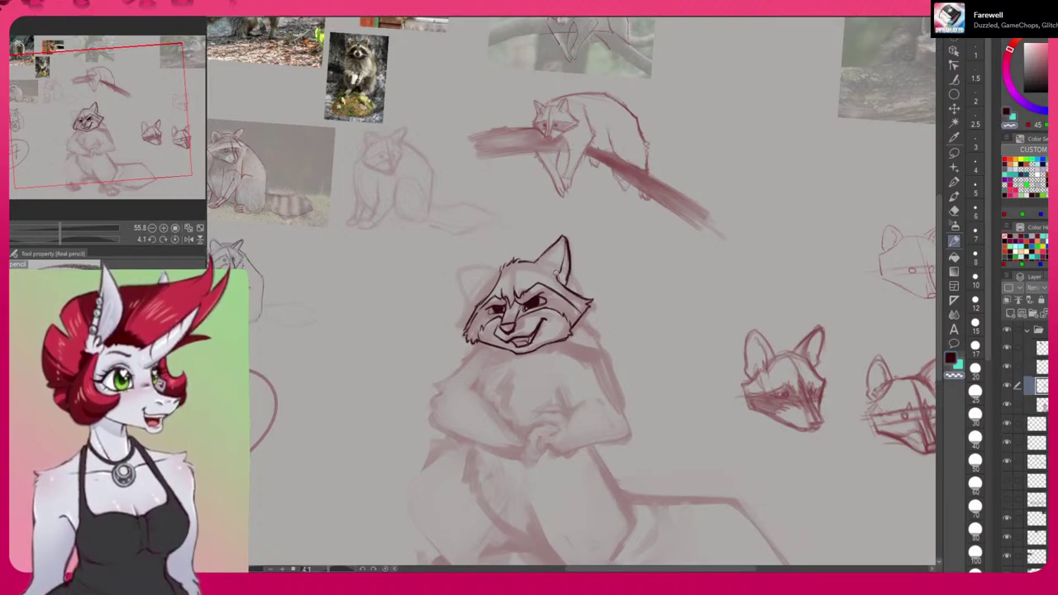
pyautogui.moveTo(567, 237); pyautogui.dragTo(563, 281)
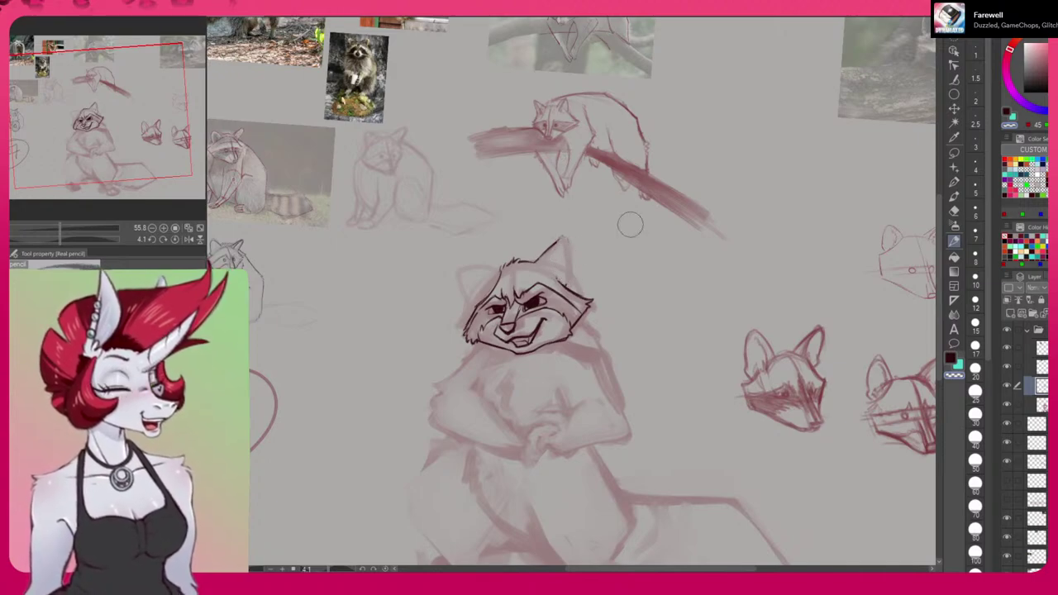
pyautogui.click(951, 360)
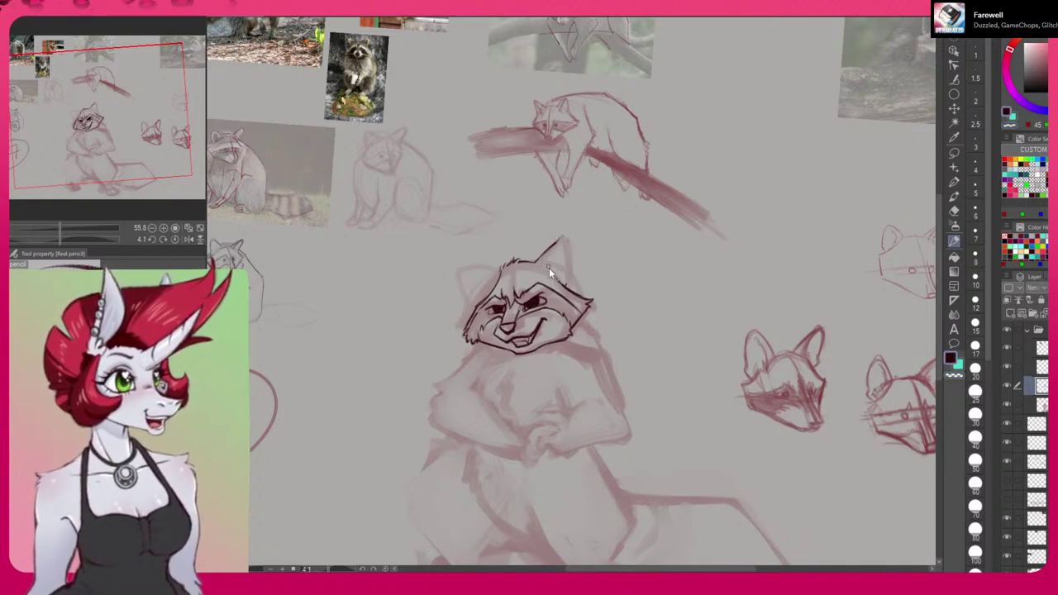
# Redraw the tall ear's outer edge and inner fold in dark pencil and refine its pointed tip.
pyautogui.moveTo(559, 238)
pyautogui.mouseDown()
pyautogui.moveTo(568, 242)
pyautogui.moveTo(537, 261)
pyautogui.moveTo(570, 260)
pyautogui.moveTo(572, 276)
pyautogui.mouseUp()
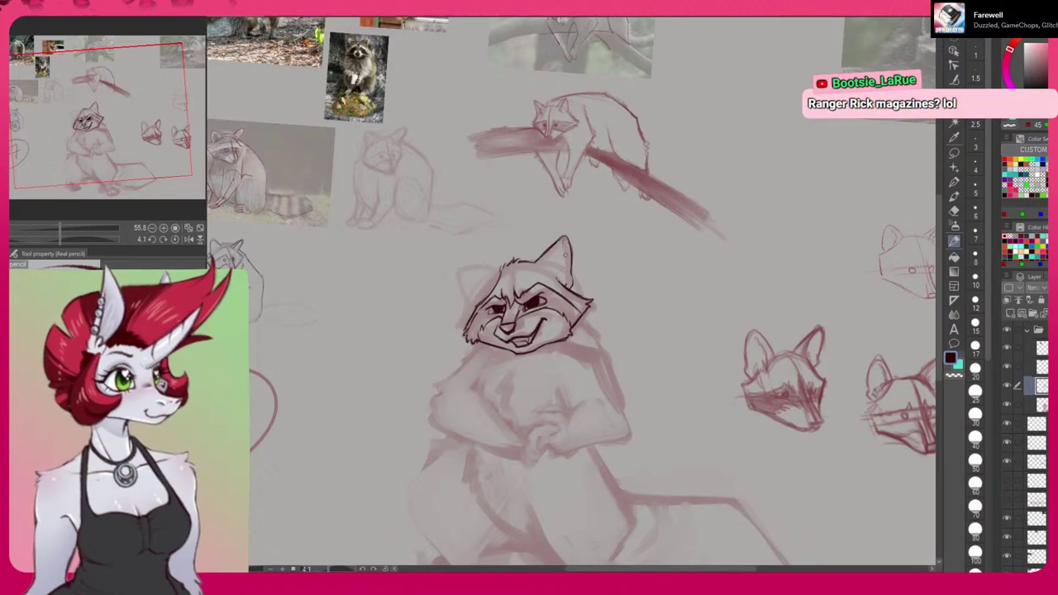
pyautogui.moveTo(563, 237); pyautogui.dragTo(562, 282)
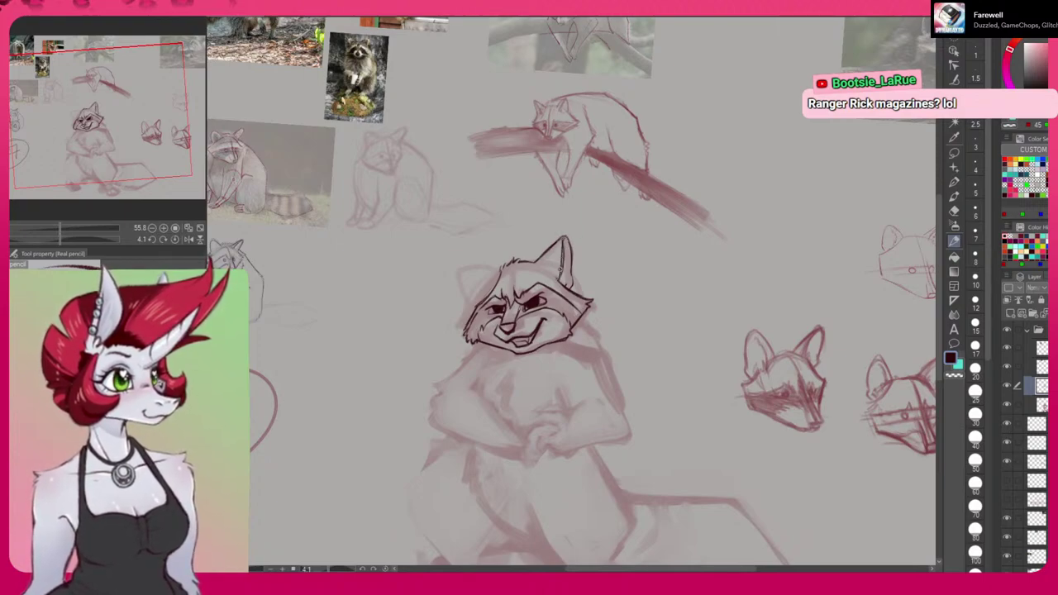
pyautogui.hotkey('ctrl', 'z')
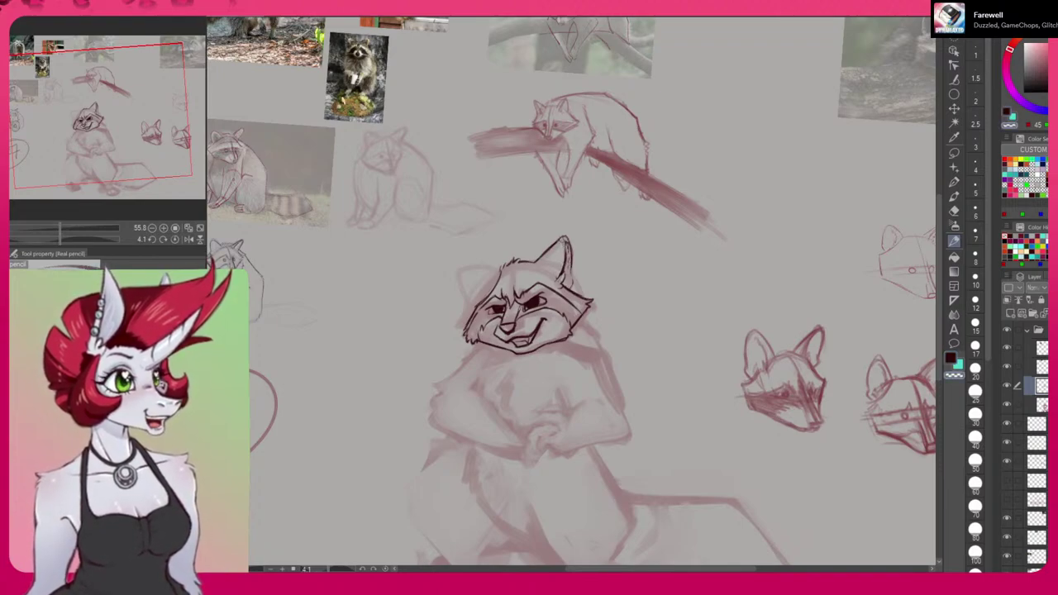
pyautogui.press('x')
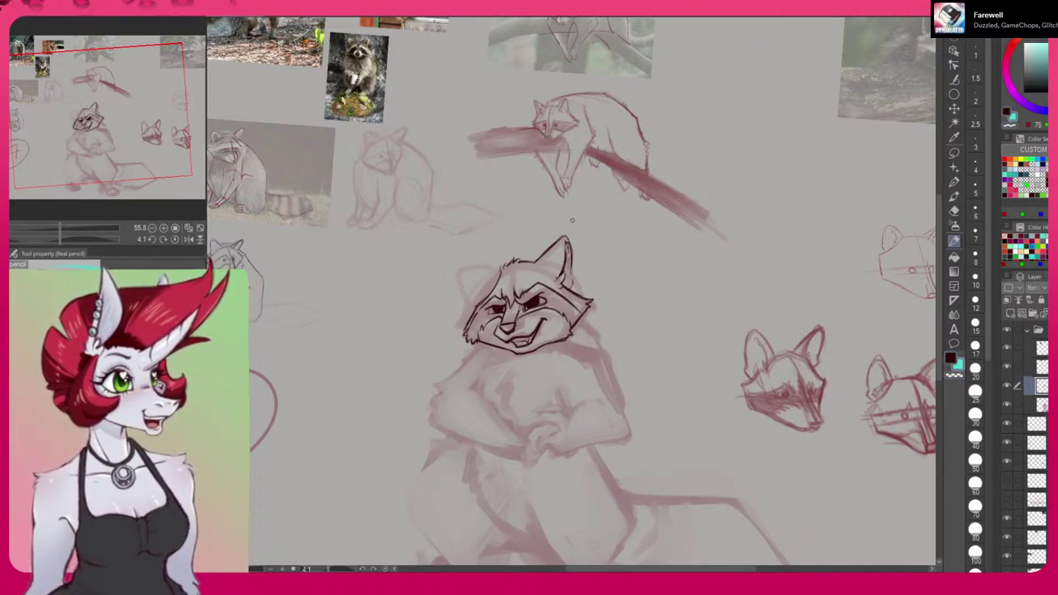
pyautogui.keyDown('alt'); pyautogui.click(572, 220); pyautogui.keyUp('alt')
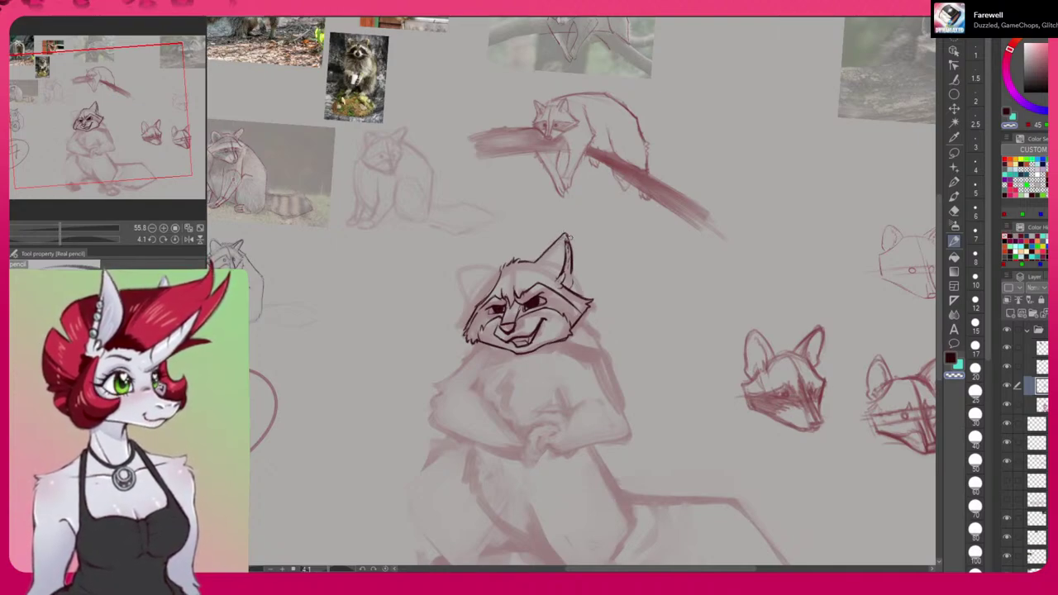
pyautogui.press('x')
pyautogui.moveTo(567, 235)
pyautogui.mouseDown()
pyautogui.moveTo(571, 247)
pyautogui.moveTo(560, 238)
pyautogui.mouseUp()
pyautogui.hotkey('ctrl', 'z')
pyautogui.click(950, 359)
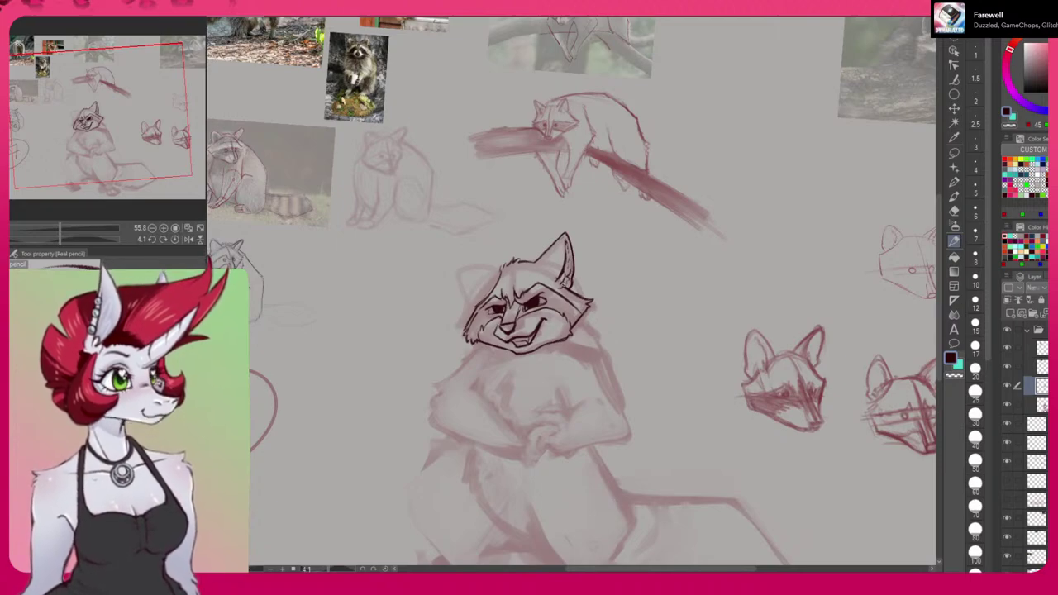
# Try to outline the second, wider-set ear in the mirrored canvas view and undo the strokes.
pyautogui.press('h')
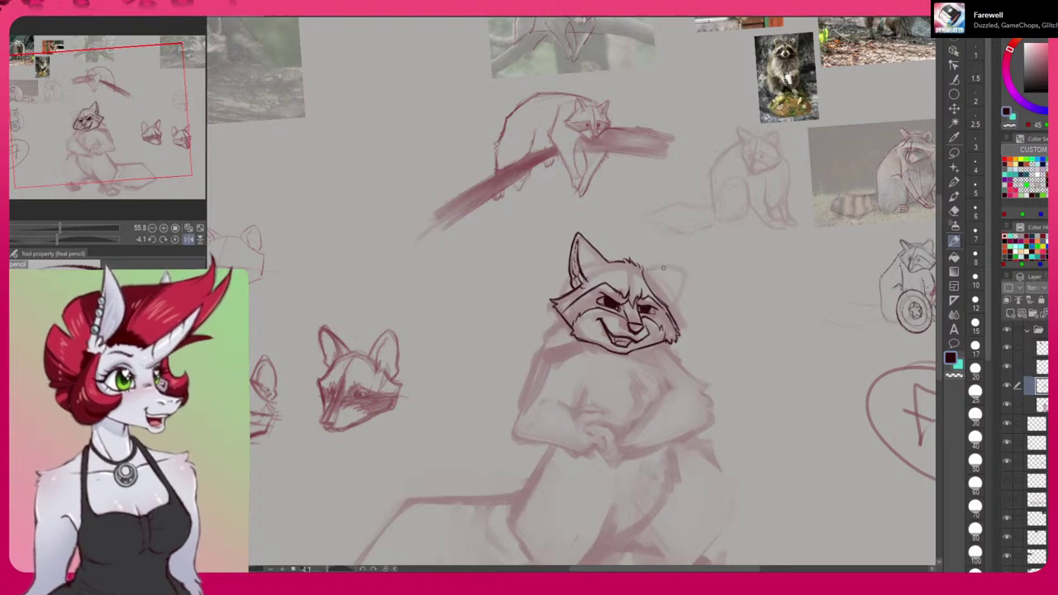
pyautogui.moveTo(655, 268)
pyautogui.mouseDown()
pyautogui.moveTo(679, 266)
pyautogui.moveTo(682, 287)
pyautogui.moveTo(668, 266)
pyautogui.moveTo(684, 267)
pyautogui.mouseUp()
pyautogui.hotkey('ctrl', 'z')
pyautogui.hotkey('ctrl', 'z')
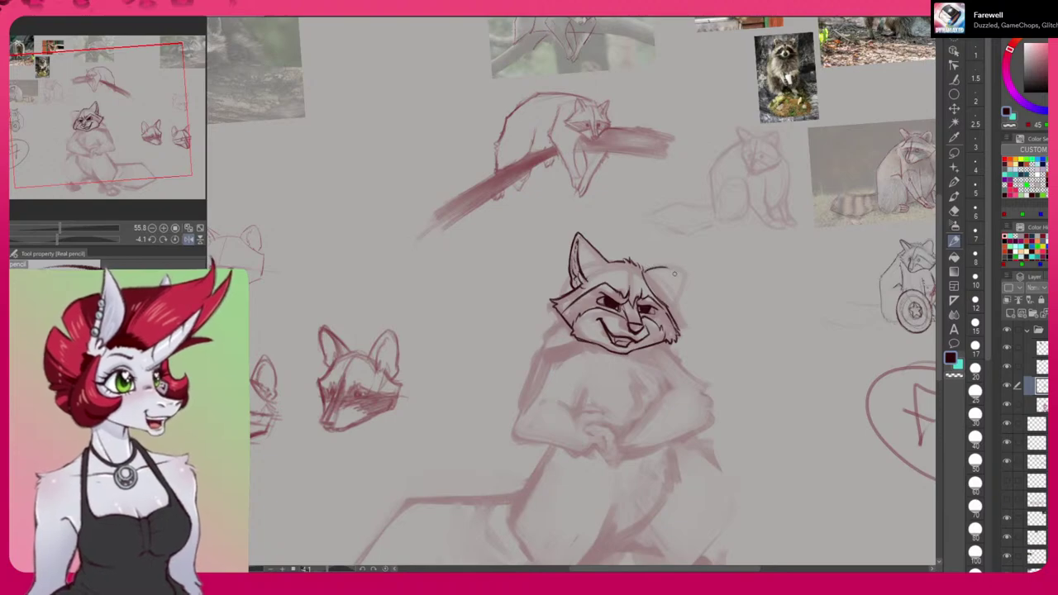
pyautogui.hotkey('ctrl', 'z')
pyautogui.moveTo(687, 272)
pyautogui.mouseDown()
pyautogui.moveTo(675, 301)
pyautogui.moveTo(688, 281)
pyautogui.mouseUp()
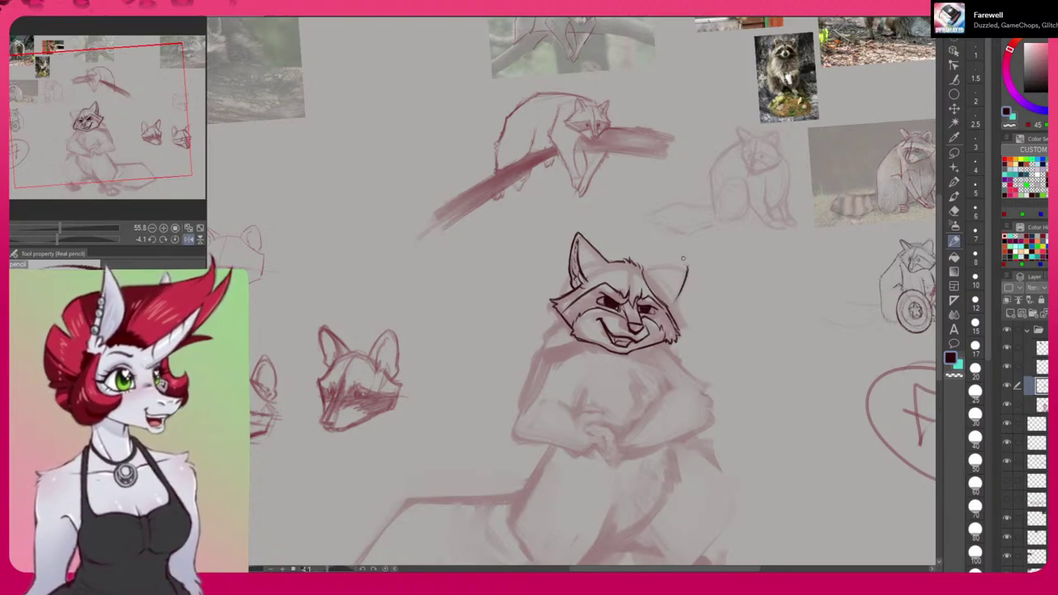
pyautogui.hotkey('ctrl', 'z')
pyautogui.hotkey('ctrl', 'z')
pyautogui.hotkey('ctrl', 'z')
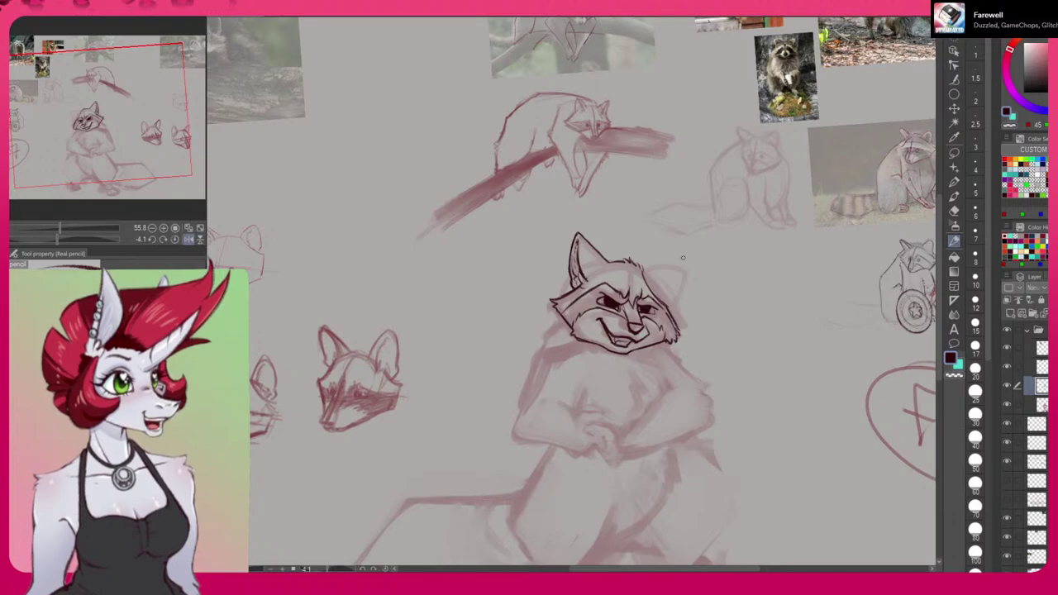
# Mesh-transform the head's line art with a denser lattice, lifting the narrower cheek, and apply the change.
pyautogui.hotkey('ctrl', 't')
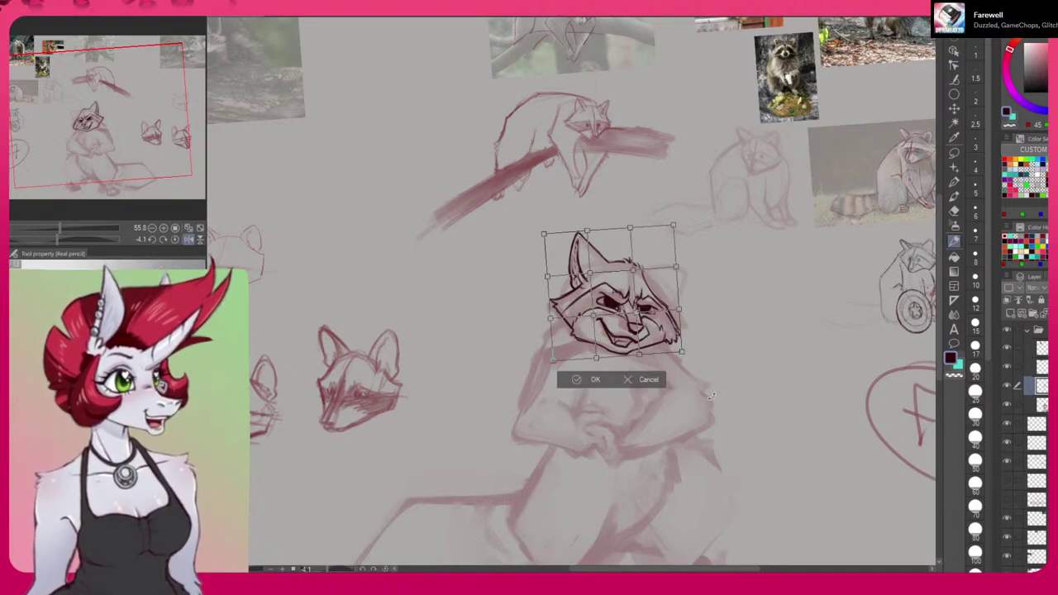
pyautogui.click(196, 355)
pyautogui.click(197, 355)
pyautogui.click(197, 356)
pyautogui.click(197, 341)
pyautogui.click(197, 340)
pyautogui.click(197, 341)
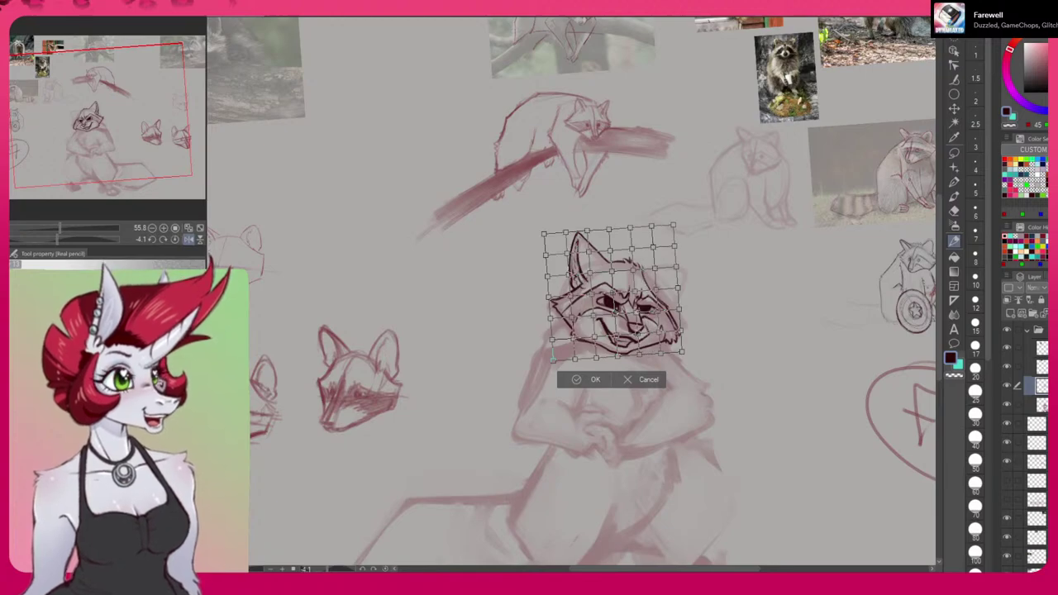
pyautogui.moveTo(658, 312); pyautogui.dragTo(658, 305)
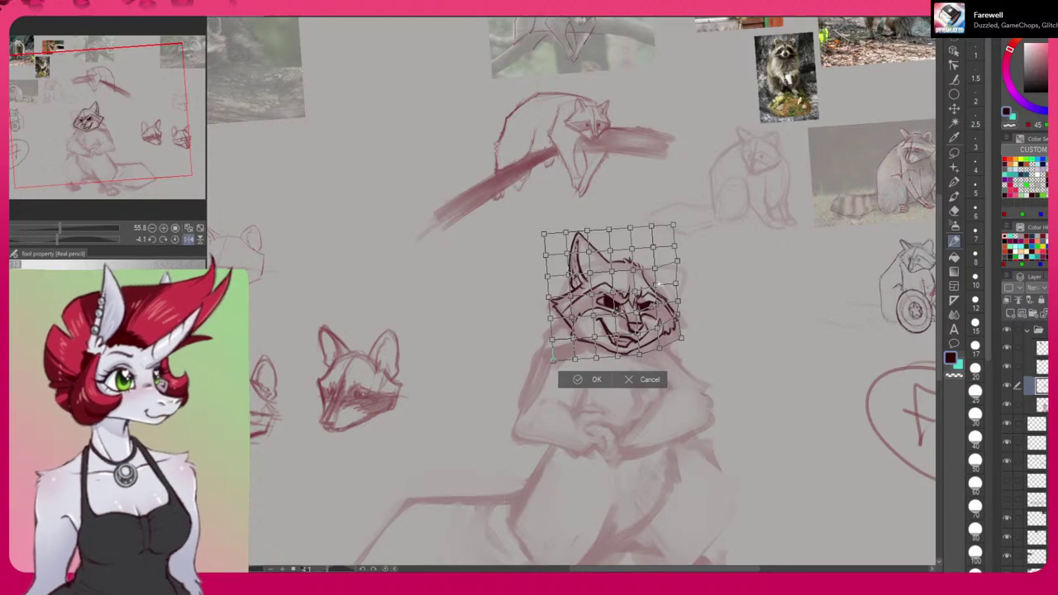
pyautogui.click(582, 380)
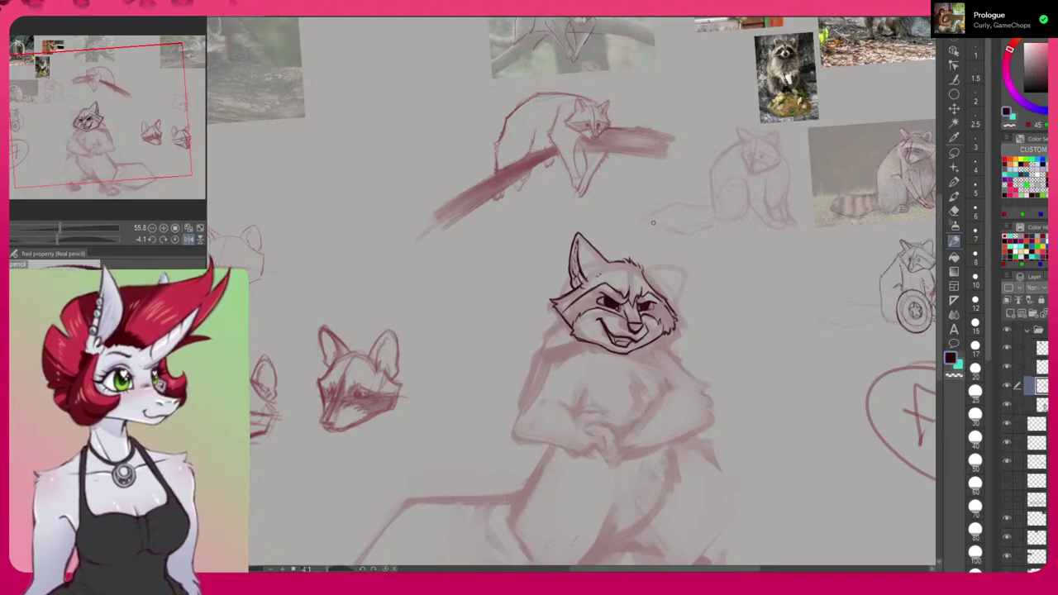
# Unmirror the canvas and outline the second ear, flaring outward to a point beside the crown.
pyautogui.press('h')
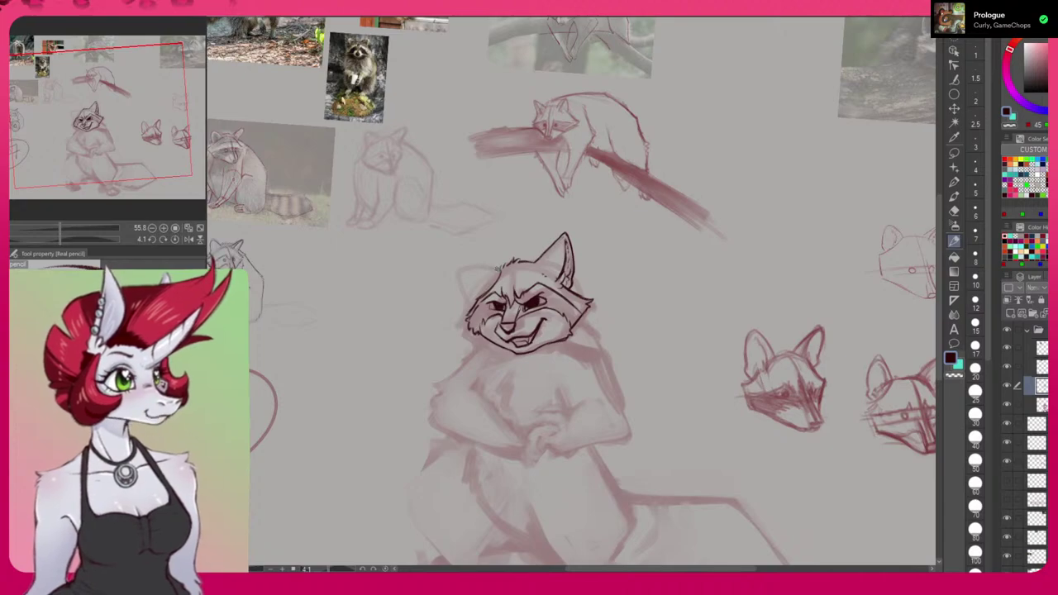
pyautogui.moveTo(459, 271)
pyautogui.mouseDown()
pyautogui.moveTo(456, 269)
pyautogui.moveTo(481, 275)
pyautogui.moveTo(458, 261)
pyautogui.moveTo(494, 261)
pyautogui.moveTo(483, 294)
pyautogui.mouseUp()
pyautogui.press('c')
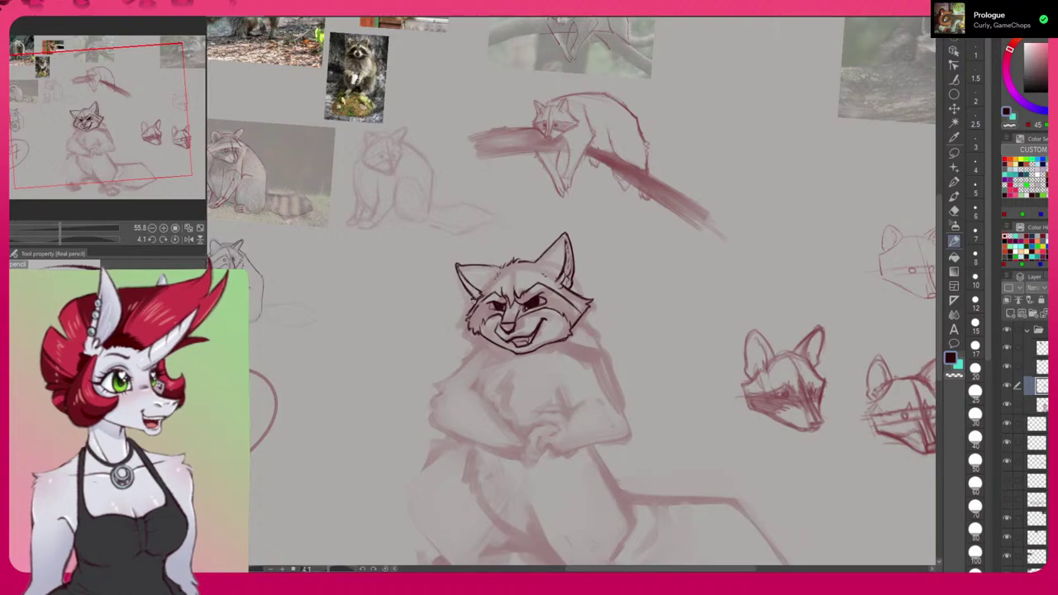
# Pencil the shoulder, furry elbow and forearm below the narrower cheek, adding jagged chest fur beside the arm.
pyautogui.moveTo(741, 417); pyautogui.dragTo(746, 380)
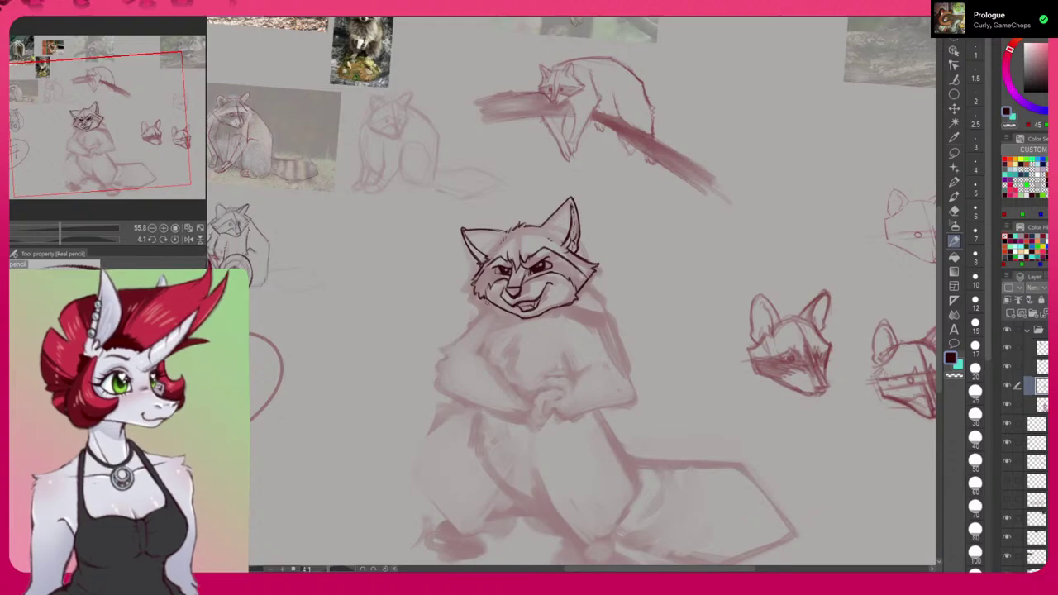
pyautogui.moveTo(489, 303)
pyautogui.mouseDown()
pyautogui.moveTo(437, 358)
pyautogui.moveTo(438, 376)
pyautogui.moveTo(463, 401)
pyautogui.moveTo(524, 418)
pyautogui.moveTo(523, 400)
pyautogui.moveTo(474, 352)
pyautogui.mouseUp()
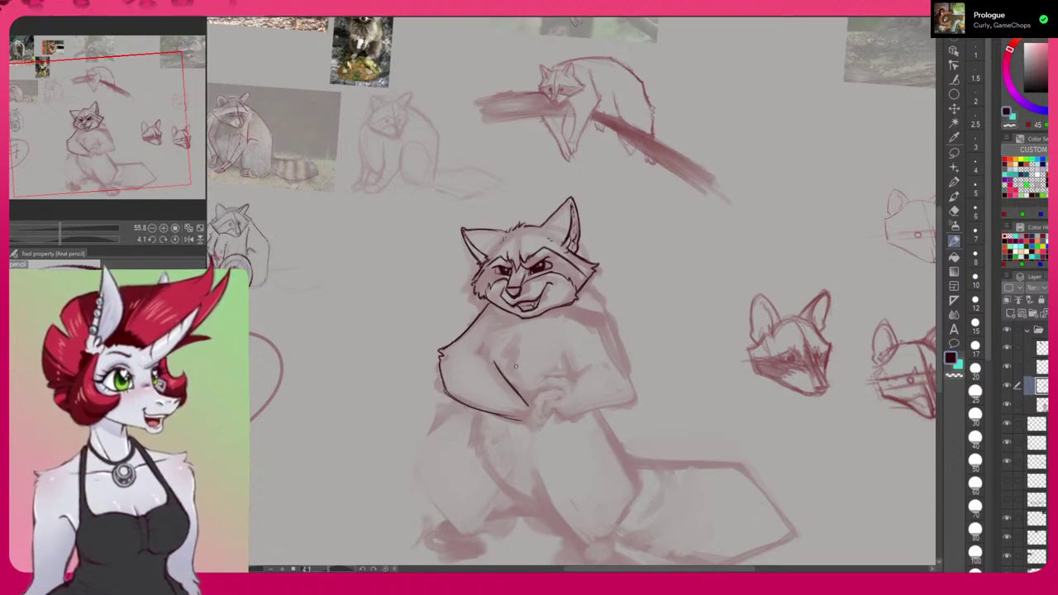
pyautogui.moveTo(498, 372)
pyautogui.mouseDown()
pyautogui.moveTo(474, 351)
pyautogui.moveTo(489, 333)
pyautogui.moveTo(514, 376)
pyautogui.mouseUp()
pyautogui.hotkey('ctrl', 'z')
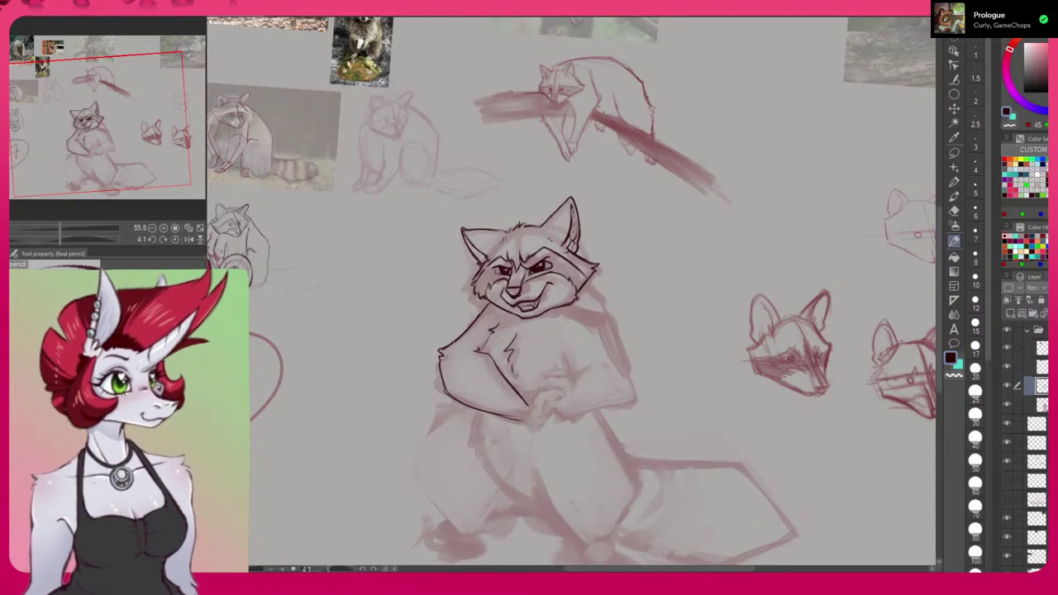
# Mirror the canvas and outline the opposite shoulder, bent arm and wrist, with a small fur tuft on the chest.
pyautogui.press('h')
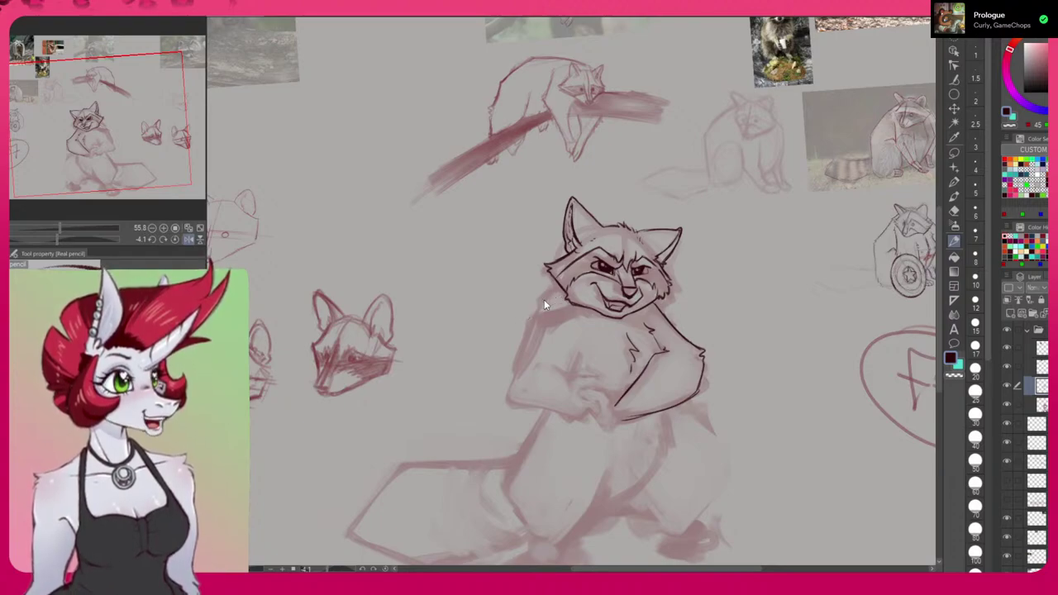
pyautogui.moveTo(560, 290); pyautogui.dragTo(537, 319)
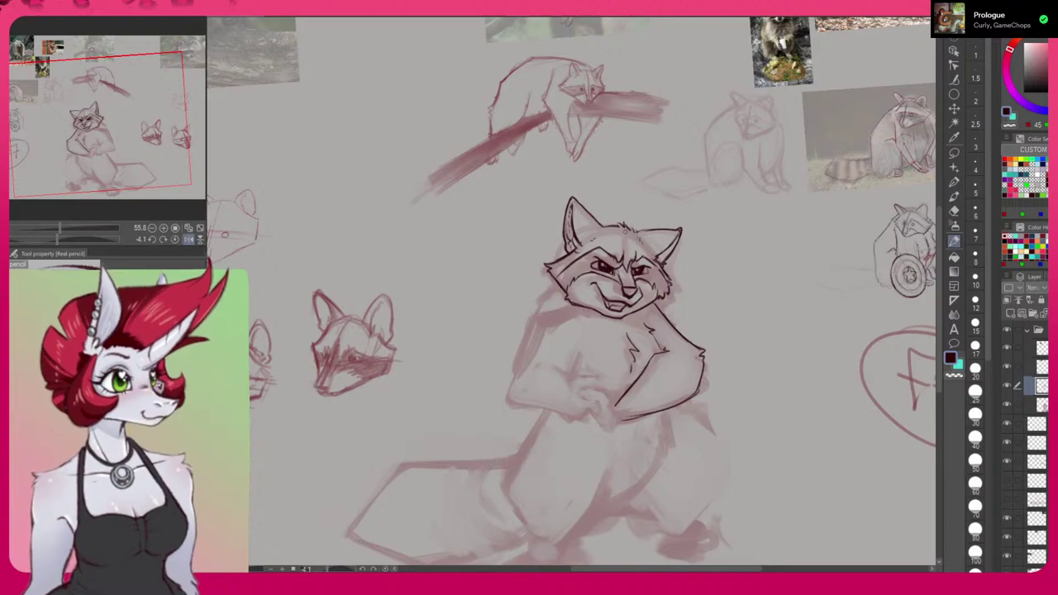
pyautogui.moveTo(562, 291)
pyautogui.mouseDown()
pyautogui.moveTo(530, 308)
pyautogui.moveTo(511, 381)
pyautogui.mouseUp()
pyautogui.moveTo(524, 334); pyautogui.dragTo(510, 401)
pyautogui.moveTo(749, 459)
pyautogui.mouseDown()
pyautogui.moveTo(771, 434)
pyautogui.moveTo(639, 338)
pyautogui.mouseUp()
pyautogui.moveTo(590, 416)
pyautogui.mouseDown()
pyautogui.moveTo(653, 385)
pyautogui.moveTo(628, 347)
pyautogui.moveTo(650, 388)
pyautogui.moveTo(659, 386)
pyautogui.moveTo(628, 348)
pyautogui.moveTo(590, 377)
pyautogui.mouseUp()
pyautogui.moveTo(805, 447)
pyautogui.mouseDown()
pyautogui.moveTo(753, 505)
pyautogui.moveTo(834, 398)
pyautogui.mouseUp()
pyautogui.moveTo(557, 338); pyautogui.dragTo(552, 373)
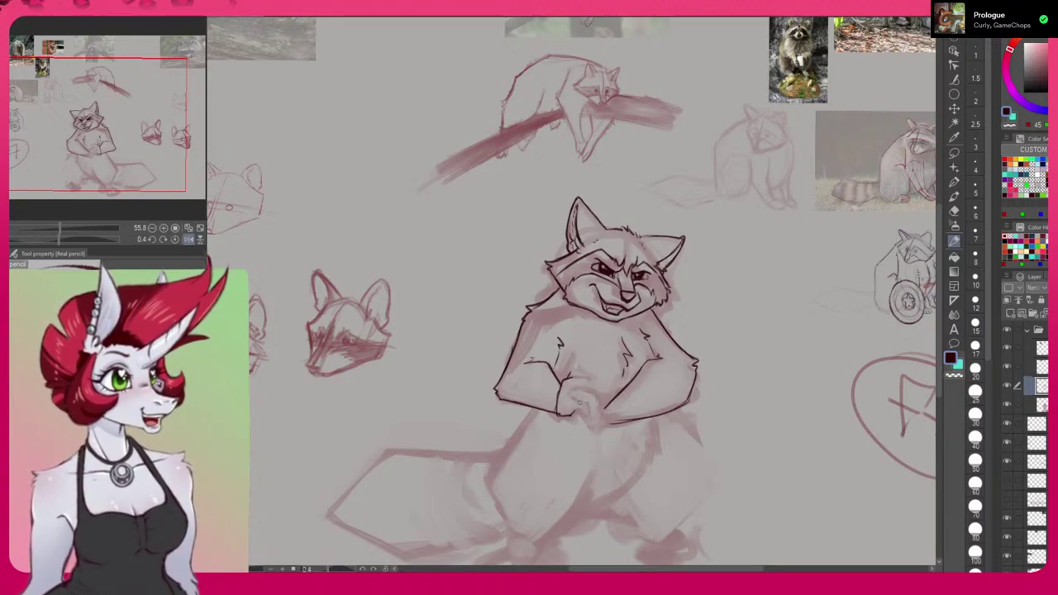
# Draw the curled, interlocking fingers of the clasped hands in front of the belly.
pyautogui.moveTo(598, 401)
pyautogui.mouseDown()
pyautogui.moveTo(571, 390)
pyautogui.moveTo(566, 399)
pyautogui.moveTo(583, 399)
pyautogui.moveTo(593, 419)
pyautogui.moveTo(574, 414)
pyautogui.moveTo(582, 379)
pyautogui.moveTo(595, 388)
pyautogui.moveTo(594, 399)
pyautogui.moveTo(589, 381)
pyautogui.moveTo(594, 390)
pyautogui.moveTo(568, 380)
pyautogui.mouseUp()
pyautogui.hotkey('ctrl', 'z')
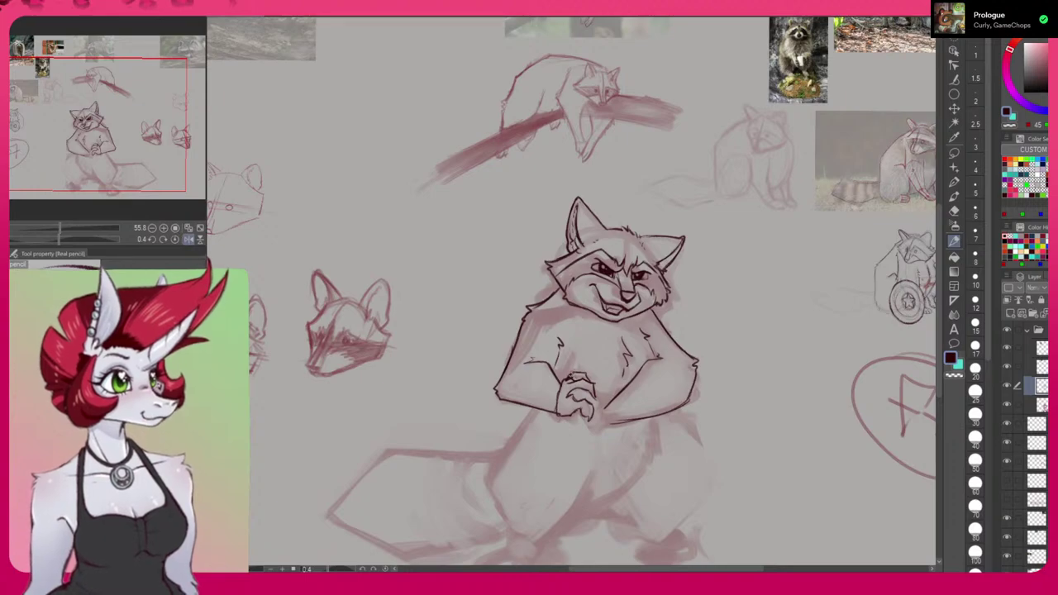
pyautogui.moveTo(570, 372)
pyautogui.mouseDown()
pyautogui.moveTo(562, 378)
pyautogui.moveTo(572, 378)
pyautogui.mouseUp()
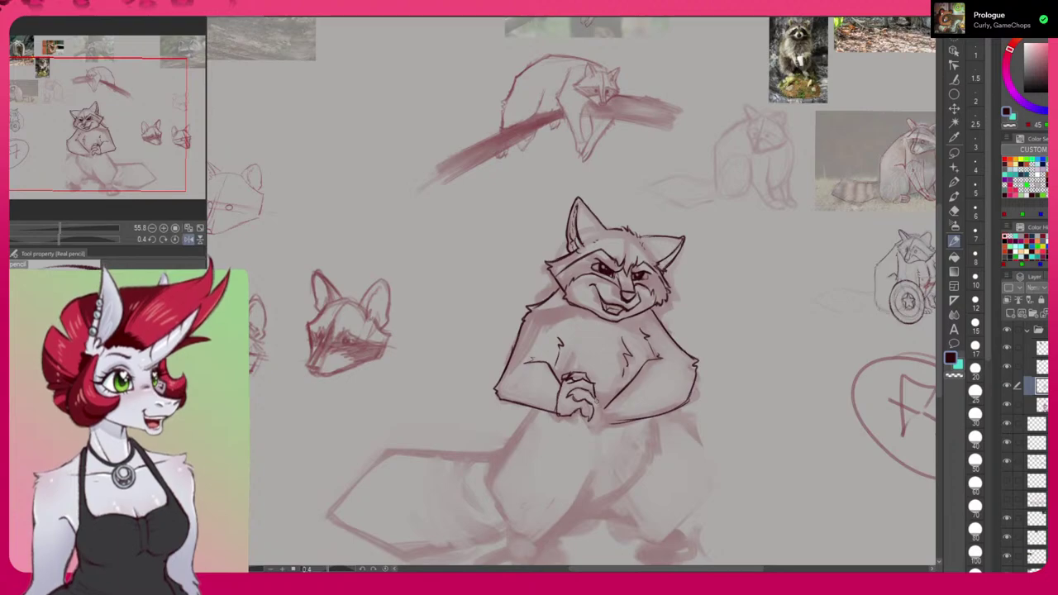
# Erase the stray cyan stroke under the forearm and redraw its lower edge in dark pencil up to the clasped hands.
pyautogui.moveTo(582, 415)
pyautogui.mouseDown()
pyautogui.moveTo(601, 428)
pyautogui.moveTo(611, 395)
pyautogui.moveTo(657, 361)
pyautogui.moveTo(668, 392)
pyautogui.moveTo(694, 366)
pyautogui.moveTo(664, 394)
pyautogui.moveTo(697, 363)
pyautogui.mouseUp()
pyautogui.press('c')
pyautogui.press('x')
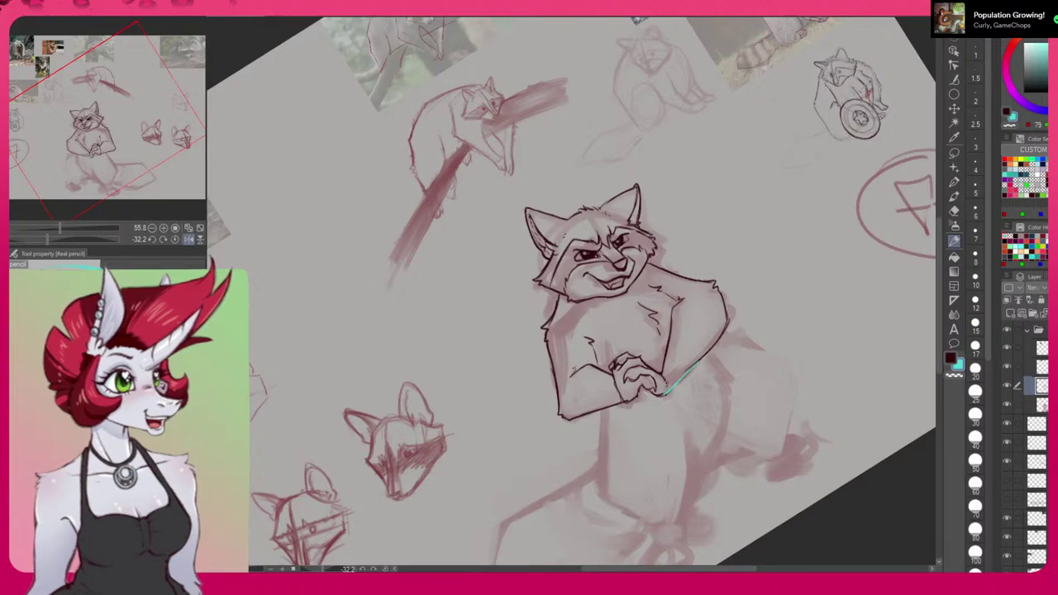
pyautogui.press('c')
pyautogui.moveTo(665, 394); pyautogui.dragTo(696, 363)
pyautogui.moveTo(663, 395); pyautogui.dragTo(702, 357)
pyautogui.press('c')
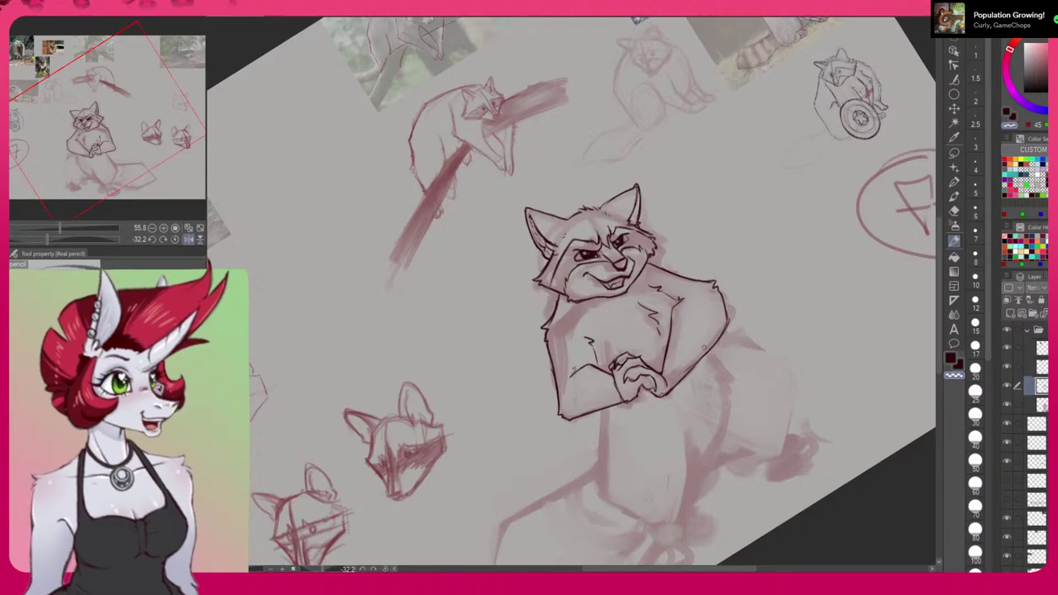
# Touch up the pencil edge of the wrist beside the clasped hands.
pyautogui.press('c')
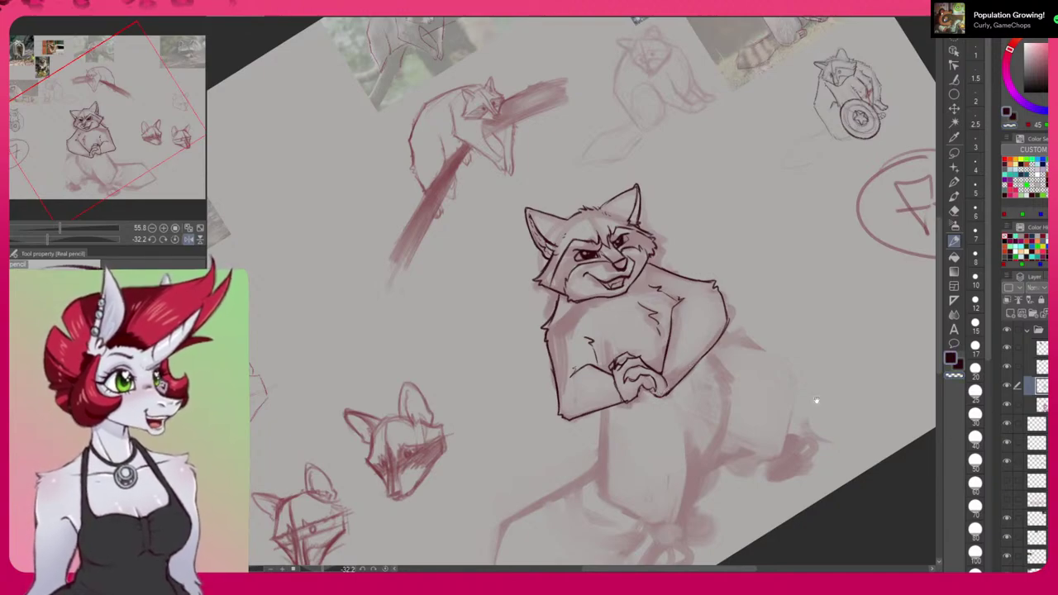
pyautogui.moveTo(810, 388); pyautogui.dragTo(672, 528)
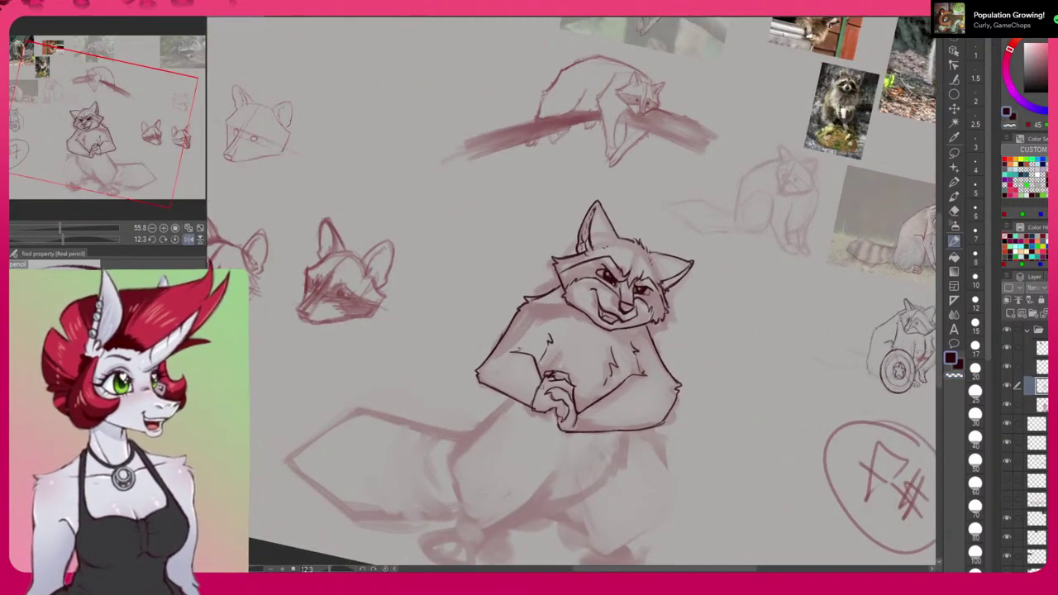
pyautogui.press('c')
pyautogui.moveTo(542, 386); pyautogui.dragTo(535, 403)
pyautogui.moveTo(710, 504); pyautogui.dragTo(794, 415)
pyautogui.click(952, 357)
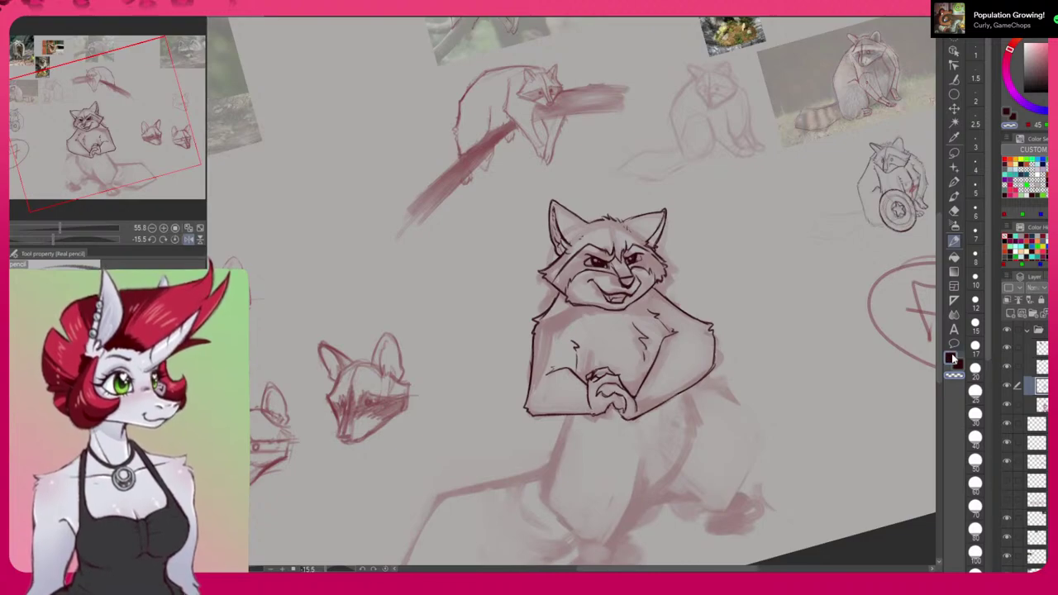
# Flip the canvas back to its original orientation, fit it to the window and reset its rotation.
pyautogui.moveTo(804, 463)
pyautogui.mouseDown()
pyautogui.moveTo(768, 463)
pyautogui.moveTo(732, 377)
pyautogui.mouseUp()
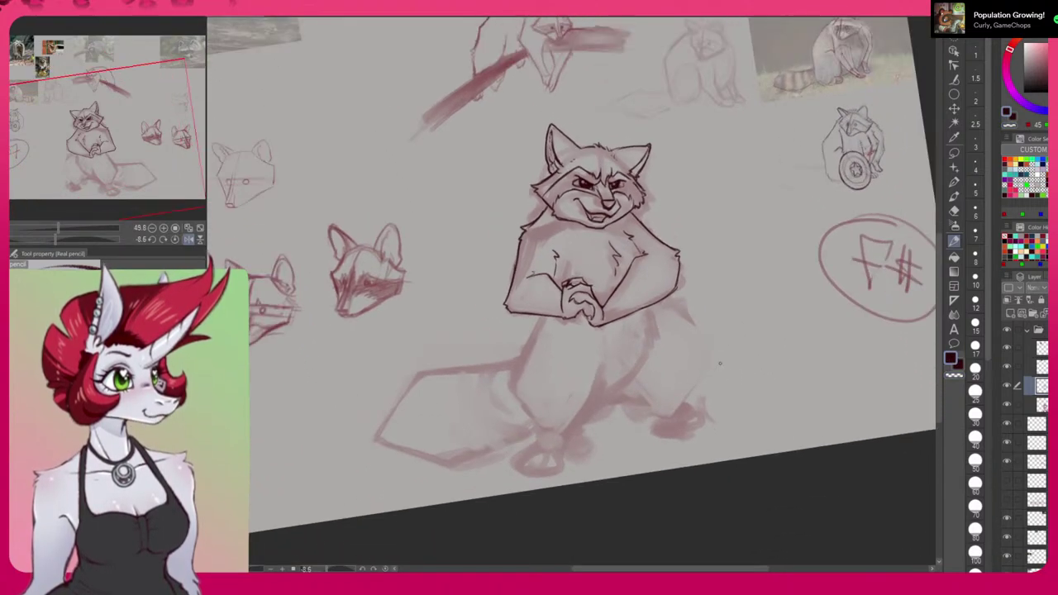
pyautogui.click(188, 239)
pyautogui.click(200, 229)
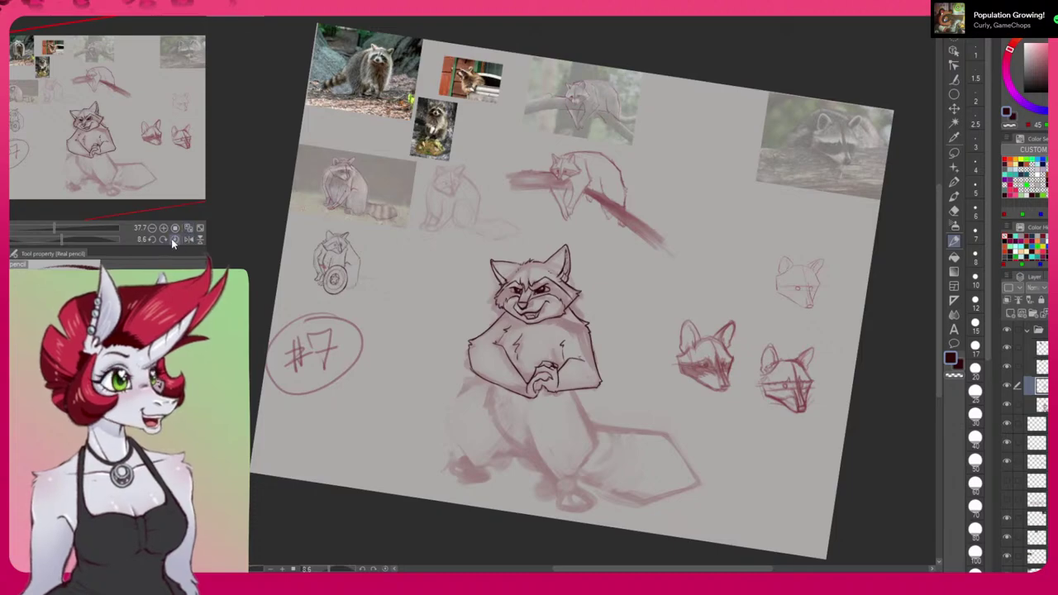
pyautogui.click(173, 239)
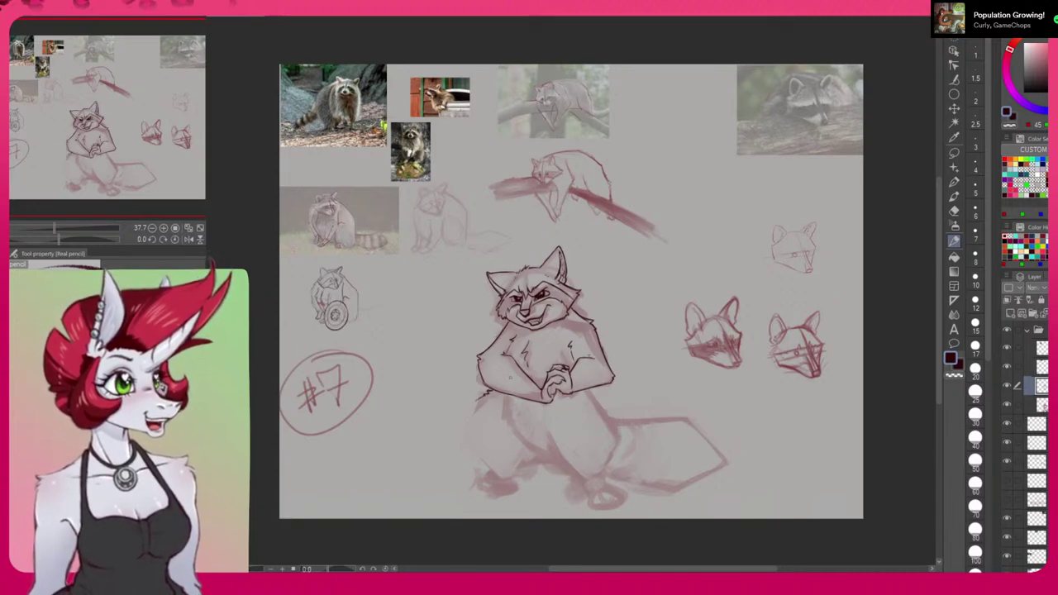
# Pencil the raccoon's bent leg on the #7 side from hip to ankle and add the furry belly edge.
pyautogui.moveTo(478, 400); pyautogui.dragTo(465, 447)
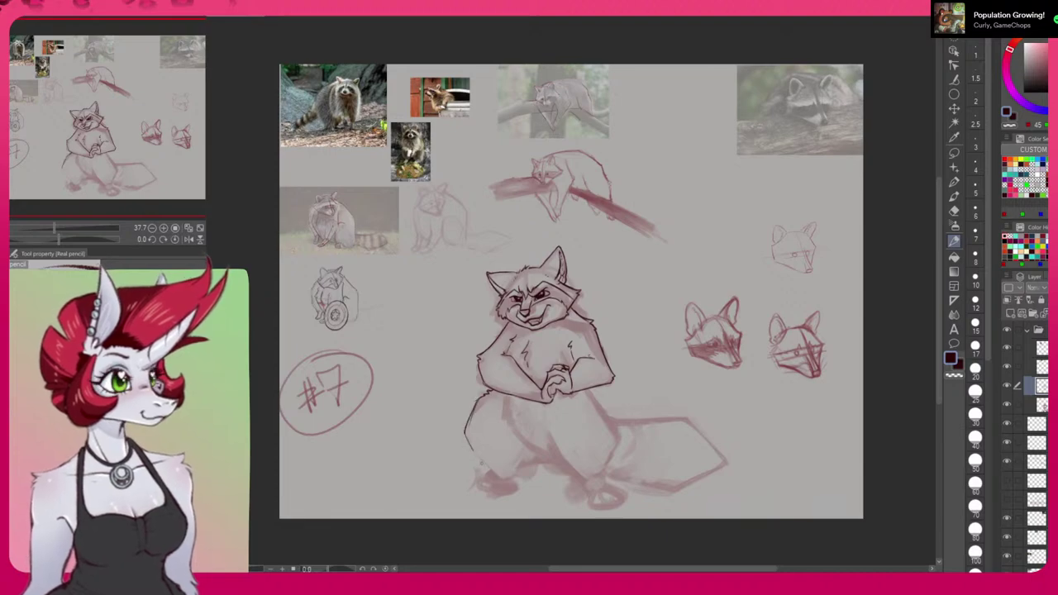
pyautogui.moveTo(475, 405)
pyautogui.mouseDown()
pyautogui.moveTo(465, 430)
pyautogui.moveTo(491, 476)
pyautogui.moveTo(545, 452)
pyautogui.mouseUp()
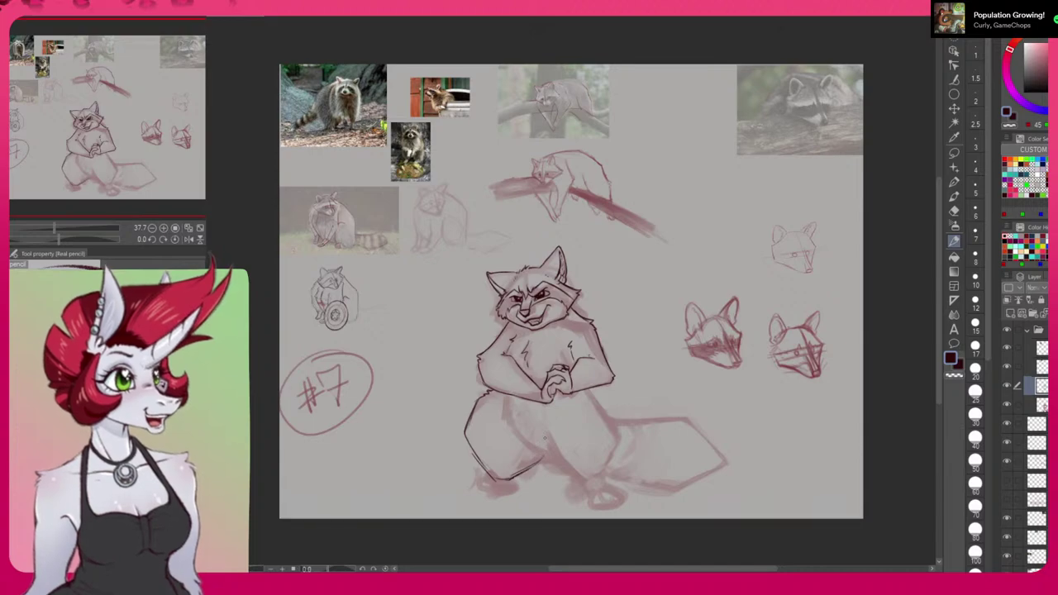
pyautogui.moveTo(505, 396)
pyautogui.mouseDown()
pyautogui.moveTo(500, 417)
pyautogui.moveTo(550, 461)
pyautogui.mouseUp()
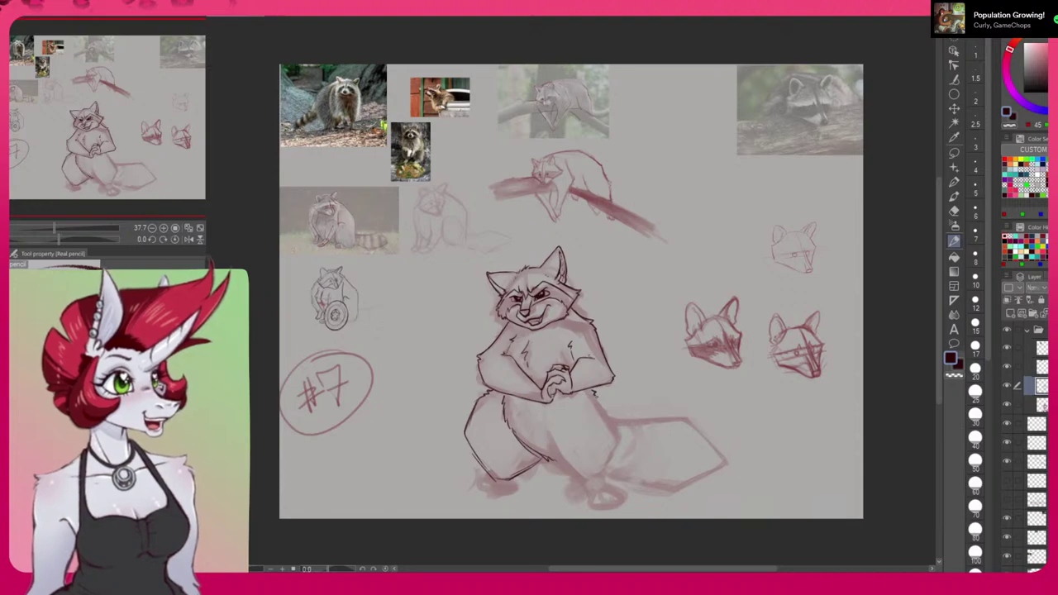
# Outline the tail-side leg from hip to ankle, with a pointed fur tuft at the knee and an inner thigh line.
pyautogui.moveTo(597, 399); pyautogui.dragTo(623, 435)
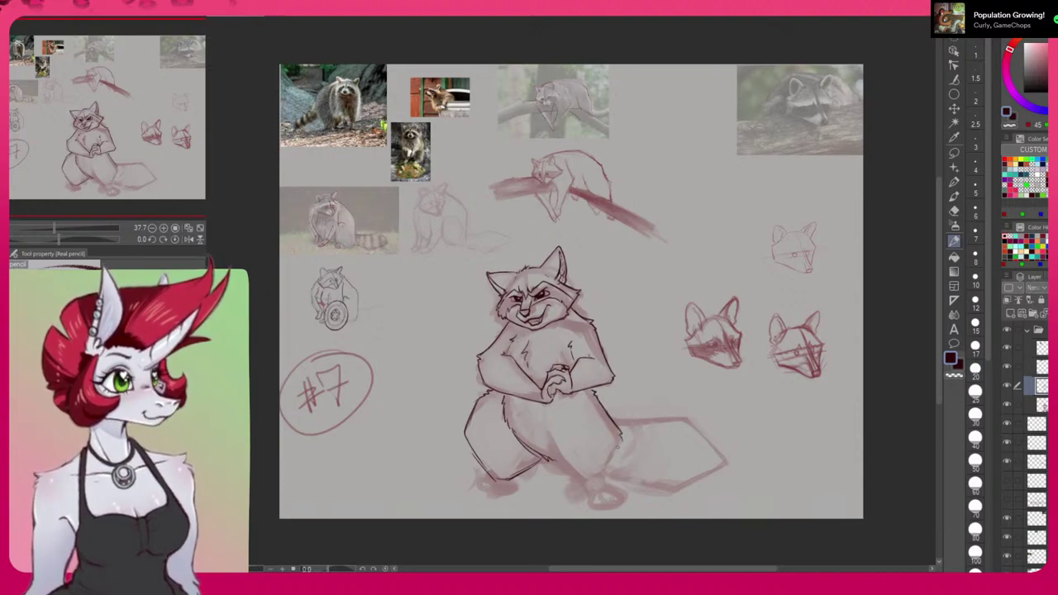
pyautogui.moveTo(546, 435); pyautogui.dragTo(585, 494)
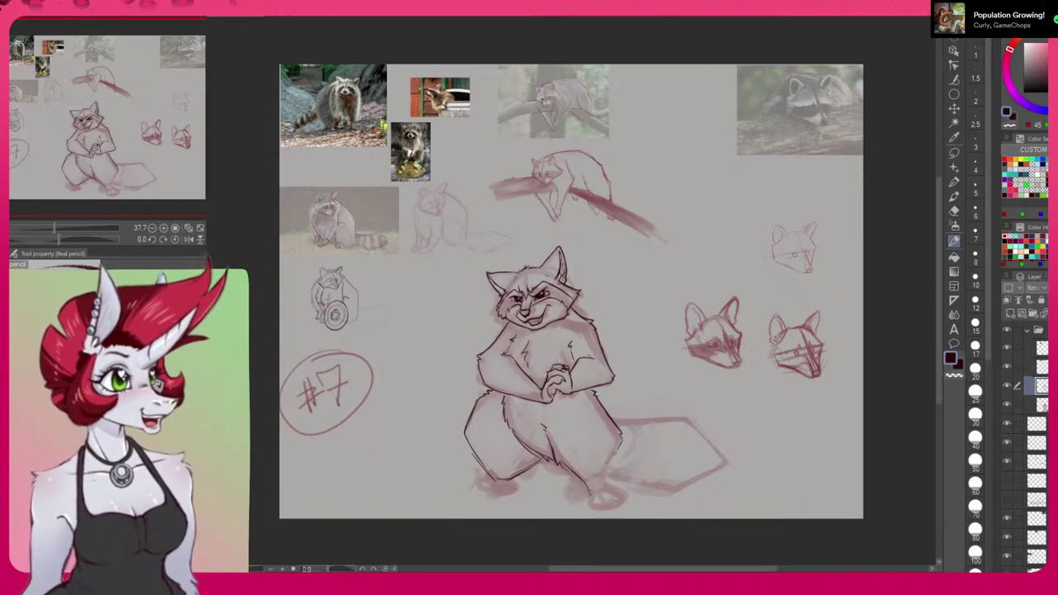
pyautogui.moveTo(617, 452); pyautogui.dragTo(602, 485)
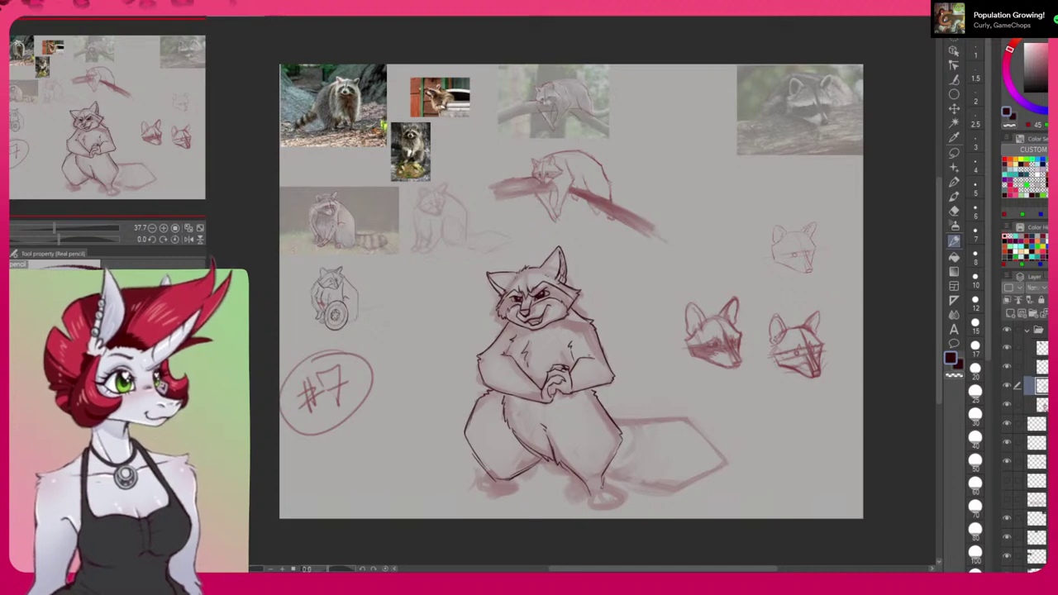
# Draw both feet below the ankles with rounded toes and short pointed claws, undoing the last stray stroke.
pyautogui.scroll(2, 658, 447)
pyautogui.moveTo(657, 447); pyautogui.dragTo(732, 392)
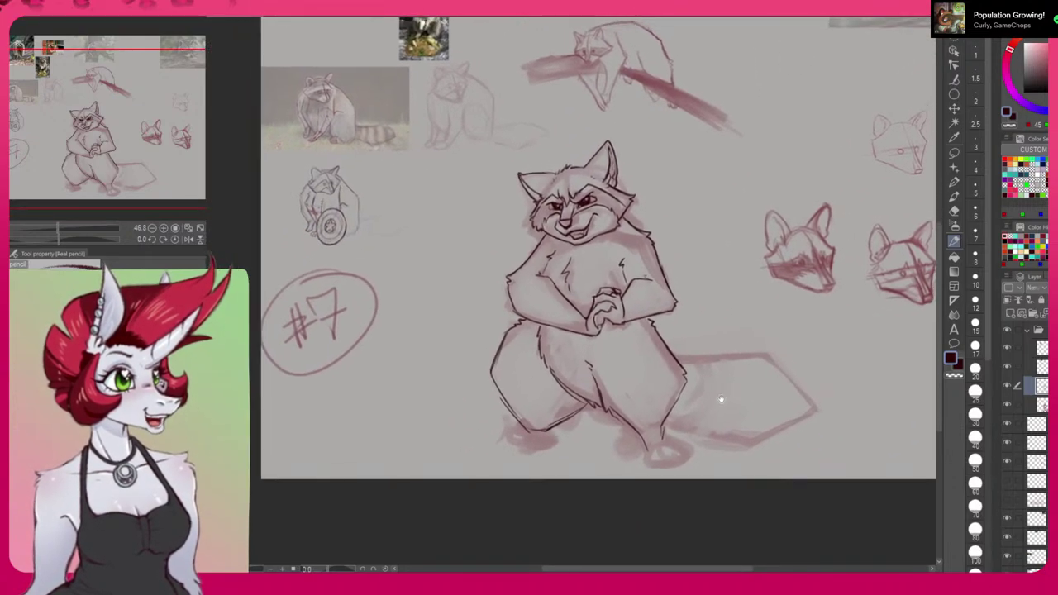
pyautogui.moveTo(545, 446)
pyautogui.mouseDown()
pyautogui.moveTo(509, 443)
pyautogui.moveTo(540, 432)
pyautogui.moveTo(517, 448)
pyautogui.moveTo(554, 440)
pyautogui.mouseUp()
pyautogui.moveTo(776, 439); pyautogui.dragTo(694, 461)
pyautogui.moveTo(562, 475)
pyautogui.mouseDown()
pyautogui.moveTo(583, 492)
pyautogui.moveTo(603, 472)
pyautogui.moveTo(565, 474)
pyautogui.moveTo(585, 491)
pyautogui.moveTo(567, 496)
pyautogui.moveTo(602, 493)
pyautogui.mouseUp()
pyautogui.hotkey('ctrl', 'z')
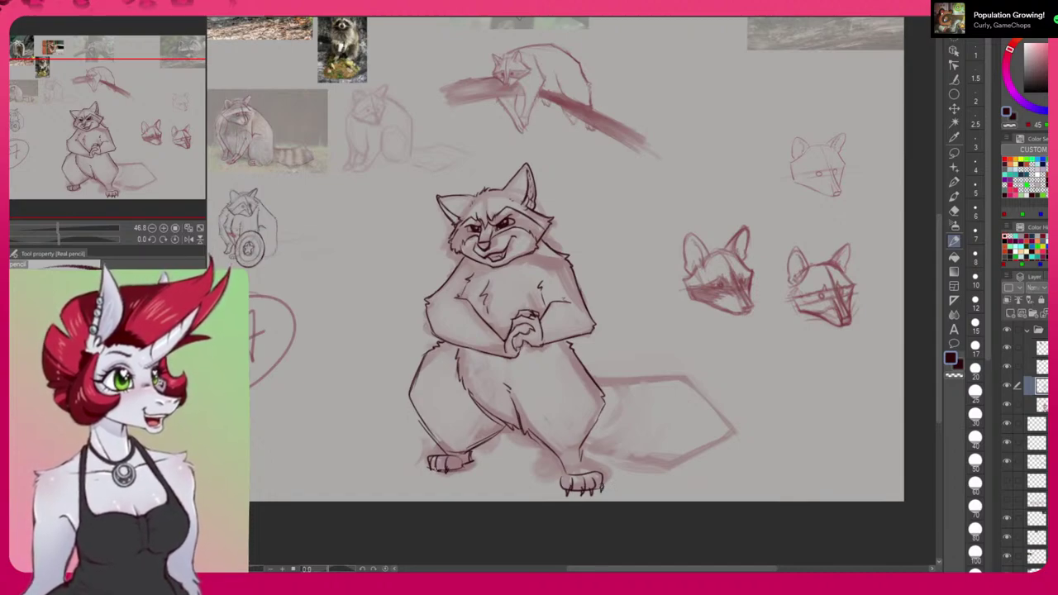
pyautogui.moveTo(696, 378); pyautogui.dragTo(813, 402)
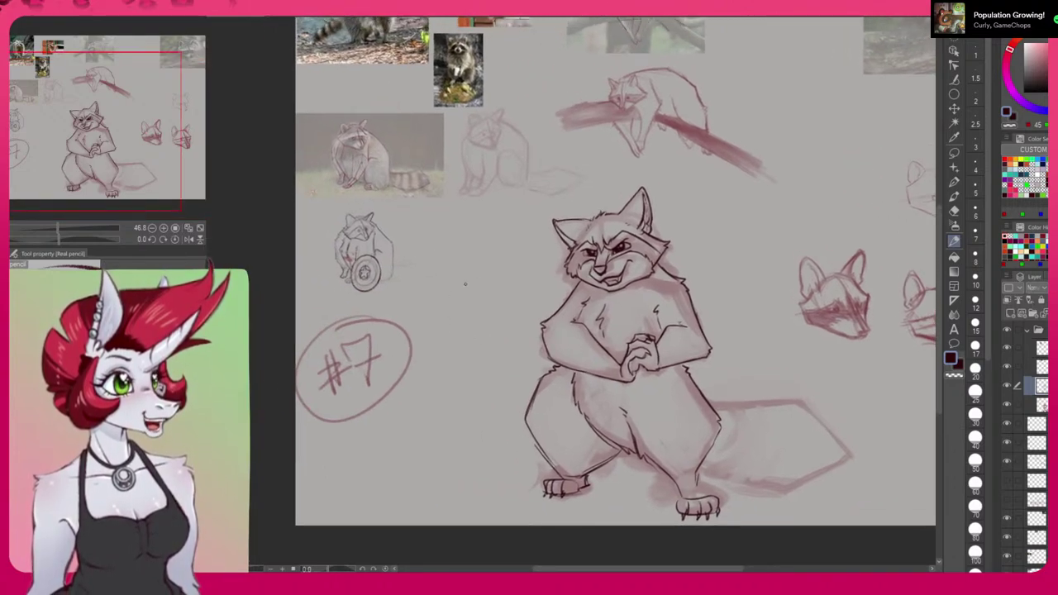
pyautogui.moveTo(436, 299)
pyautogui.mouseDown()
pyautogui.moveTo(588, 524)
pyautogui.moveTo(453, 333)
pyautogui.moveTo(492, 487)
pyautogui.mouseUp()
pyautogui.hotkey('ctrl', 'z')
# Outline the bushy tail from behind the hip to its pointed tip, redrawing weak strokes and adding jagged fur along the underside.
pyautogui.moveTo(810, 545); pyautogui.dragTo(823, 349)
pyautogui.moveTo(823, 348); pyautogui.dragTo(640, 415)
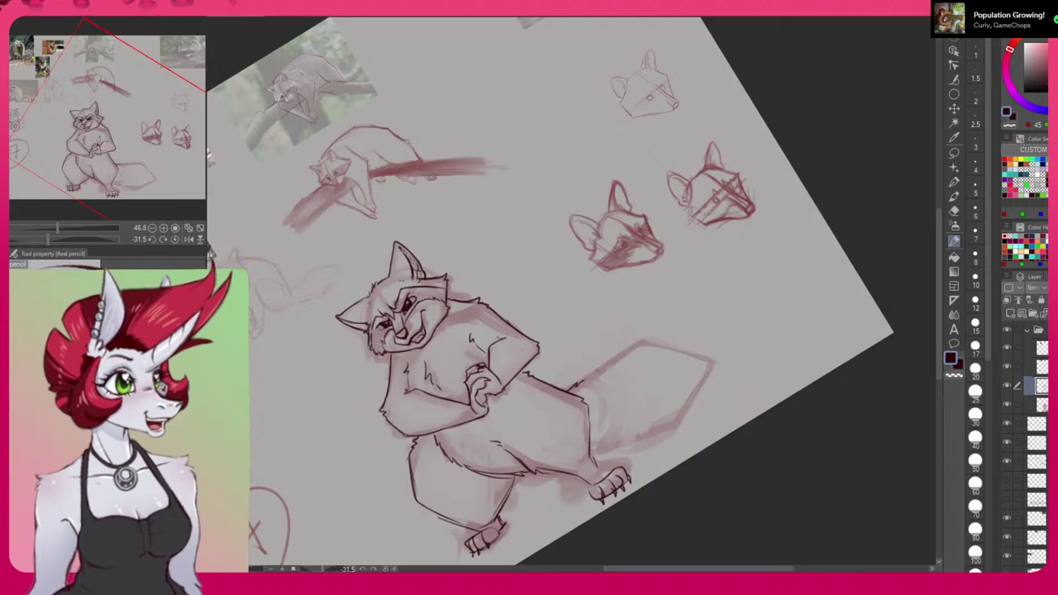
pyautogui.moveTo(578, 385); pyautogui.dragTo(638, 340)
pyautogui.moveTo(755, 411)
pyautogui.mouseDown()
pyautogui.moveTo(832, 405)
pyautogui.moveTo(628, 330)
pyautogui.moveTo(675, 315)
pyautogui.moveTo(659, 317)
pyautogui.moveTo(670, 313)
pyautogui.moveTo(677, 327)
pyautogui.moveTo(681, 358)
pyautogui.mouseUp()
pyautogui.hotkey('ctrl', 'z')
pyautogui.hotkey('ctrl', 'z')
pyautogui.hotkey('ctrl', 'z')
pyautogui.moveTo(676, 305); pyautogui.dragTo(680, 341)
pyautogui.moveTo(674, 306); pyautogui.dragTo(686, 395)
pyautogui.moveTo(636, 466); pyautogui.dragTo(683, 380)
pyautogui.moveTo(854, 418)
pyautogui.mouseDown()
pyautogui.moveTo(709, 475)
pyautogui.moveTo(383, 394)
pyautogui.moveTo(426, 298)
pyautogui.moveTo(446, 304)
pyautogui.moveTo(448, 322)
pyautogui.mouseUp()
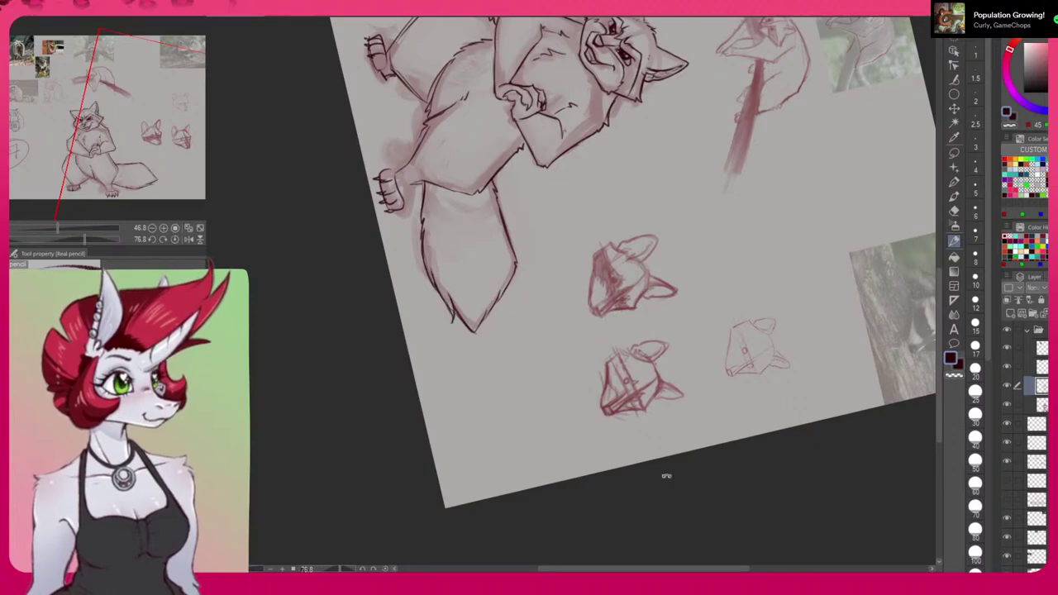
# Draw the first two curved, fur-textured ring lines across the base of the tail.
pyautogui.moveTo(657, 467); pyautogui.dragTo(764, 301)
pyautogui.moveTo(704, 319); pyautogui.dragTo(853, 395)
pyautogui.moveTo(779, 471); pyautogui.dragTo(773, 402)
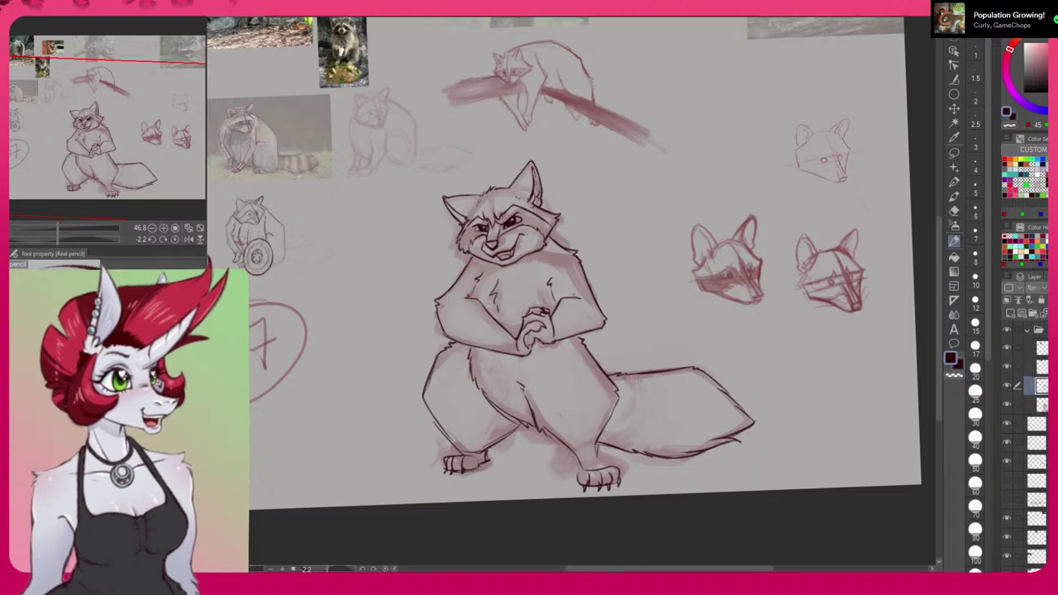
pyautogui.moveTo(630, 383); pyautogui.dragTo(626, 423)
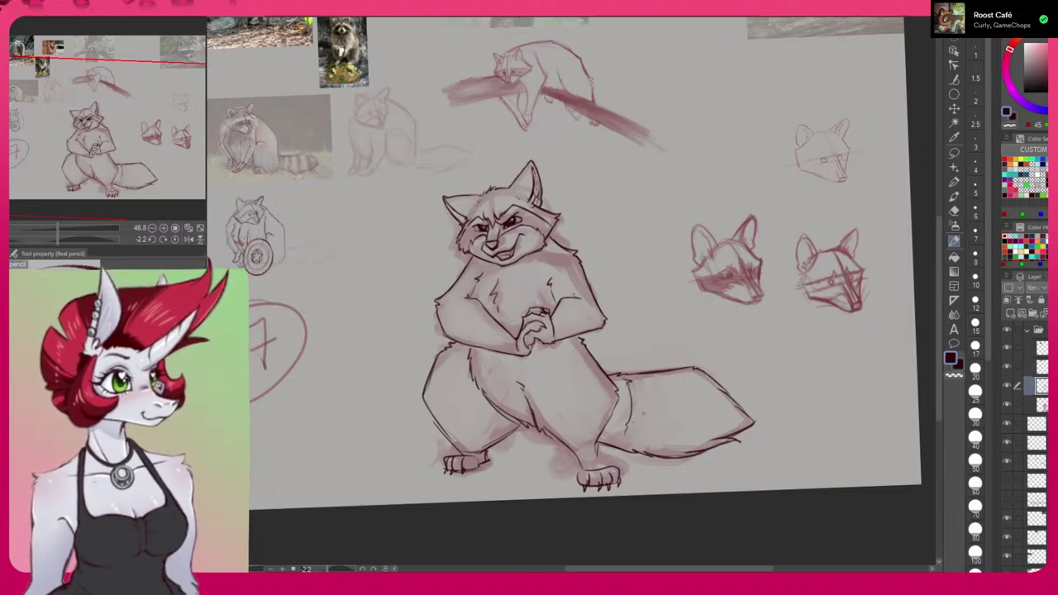
pyautogui.moveTo(652, 430); pyautogui.dragTo(641, 451)
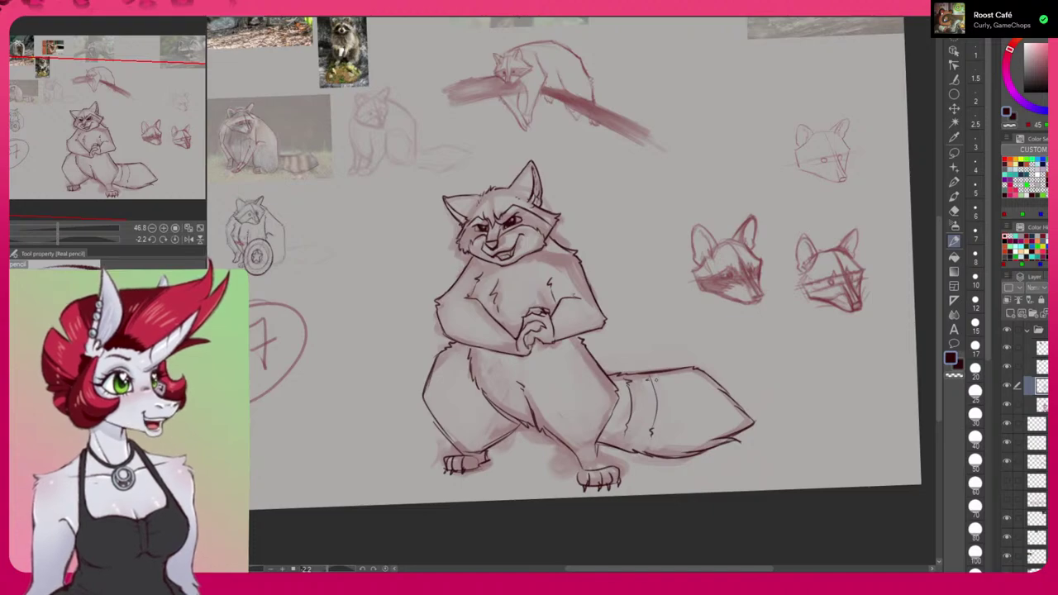
pyautogui.moveTo(620, 359); pyautogui.dragTo(725, 420)
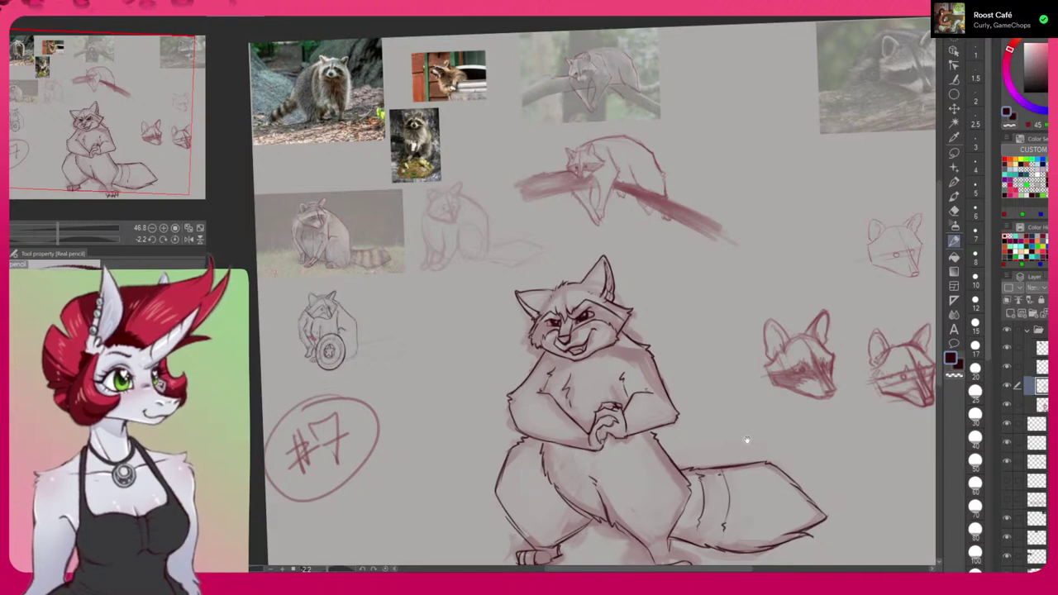
pyautogui.moveTo(774, 469); pyautogui.dragTo(734, 405)
pyautogui.moveTo(817, 421)
pyautogui.mouseDown()
pyautogui.moveTo(788, 414)
pyautogui.moveTo(779, 448)
pyautogui.moveTo(736, 491)
pyautogui.mouseUp()
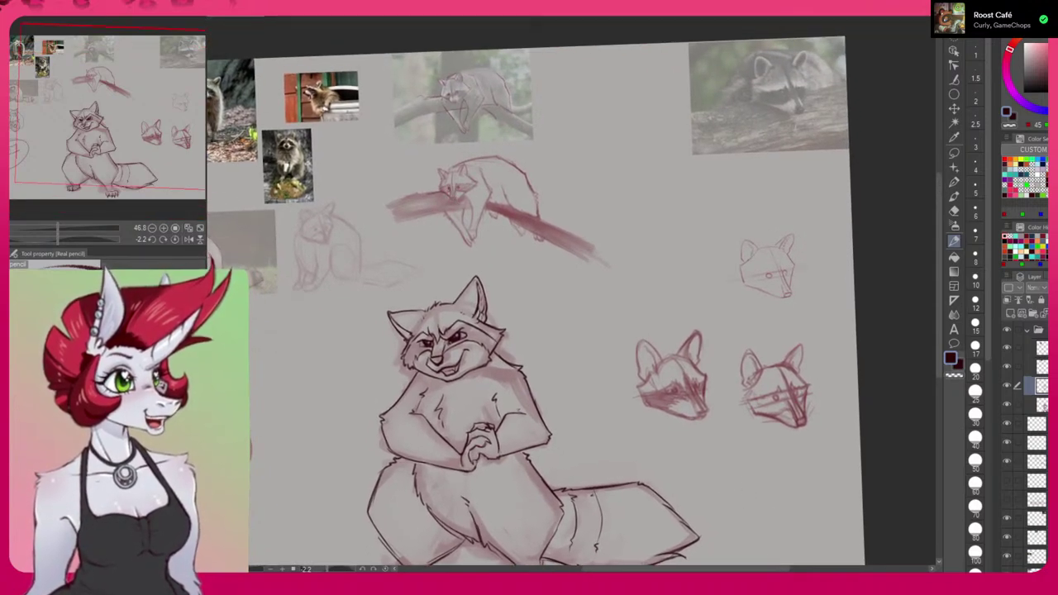
pyautogui.moveTo(726, 475); pyautogui.dragTo(737, 403)
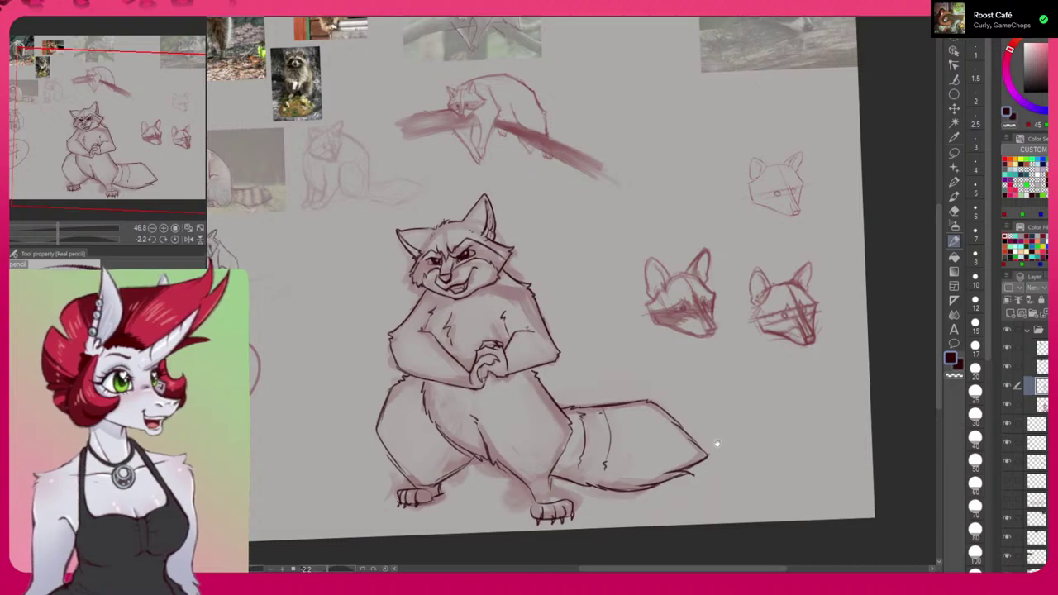
# Try making the lassoed facial features slightly smaller and lower, undo the transform and clear the selection.
pyautogui.click(953, 152)
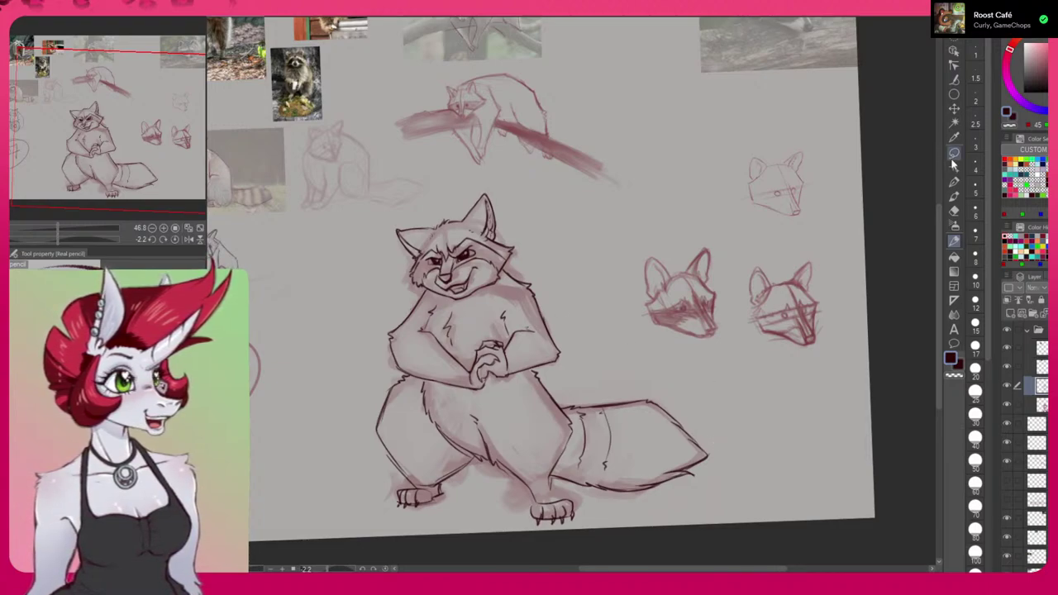
pyautogui.moveTo(503, 257)
pyautogui.mouseDown()
pyautogui.moveTo(510, 250)
pyautogui.moveTo(494, 269)
pyautogui.moveTo(457, 268)
pyautogui.moveTo(451, 254)
pyautogui.moveTo(424, 273)
pyautogui.moveTo(419, 256)
pyautogui.moveTo(437, 234)
pyautogui.moveTo(480, 219)
pyautogui.moveTo(506, 252)
pyautogui.mouseUp()
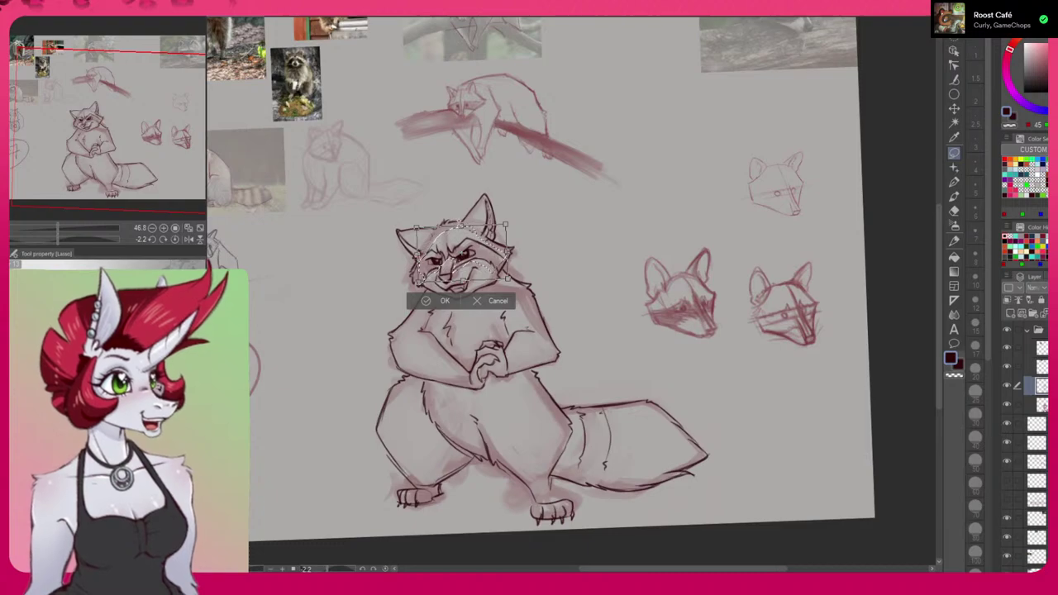
pyautogui.moveTo(463, 281)
pyautogui.mouseDown()
pyautogui.moveTo(477, 258)
pyautogui.moveTo(504, 257)
pyautogui.mouseUp()
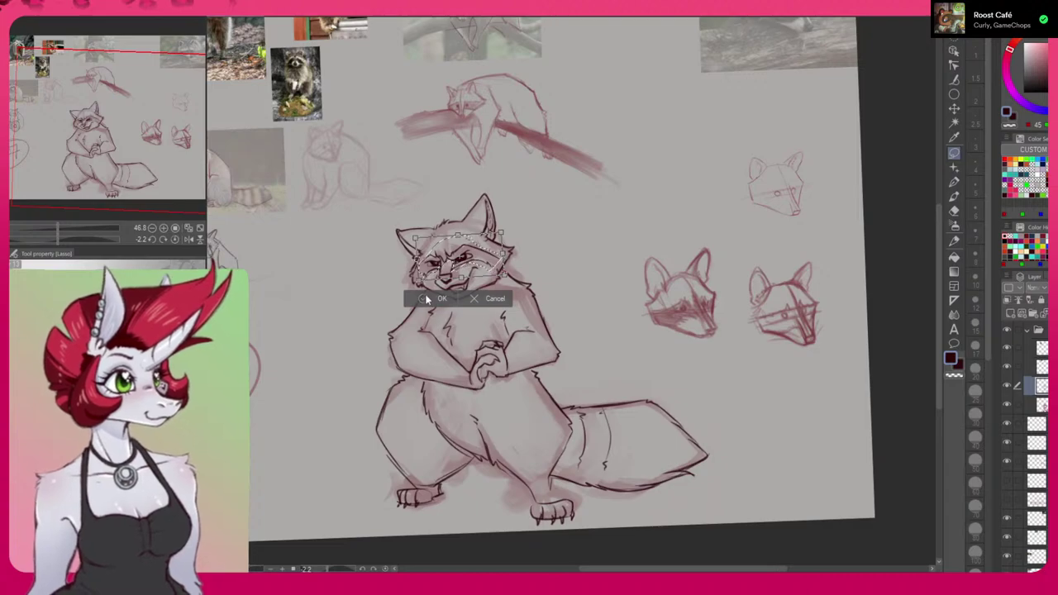
pyautogui.click(427, 295)
pyautogui.click(367, 303)
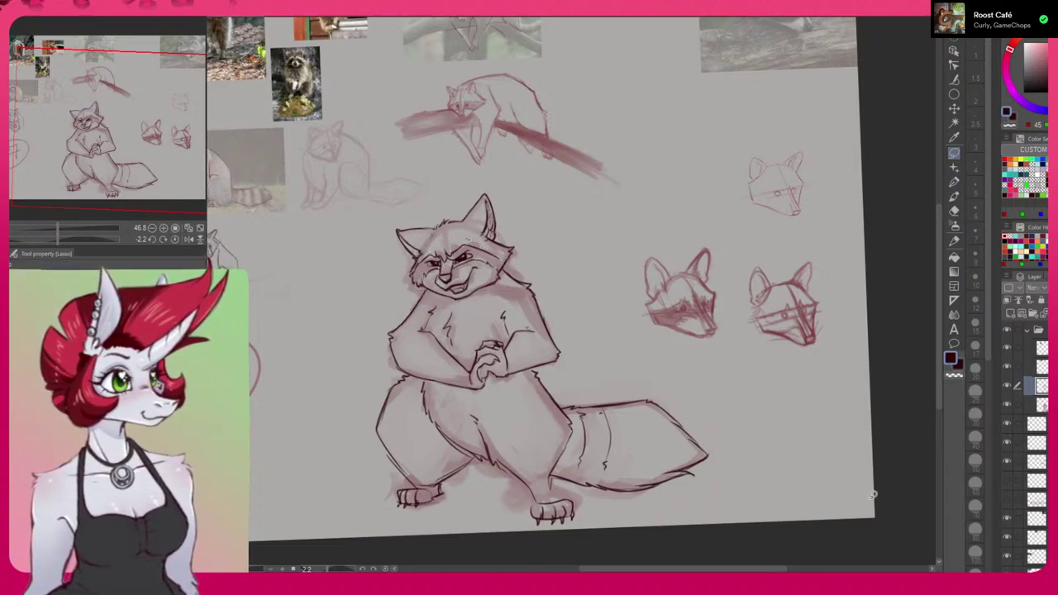
pyautogui.hotkey('ctrl', 'z')
pyautogui.hotkey('ctrl', 'z')
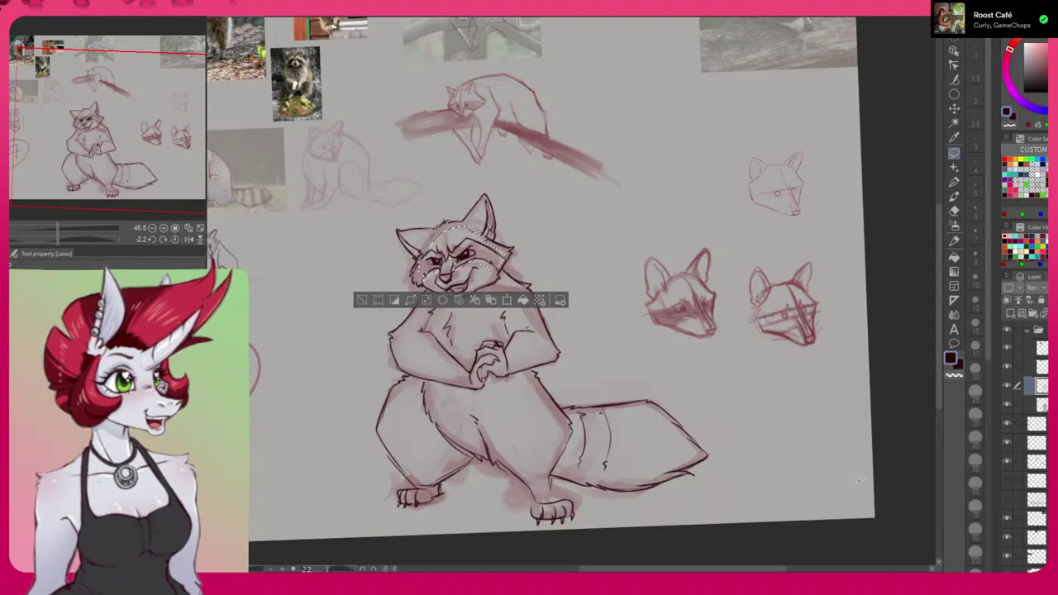
pyautogui.click(362, 300)
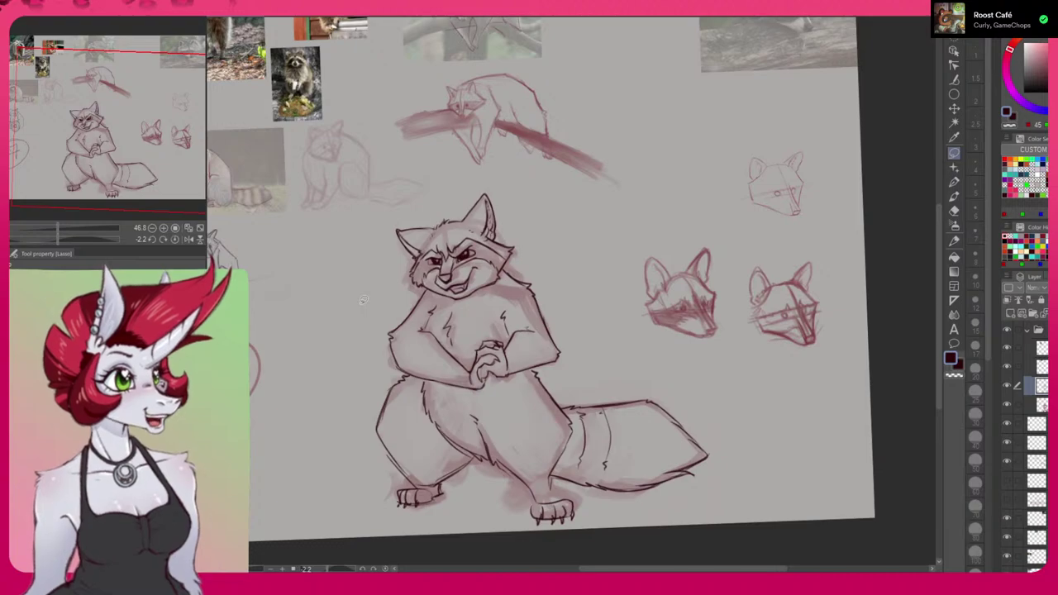
# Pencil the remaining curved ring lines across the tail toward its tip.
pyautogui.click(199, 232)
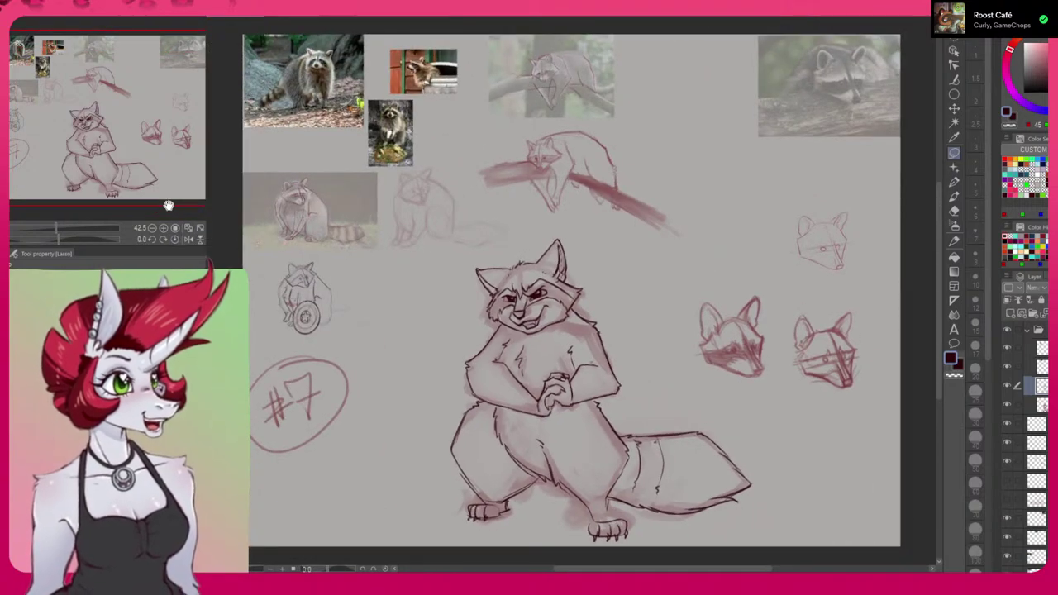
pyautogui.click(953, 239)
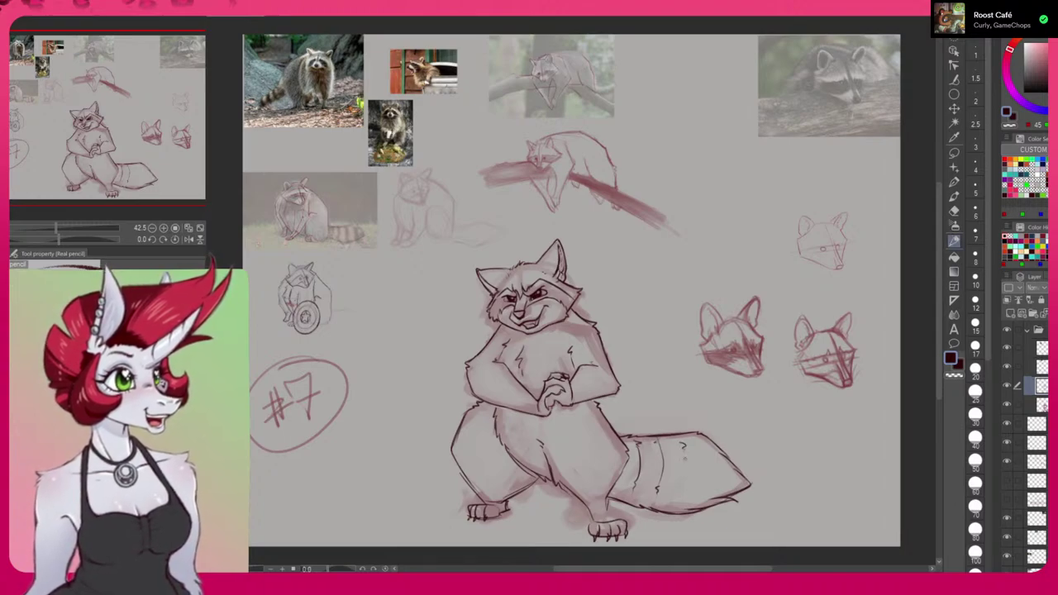
pyautogui.moveTo(705, 440); pyautogui.dragTo(710, 470)
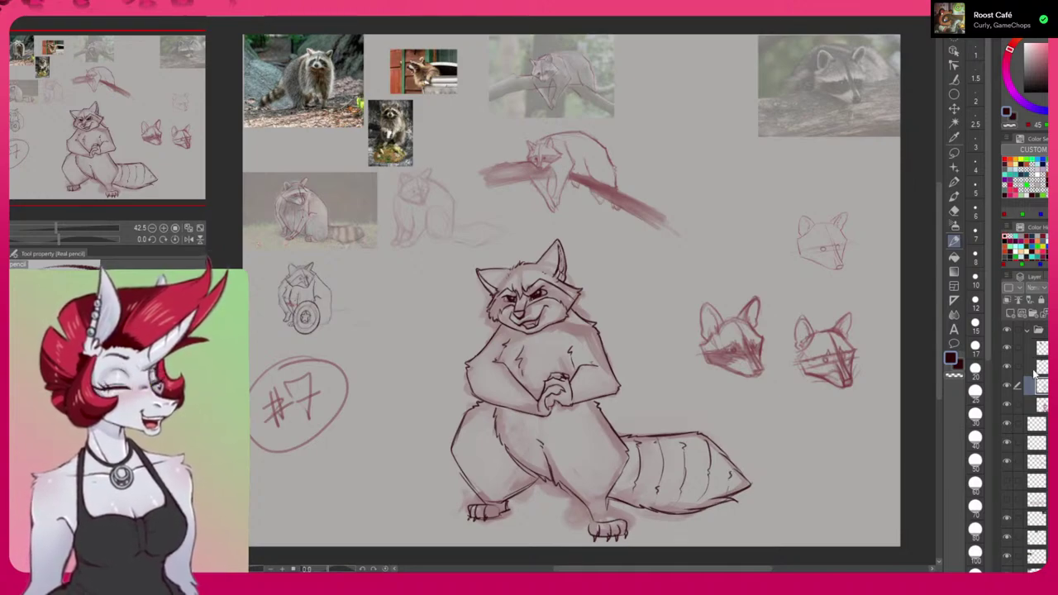
# Add a layer beneath the line work and shade both feet and ankles dark with the watercolor brush.
pyautogui.click(1037, 404)
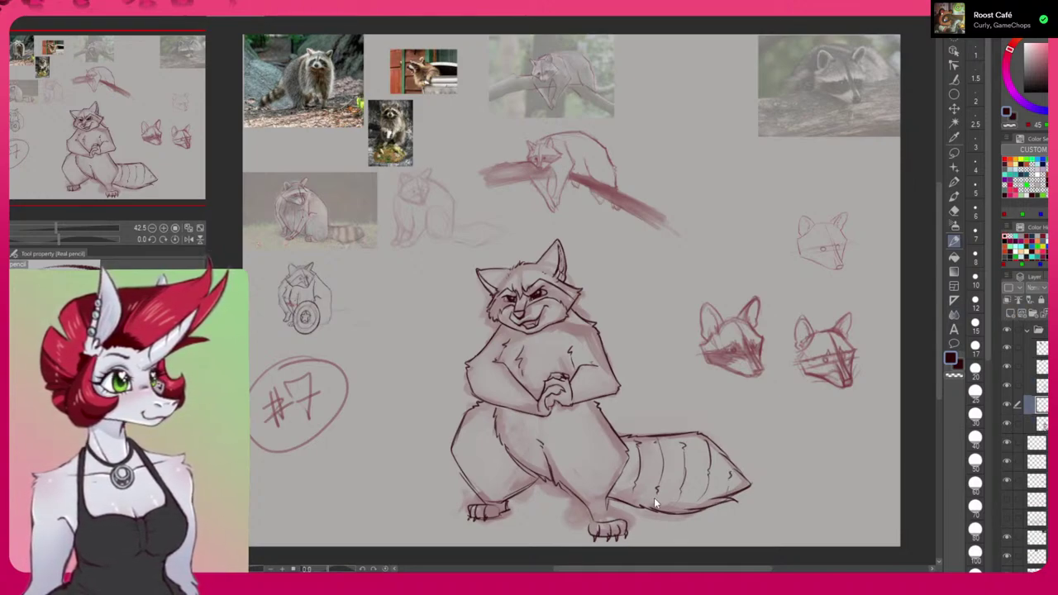
pyautogui.moveTo(594, 529); pyautogui.dragTo(618, 529)
pyautogui.hotkey('ctrl', 'z')
pyautogui.press('b')
pyautogui.moveTo(606, 526)
pyautogui.mouseDown()
pyautogui.moveTo(599, 500)
pyautogui.moveTo(607, 513)
pyautogui.moveTo(593, 504)
pyautogui.moveTo(597, 519)
pyautogui.moveTo(604, 480)
pyautogui.moveTo(599, 504)
pyautogui.moveTo(604, 493)
pyautogui.moveTo(584, 497)
pyautogui.moveTo(609, 493)
pyautogui.moveTo(583, 498)
pyautogui.moveTo(601, 480)
pyautogui.moveTo(580, 496)
pyautogui.moveTo(575, 487)
pyautogui.moveTo(607, 485)
pyautogui.moveTo(621, 462)
pyautogui.moveTo(585, 504)
pyautogui.mouseUp()
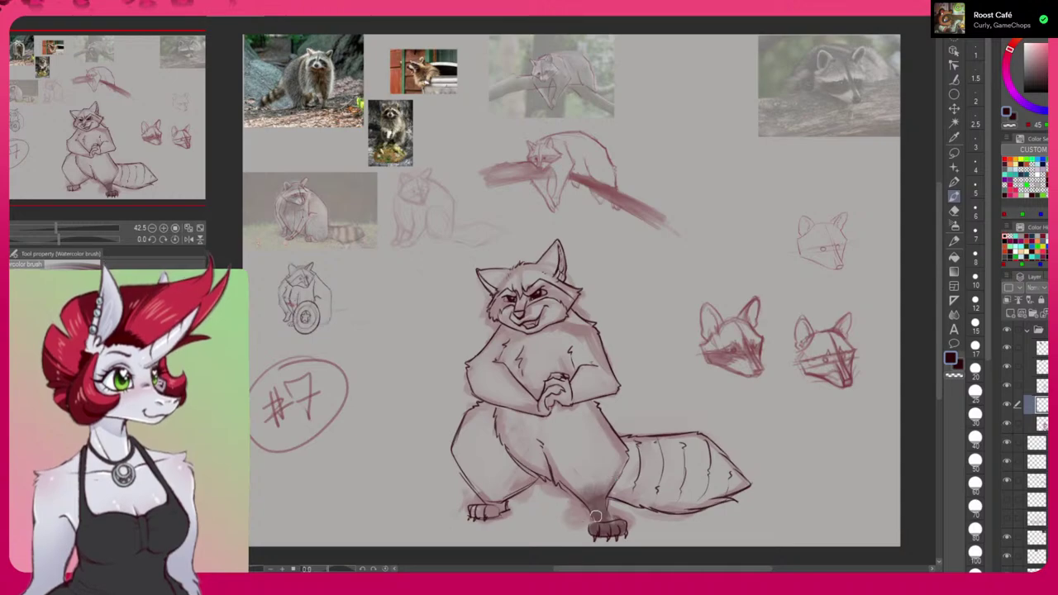
pyautogui.moveTo(594, 511); pyautogui.dragTo(605, 523)
pyautogui.moveTo(489, 504)
pyautogui.mouseDown()
pyautogui.moveTo(483, 512)
pyautogui.moveTo(495, 514)
pyautogui.moveTo(488, 494)
pyautogui.moveTo(499, 498)
pyautogui.moveTo(487, 494)
pyautogui.moveTo(514, 501)
pyautogui.mouseUp()
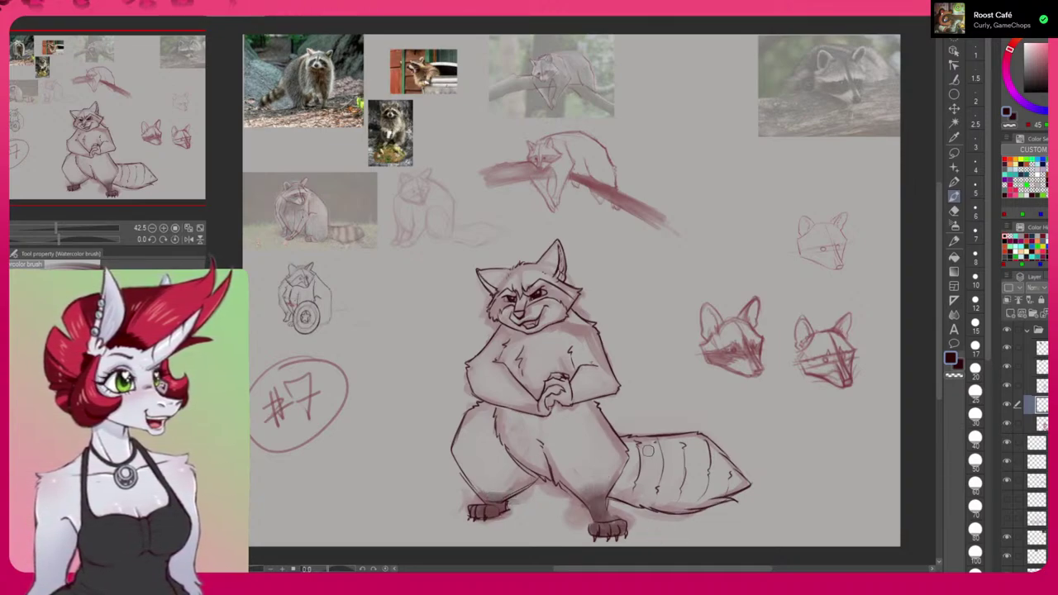
# Enlarge the watercolor brush and shade alternating dark bands and the pointed tip of the raccoon's tail.
pyautogui.press(']')
pyautogui.press(']')
pyautogui.press(']')
pyautogui.press(']')
pyautogui.moveTo(642, 446)
pyautogui.mouseDown()
pyautogui.moveTo(658, 444)
pyautogui.moveTo(645, 496)
pyautogui.moveTo(650, 484)
pyautogui.mouseUp()
pyautogui.moveTo(709, 438)
pyautogui.mouseDown()
pyautogui.moveTo(683, 501)
pyautogui.moveTo(702, 467)
pyautogui.moveTo(700, 479)
pyautogui.moveTo(685, 504)
pyautogui.mouseUp()
pyautogui.moveTo(739, 482)
pyautogui.mouseDown()
pyautogui.moveTo(734, 475)
pyautogui.moveTo(732, 492)
pyautogui.moveTo(756, 473)
pyautogui.mouseUp()
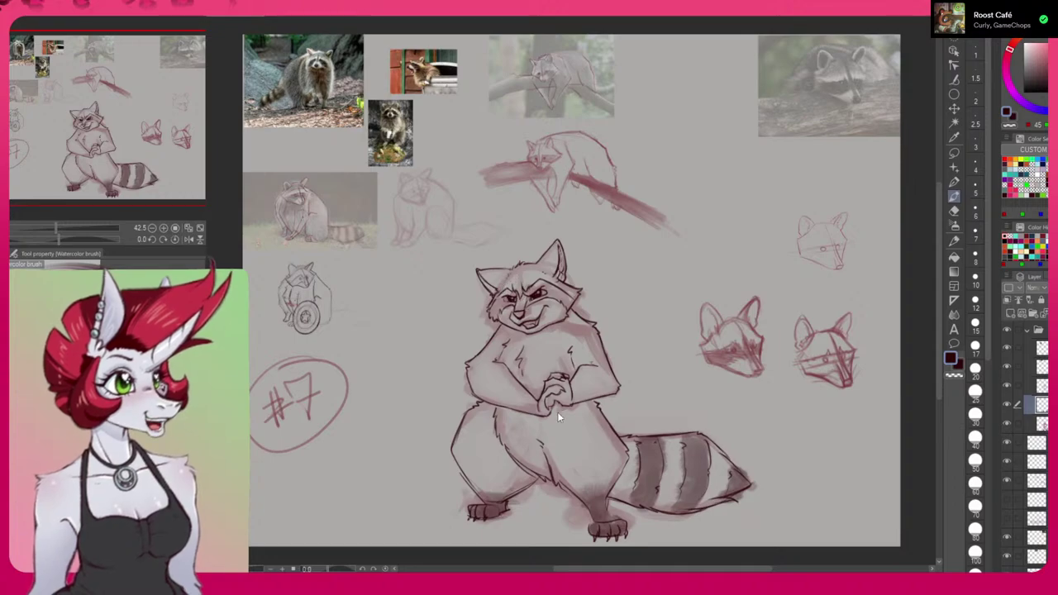
# Shade the clasped hands and the raccoon's mask around both eyes in the same dark tone.
pyautogui.moveTo(560, 384)
pyautogui.mouseDown()
pyautogui.moveTo(532, 409)
pyautogui.moveTo(567, 399)
pyautogui.mouseUp()
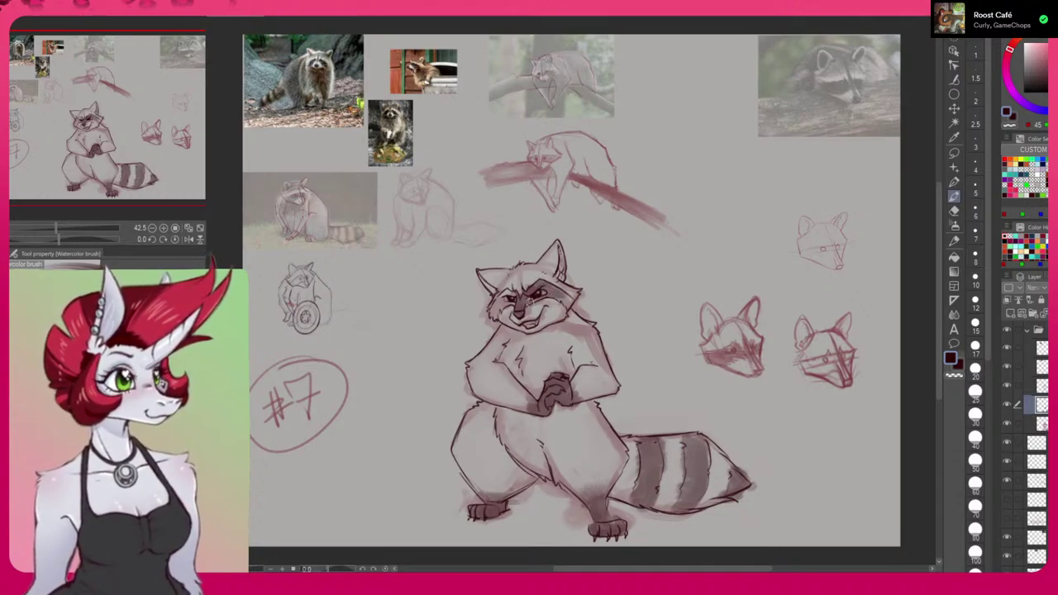
pyautogui.moveTo(543, 285)
pyautogui.mouseDown()
pyautogui.moveTo(566, 306)
pyautogui.moveTo(506, 293)
pyautogui.moveTo(493, 313)
pyautogui.moveTo(518, 304)
pyautogui.moveTo(497, 311)
pyautogui.mouseUp()
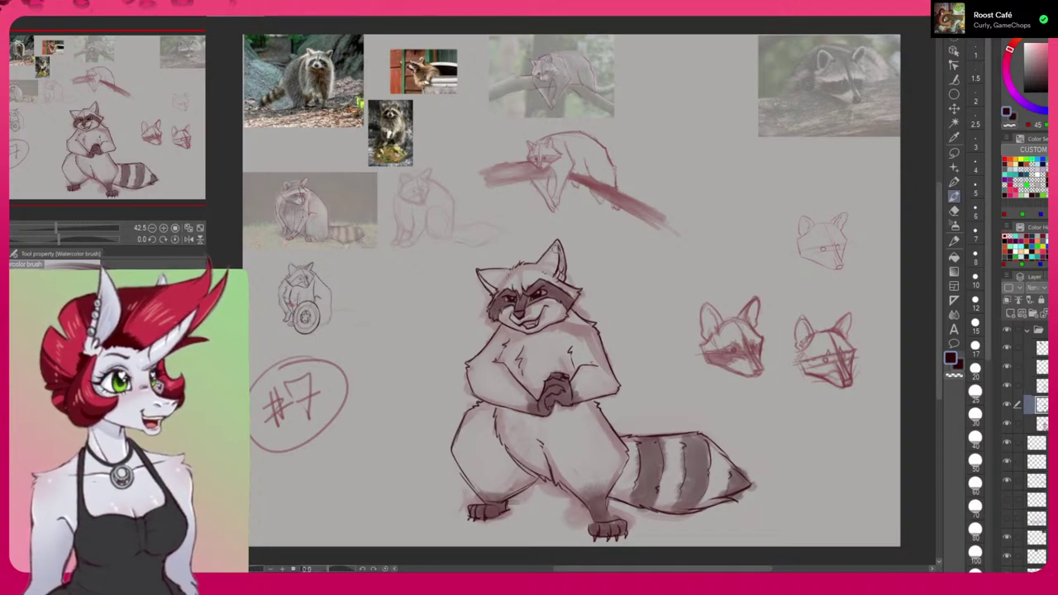
# Darken the tips of both ears, reducing the brush size for the smaller ear.
pyautogui.moveTo(553, 252); pyautogui.dragTo(557, 262)
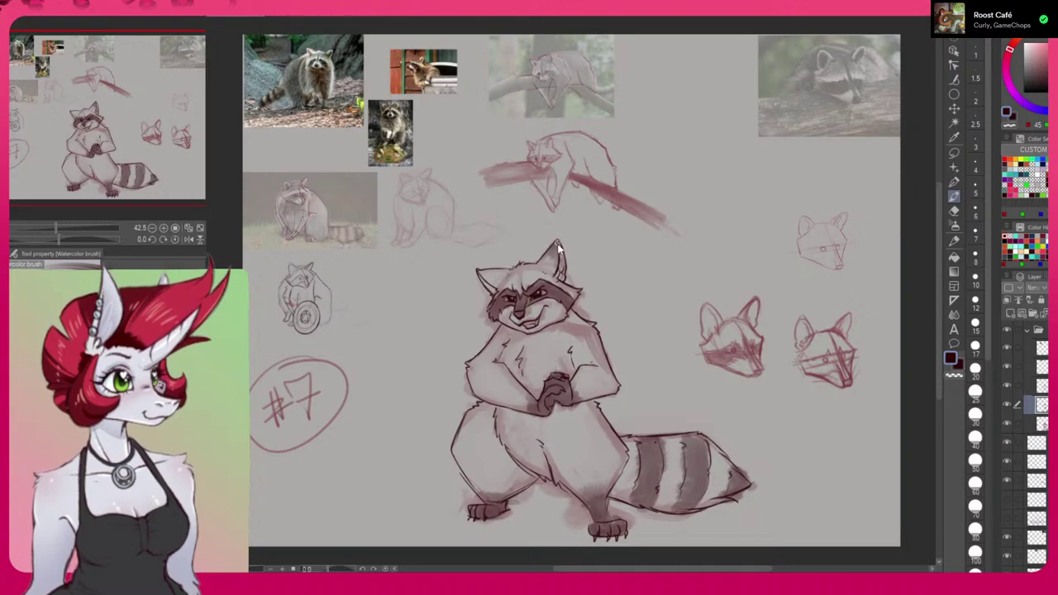
pyautogui.press('[')
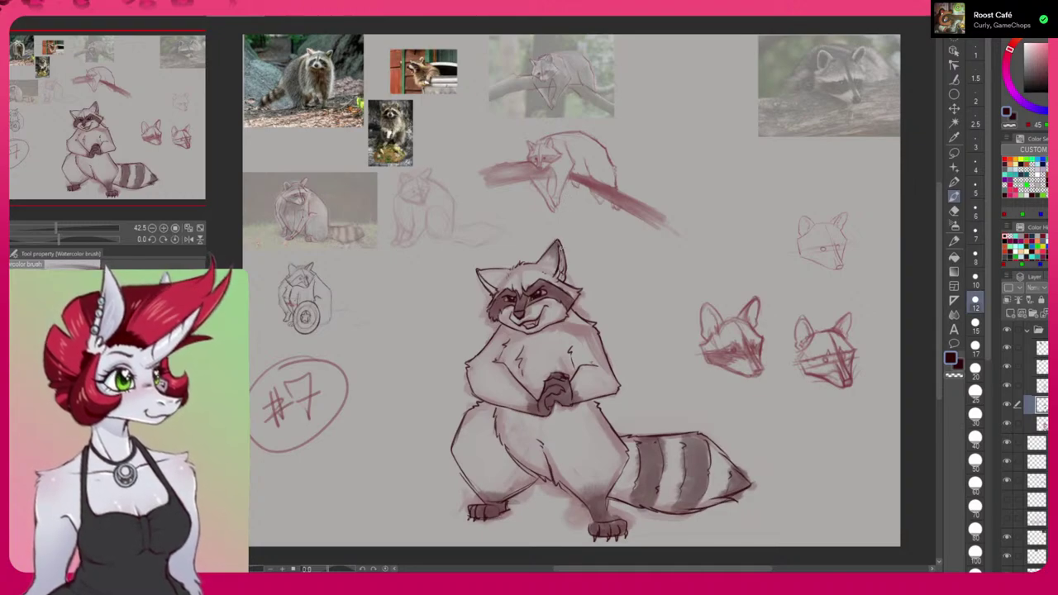
pyautogui.press('[')
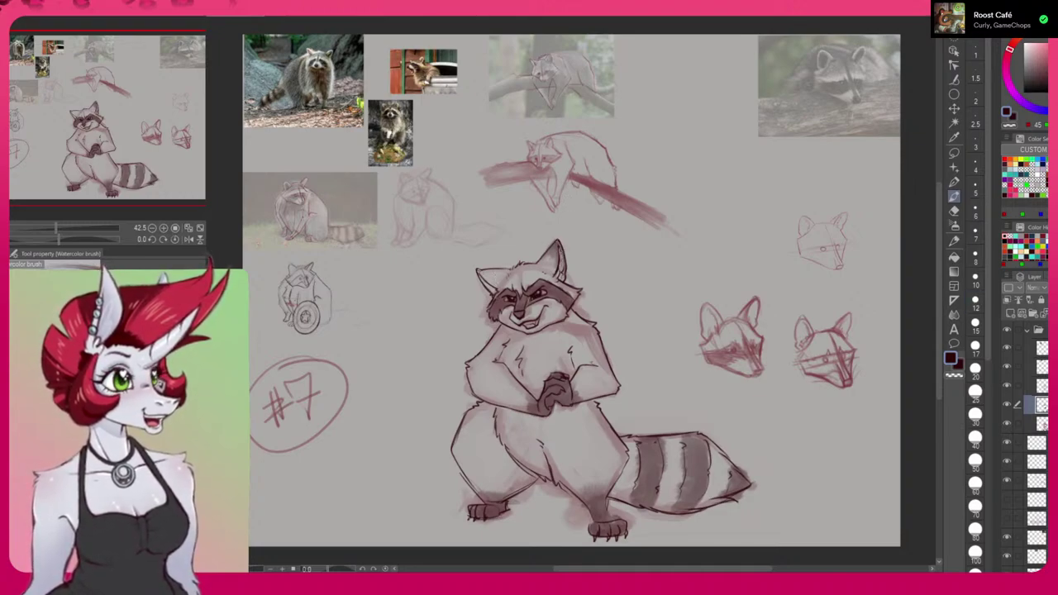
pyautogui.moveTo(479, 269); pyautogui.dragTo(492, 286)
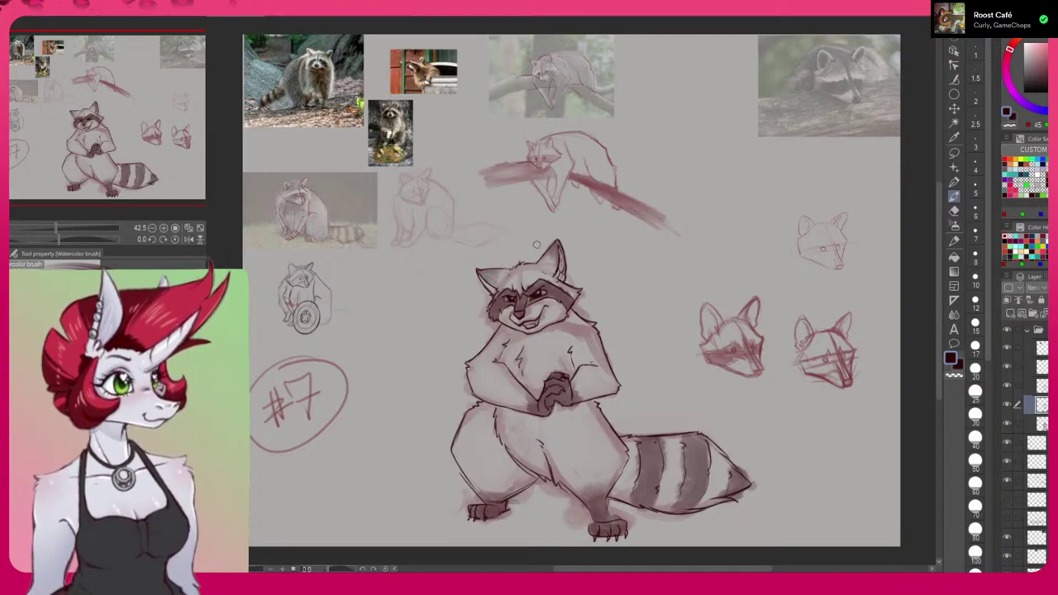
# Add a layer beneath the dark shading and paint white fur markings on the muzzle, brows and edges of the mask.
pyautogui.click(1038, 423)
pyautogui.click(1010, 314)
pyautogui.click(1023, 44)
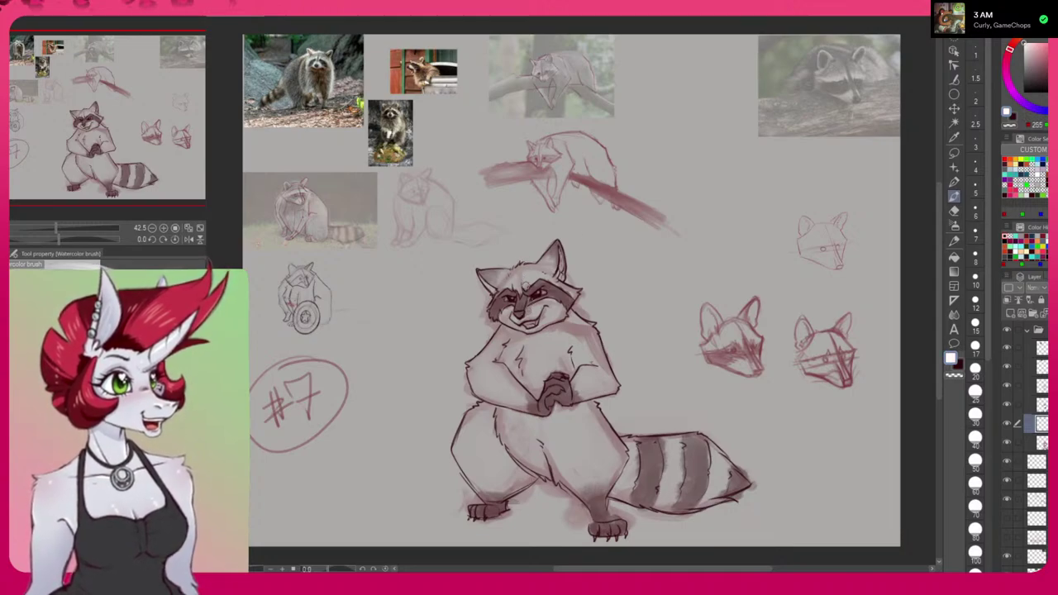
pyautogui.moveTo(524, 283)
pyautogui.mouseDown()
pyautogui.moveTo(541, 276)
pyautogui.moveTo(522, 283)
pyautogui.mouseUp()
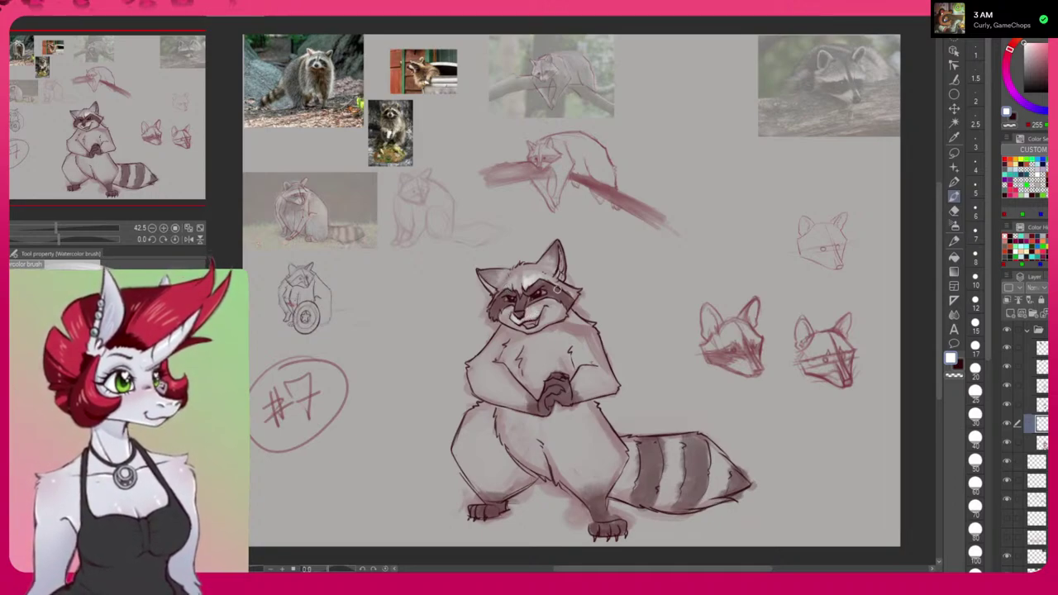
pyautogui.moveTo(506, 284); pyautogui.dragTo(493, 297)
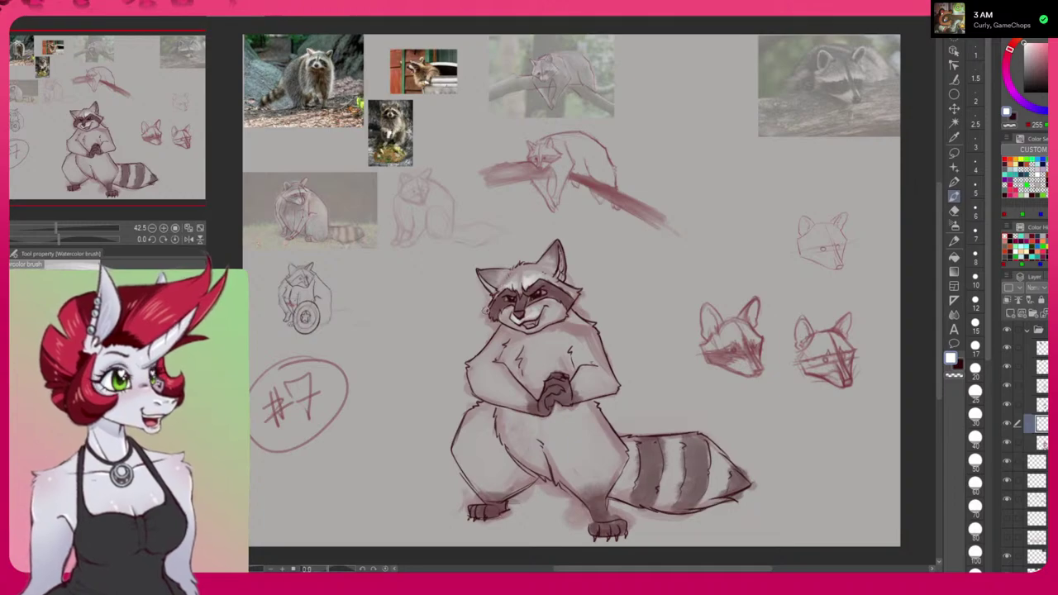
pyautogui.moveTo(547, 274); pyautogui.dragTo(568, 294)
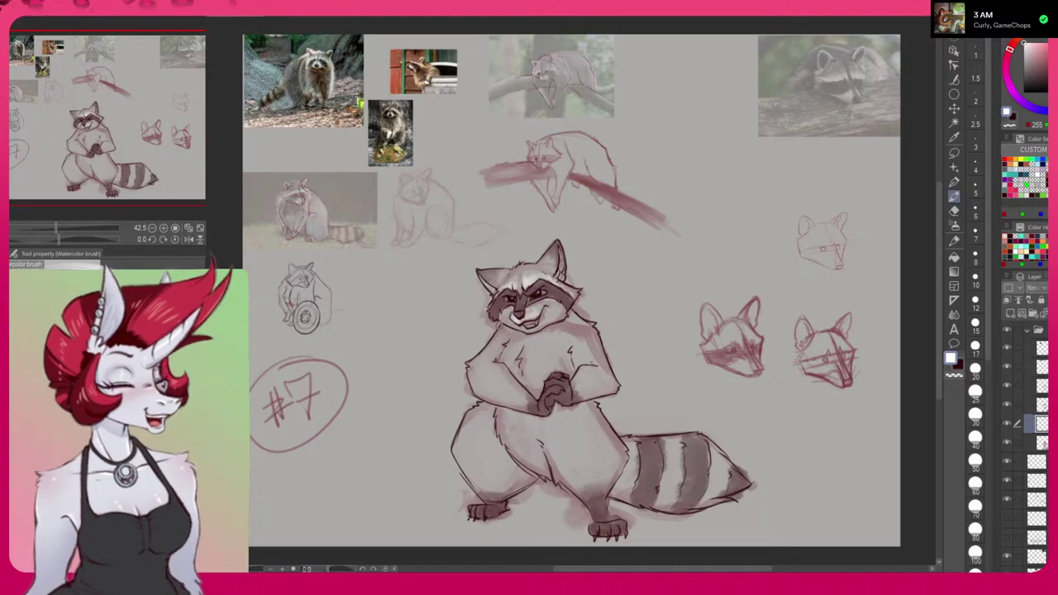
# Examine the face markings of the standing raccoon in the forest reference photo up close.
pyautogui.moveTo(340, 71); pyautogui.dragTo(531, 314)
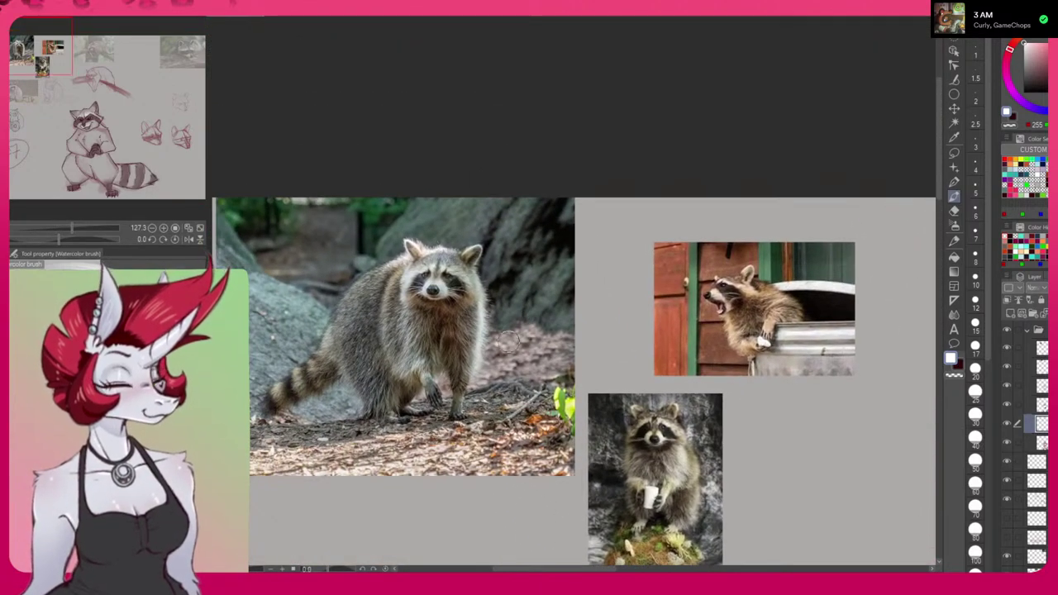
pyautogui.scroll(2, 512, 306)
pyautogui.scroll(4, 524, 304)
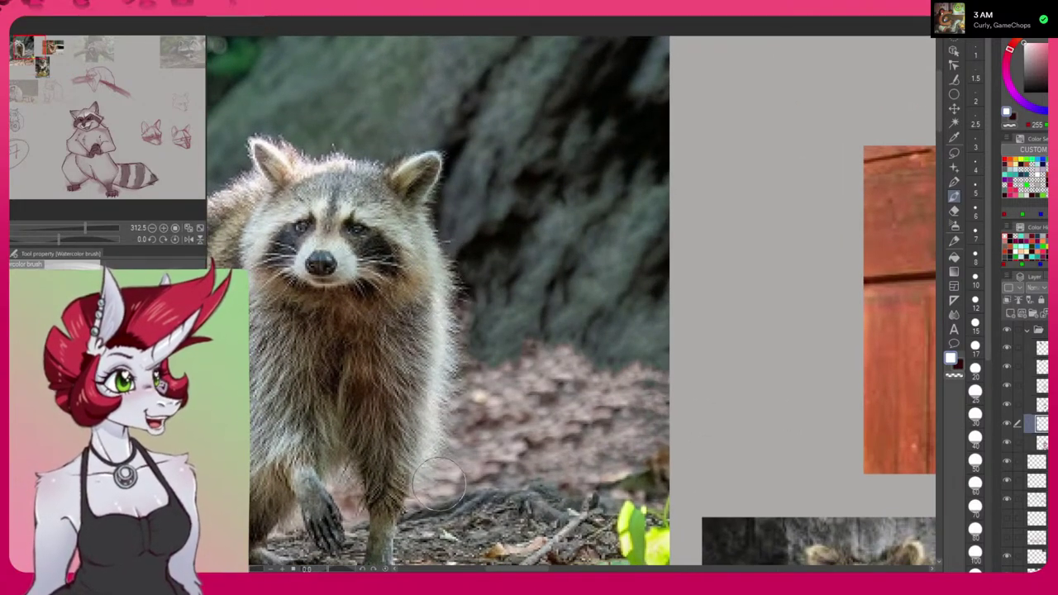
# Return to the shaded raccoon sketch to review its markings, and fit the whole canvas in view.
pyautogui.scroll(-7, 672, 474)
pyautogui.moveTo(698, 490); pyautogui.dragTo(467, 230)
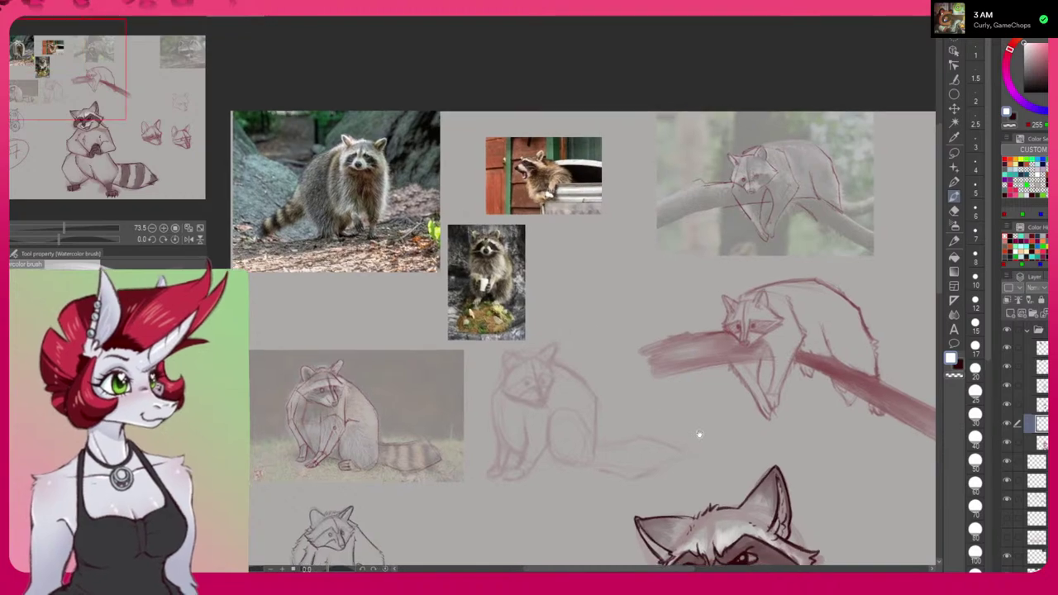
pyautogui.moveTo(700, 435); pyautogui.dragTo(672, 399)
pyautogui.moveTo(826, 478); pyautogui.dragTo(652, 172)
pyautogui.moveTo(793, 331); pyautogui.dragTo(739, 274)
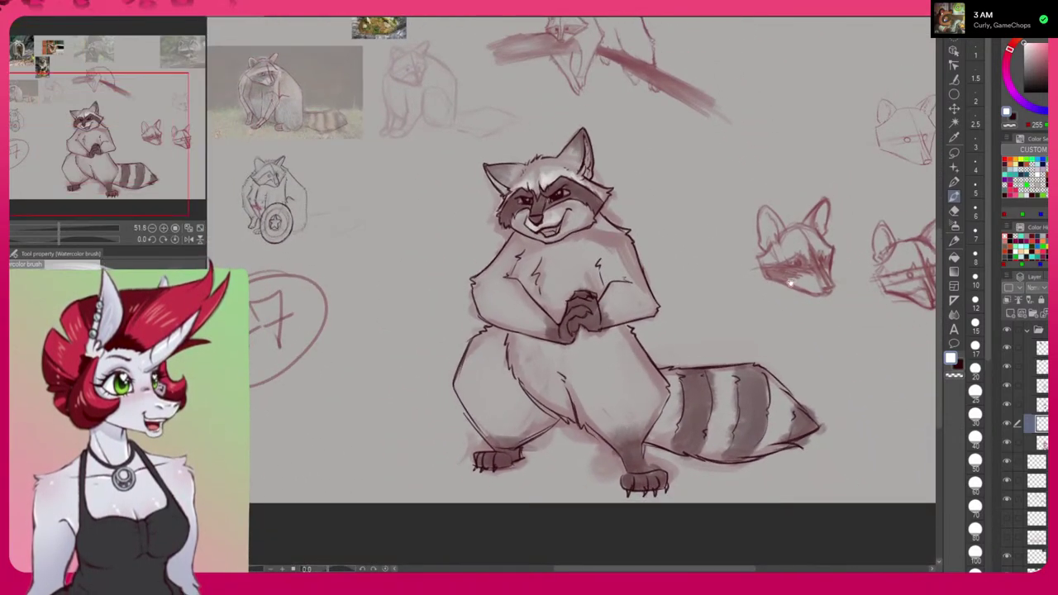
pyautogui.moveTo(799, 287); pyautogui.dragTo(764, 284)
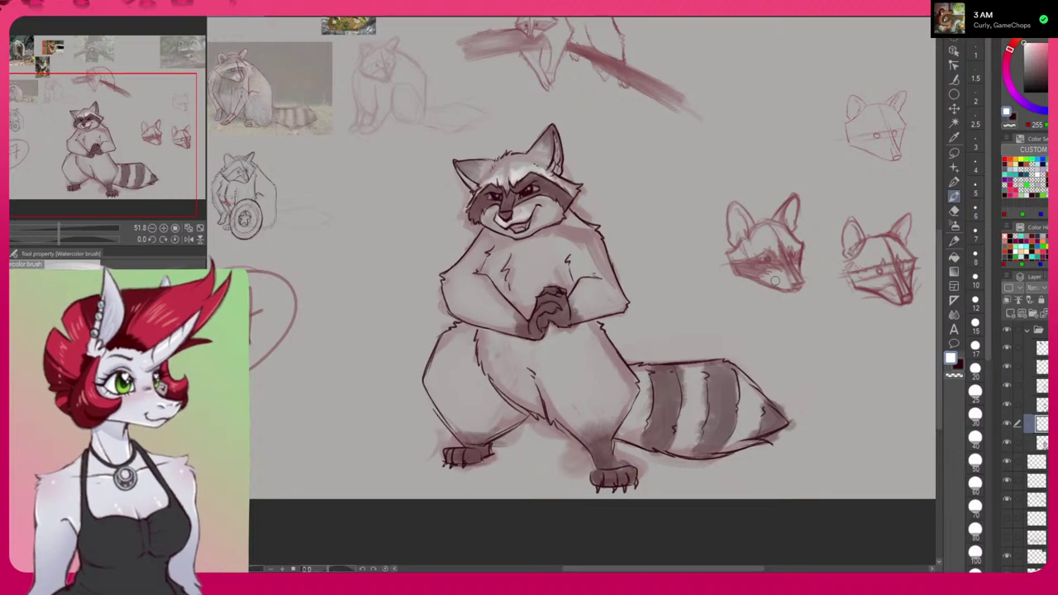
pyautogui.scroll(-3, 801, 289)
pyautogui.moveTo(818, 277); pyautogui.dragTo(763, 332)
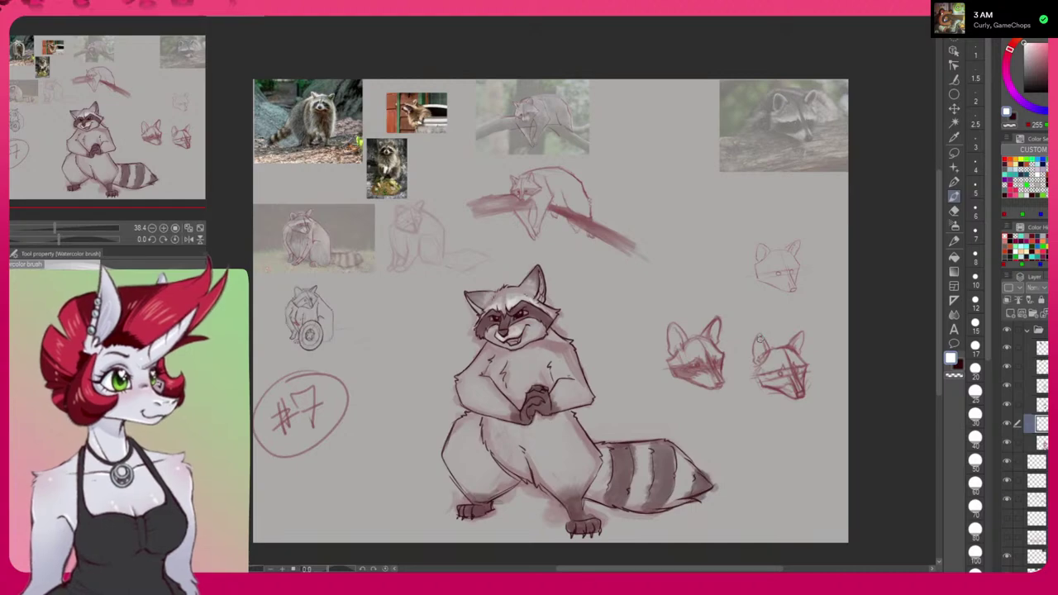
pyautogui.click(197, 232)
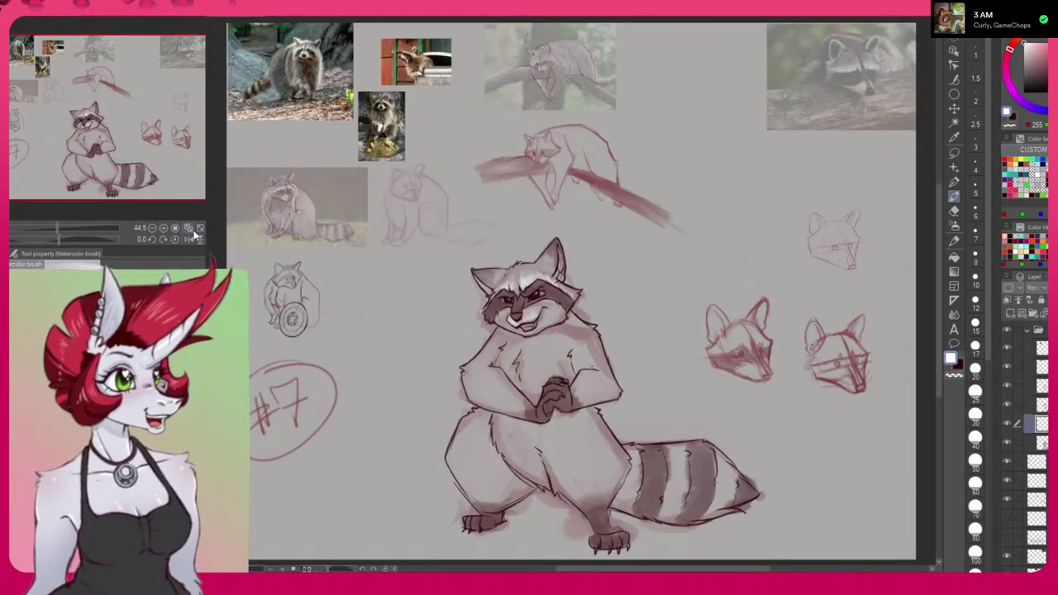